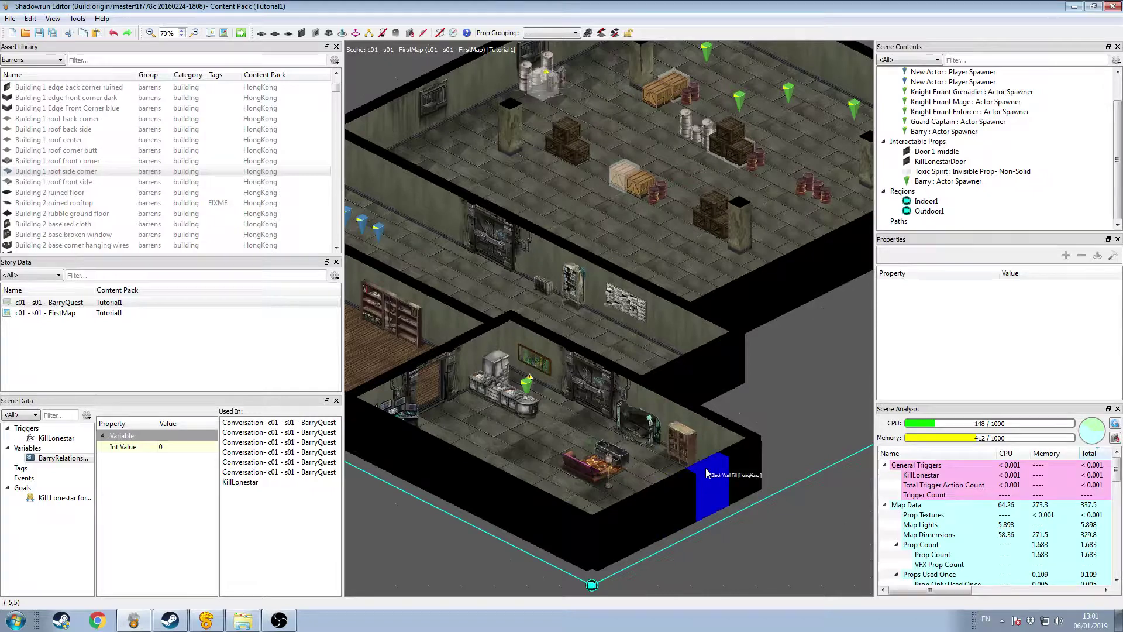
Filter the asset library to the tenements group.
middle_click_drag(617, 211, 563, 309)
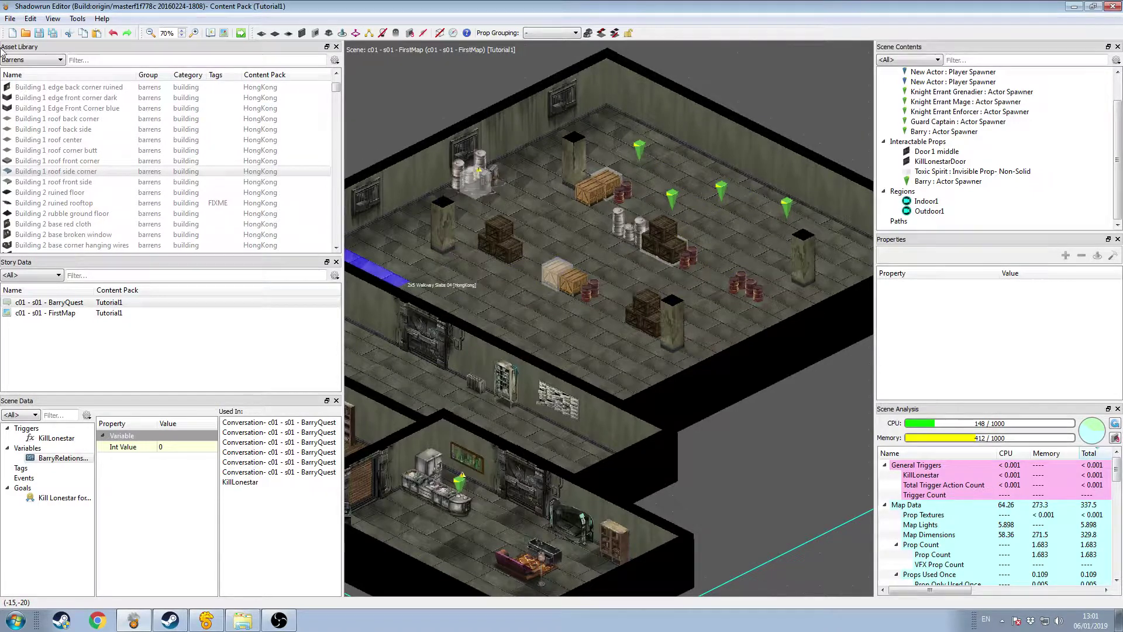
left_click(33, 59)
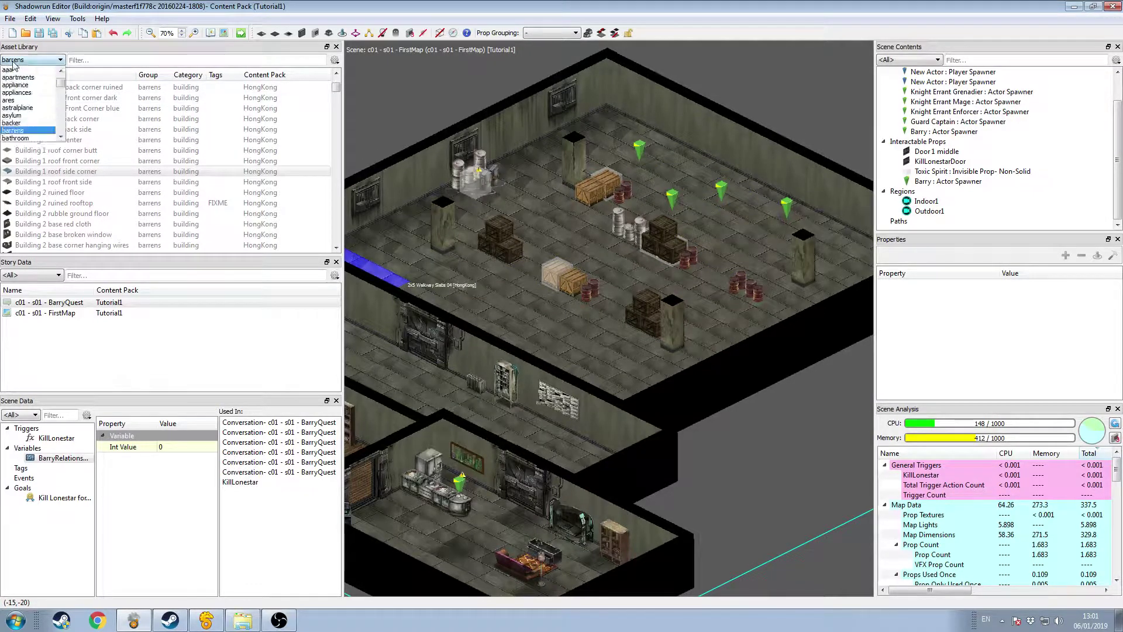
left_click_drag(61, 79, 62, 115)
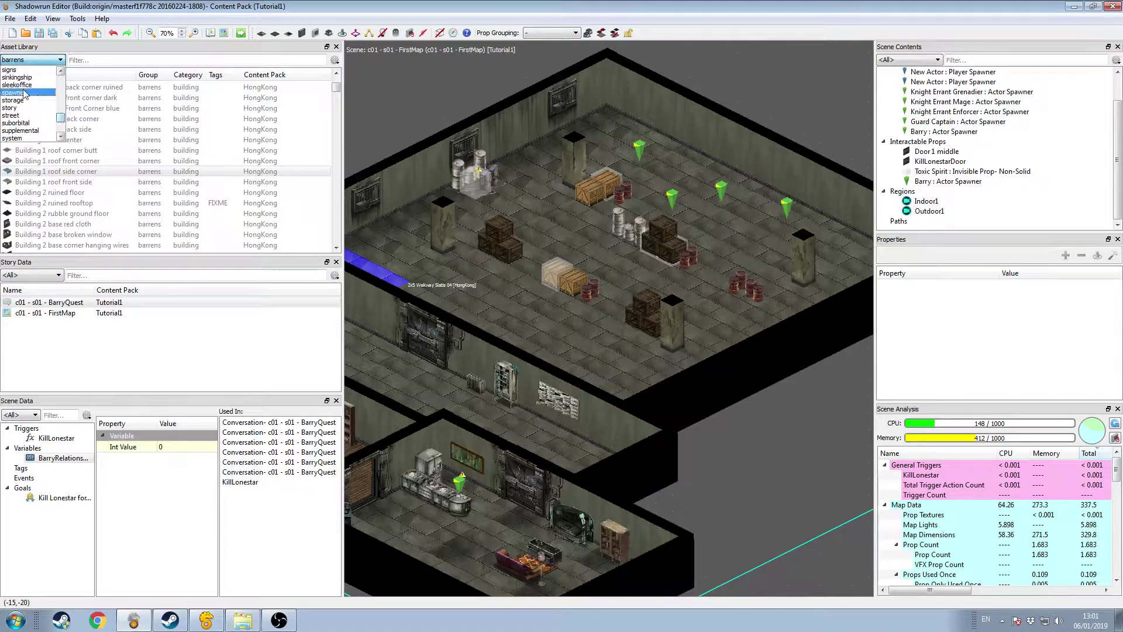
scroll(44, 98, "down", 4)
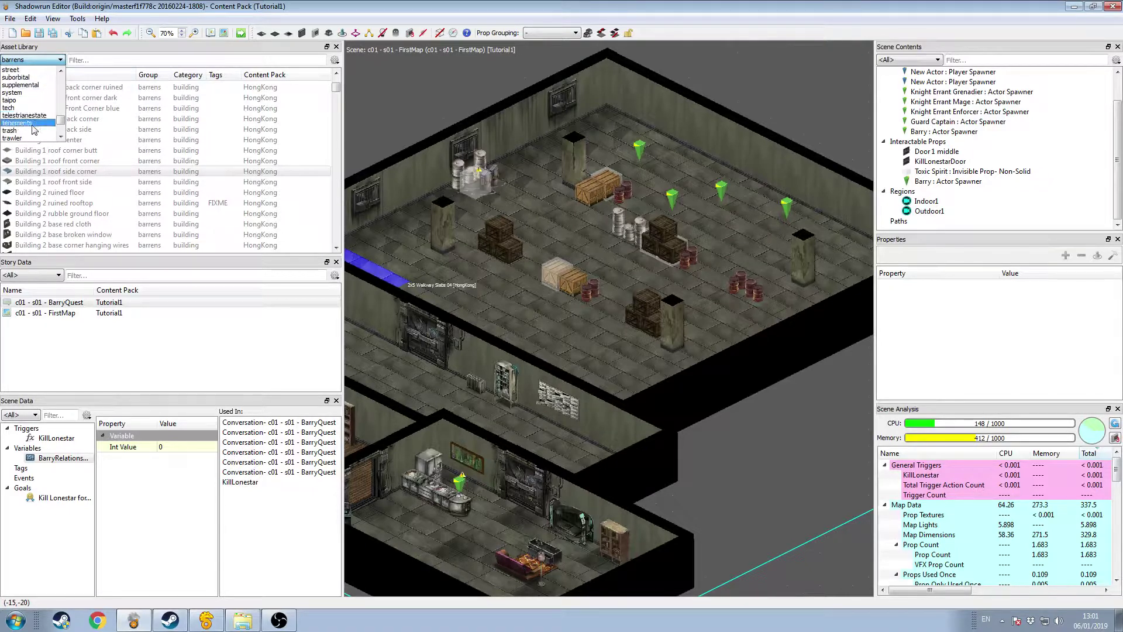
left_click(33, 125)
Examine the green pillar, crates and walkway slabs in the large room, and browse the clutter and decor props of the tenements group.
left_click(445, 228)
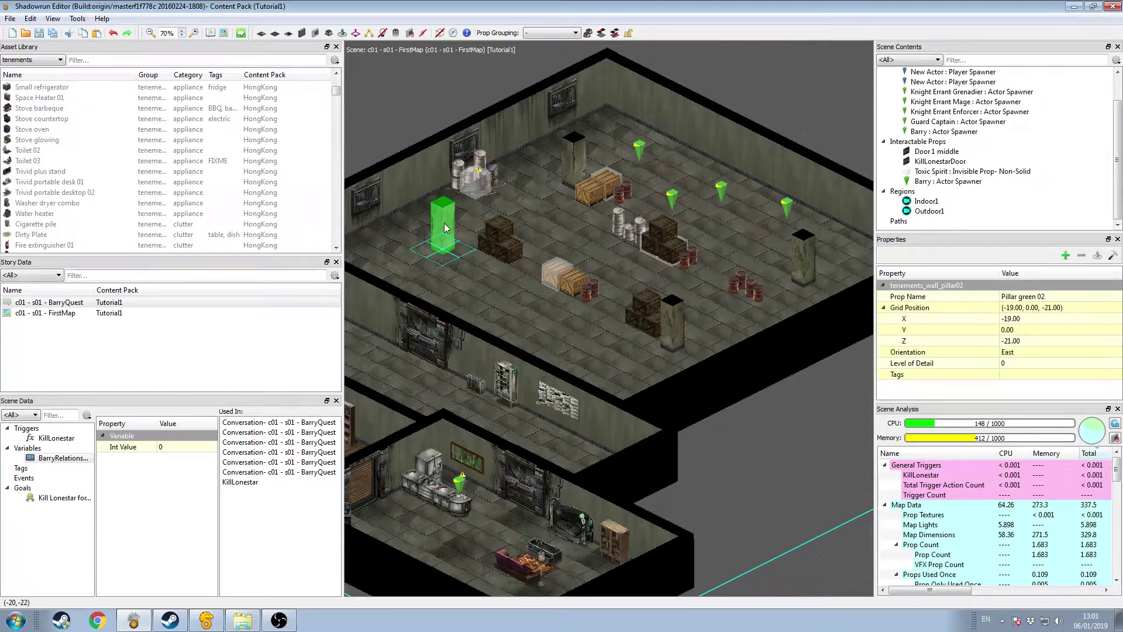
left_click(502, 241)
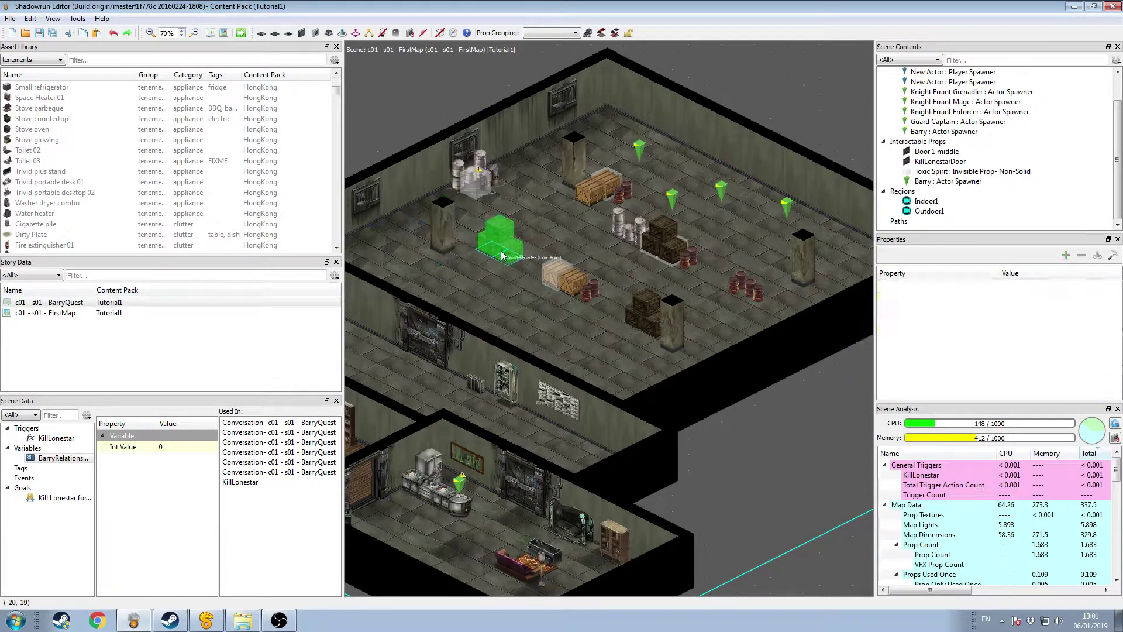
left_click(377, 226)
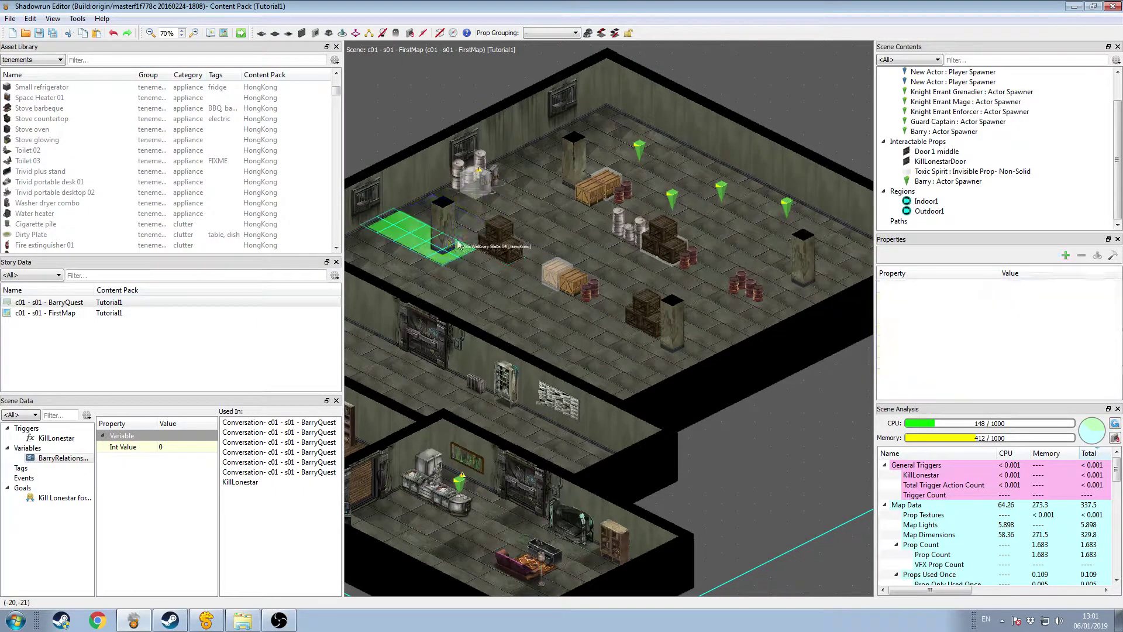
scroll(275, 189, "down", 1)
scroll(275, 188, "down", 15)
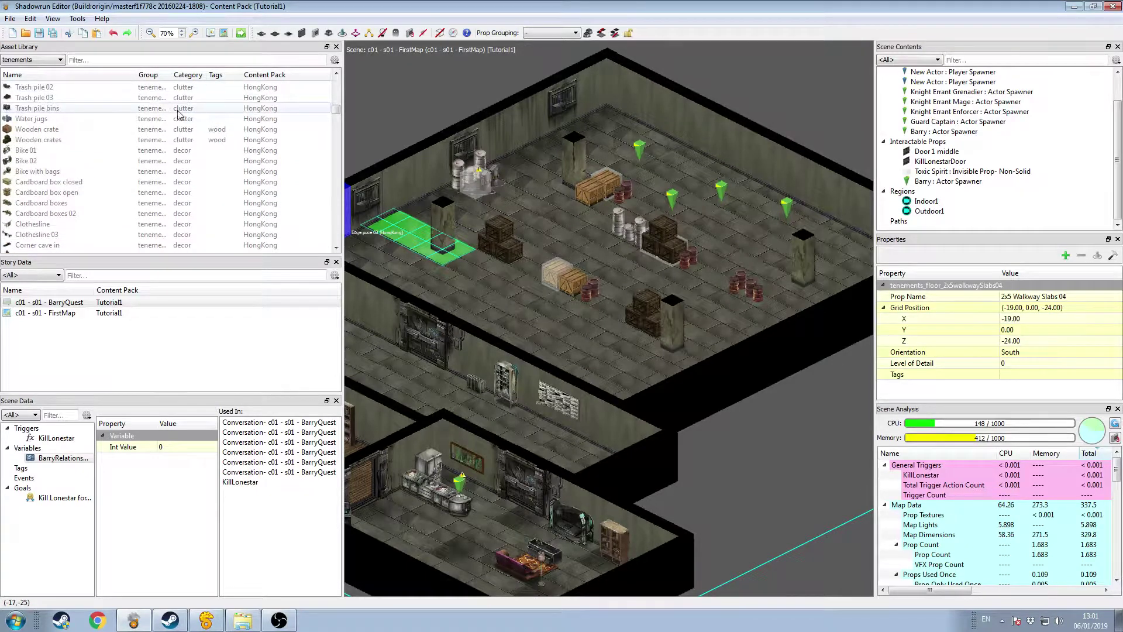
scroll(195, 181, "down", 3)
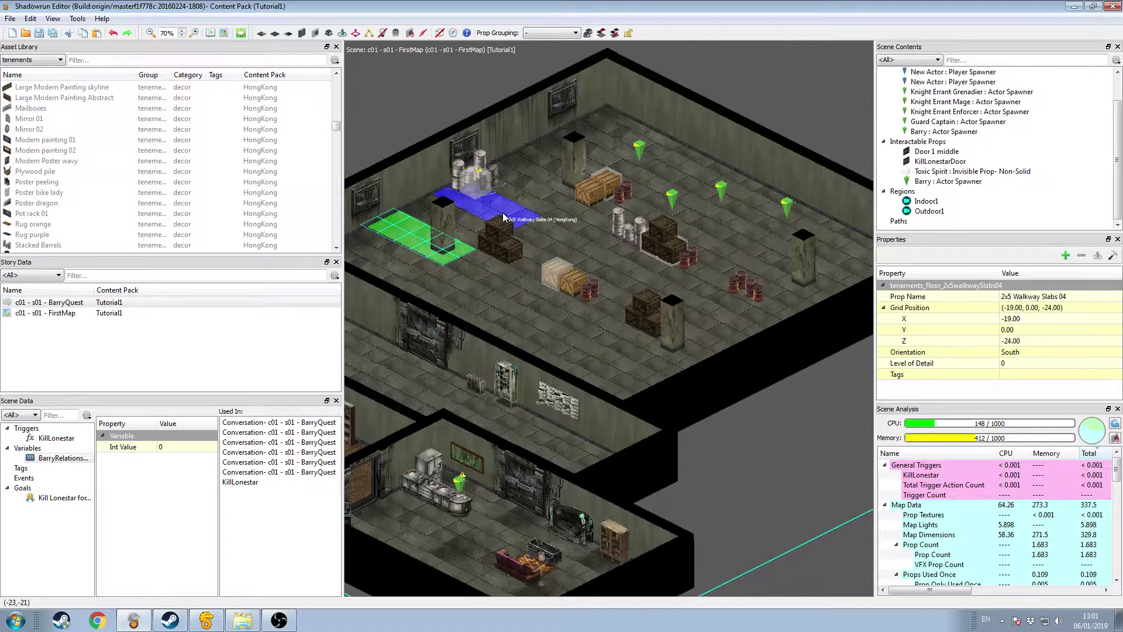
left_click(59, 161)
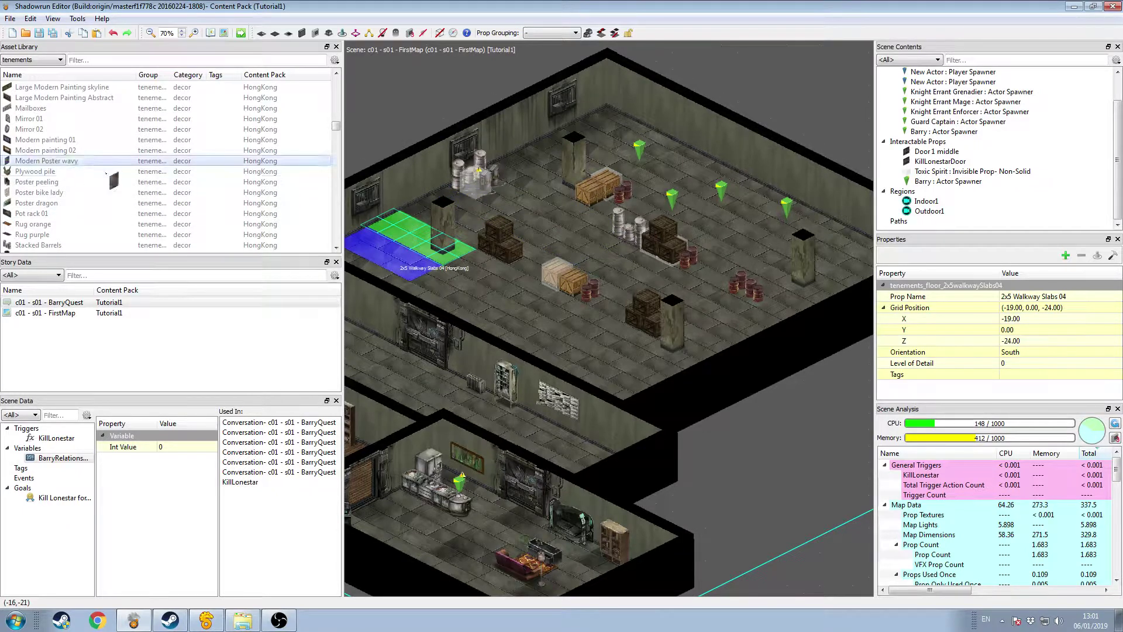
left_click(41, 224)
left_click(41, 234)
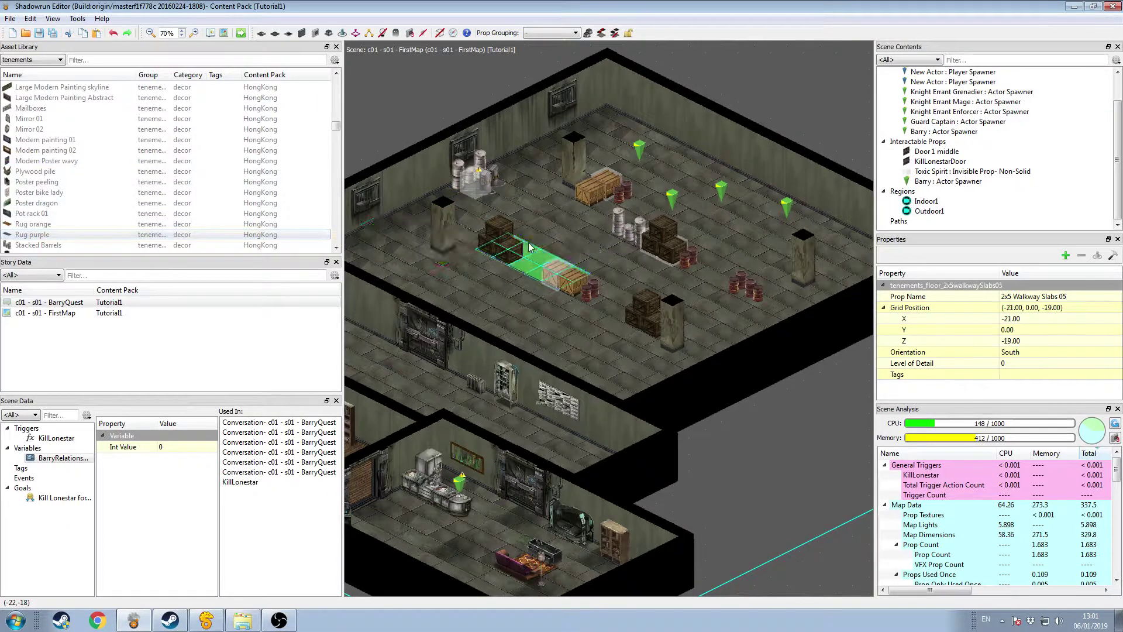
left_click(576, 282)
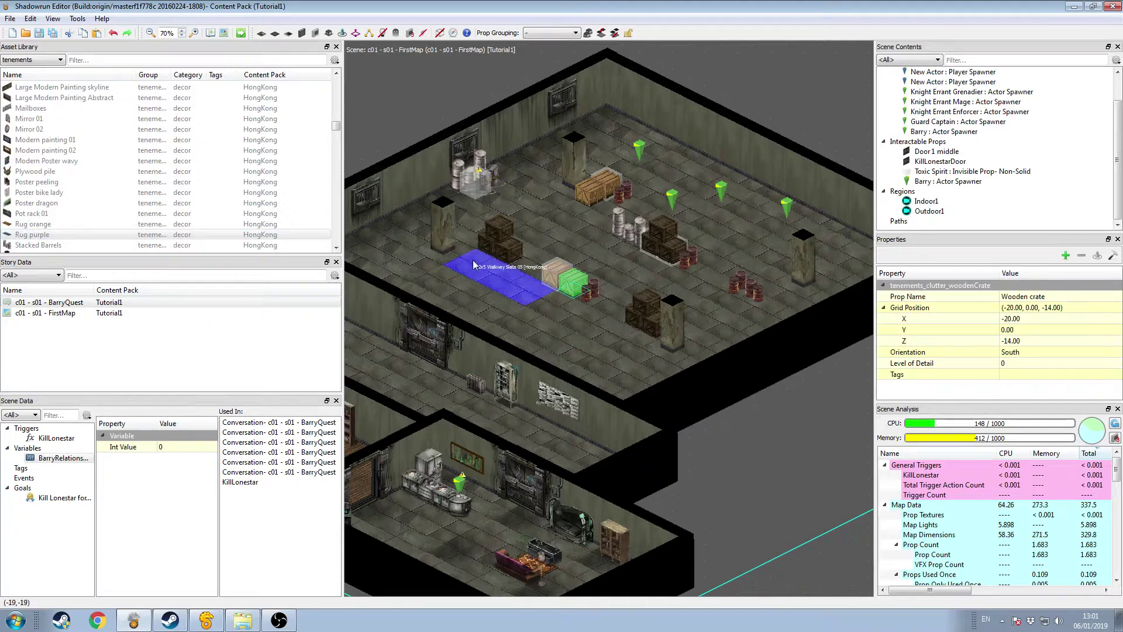
left_click(443, 225)
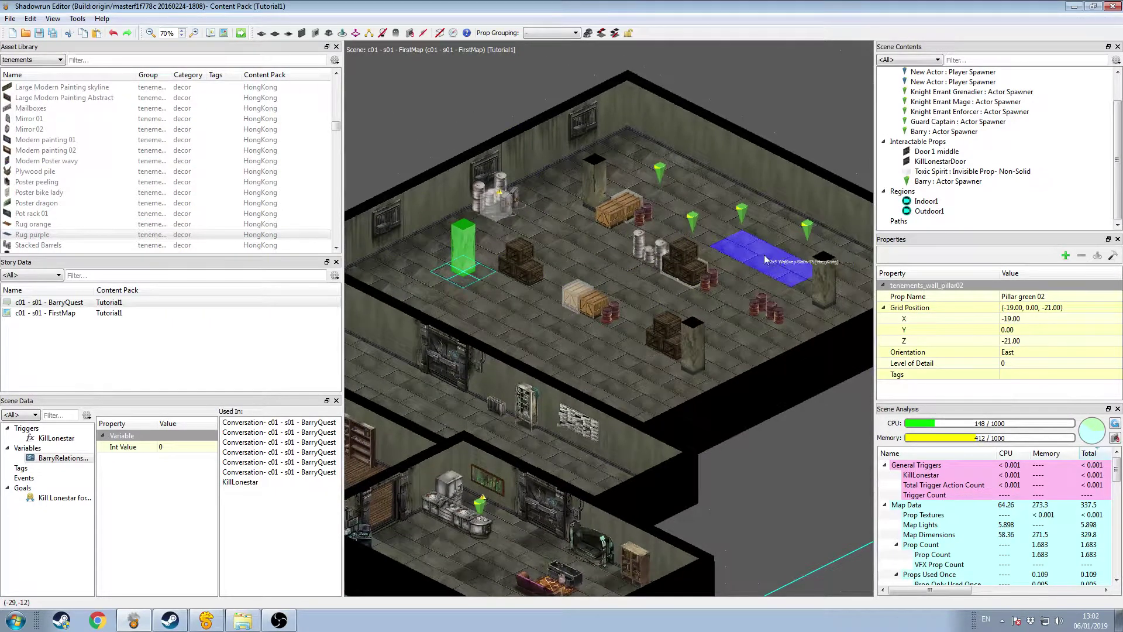
Turn on the display of cover markers around the props in the scene.
scroll(626, 240, "up", 1)
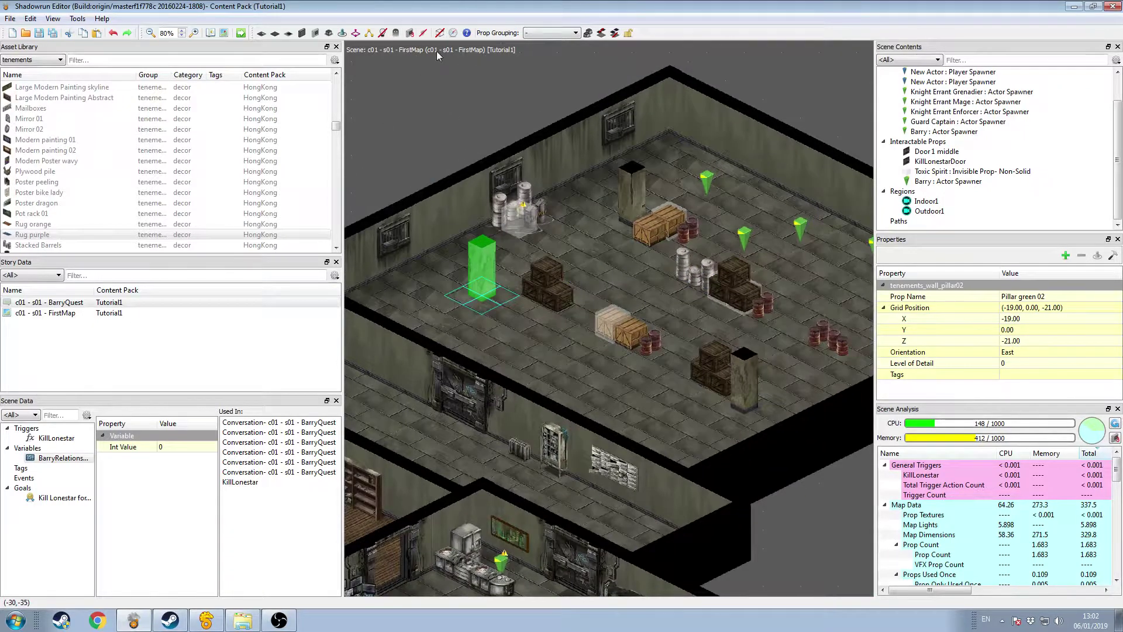
left_click(415, 34)
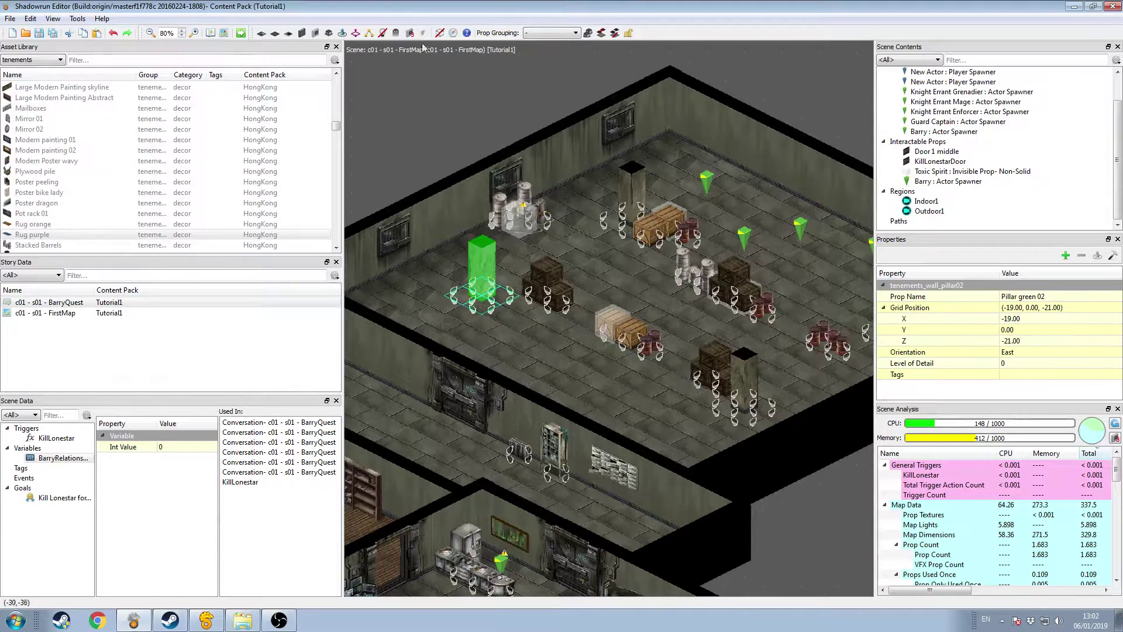
left_click(423, 33)
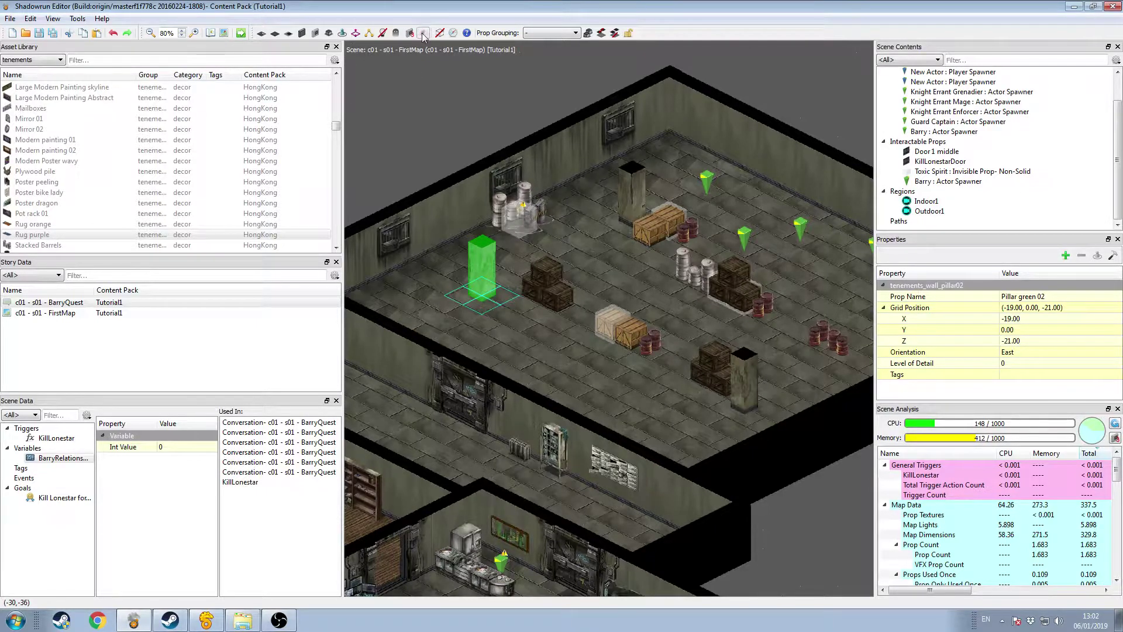
left_click(423, 34)
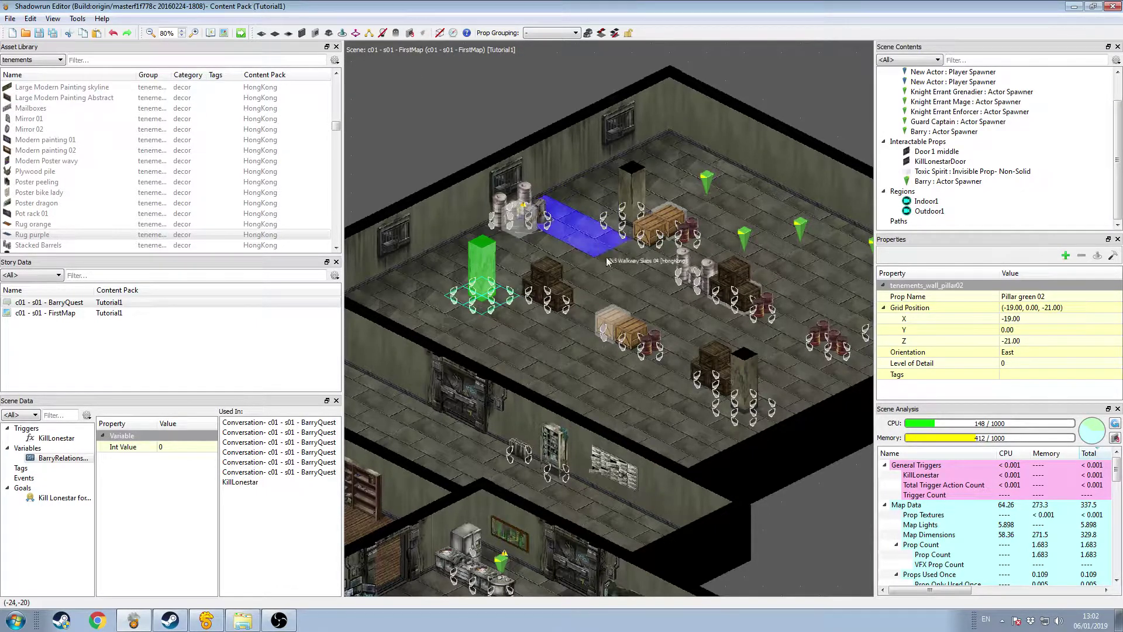
Examine the cover markers around the pillars, the crates with the invisible heavy cover prop, and the cabinet by the corridor wall.
scroll(579, 293, "up", 3)
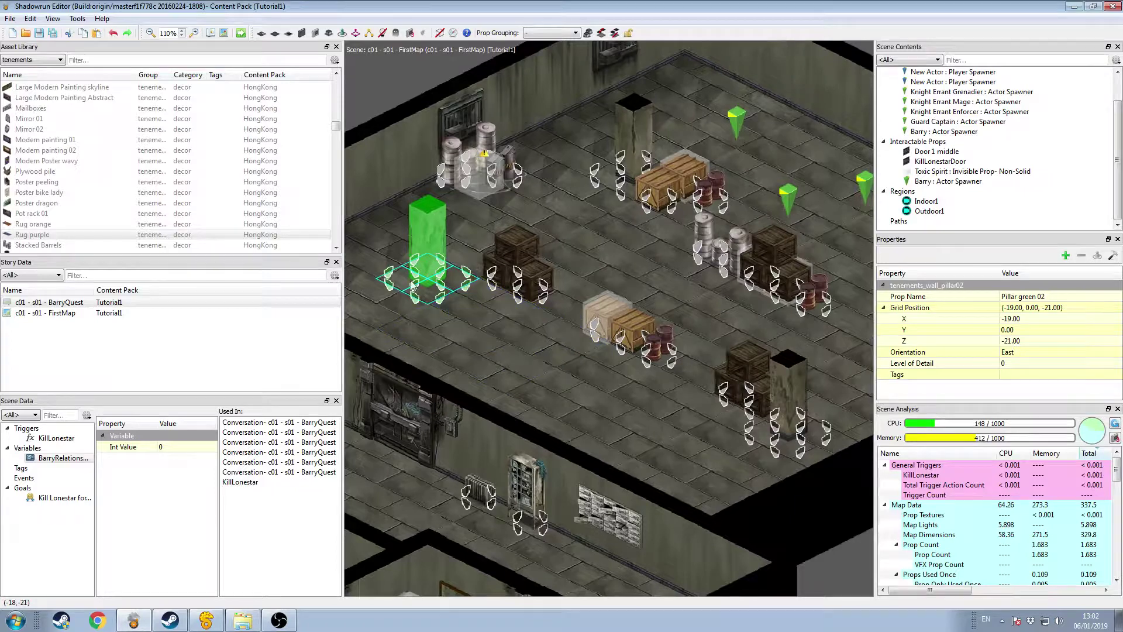
left_click(607, 331)
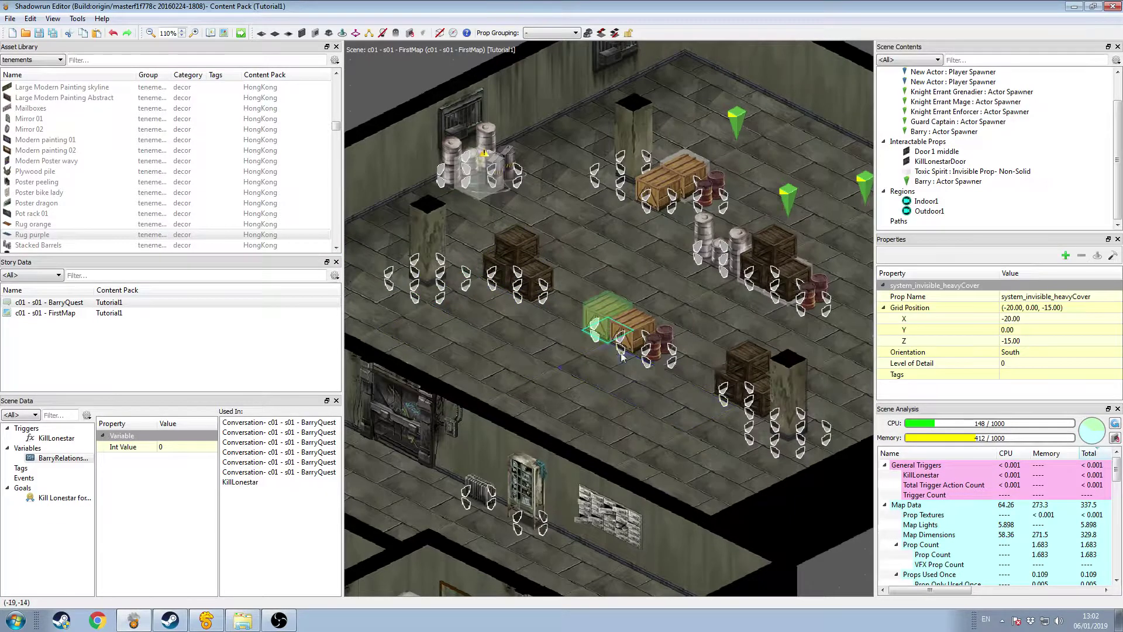
middle_click_drag(733, 300, 703, 321)
scroll(537, 335, "down", 1)
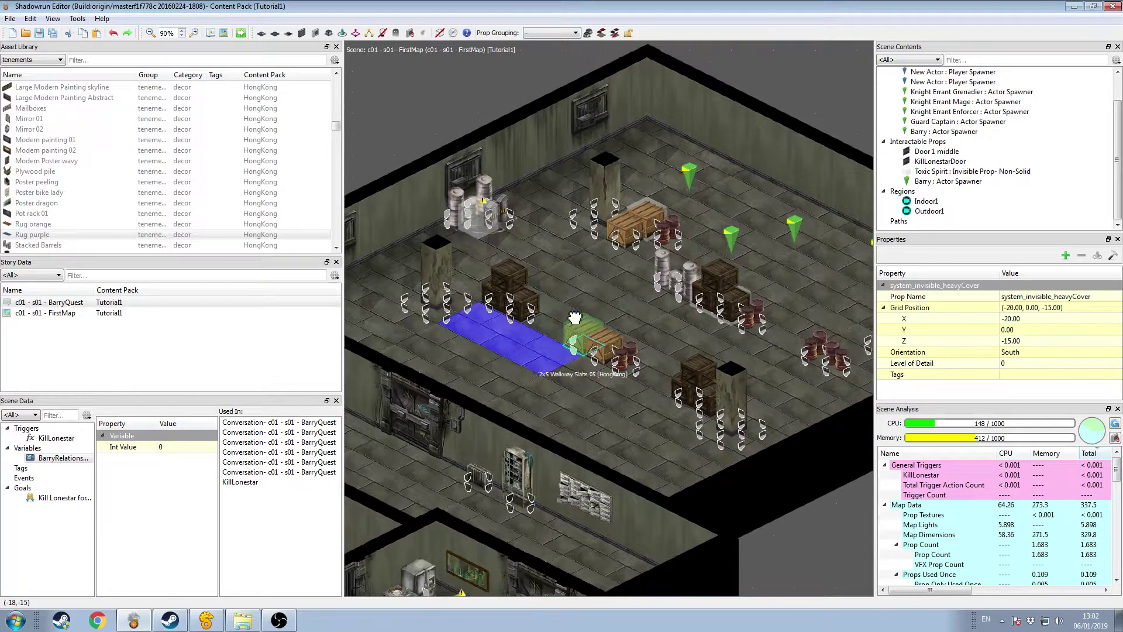
middle_click_drag(496, 481, 592, 369)
scroll(548, 402, "up", 1)
scroll(561, 376, "up", 1)
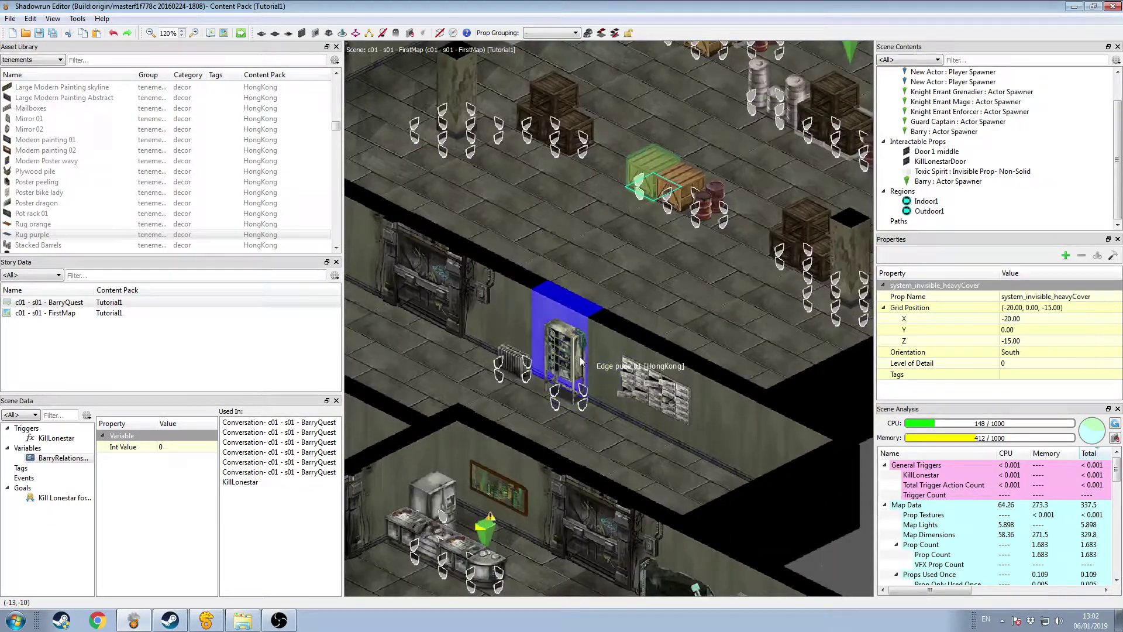
left_click(563, 369)
left_click(595, 298)
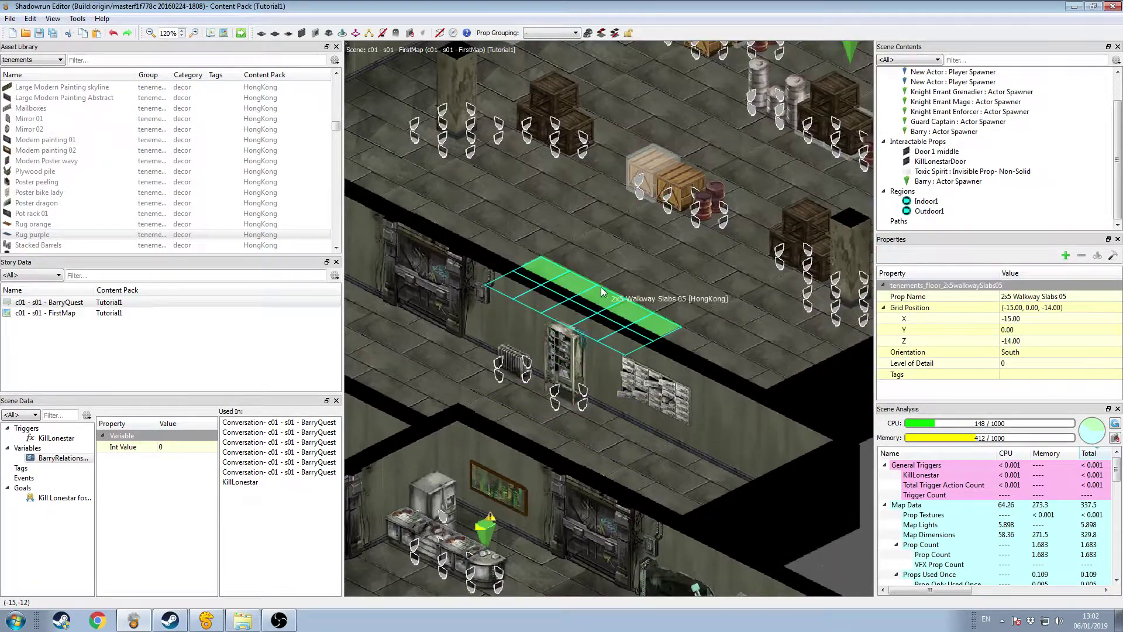
scroll(602, 286, "down", 2)
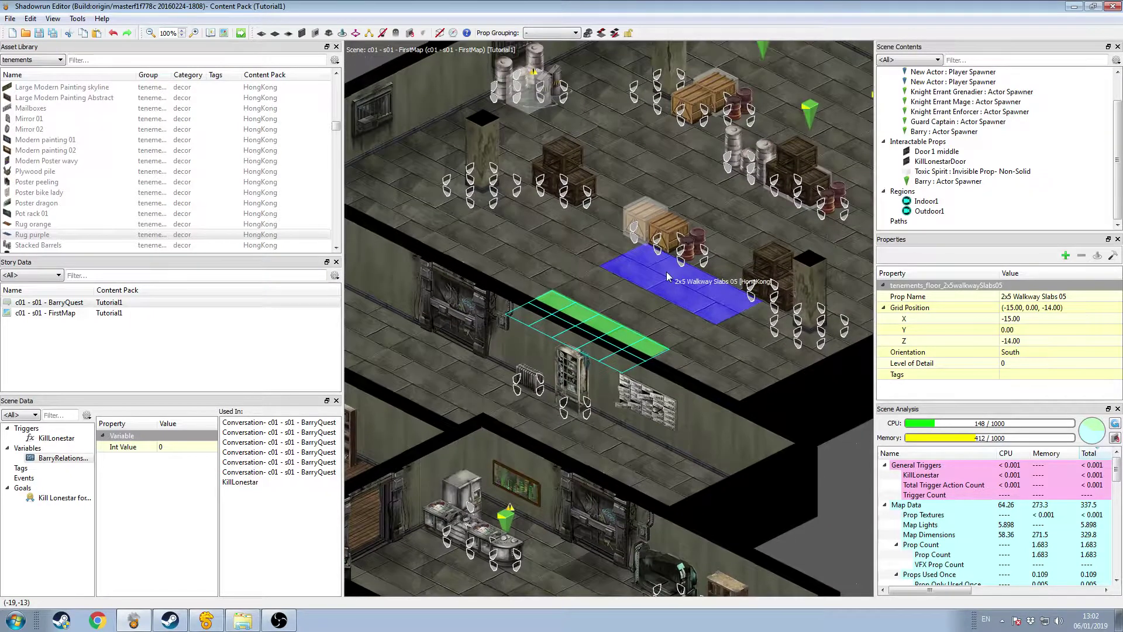
middle_click_drag(668, 277, 625, 309)
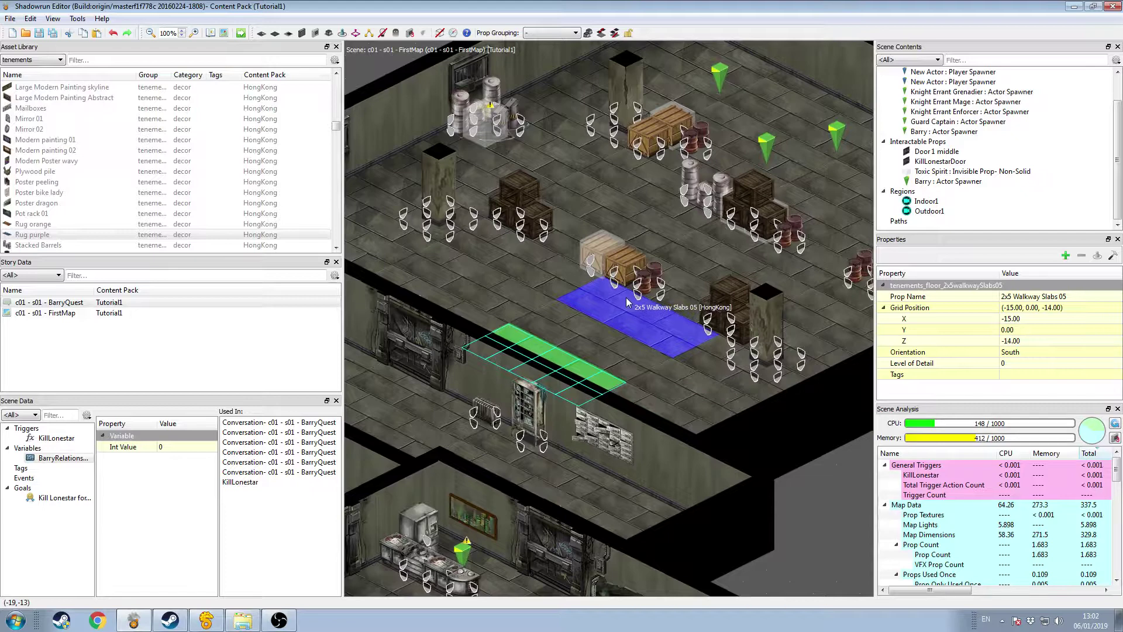
left_click_drag(626, 302, 706, 252)
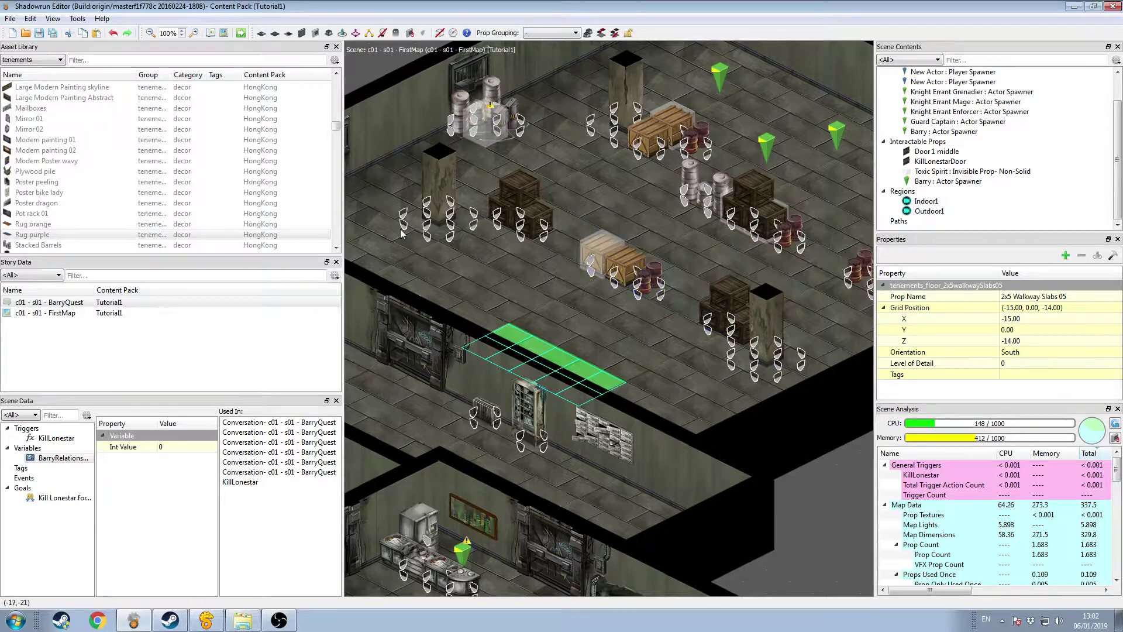
Set the asset library group to All and filter the assets by "invisible".
left_click(58, 60)
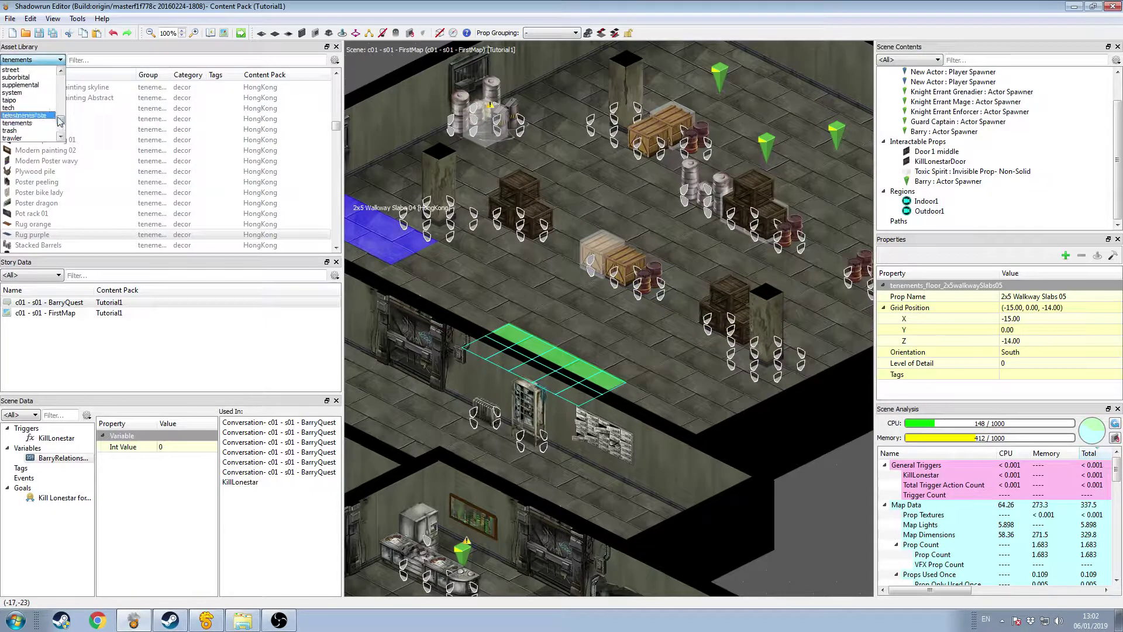
left_click_drag(58, 119, 61, 68)
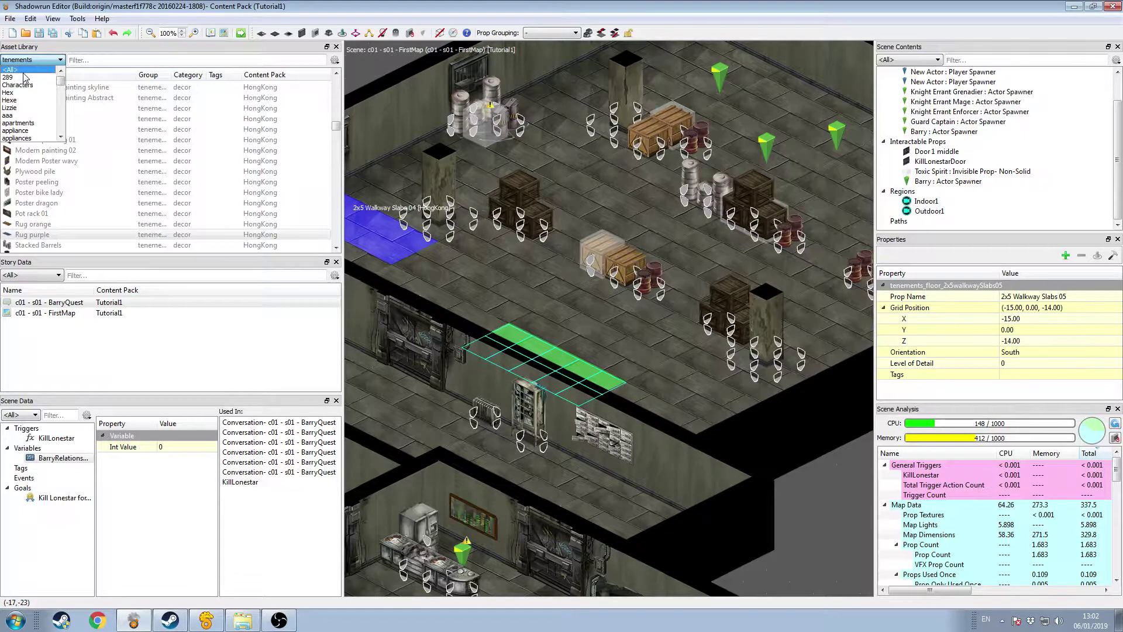
left_click(22, 71)
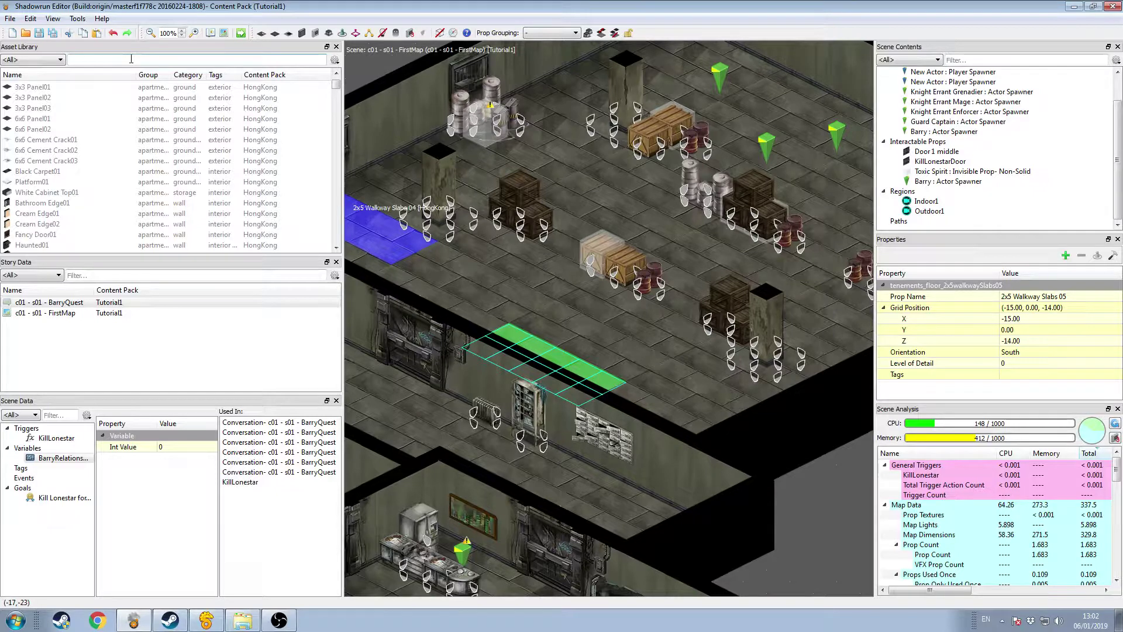
left_click(131, 59)
type("invisible")
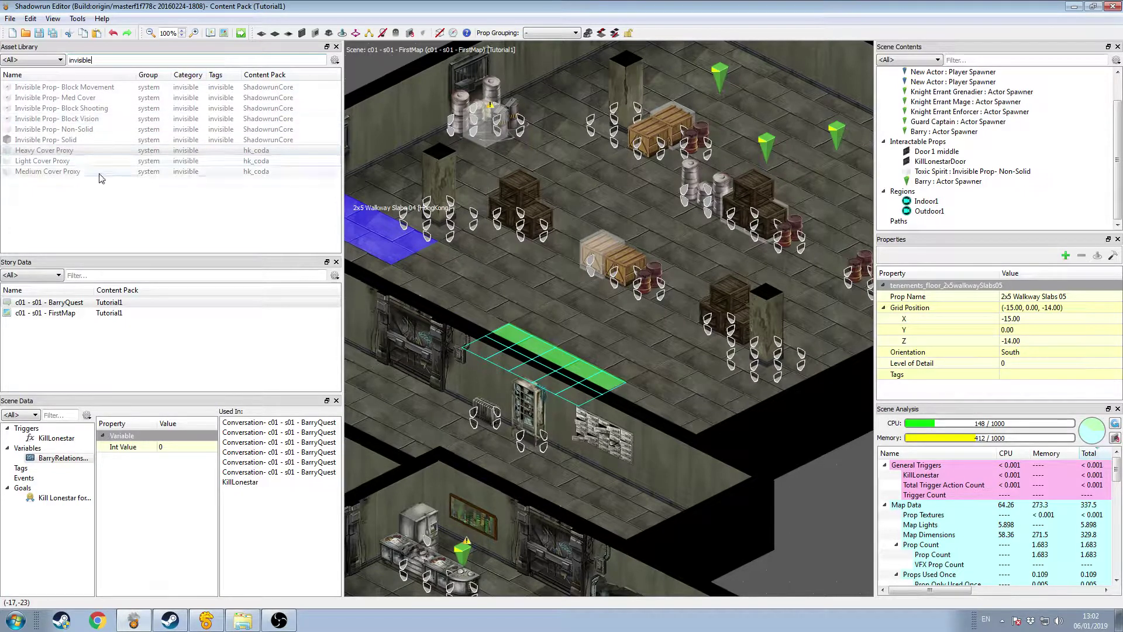
Place one Heavy, one Light and one Medium Cover Proxy in a row on the open floor between the crates and the corridor wall.
left_click(43, 151)
left_click(494, 270)
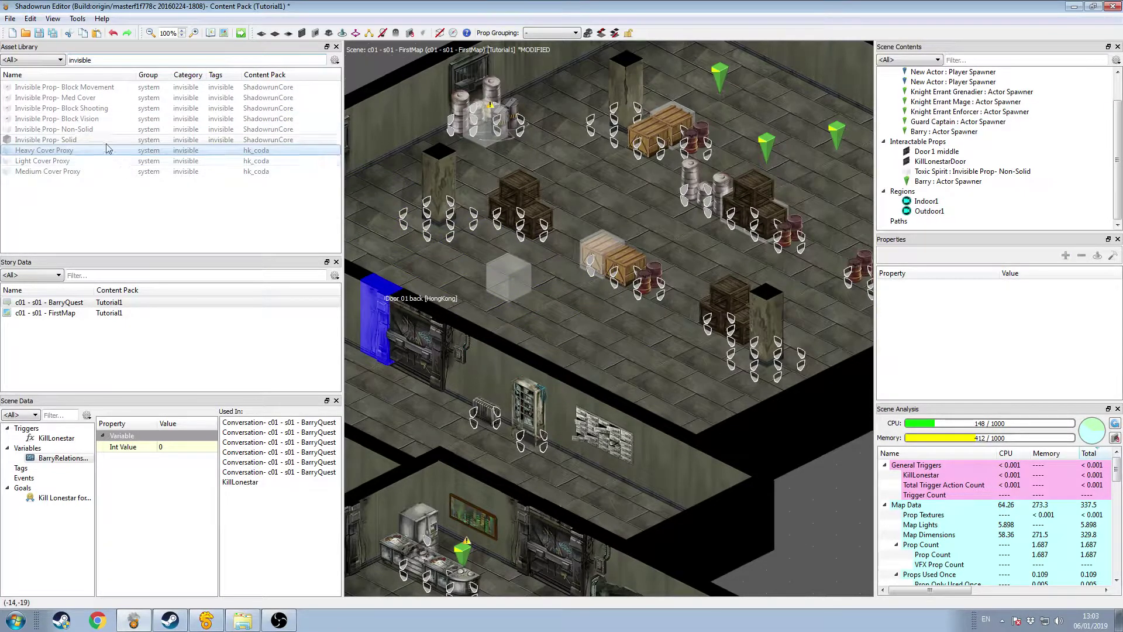
left_click(42, 161)
left_click(550, 318)
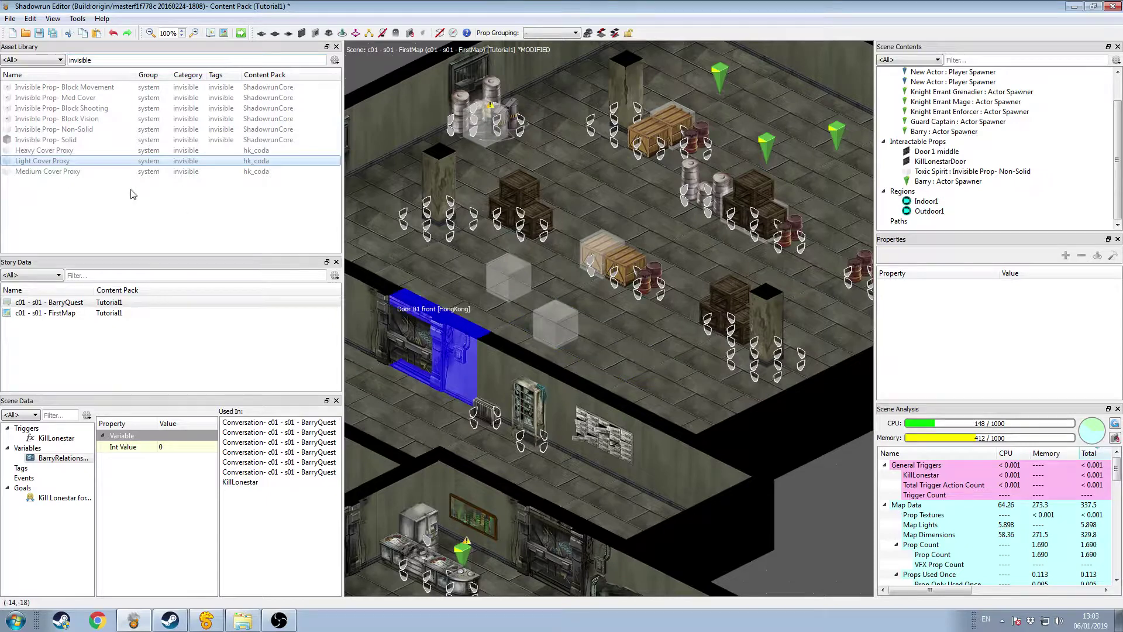
left_click(47, 171)
left_click(624, 344)
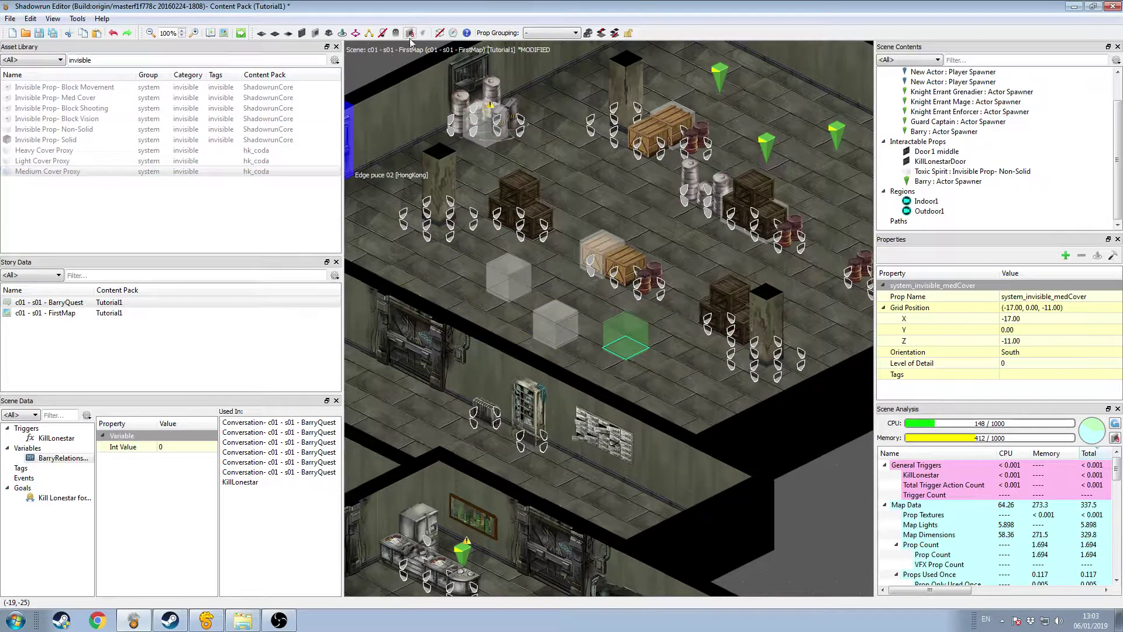
Move the heavy cover proxy onto the dark wooden crates beside the pillar, at grid position X -20, Z -18.
left_click(507, 276)
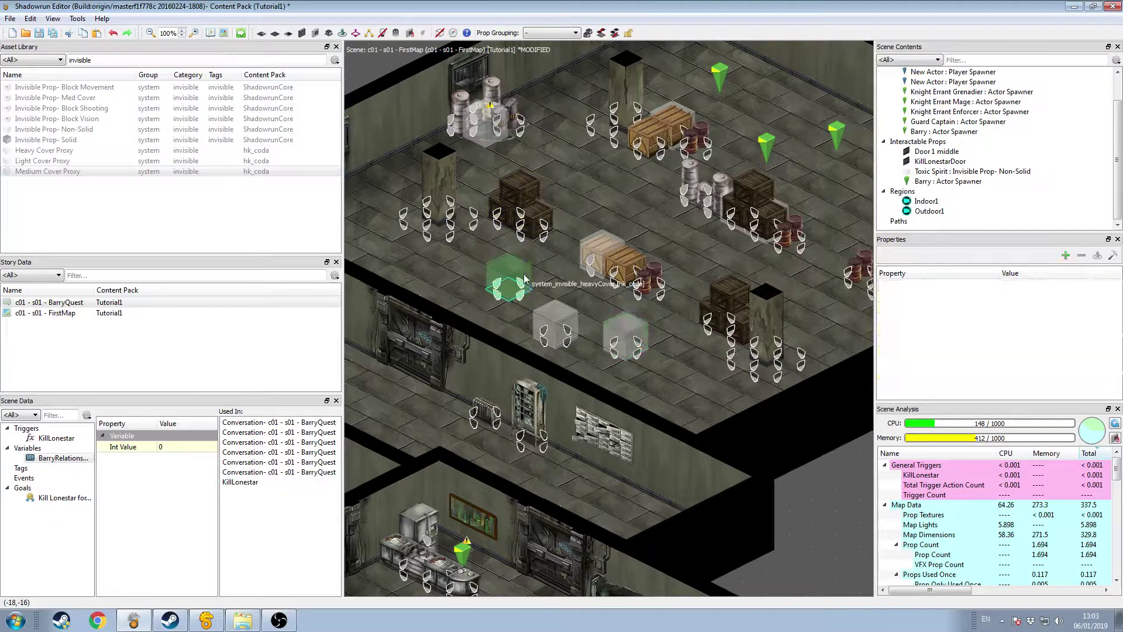
key("Escape")
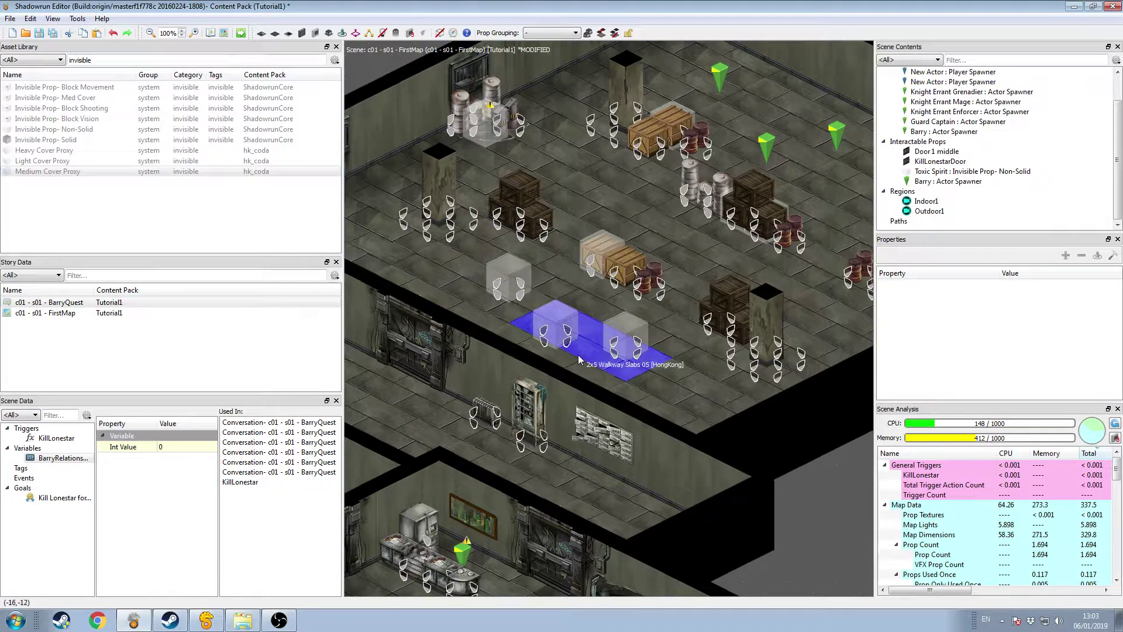
left_click_drag(510, 285, 537, 235)
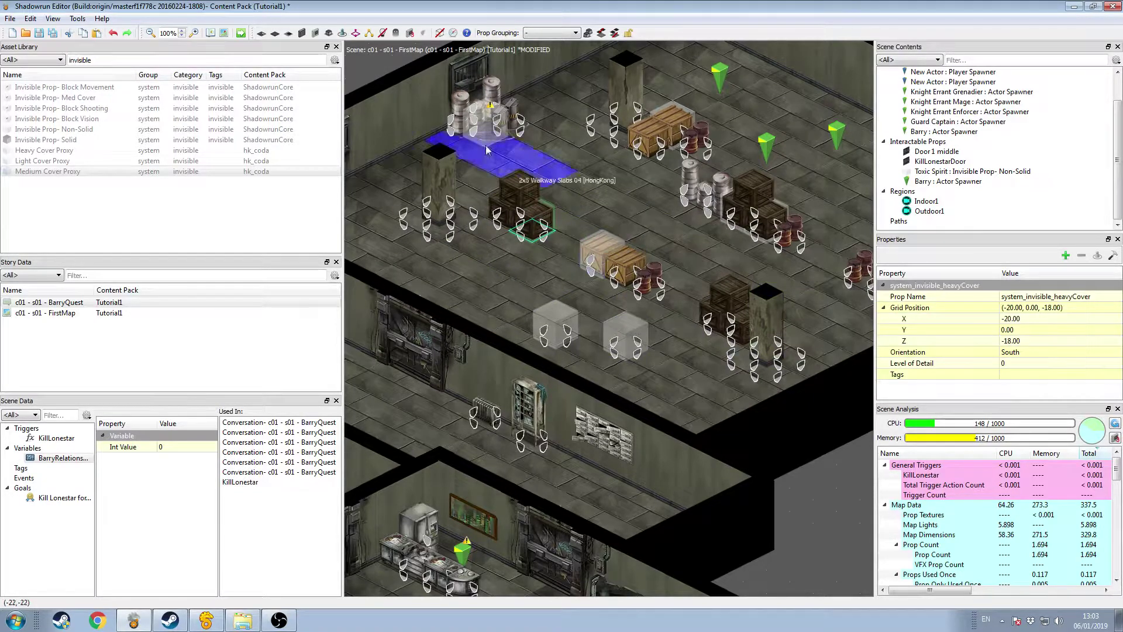
Delete the light and medium cover proxies from the open floor between the crates and the corridor wall.
left_click(424, 33)
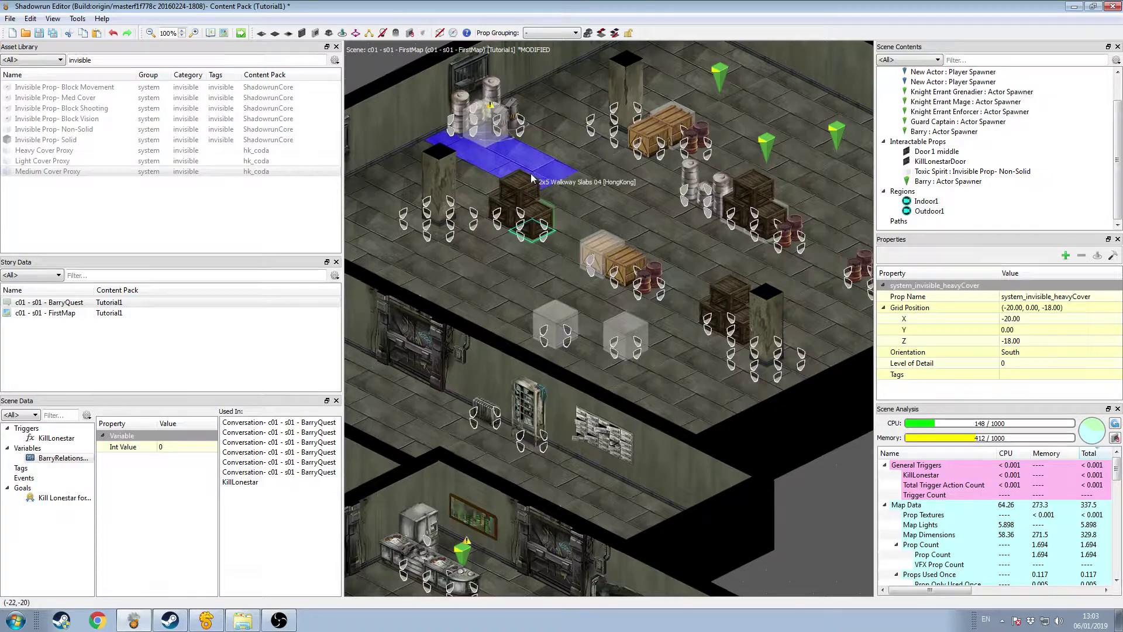
left_click_drag(583, 198, 592, 243)
left_click_drag(556, 328, 639, 355)
key("Delete")
left_click(638, 352)
key("Delete")
left_click_drag(566, 280, 538, 247)
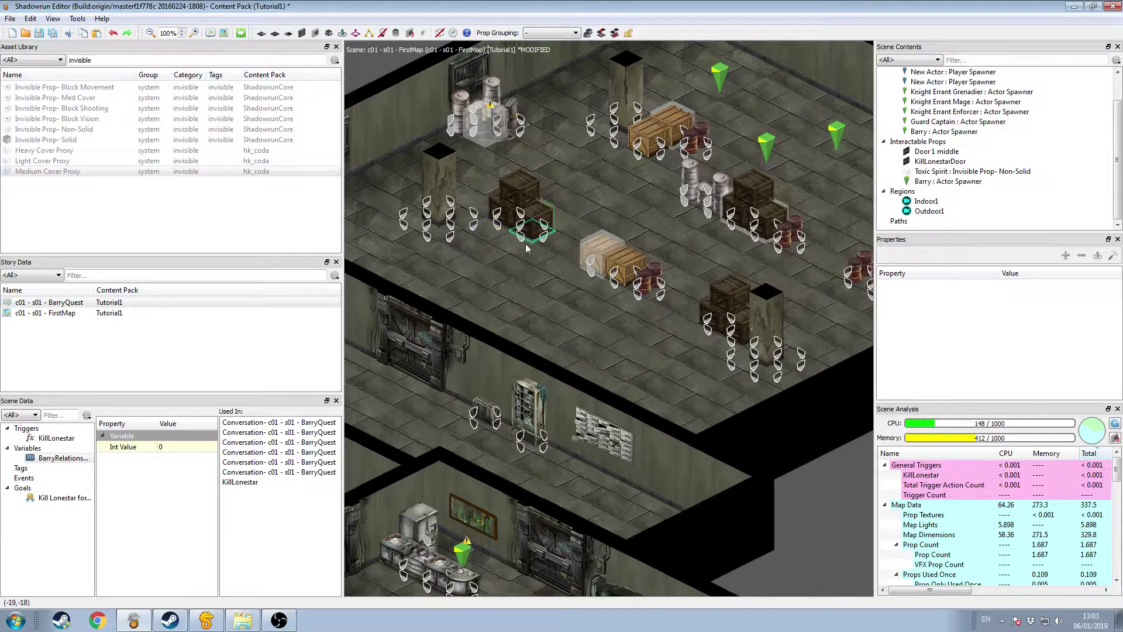
left_click(525, 243)
Select the bookshelf in the bedroom and filter the asset library by "bookshelf".
middle_click_drag(610, 350, 734, 176)
middle_click_drag(602, 337, 750, 261)
left_click(543, 237)
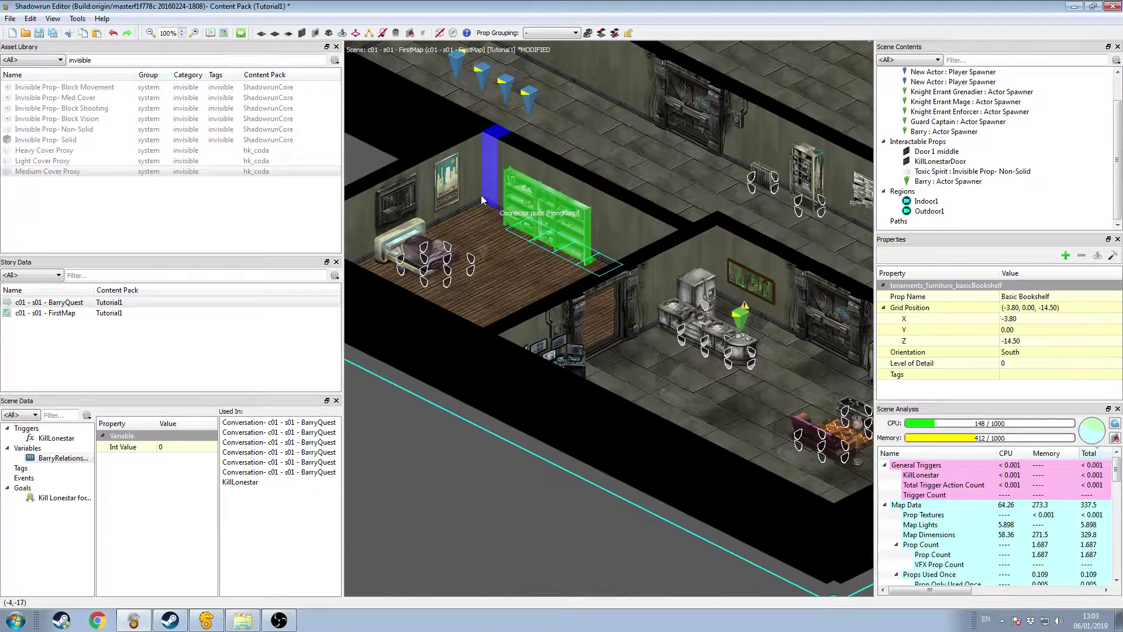
left_click(21, 61)
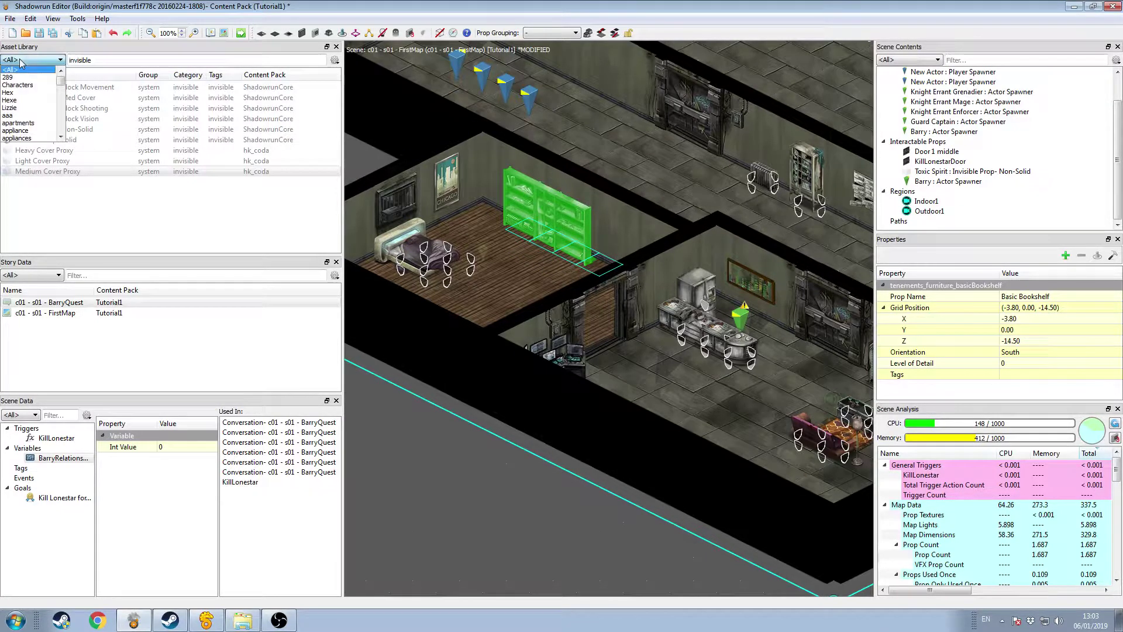
left_click(80, 55)
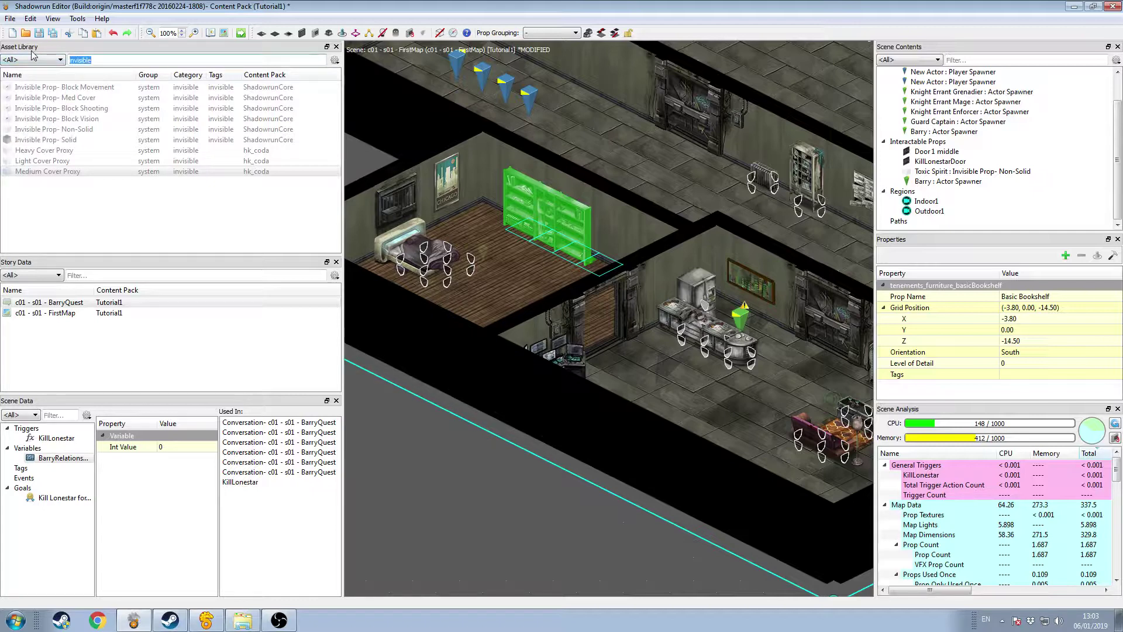
type("b")
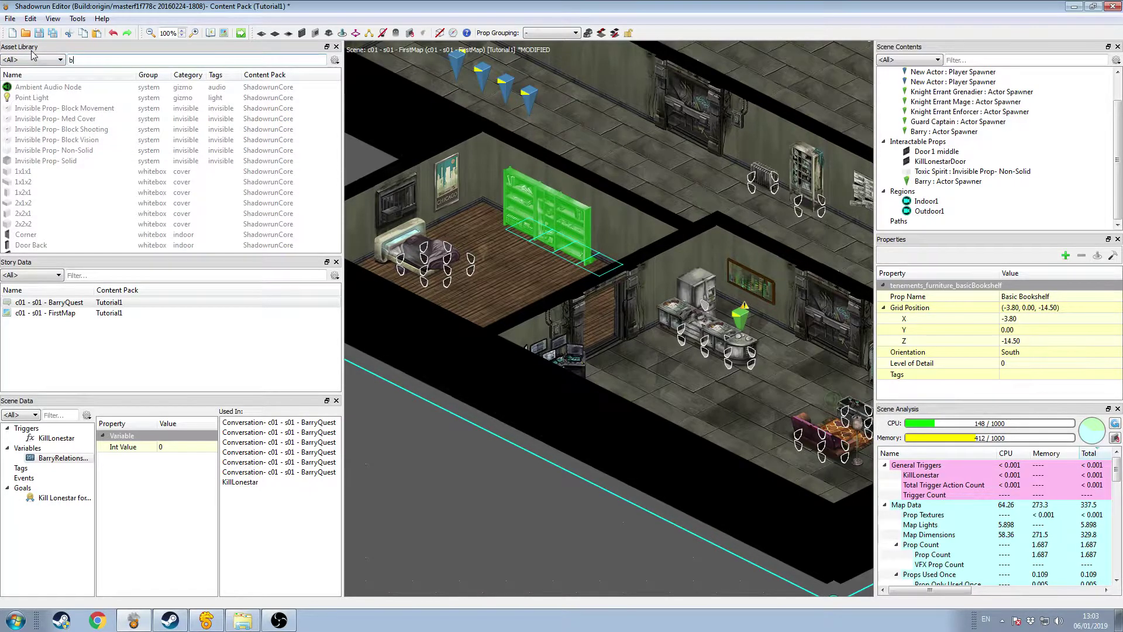
type("ookshelf")
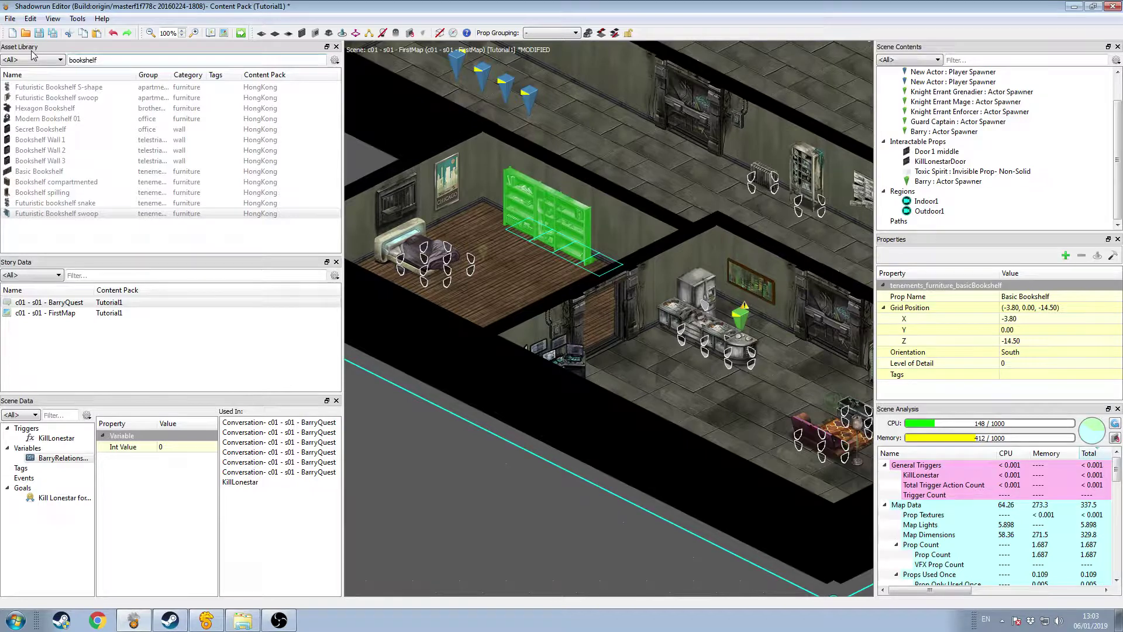
Place a Basic Bookshelf in the corridor and move it against the wall beside the KillLonestar door, at X -11, Z -19.
left_click(39, 171)
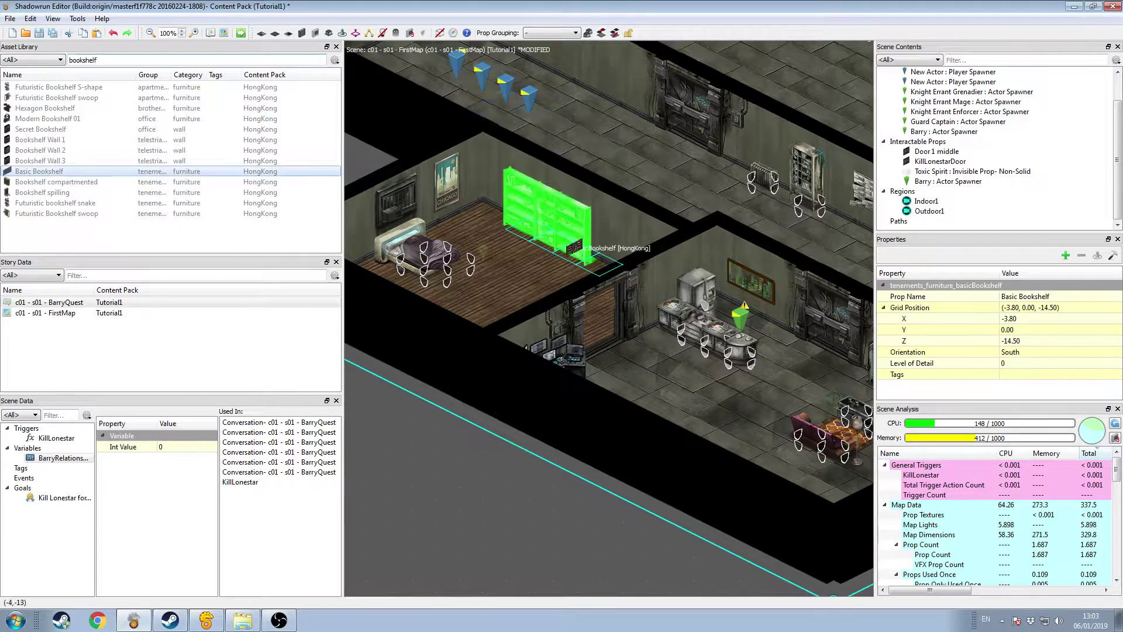
left_click(632, 130)
middle_click_drag(641, 149, 577, 286)
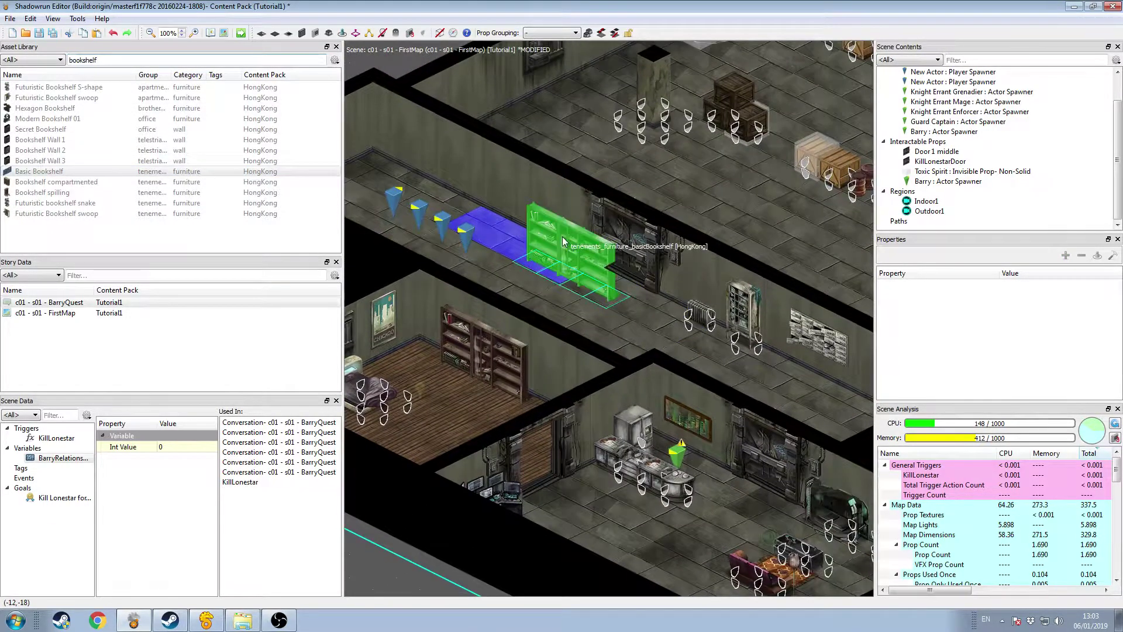
left_click_drag(563, 241, 515, 201)
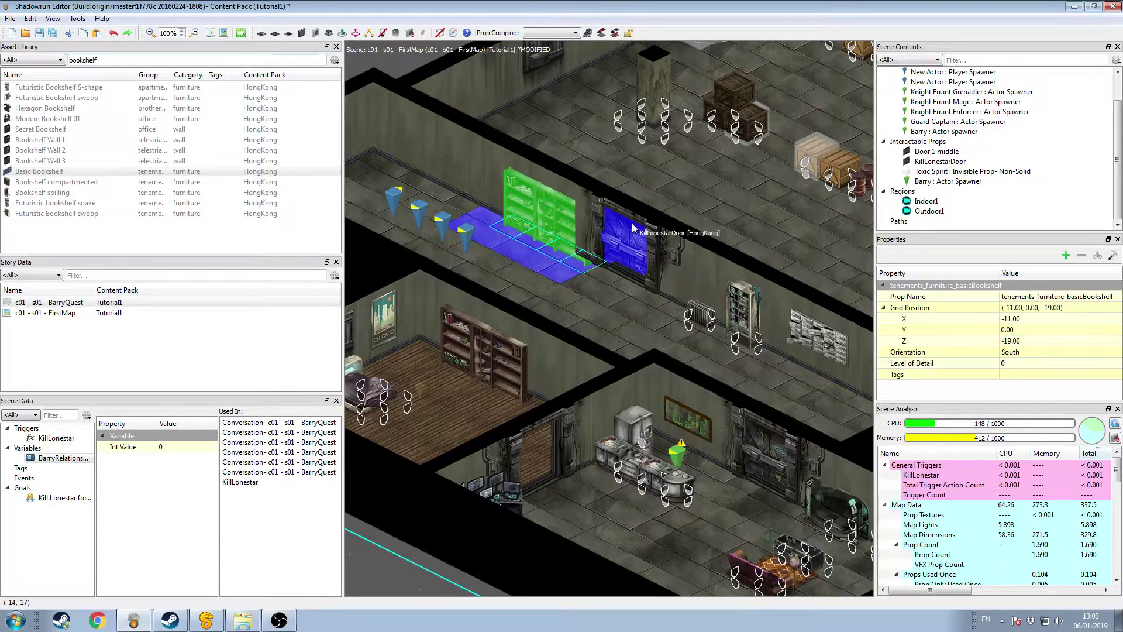
Move the corridor bookshelf along the wall in whole grid squares to Z -24 and back to Z -20.
key("Left")
key("Left")
key("Left")
key("Left")
key("Left")
key("Left")
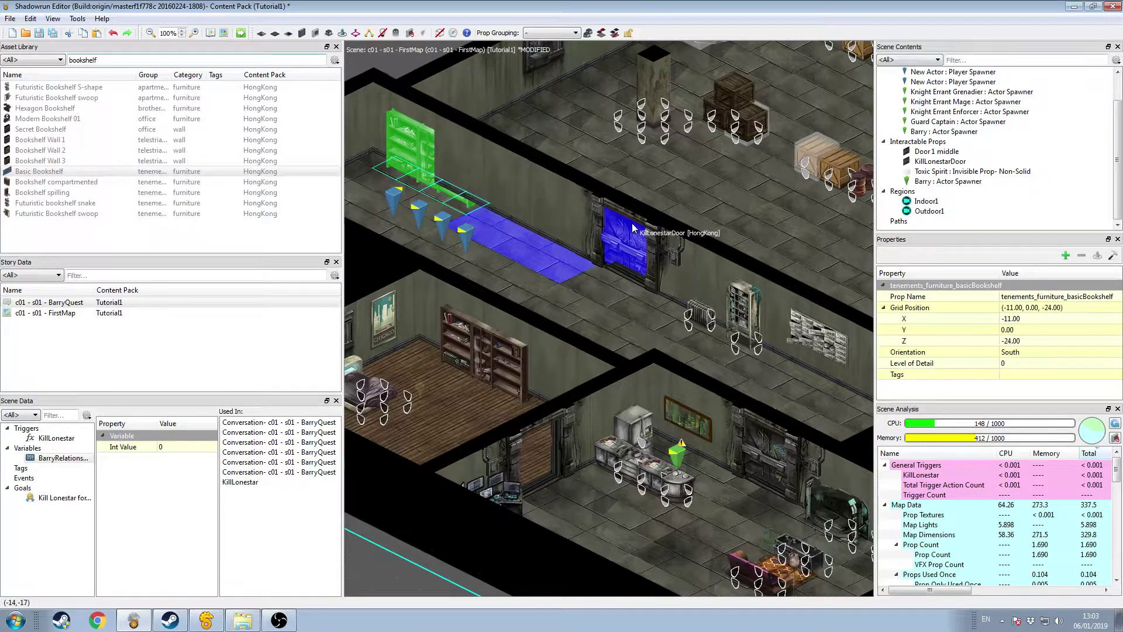
key("Right")
key("Right")
key("Right")
key("Right")
key("Right")
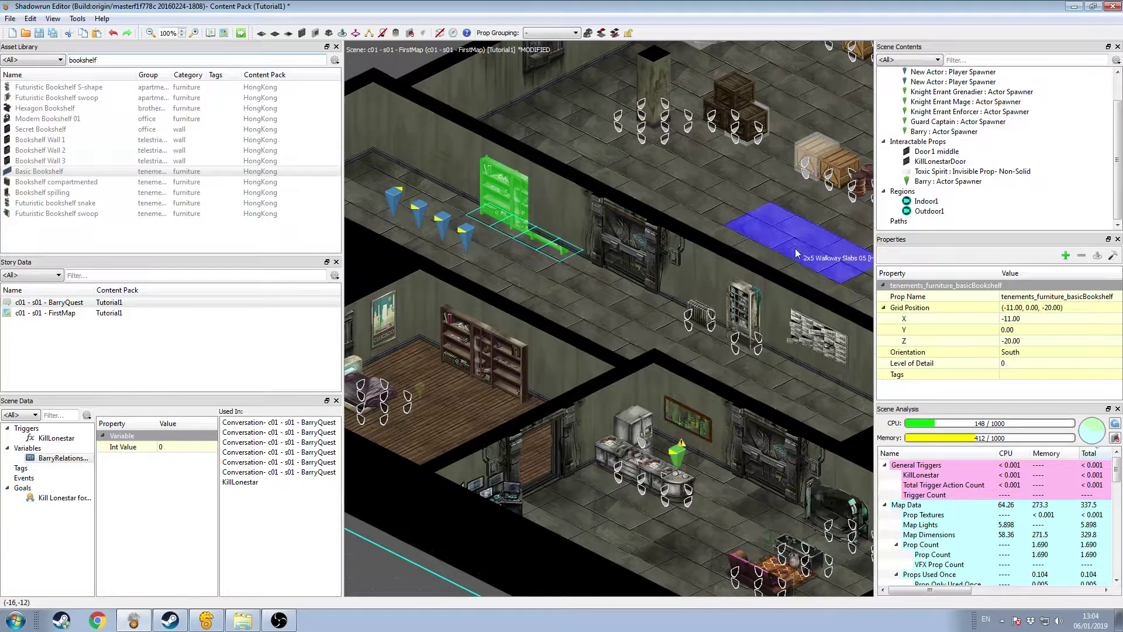
Nudge the corridor bookshelf in 0.1 increments to grid position X -10.70, Z -19.50.
key("ctrl+Down")
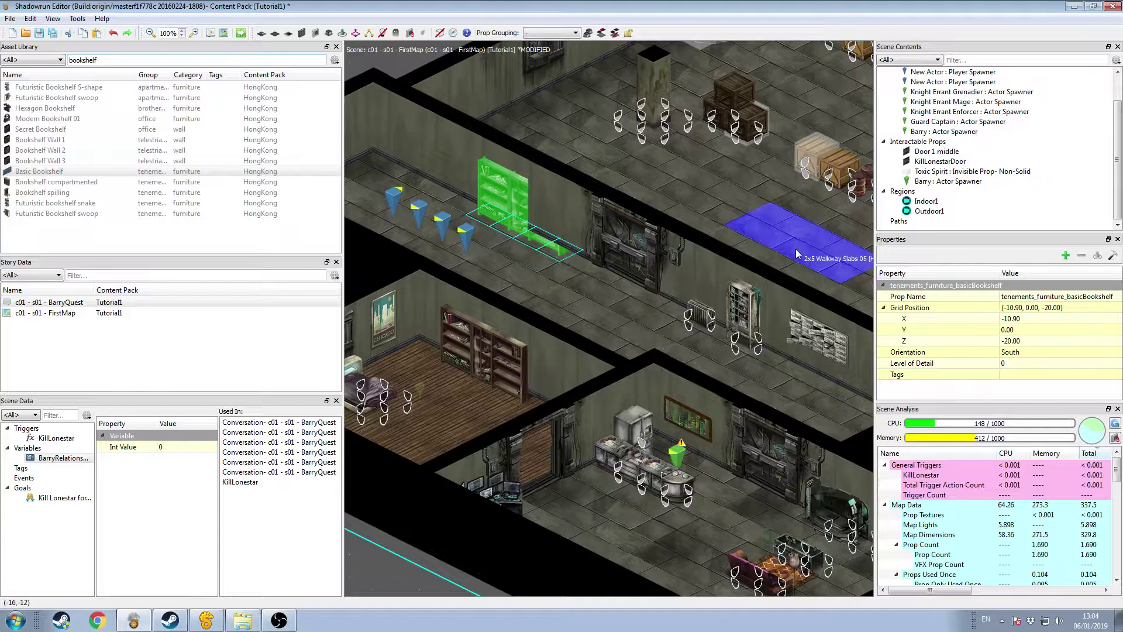
key("ctrl+Right")
key("ctrl+Right")
key("ctrl+Right")
key("ctrl+Right")
key("ctrl+Right")
key("ctrl+Right")
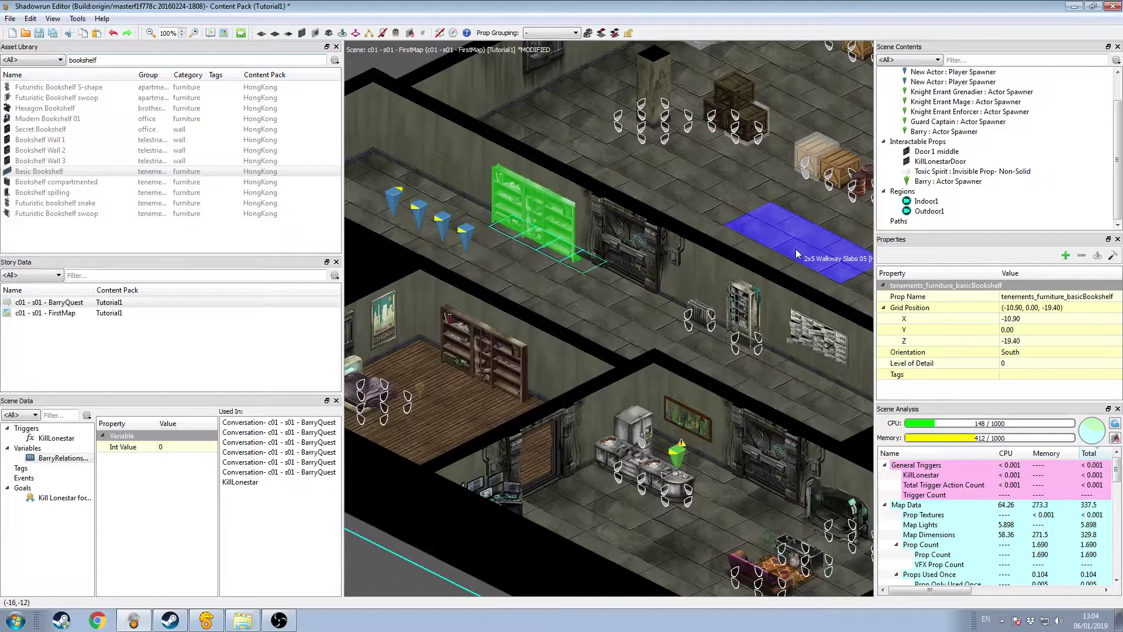
key("ctrl+Down")
key("ctrl+Down")
key("ctrl+Left")
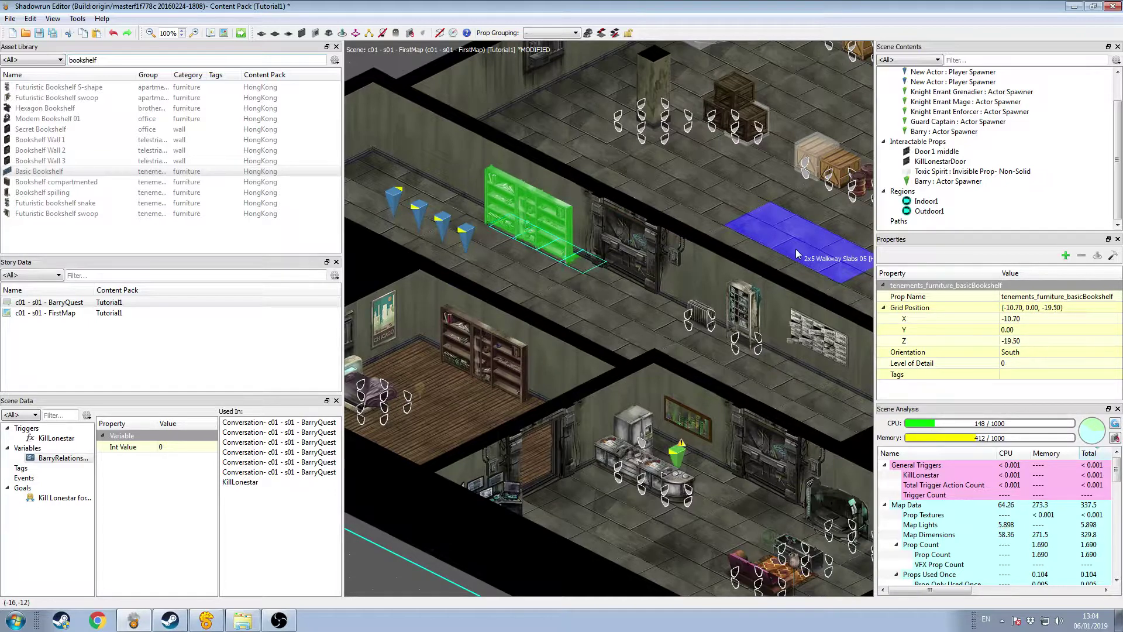
key("ctrl+Left")
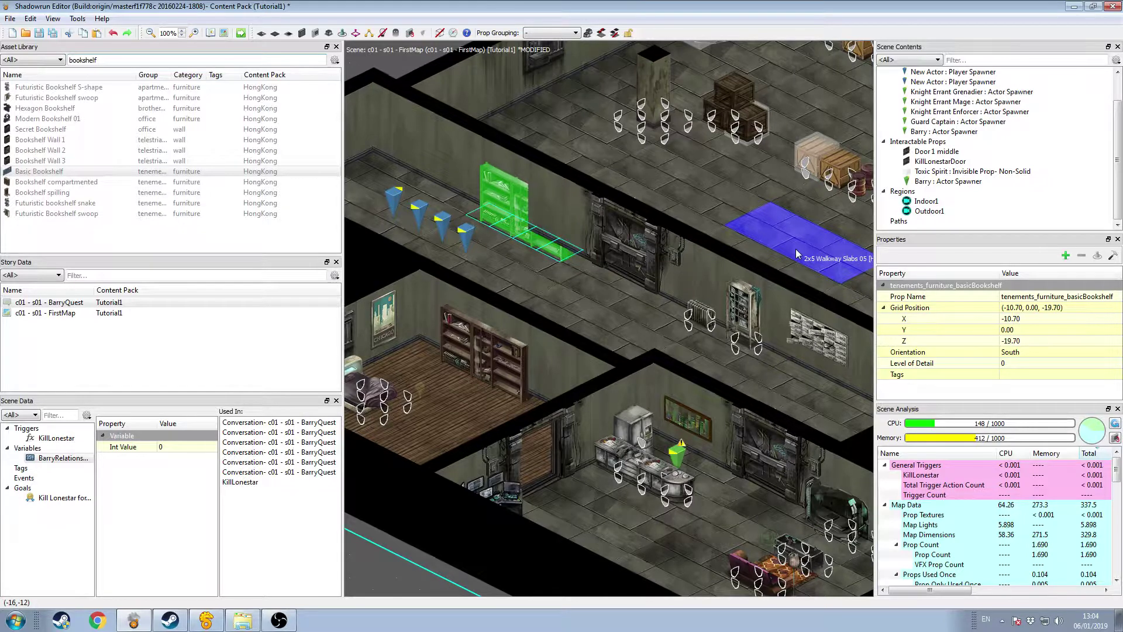
key("ctrl+Right")
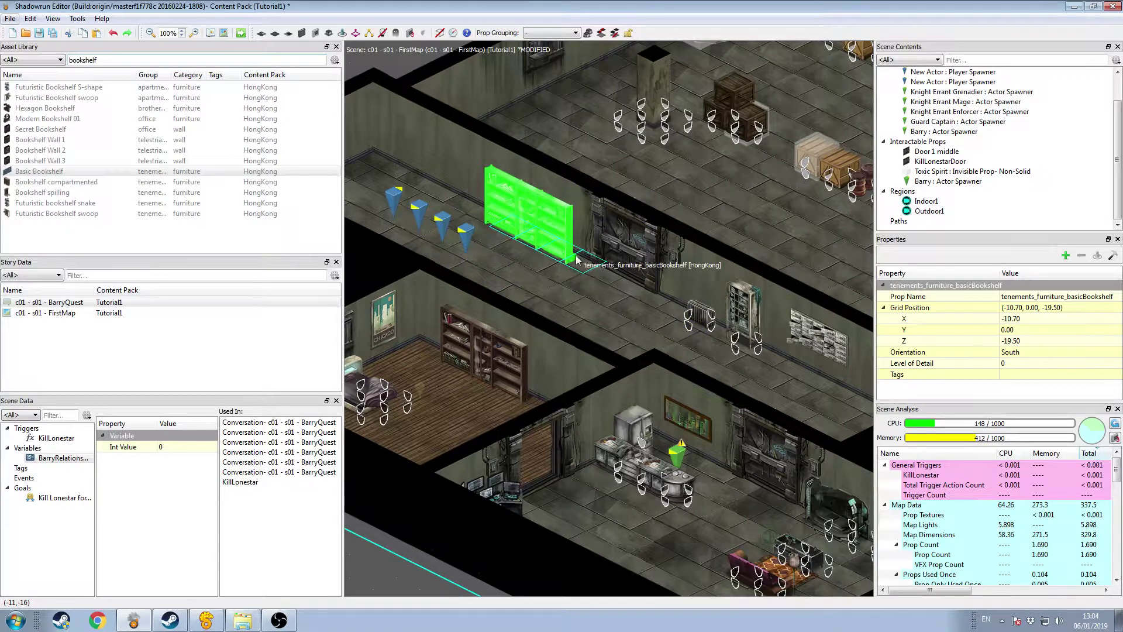
Nudge the corridor bookshelf out to X -10.40 and back towards the wall, ending at X -10.70, Z -19.40.
key("alt")
key("alt+Down")
key("alt+Down")
key("alt+Down")
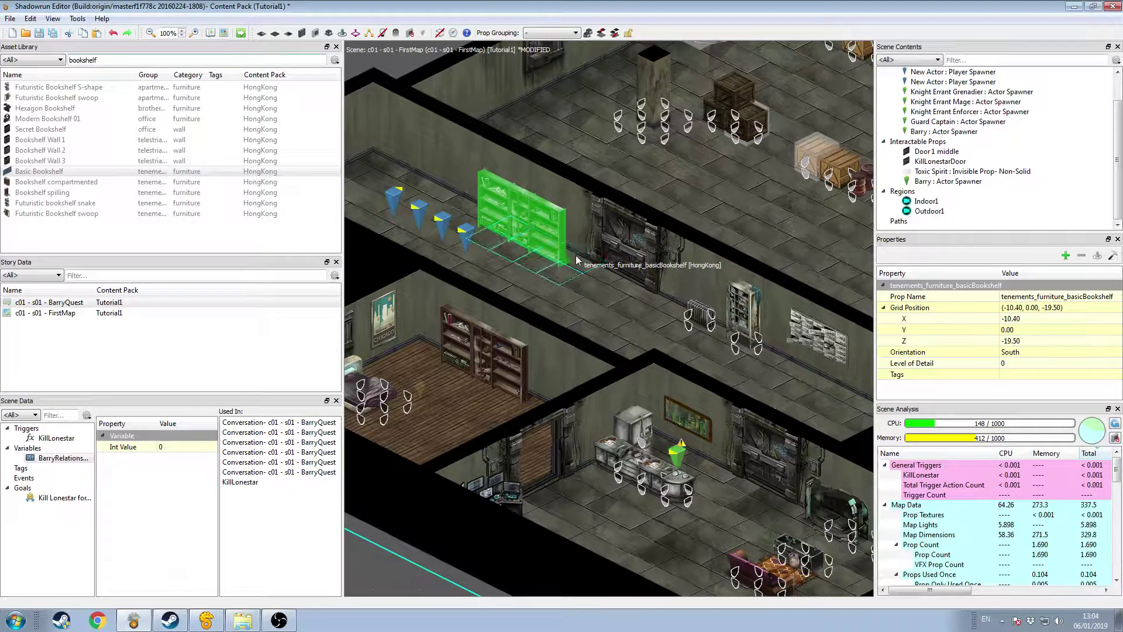
key("alt+Up")
key("alt+Up")
key("alt+Up")
key("alt+Right")
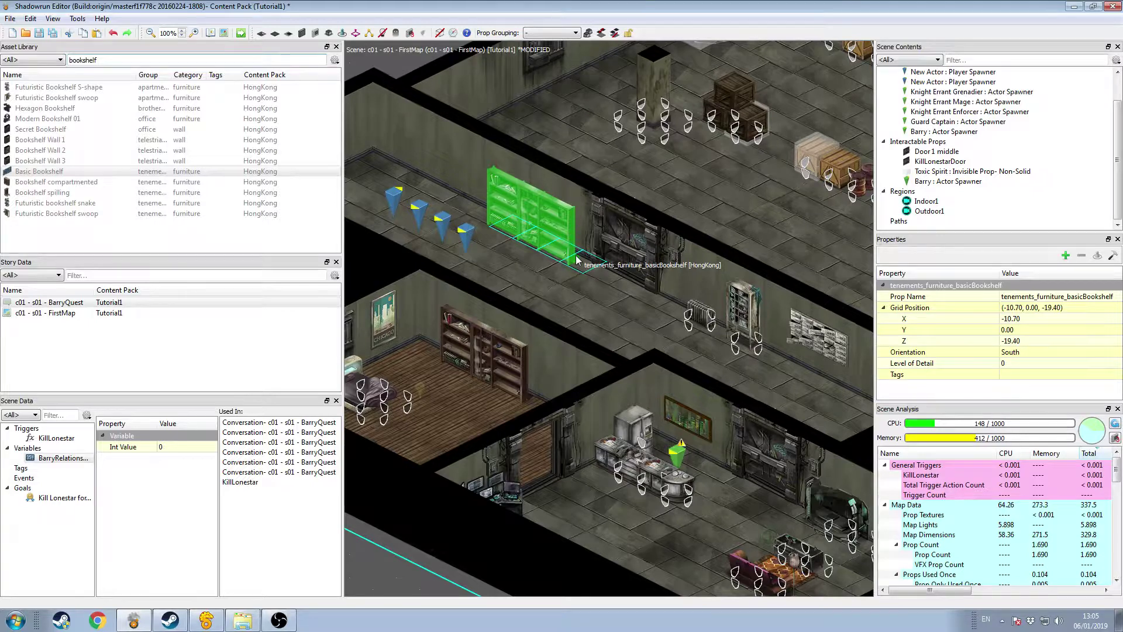
Raise and lower the framed Chicago poster on the bedroom wall, ending at height Y -0.40.
middle_click_drag(550, 314, 621, 251)
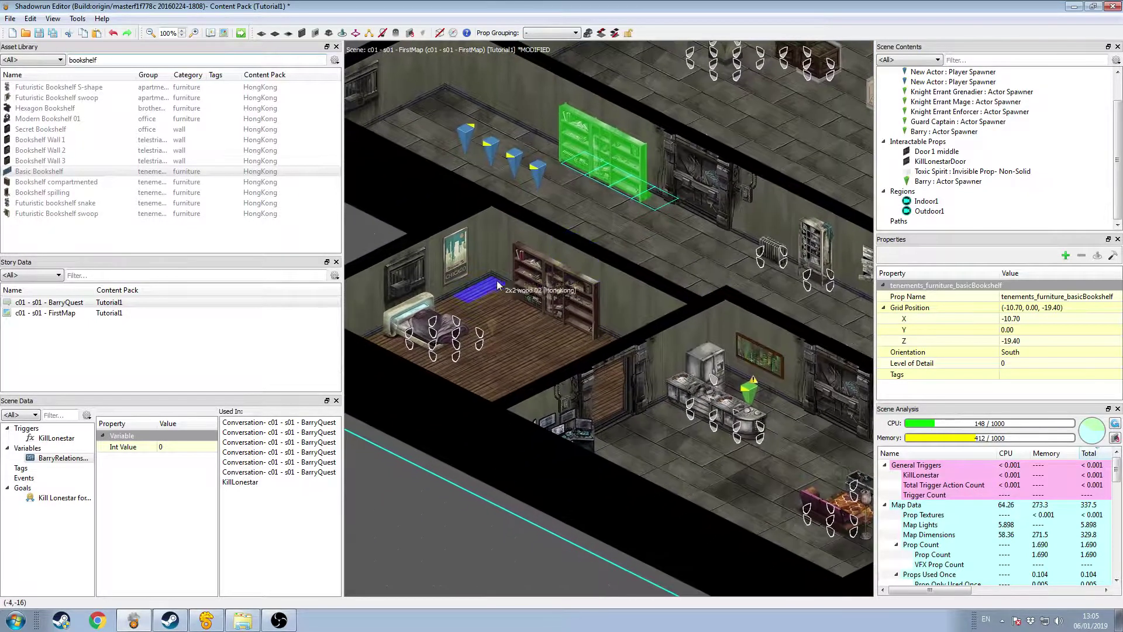
left_click(459, 270)
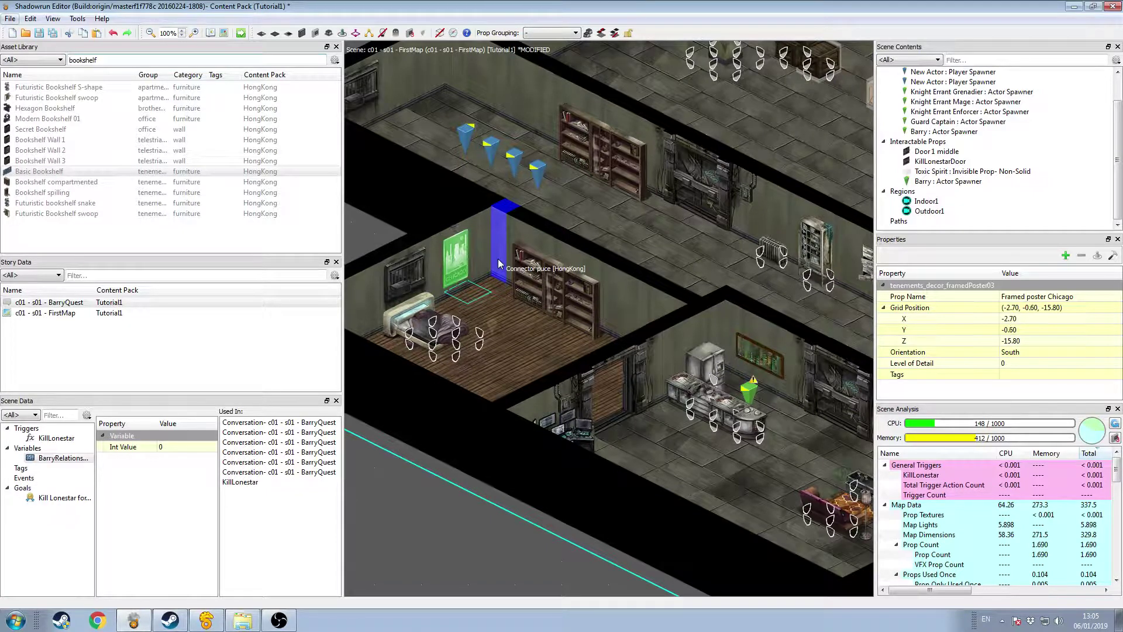
key("Page_Up")
key("Page_Up")
key("Page_Up")
key("Page_Down")
key("Page_Down")
key("Page_Down")
key("Page_Up")
key("Page_Up")
key("Page_Up")
key("Page_Down")
key("Page_Down")
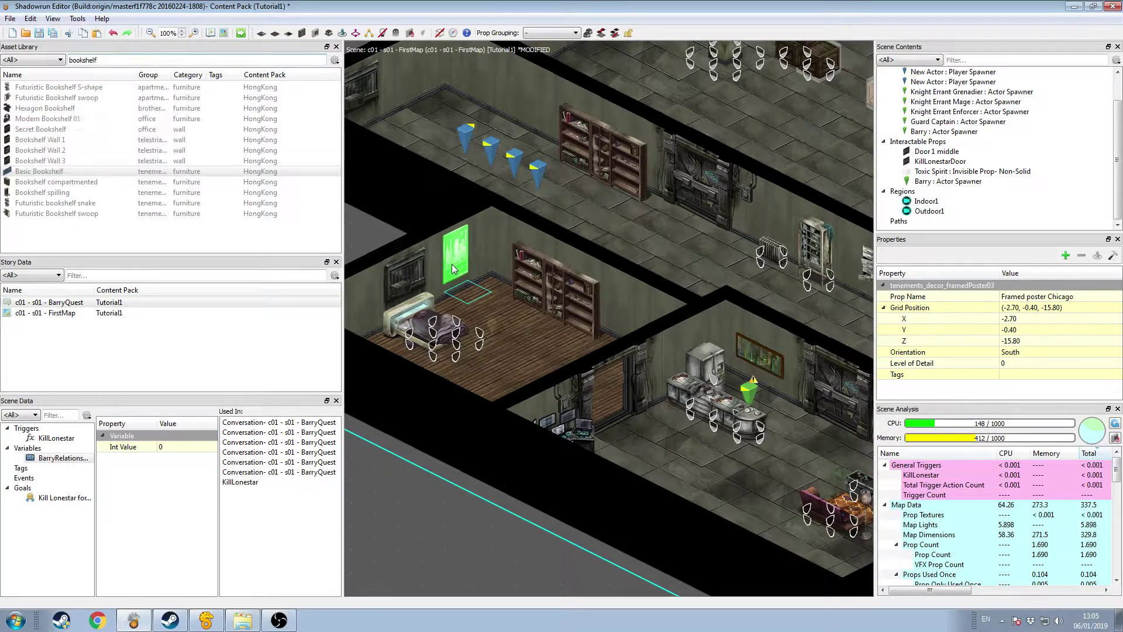
Shift the framed Chicago poster back and forth along the bedroom wall, ending at X -2.70, Z -15.90.
key("Right")
key("Left")
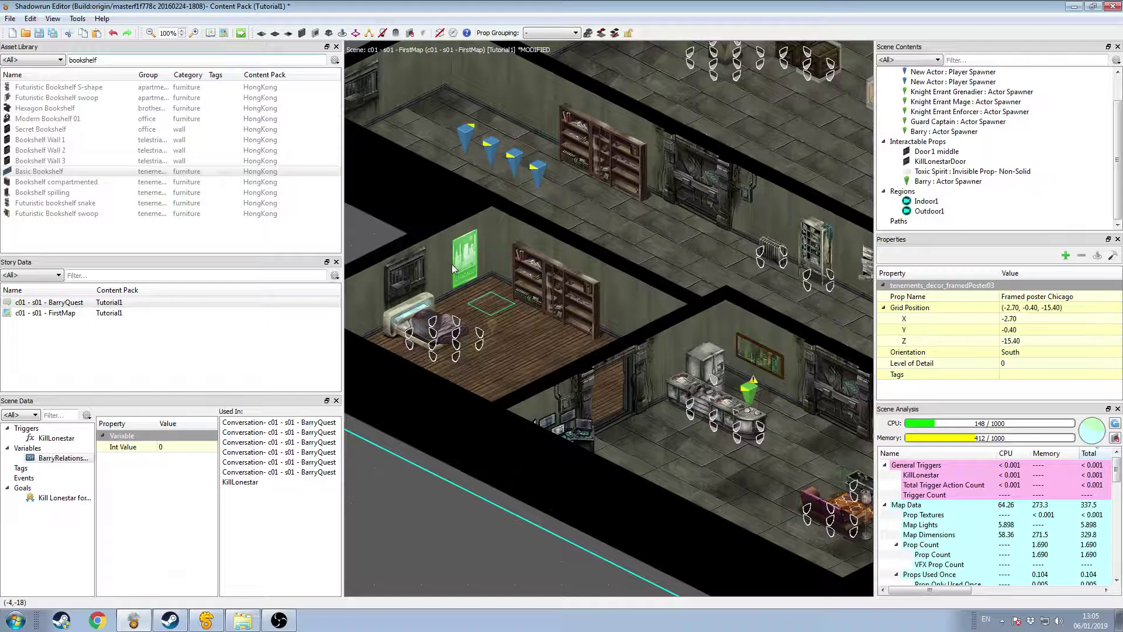
key("Down")
key("Left")
key("Down")
key("Left")
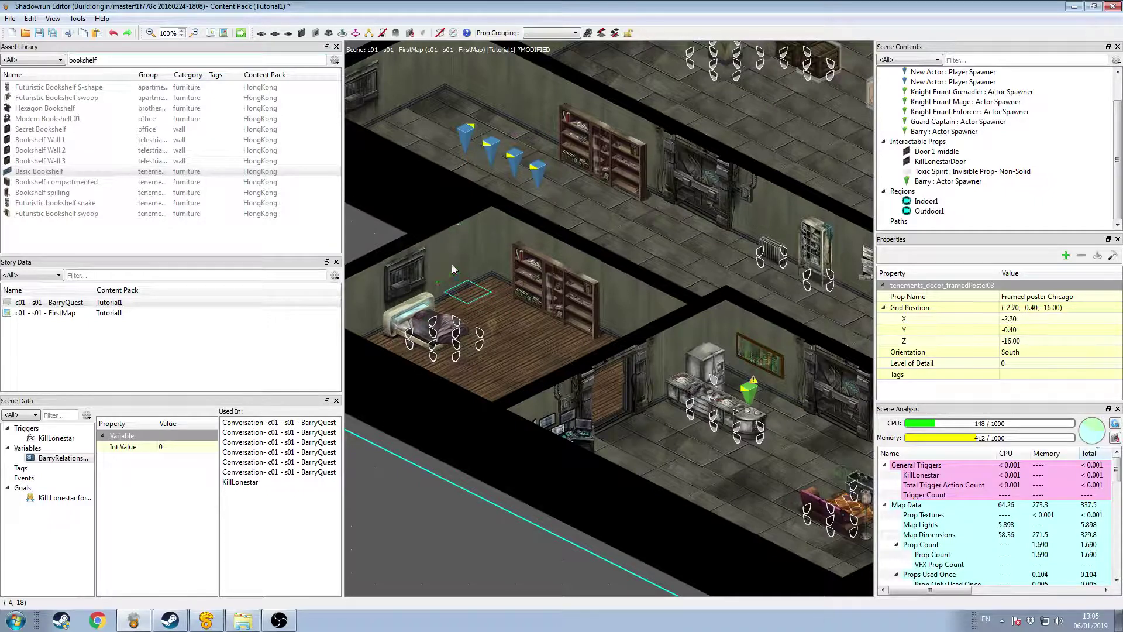
key("Right")
key("Page_Up")
key("Down")
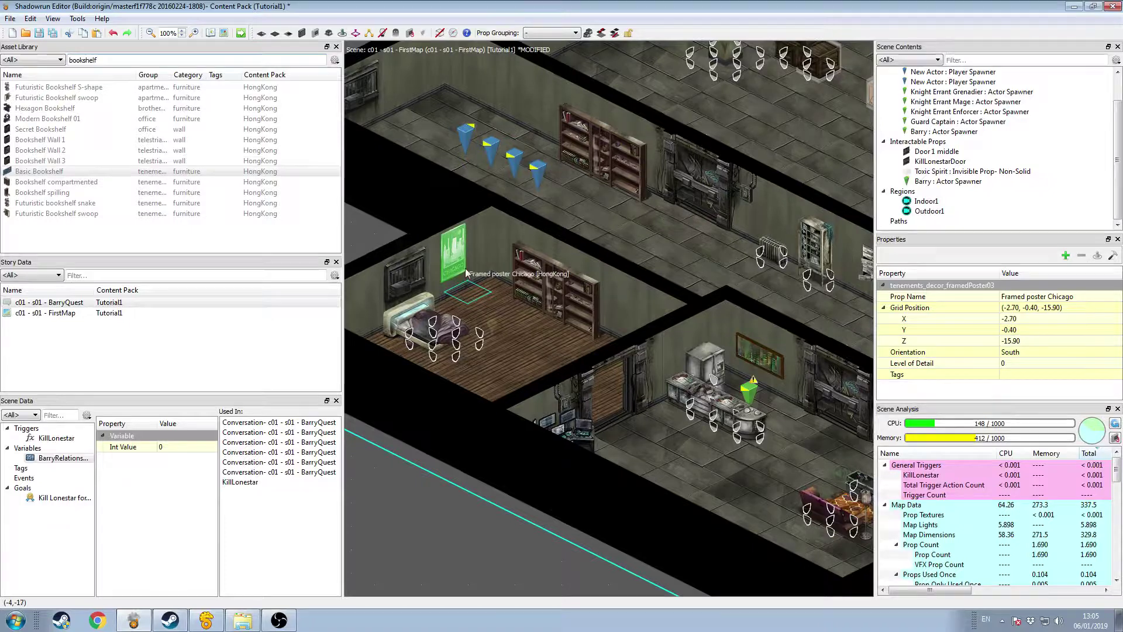
Examine the bed's placement and the furniture and props across the bedroom, kitchen room, corridor and large hall.
left_click(603, 266)
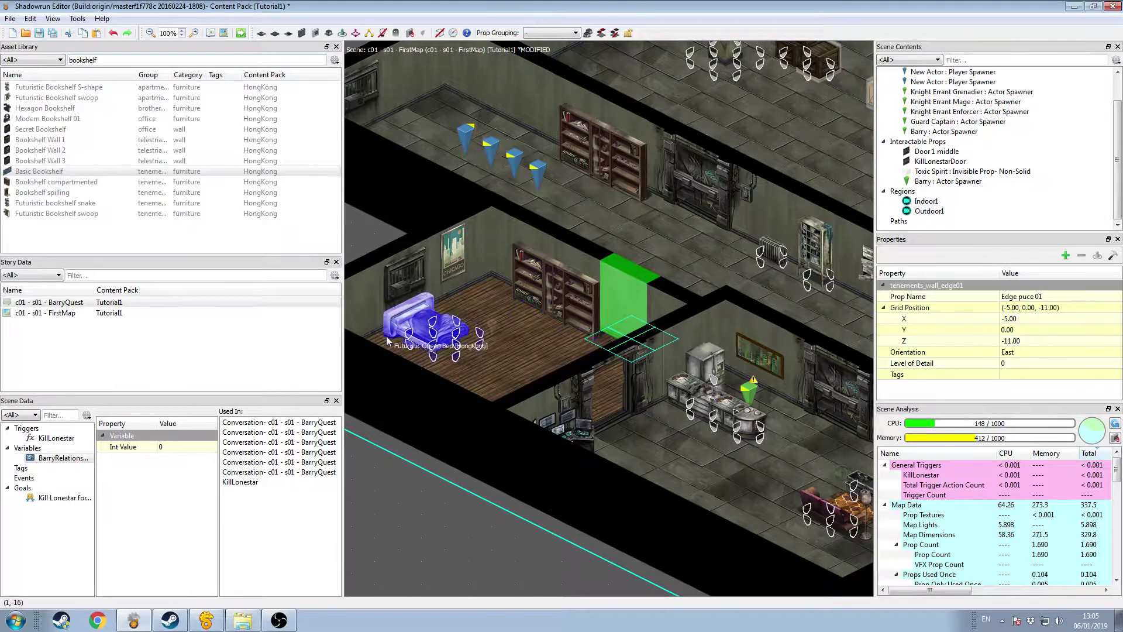
left_click(436, 324)
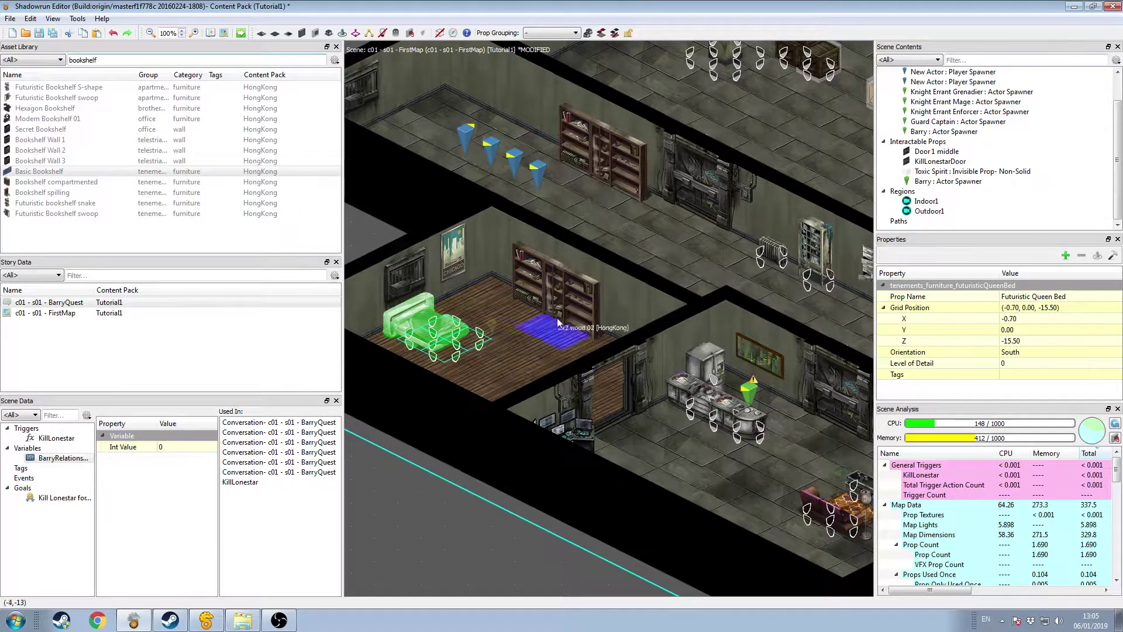
middle_click_drag(780, 465, 679, 377)
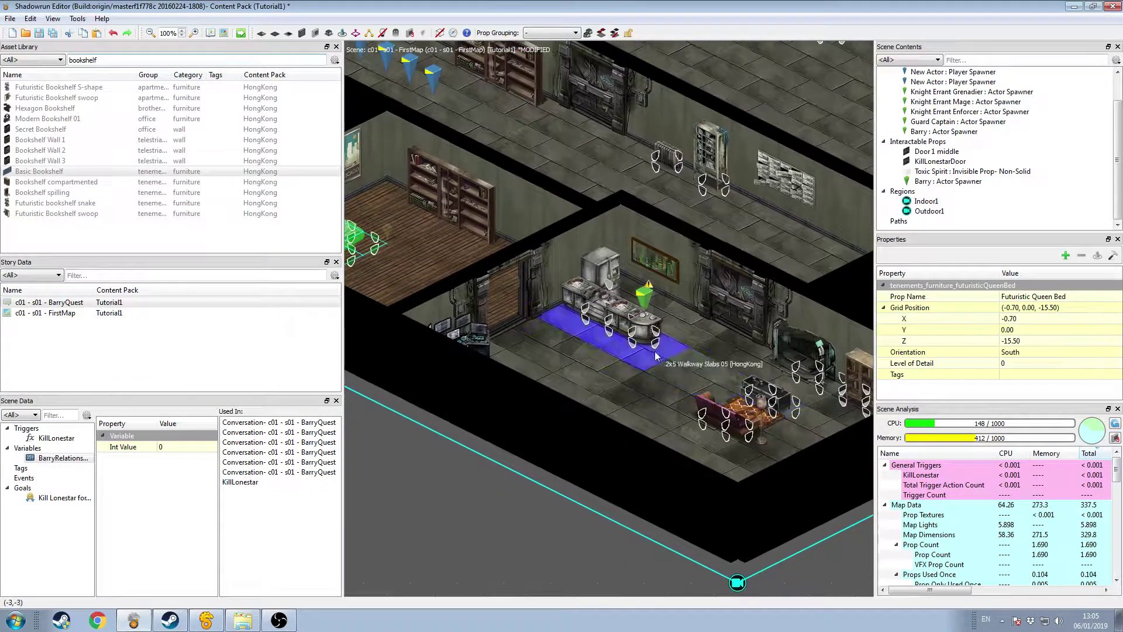
scroll(720, 351, "down", 2)
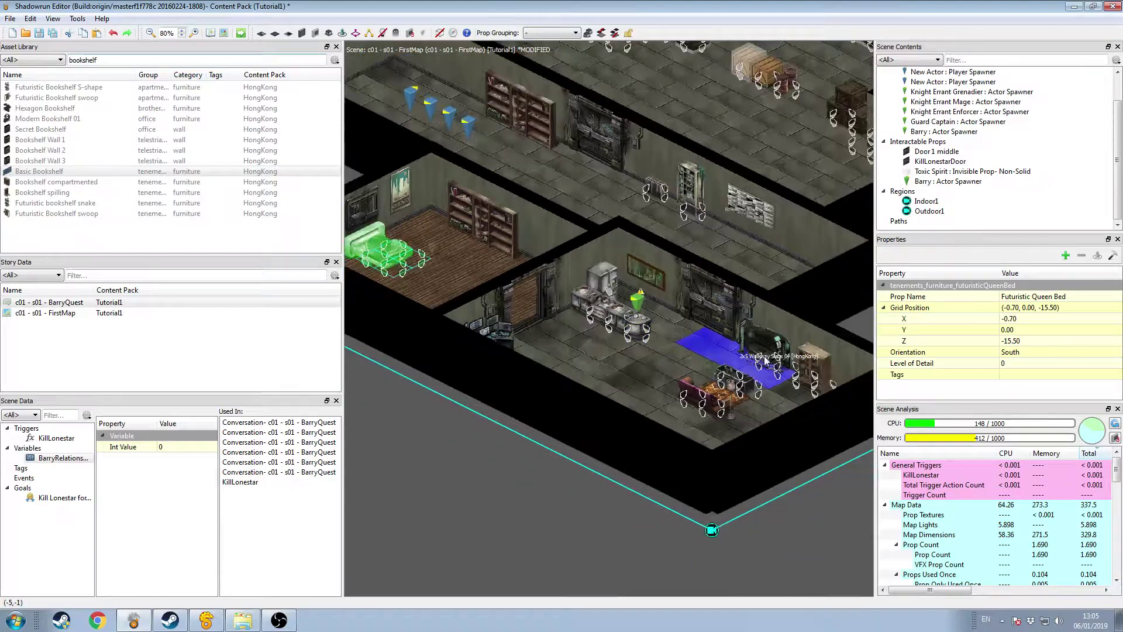
middle_click_drag(820, 258, 789, 288)
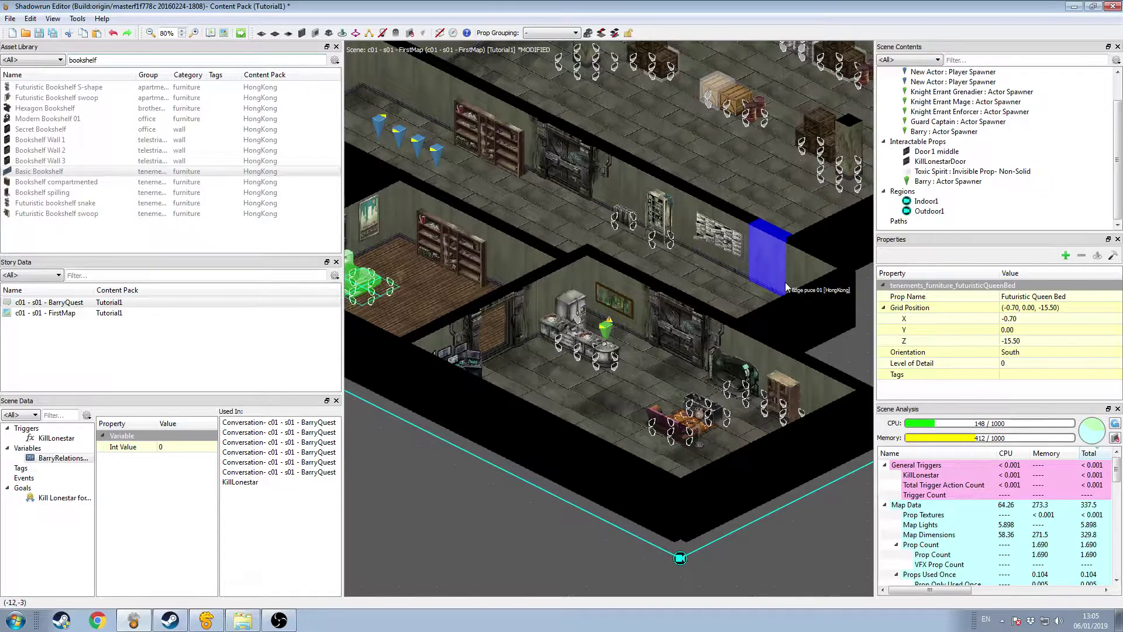
scroll(786, 287, "down", 3)
middle_click_drag(784, 290, 755, 301)
scroll(754, 300, "up", 2)
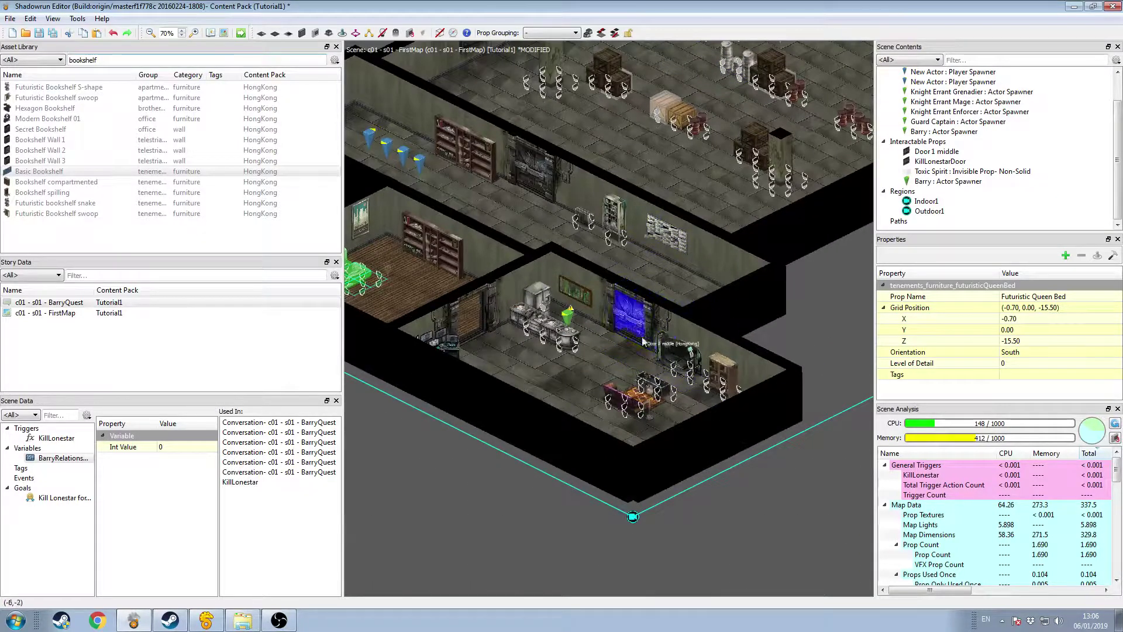
middle_click_drag(788, 461, 784, 383)
scroll(760, 357, "down", 1)
middle_click_drag(637, 228, 616, 331)
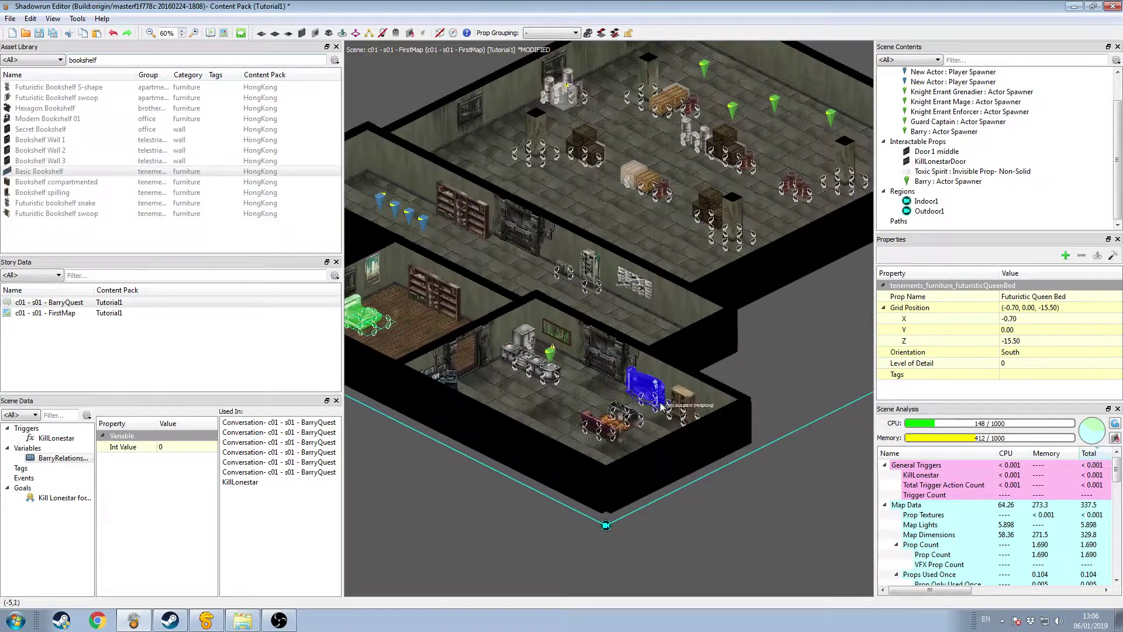
middle_click_drag(606, 532, 637, 347)
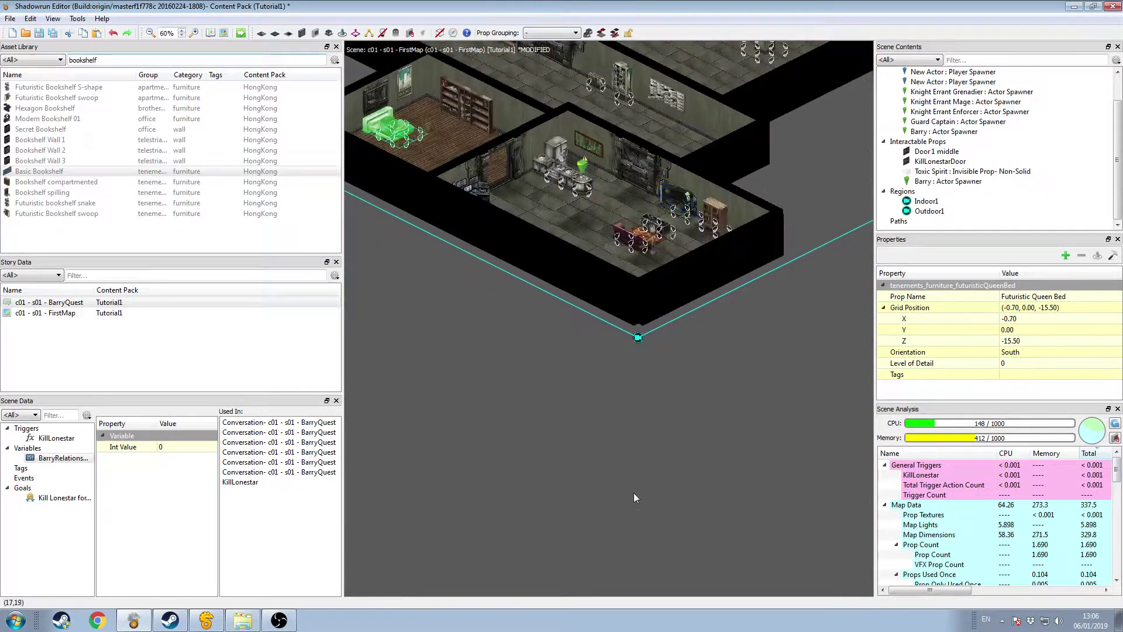
Select the Indoor1 camera region and check its anchor position and region size in the properties.
left_click(638, 342)
scroll(638, 341, "down", 2)
middle_click_drag(658, 268, 638, 379)
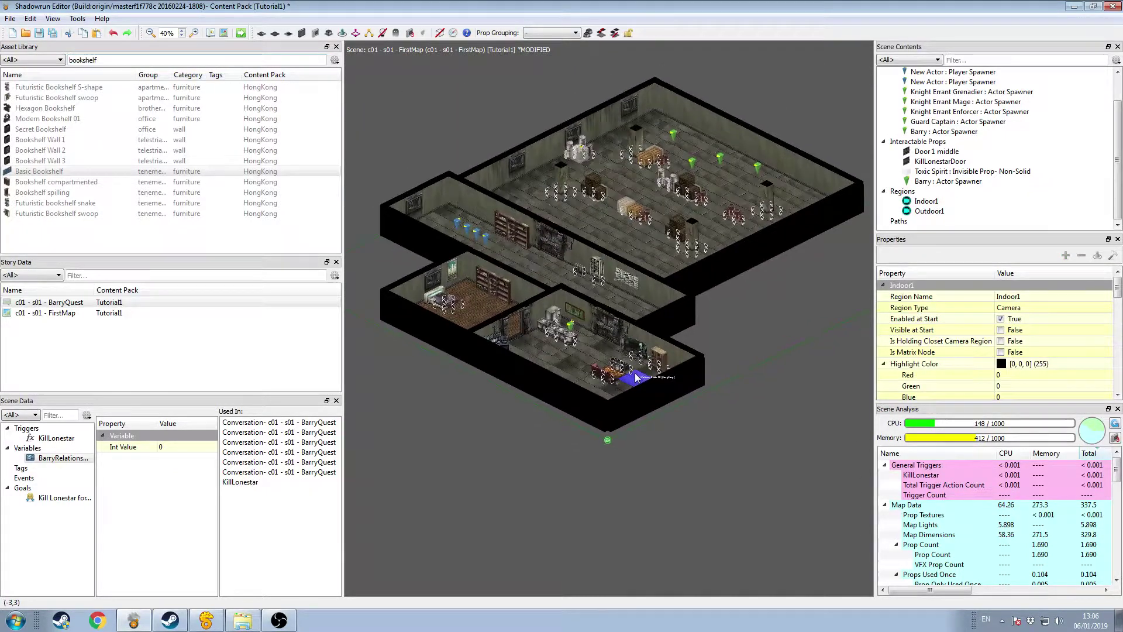
scroll(1044, 330, "down", 3)
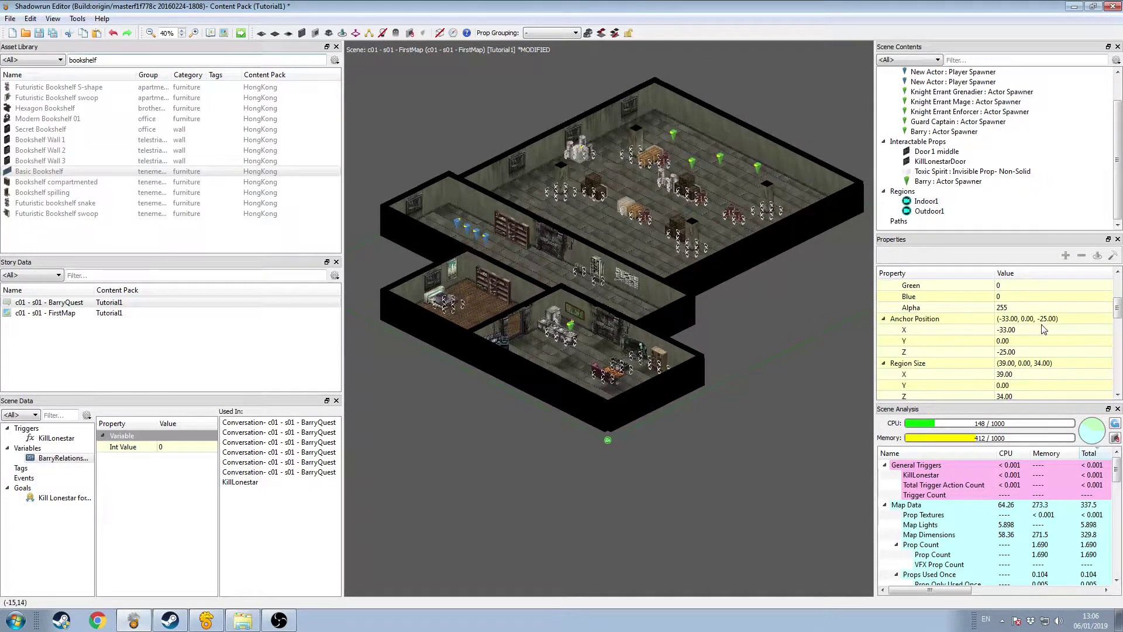
Review the Indoor1 region's lighting properties and inspect its Ambient Light Color in the color picker without altering it.
scroll(1044, 329, "up", 2)
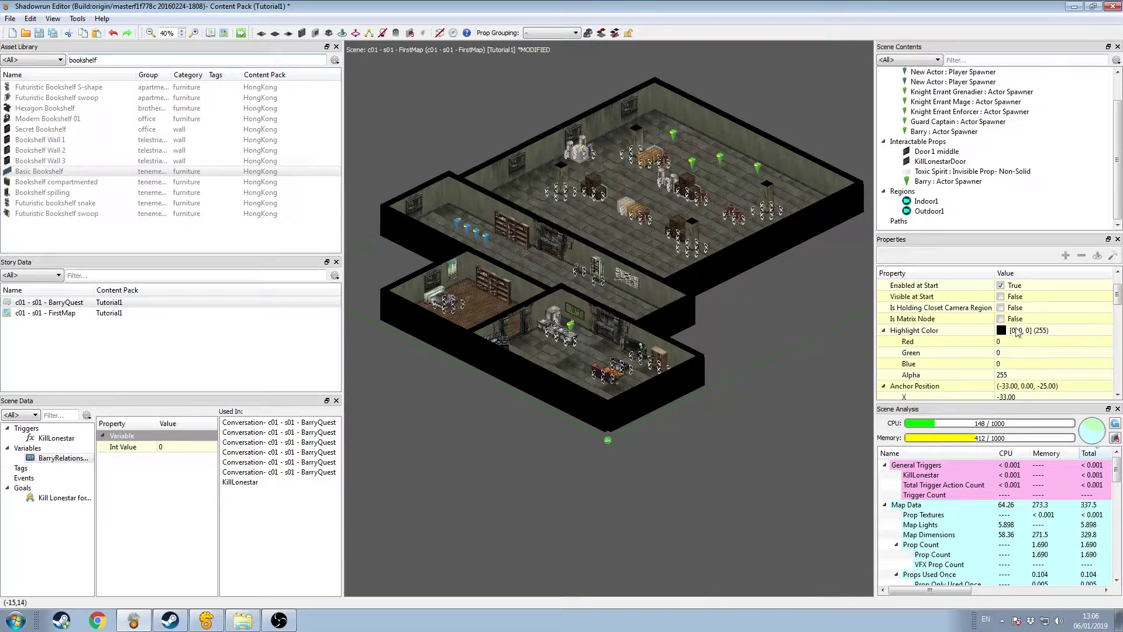
scroll(1021, 331, "down", 3)
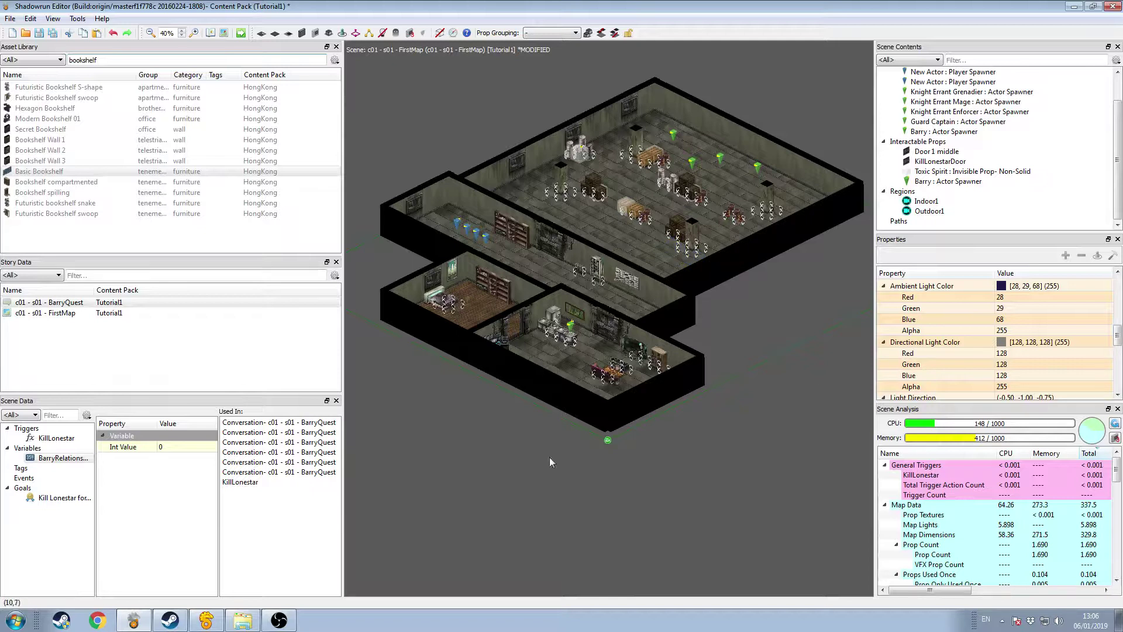
left_click(1097, 286)
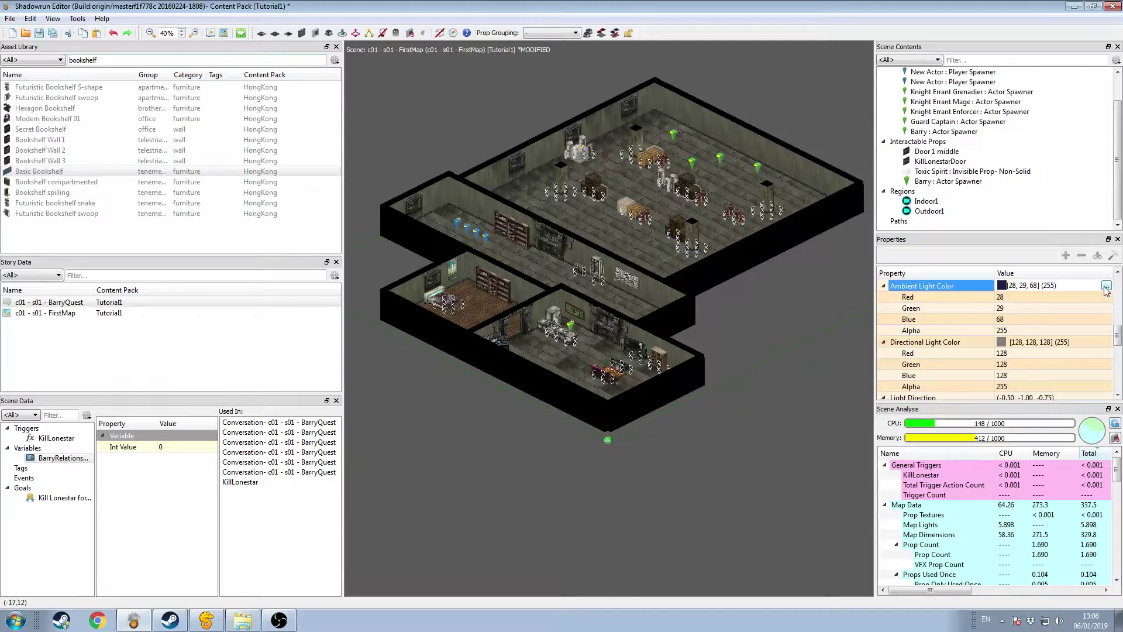
left_click(1106, 286)
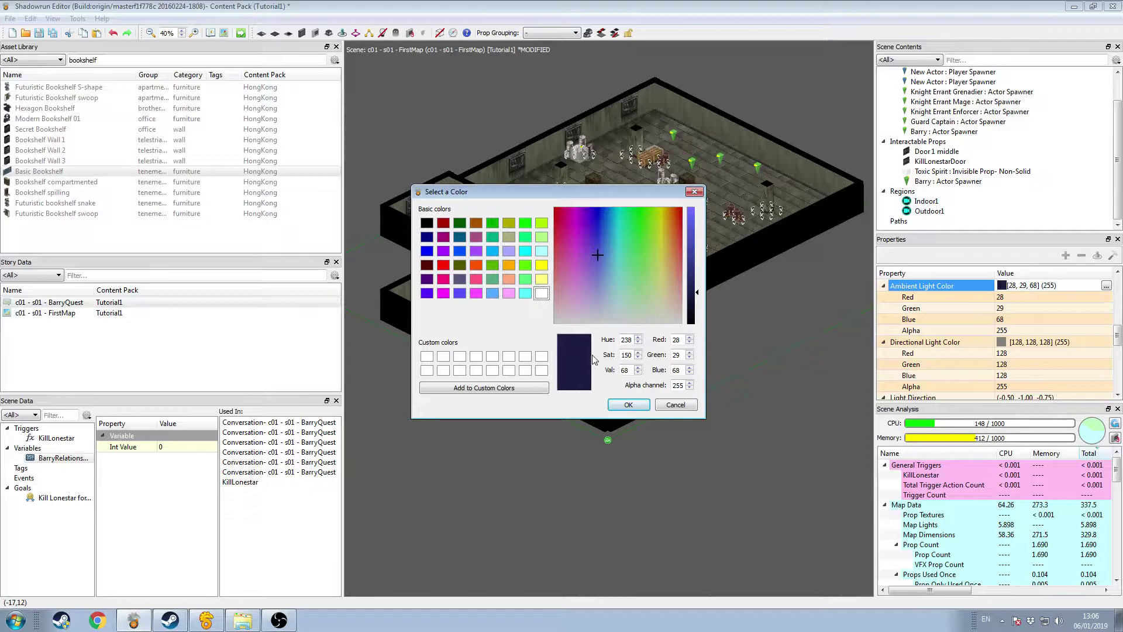
left_click(628, 405)
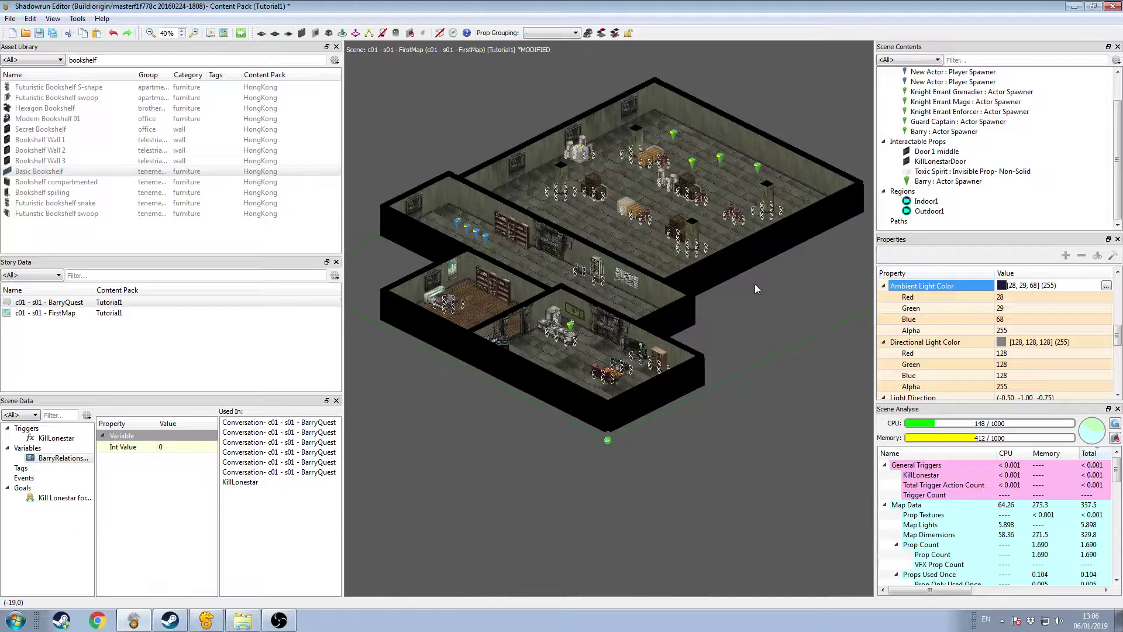
left_click(1106, 285)
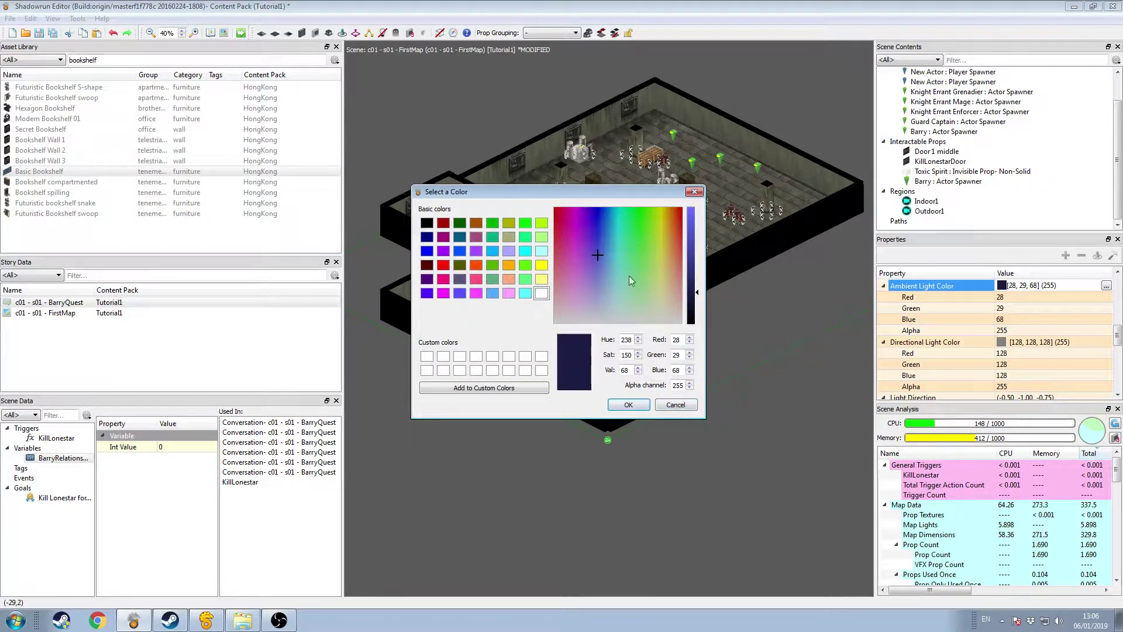
left_click(627, 404)
Search the asset library for "point light" and place a Point Light on the large hall's floor.
scroll(627, 402, "up", 2)
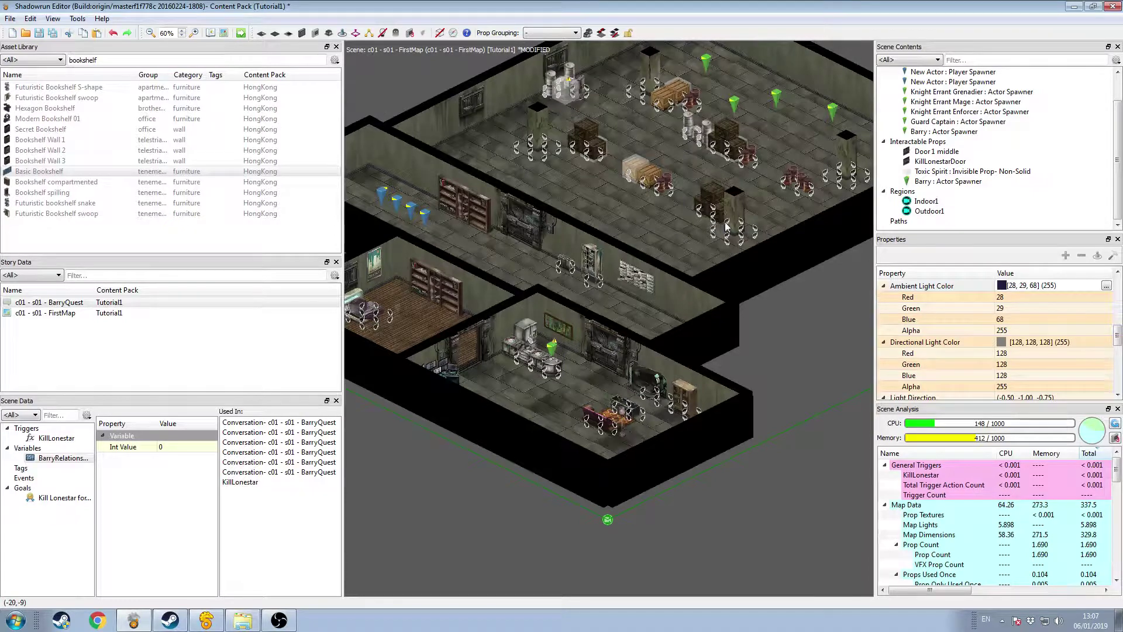
left_click_drag(104, 61, 69, 60)
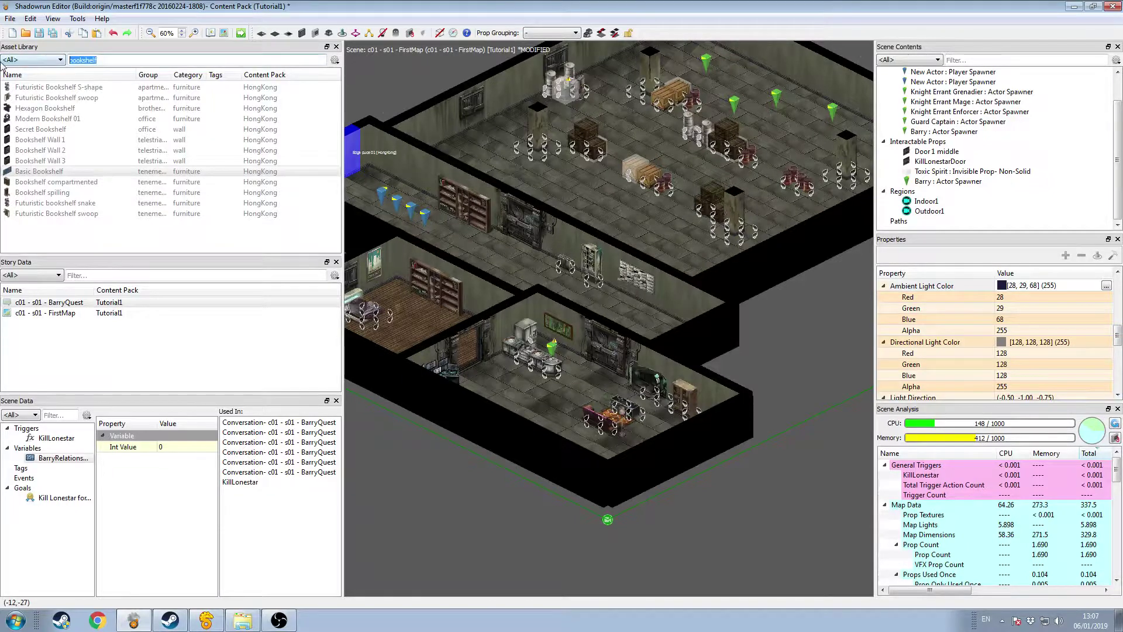
type("p")
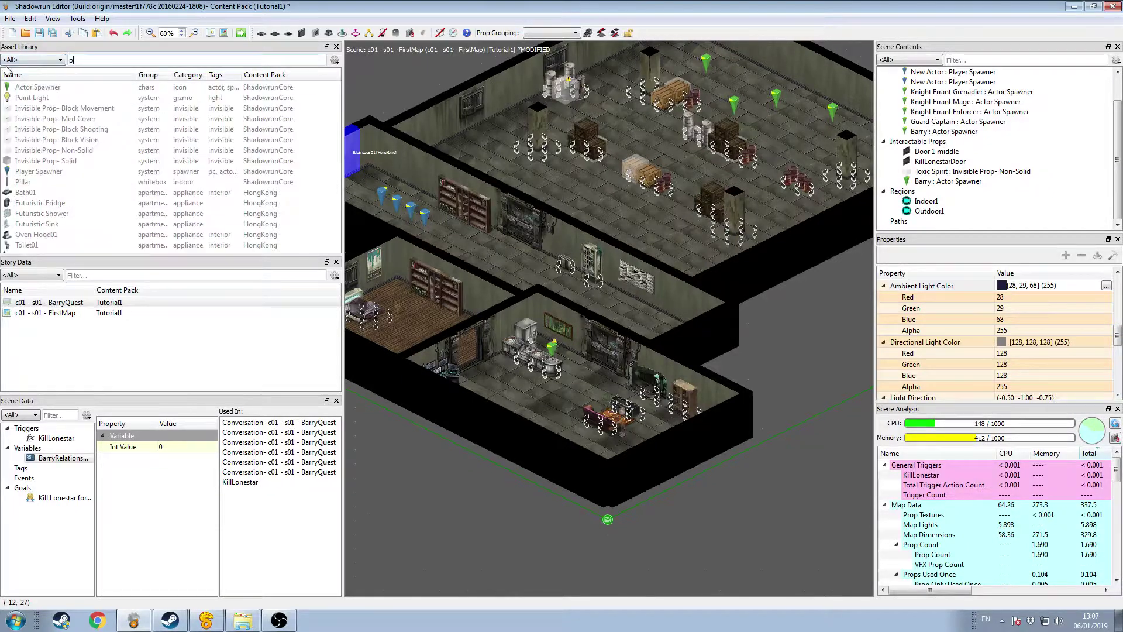
type("oint light")
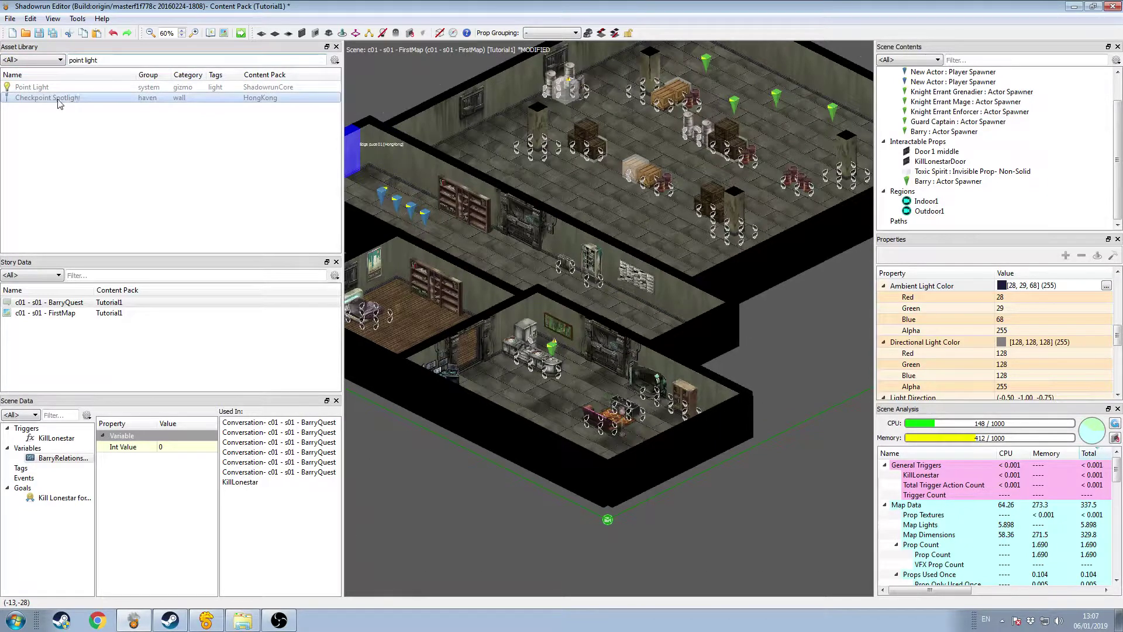
left_click_drag(32, 88, 493, 143)
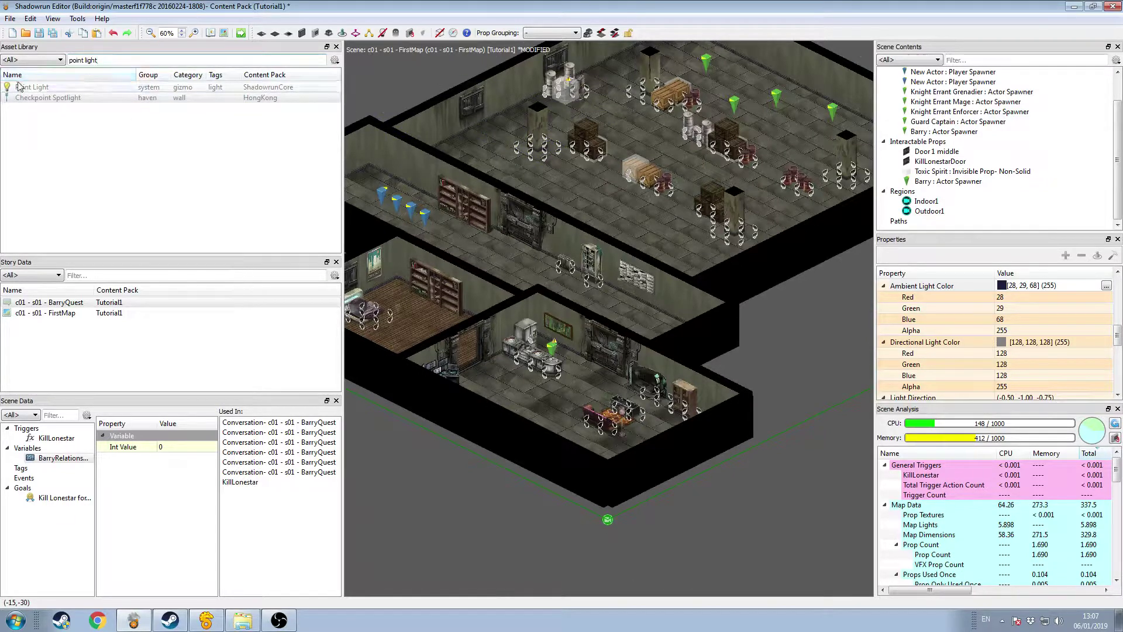
left_click_drag(32, 88, 597, 207)
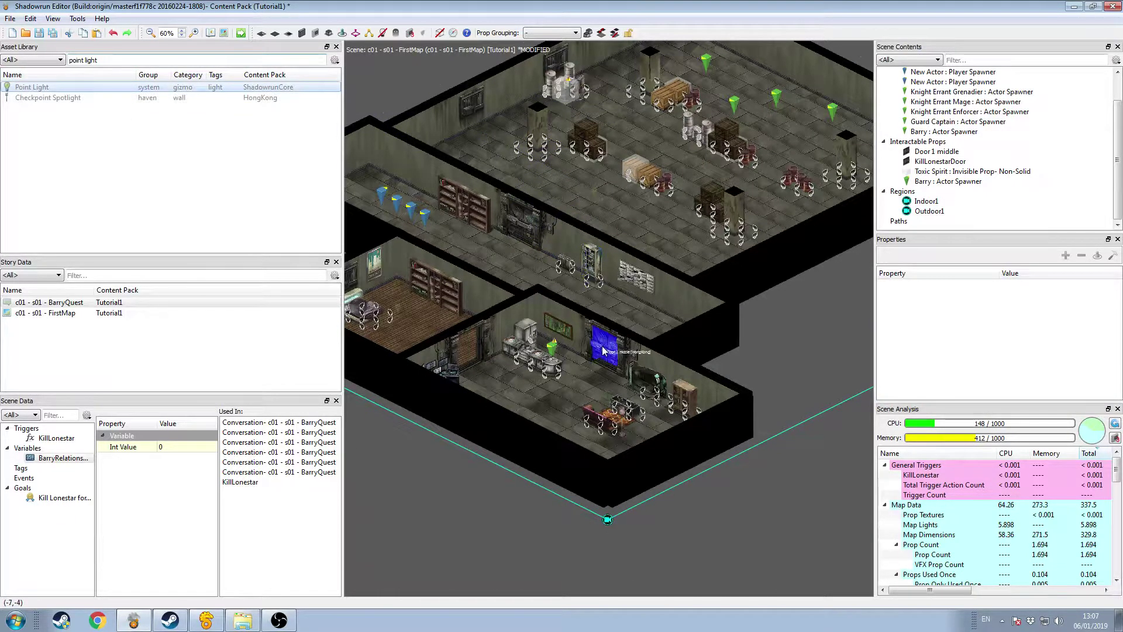
Turn on the display of the light sources and their radius circles across the map.
scroll(606, 232, "up", 5)
middle_click_drag(602, 205, 634, 300)
scroll(633, 299, "up", 1)
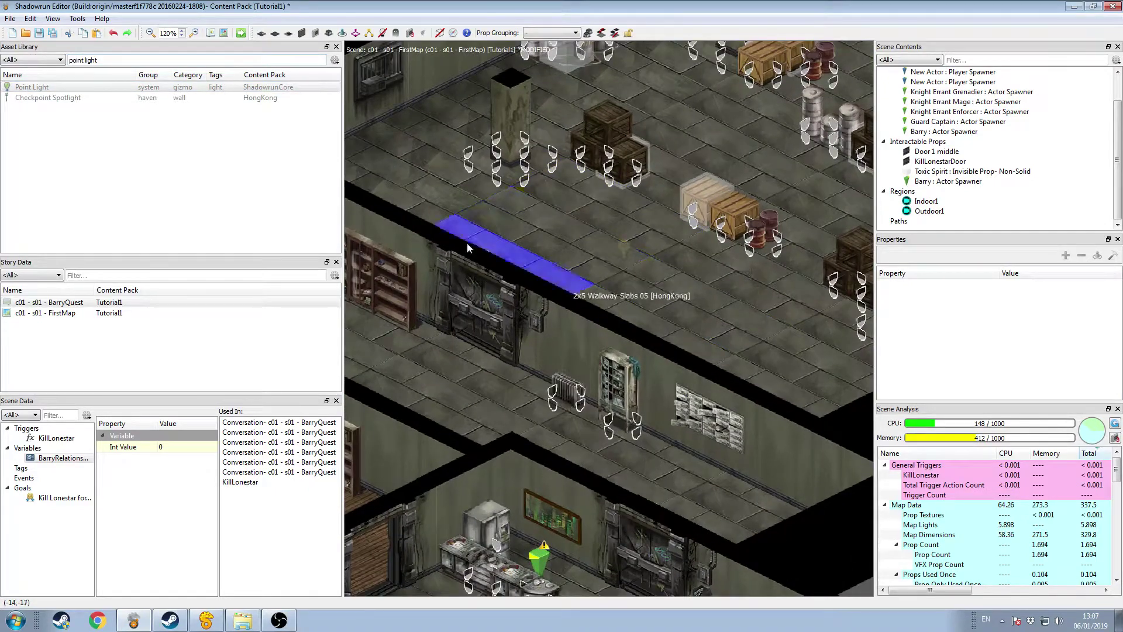
scroll(653, 269, "down", 5)
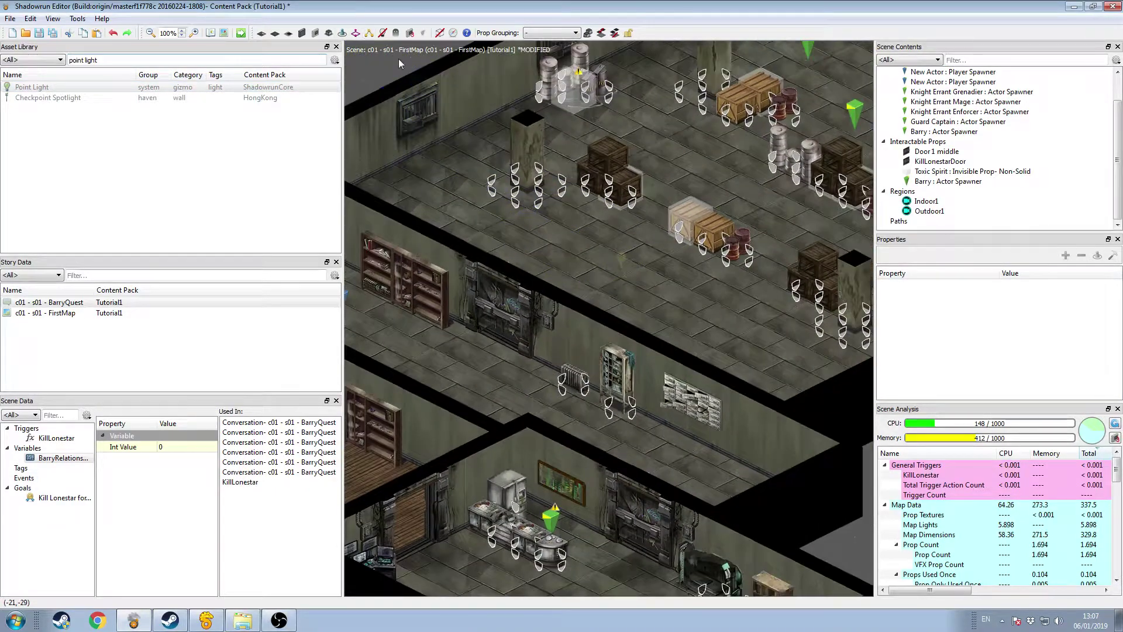
left_click(382, 33)
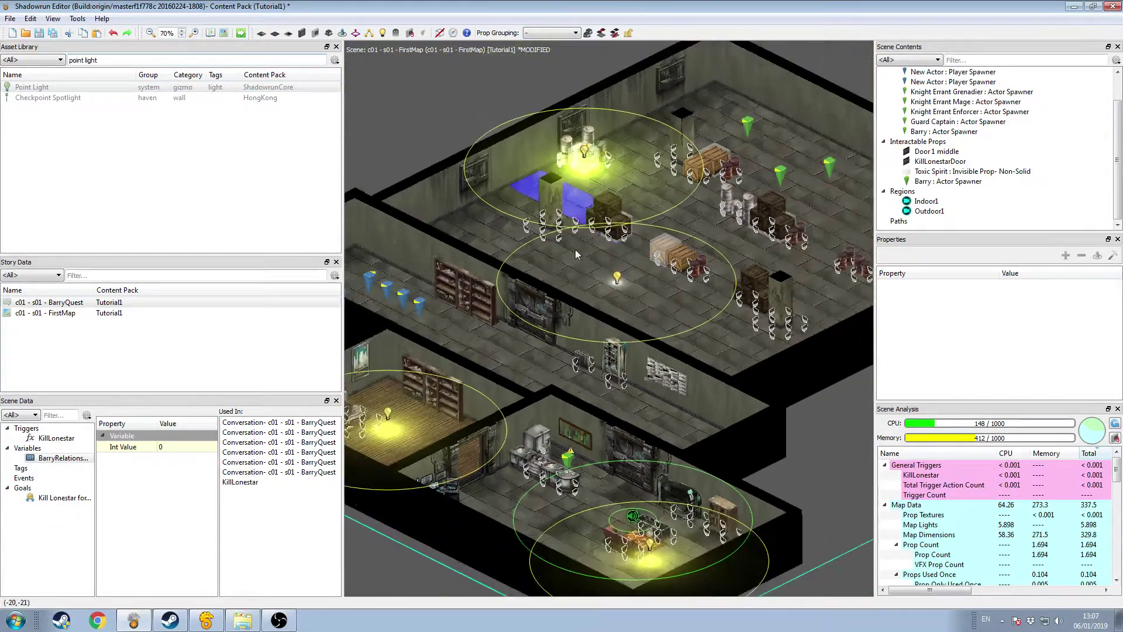
Delete the white point light on the open floor of the large hall beside the corridor wall.
scroll(575, 253, "down", 1)
middle_click_drag(574, 252, 599, 258)
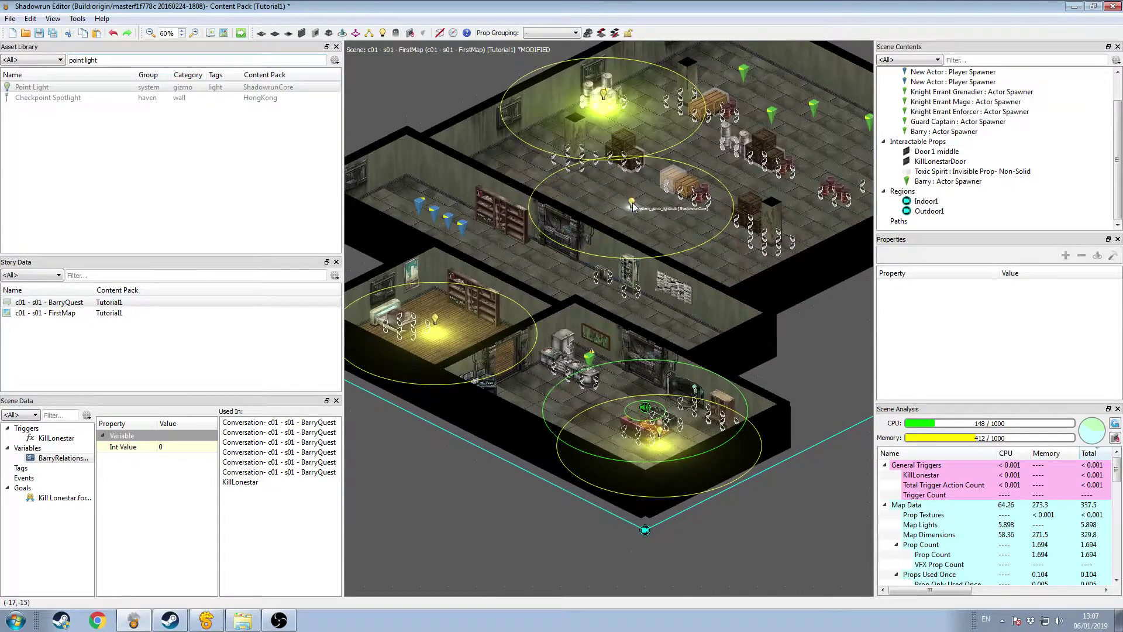
left_click(632, 204)
key("Delete")
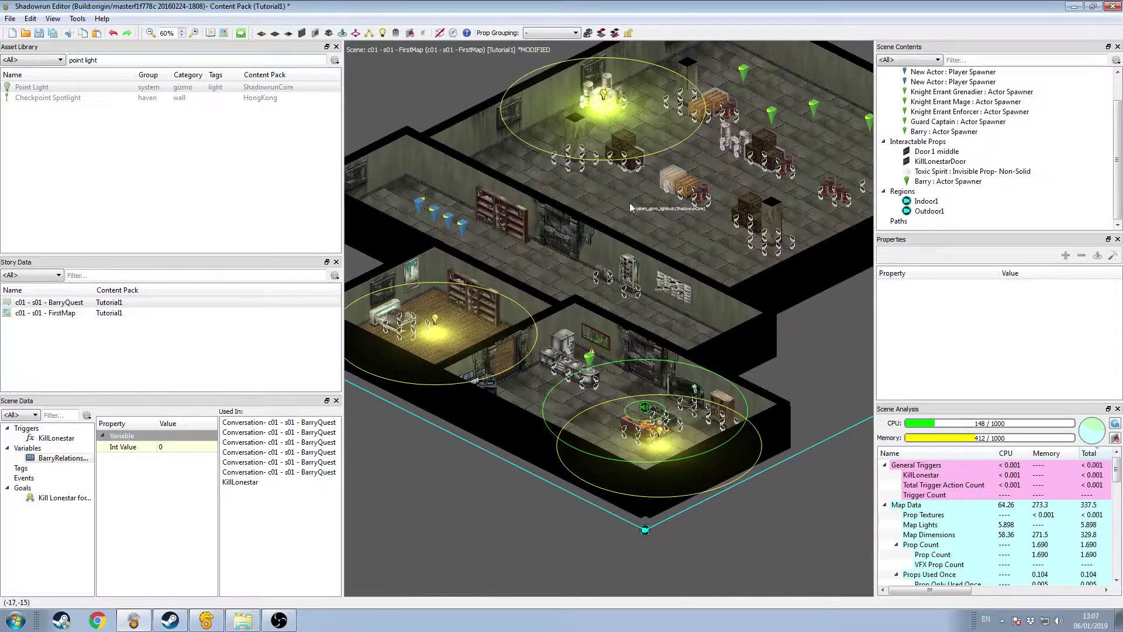
Place a Point Light in the corridor at X -9, Z -13 and set its light color to green (85, 255, 139).
middle_click_drag(503, 351, 525, 330)
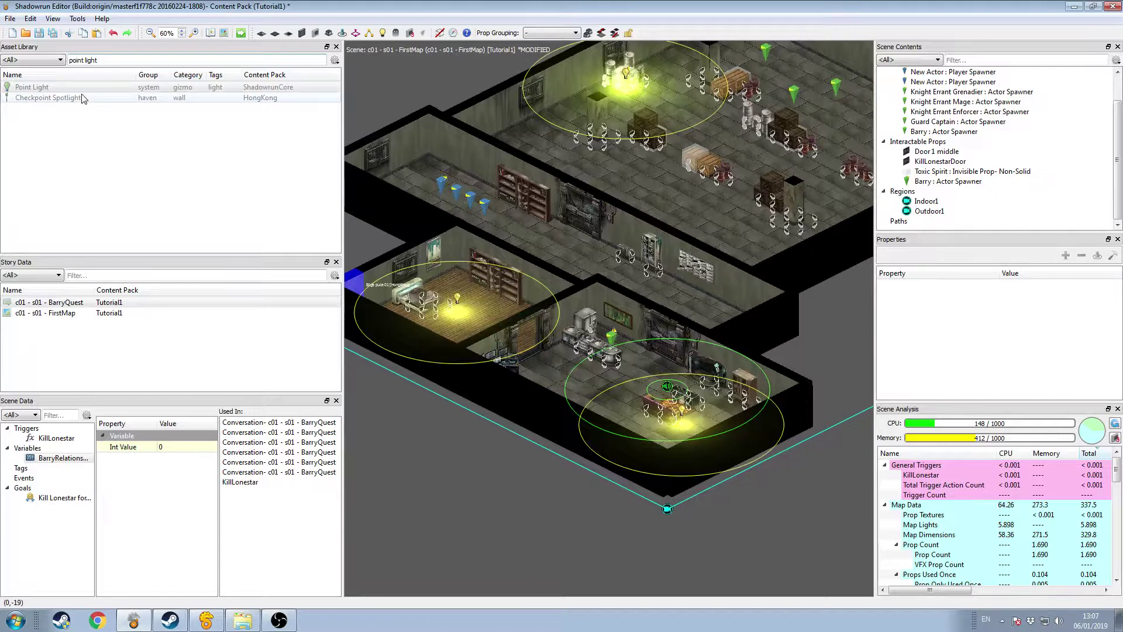
left_click_drag(35, 87, 569, 253)
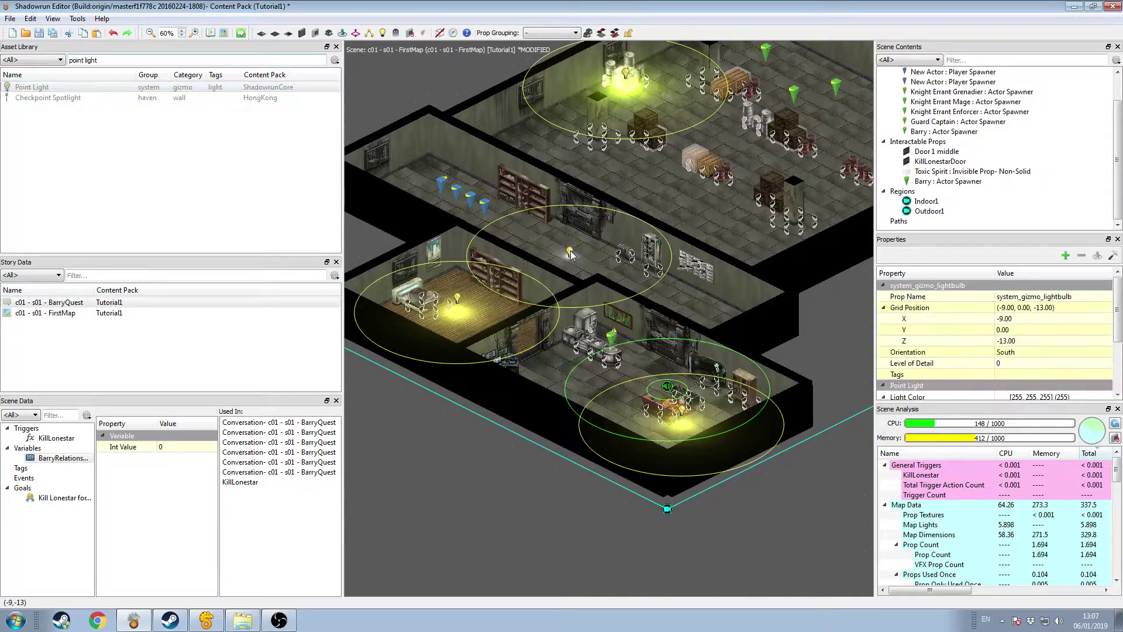
scroll(1030, 317, "down", 3)
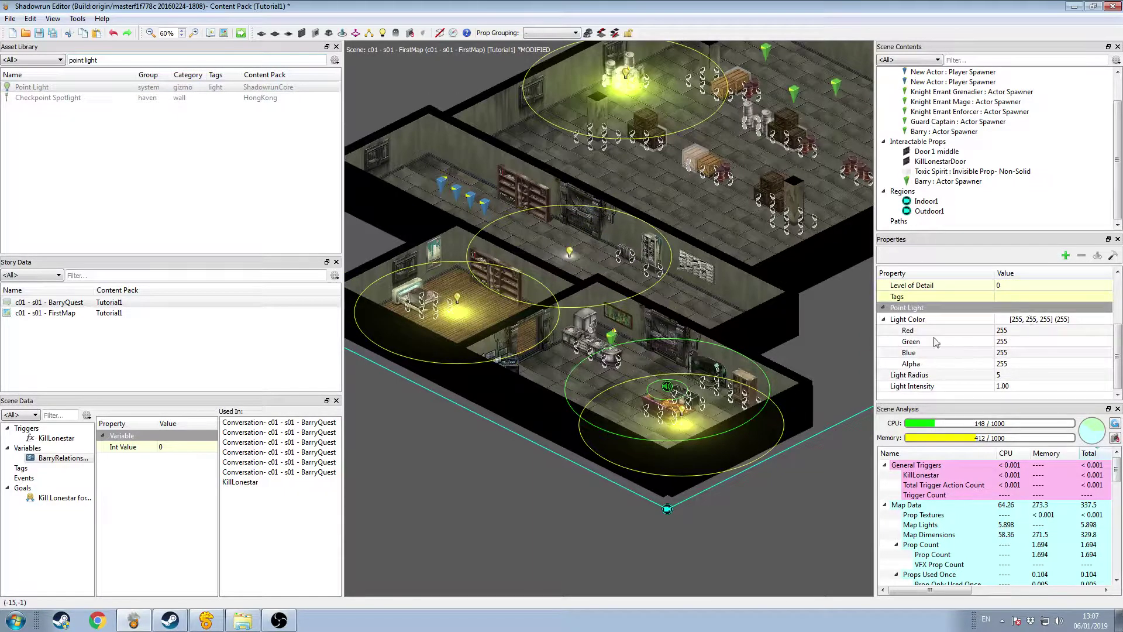
left_click(1105, 321)
left_click(1106, 318)
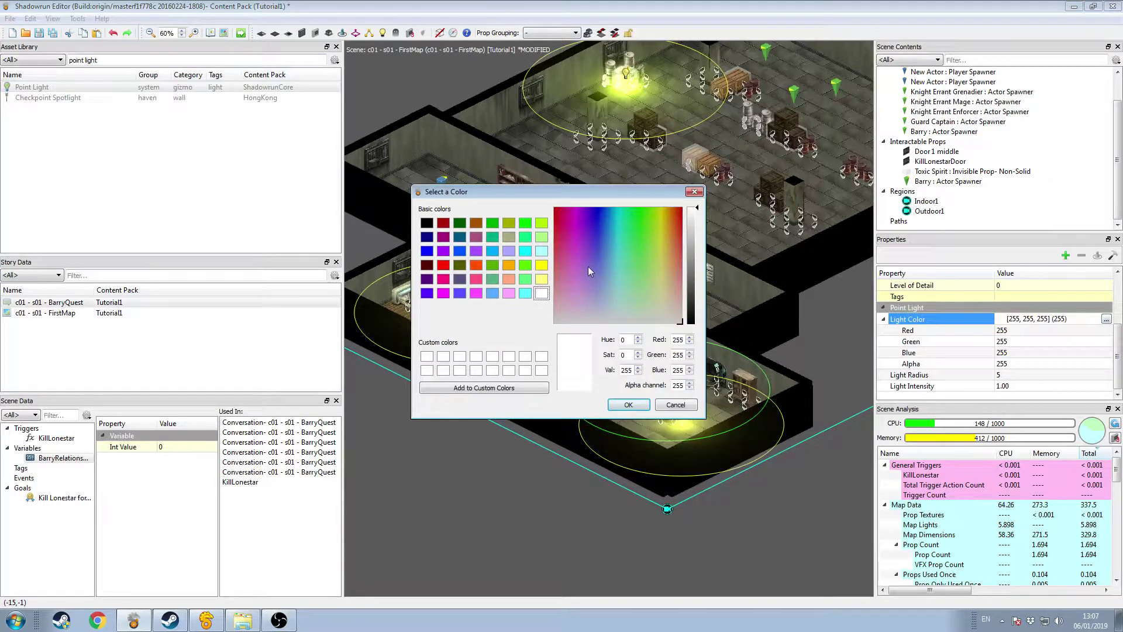
left_click_drag(597, 186, 611, 286)
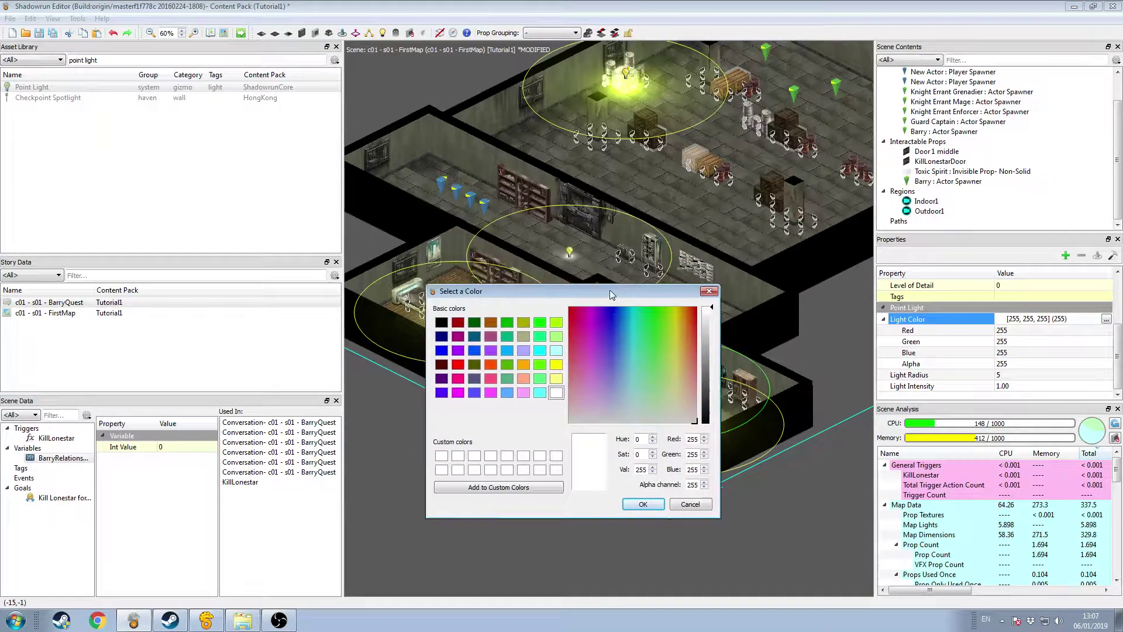
left_click(647, 346)
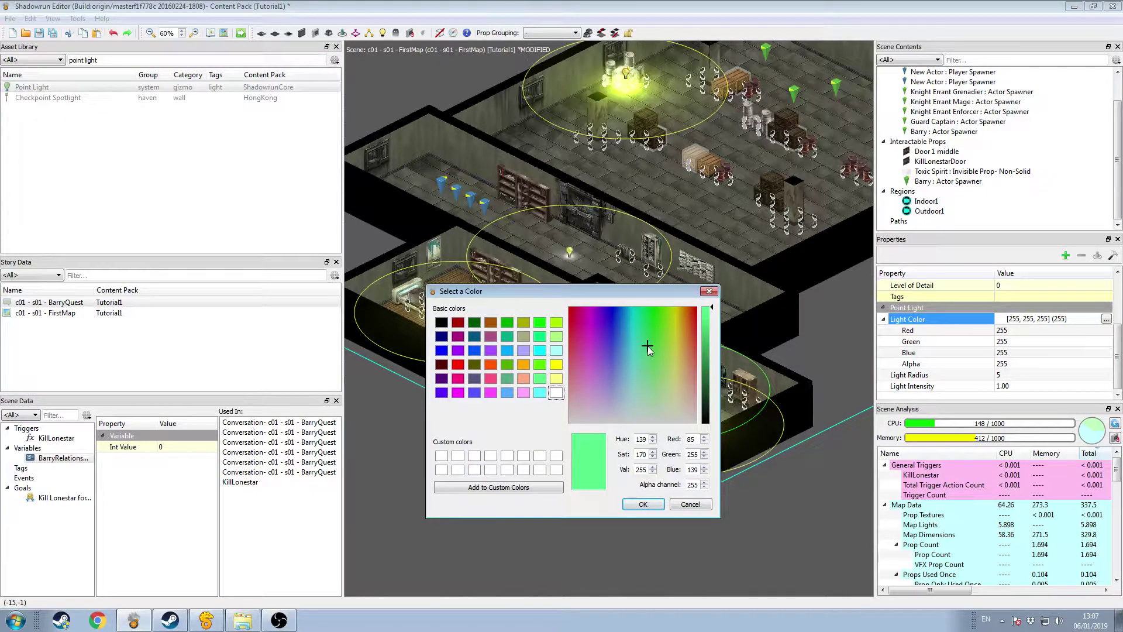
left_click(655, 503)
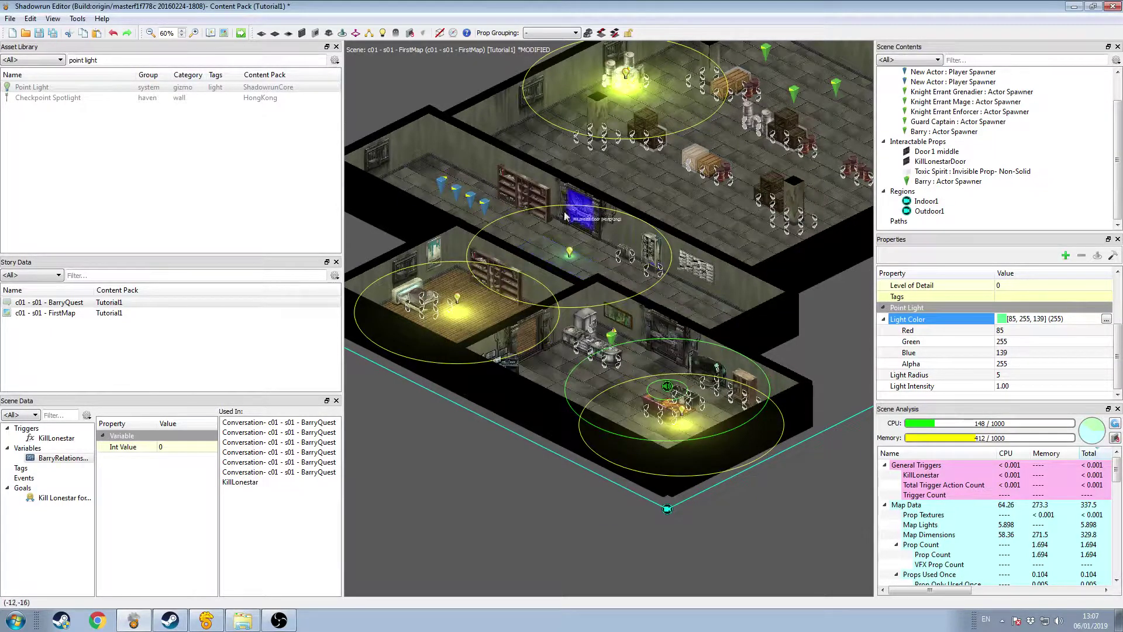
Set the corridor point light's intensity to 3 and move it along the corridor to X -9, Z -14.
left_click(1036, 387)
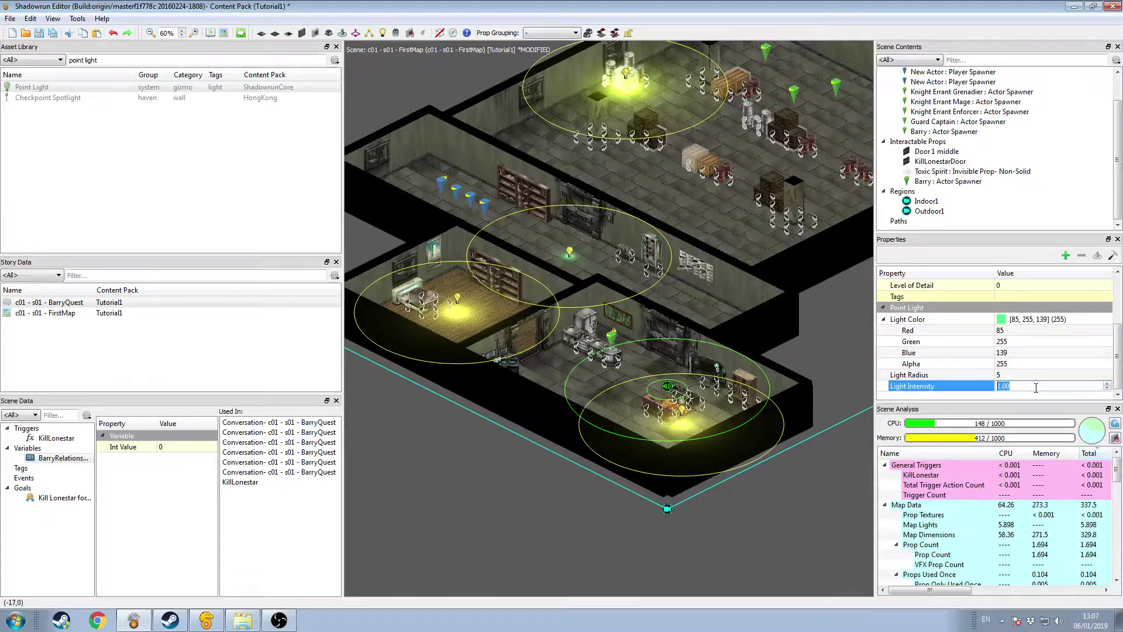
type("3")
key("Return")
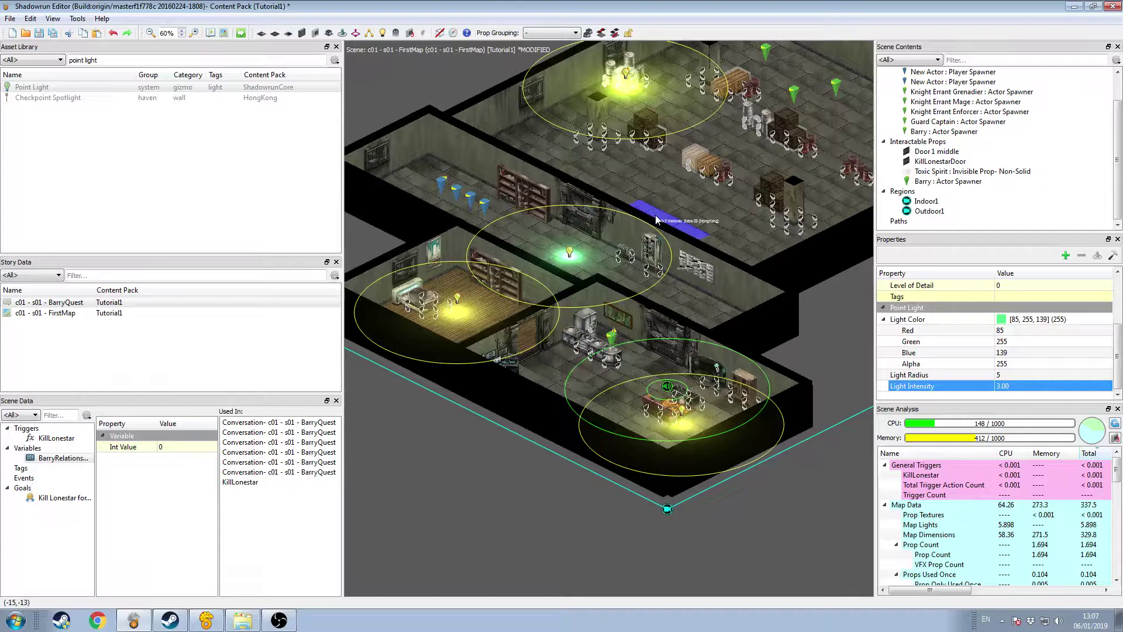
left_click(570, 253)
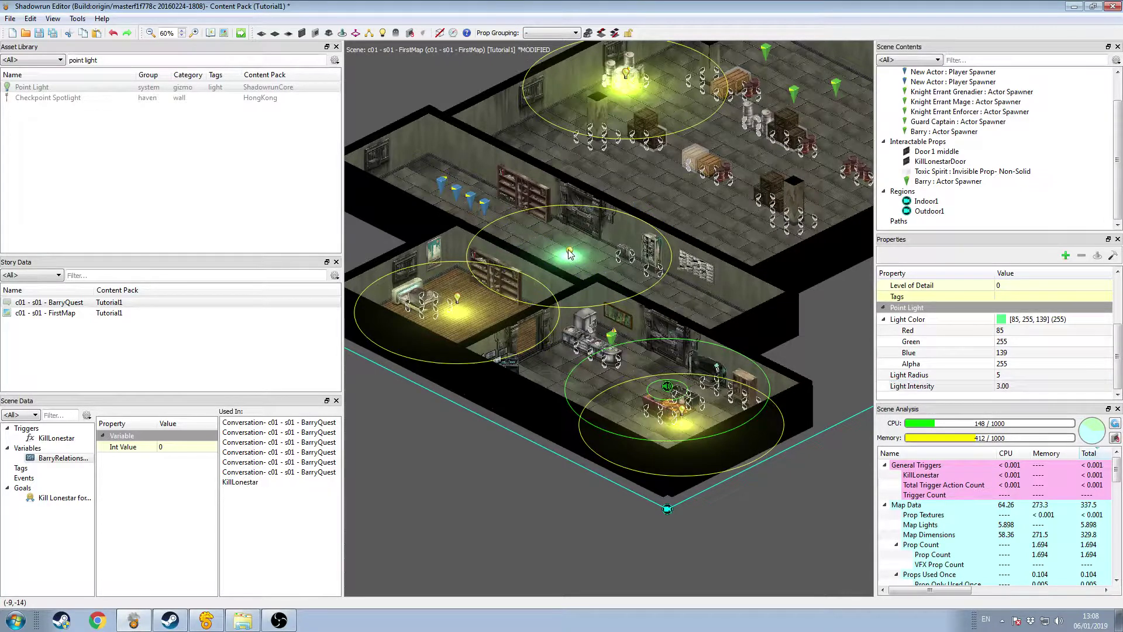
left_click_drag(570, 253, 567, 253)
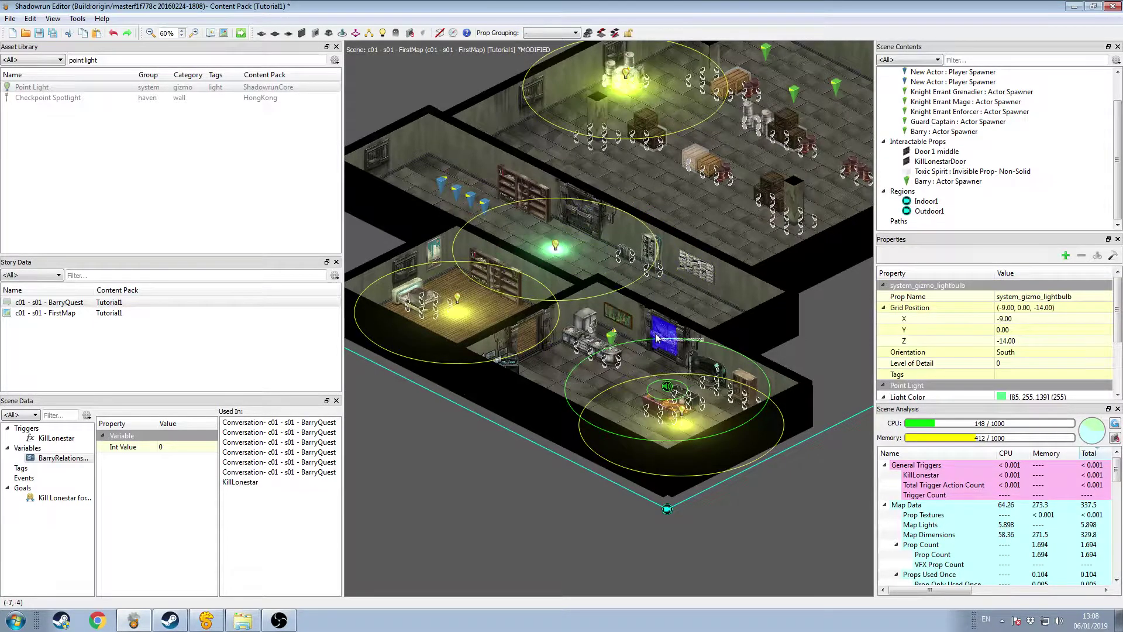
Examine the Indoor1 camera region's ambient audio and music settings, including the available Ambient Audio choices.
scroll(673, 310, "down", 1)
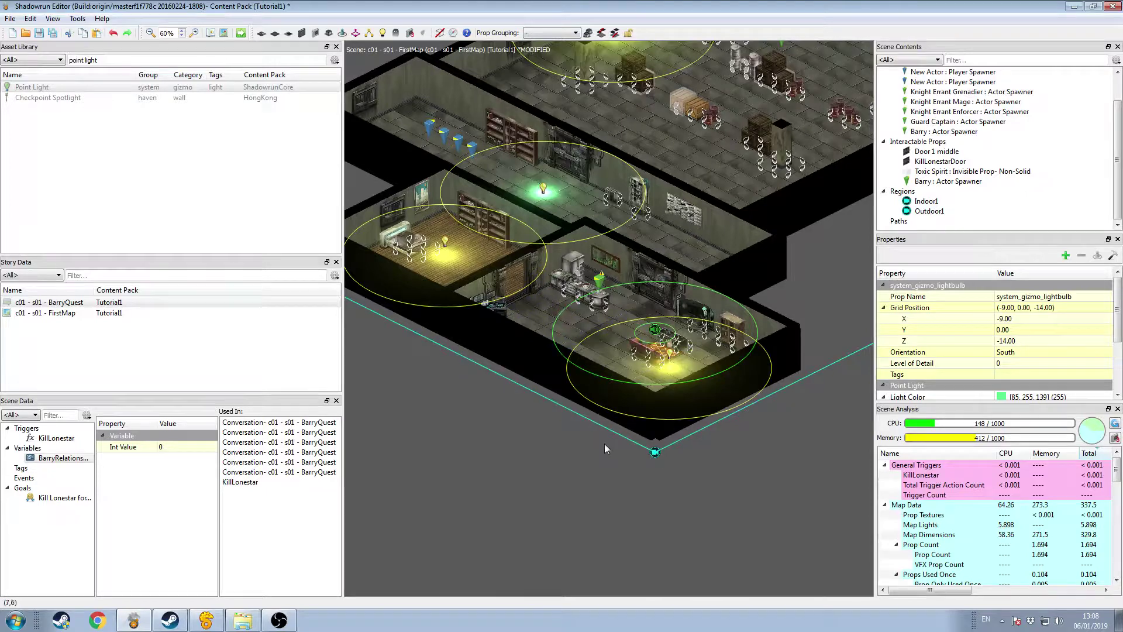
scroll(623, 397, "down", 3)
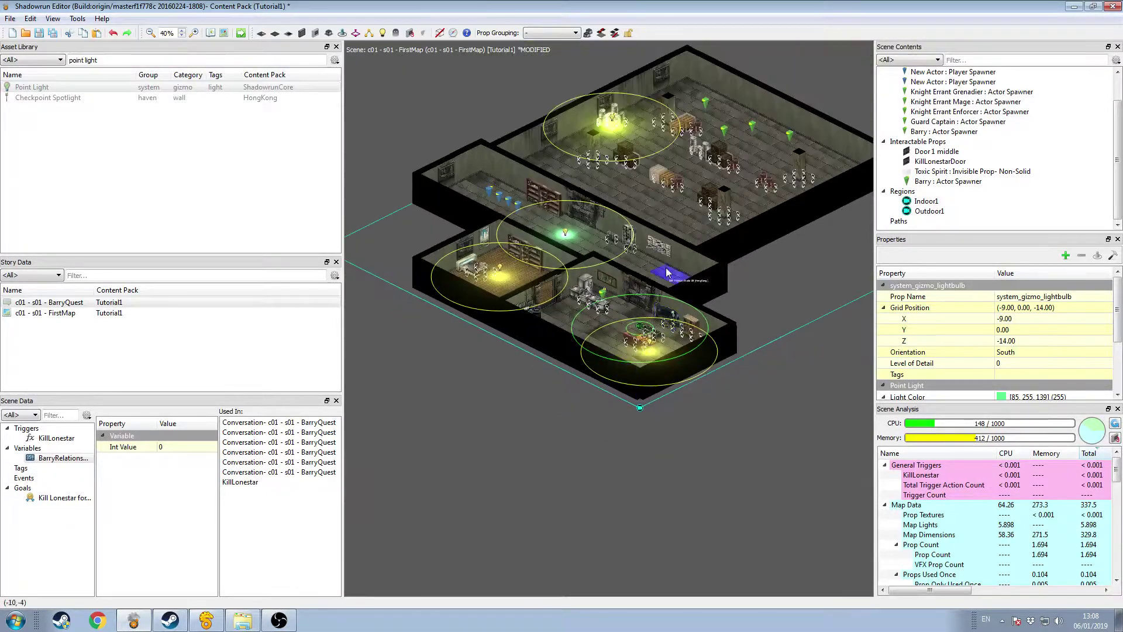
scroll(642, 458, "up", 3)
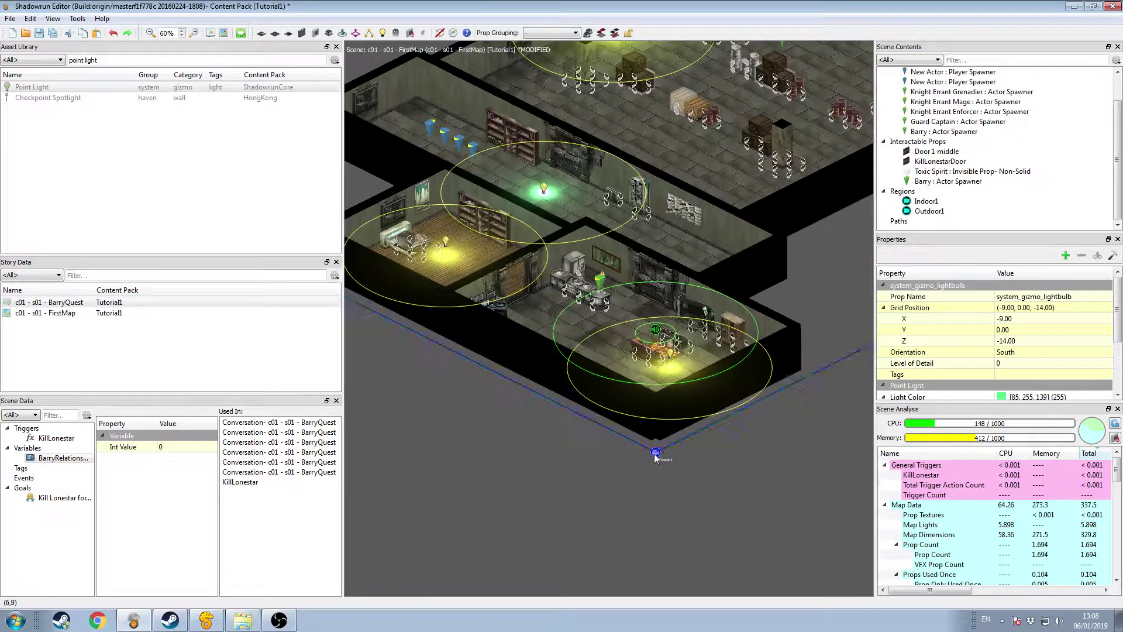
left_click(655, 453)
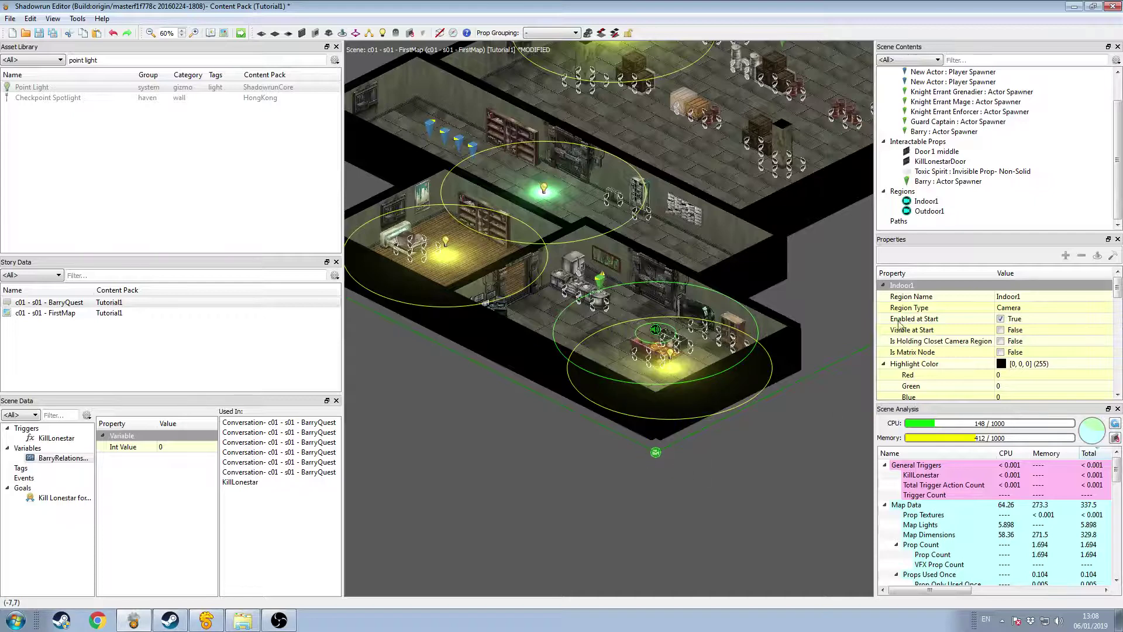
scroll(1028, 335, "down", 5)
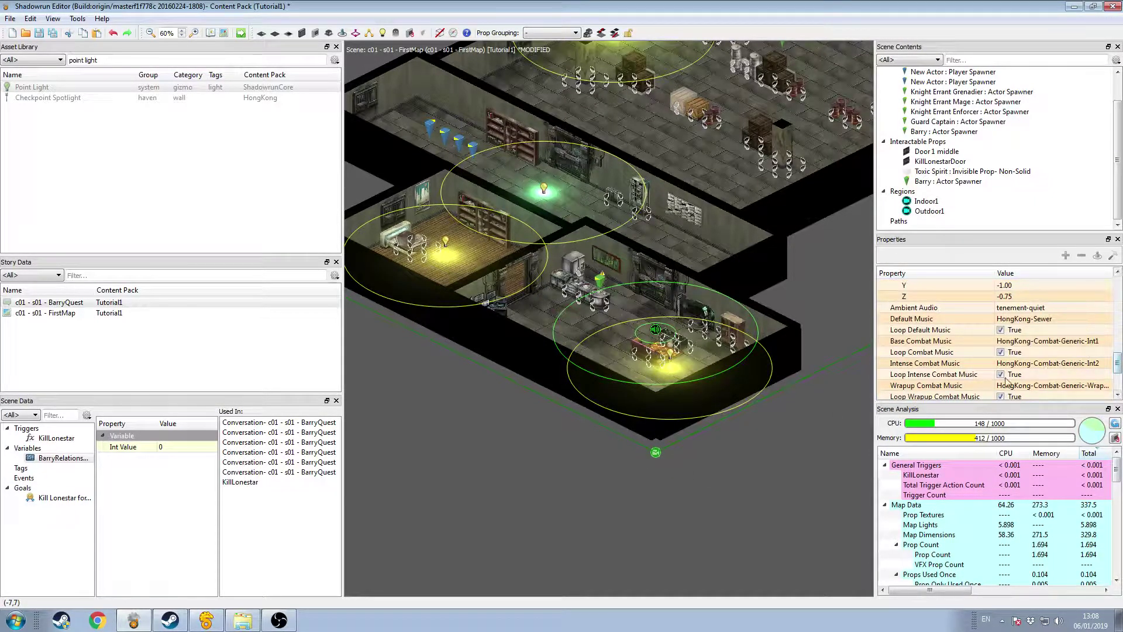
scroll(1023, 334, "down", 2)
scroll(1023, 334, "up", 4)
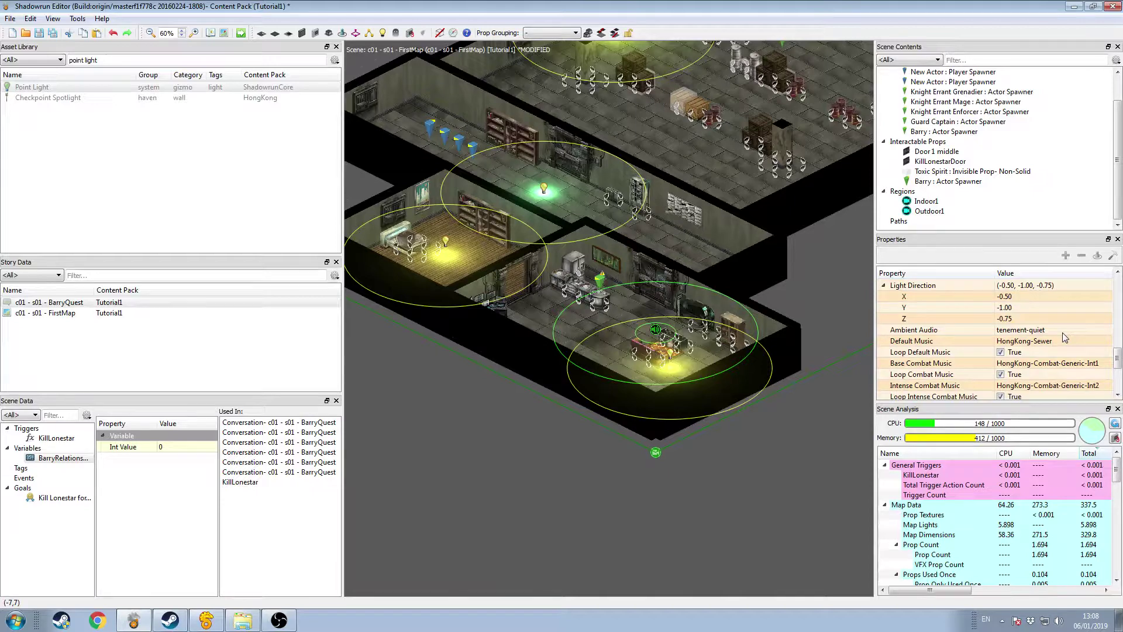
left_click(1038, 331)
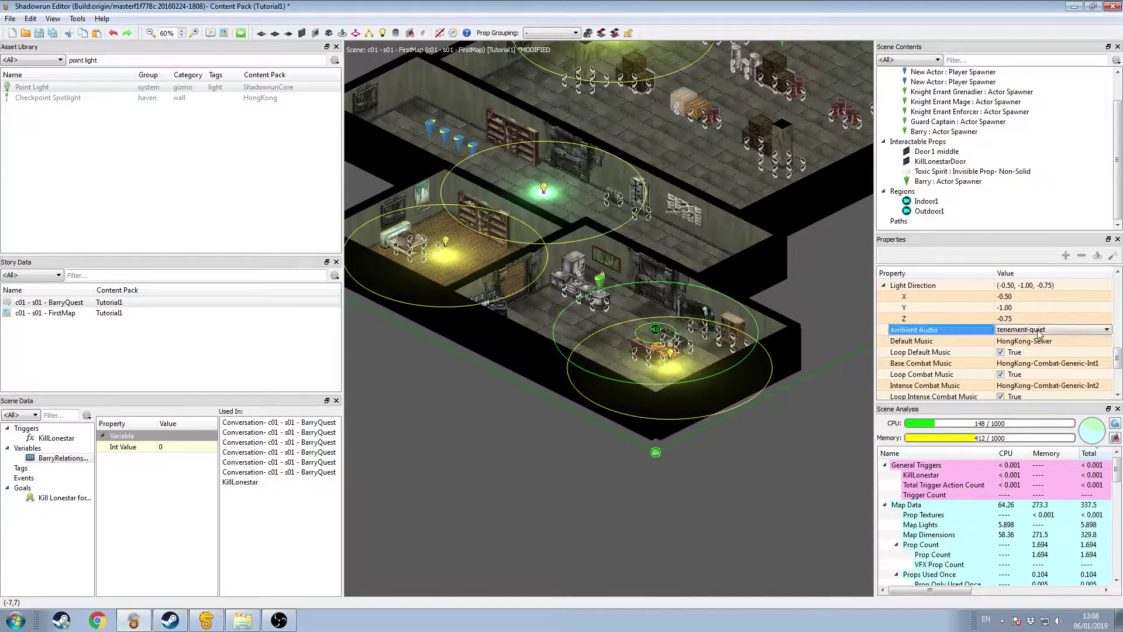
left_click(1038, 331)
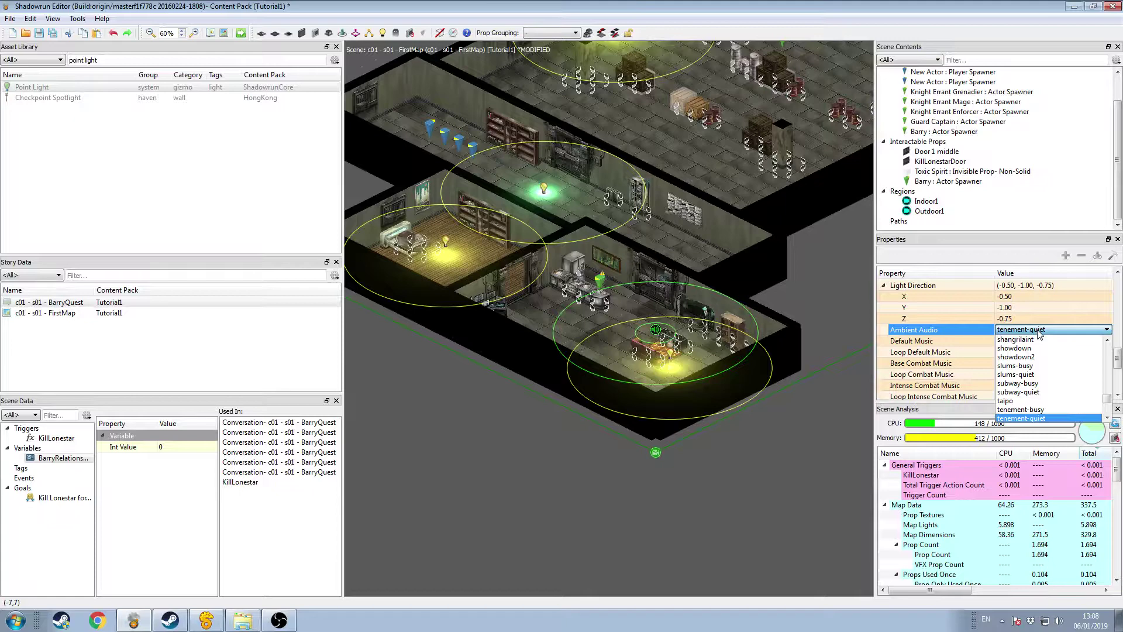
left_click(835, 479)
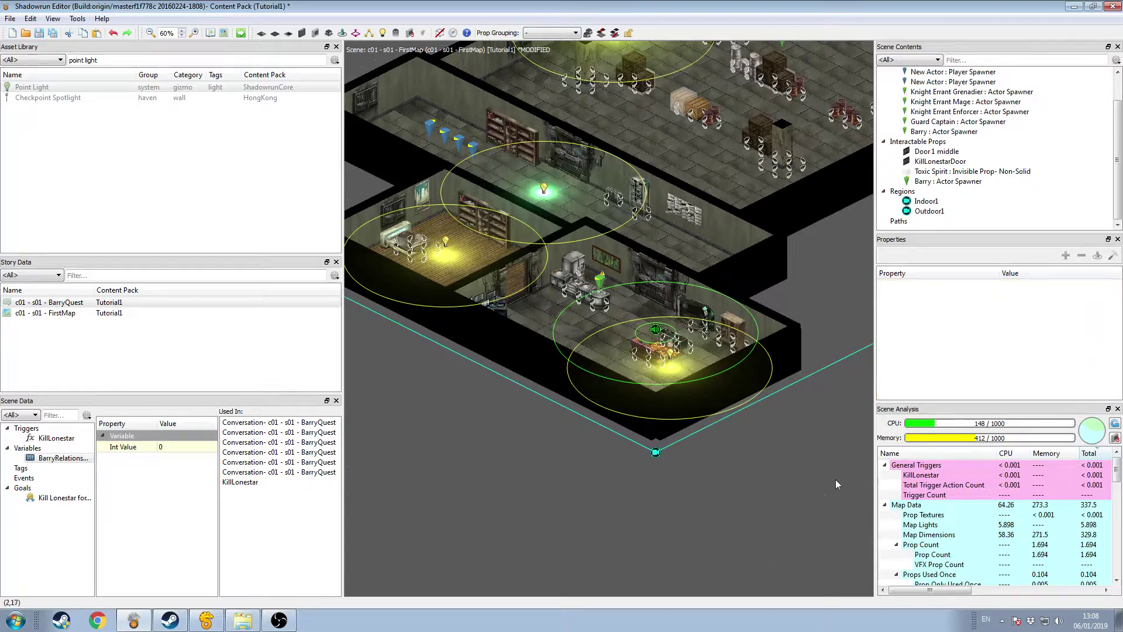
Review the Indoor1 region's combat music, stinger and fade settings and its Combat Intense and Wrapup Threshold values.
left_click(656, 454)
scroll(1017, 367, "down", 5)
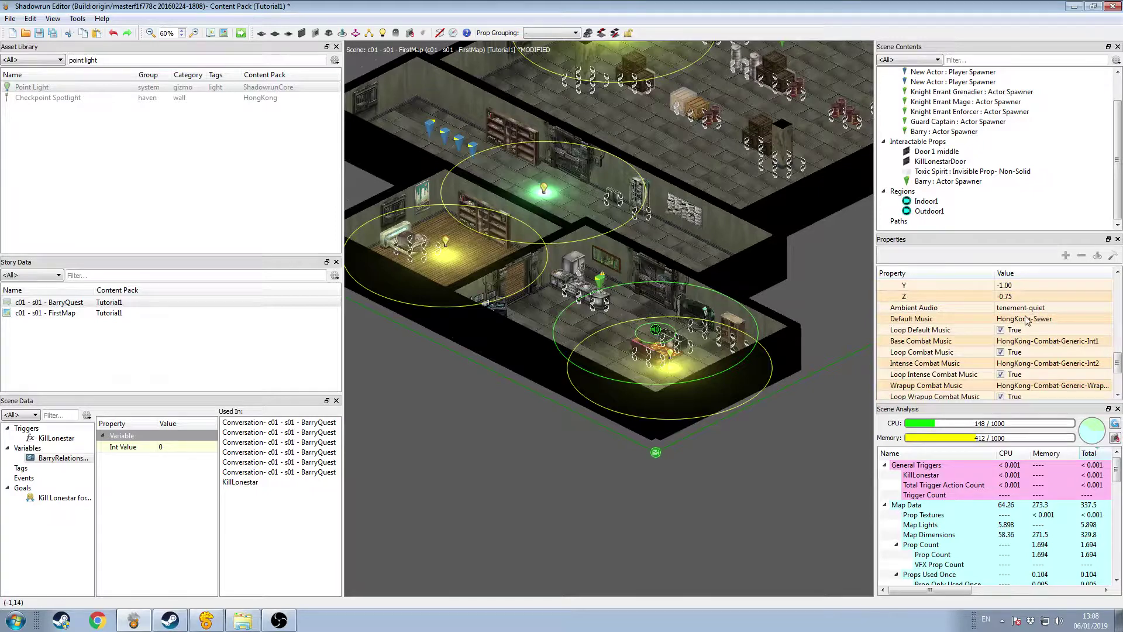
scroll(1018, 324, "down", 2)
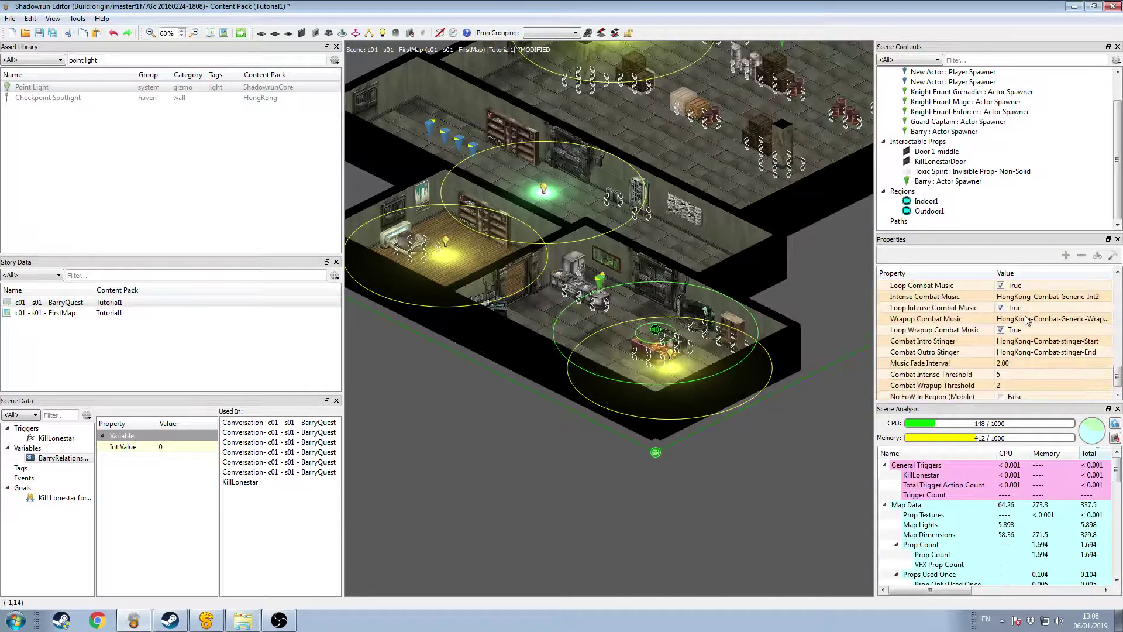
scroll(1015, 361, "up", 1)
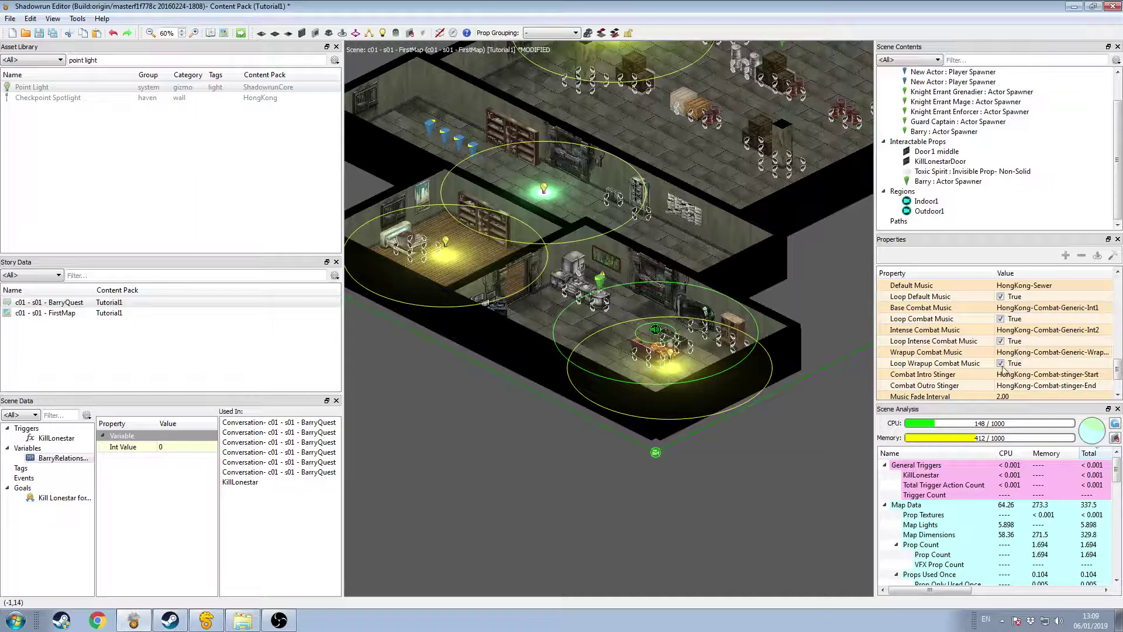
scroll(1079, 383, "down", 1)
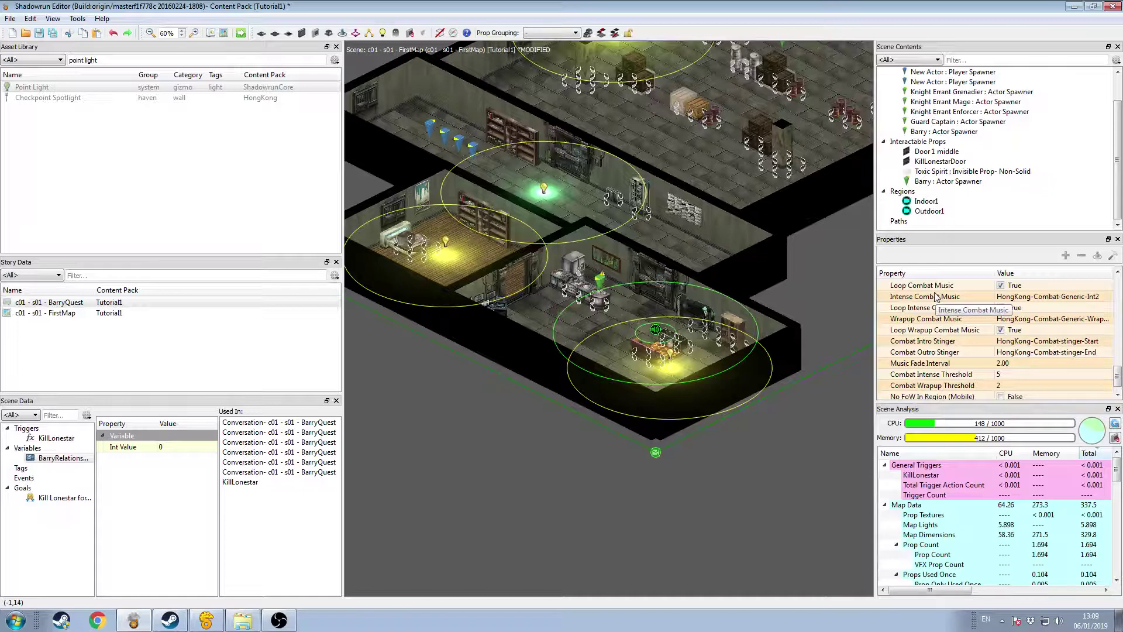
scroll(1061, 392, "down", 1)
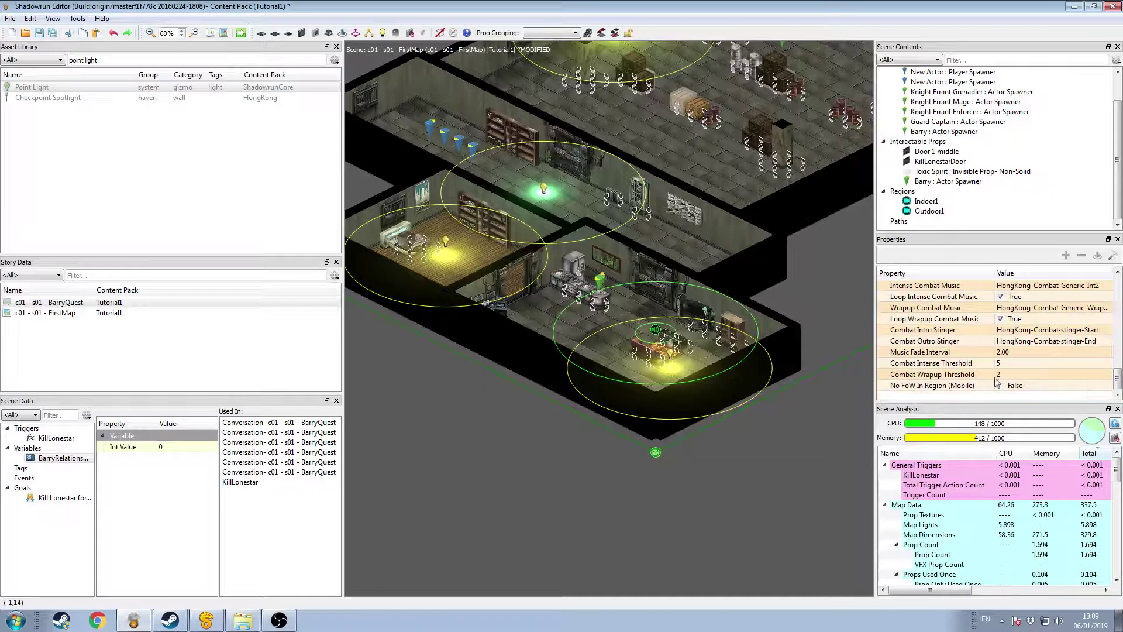
left_click(1040, 363)
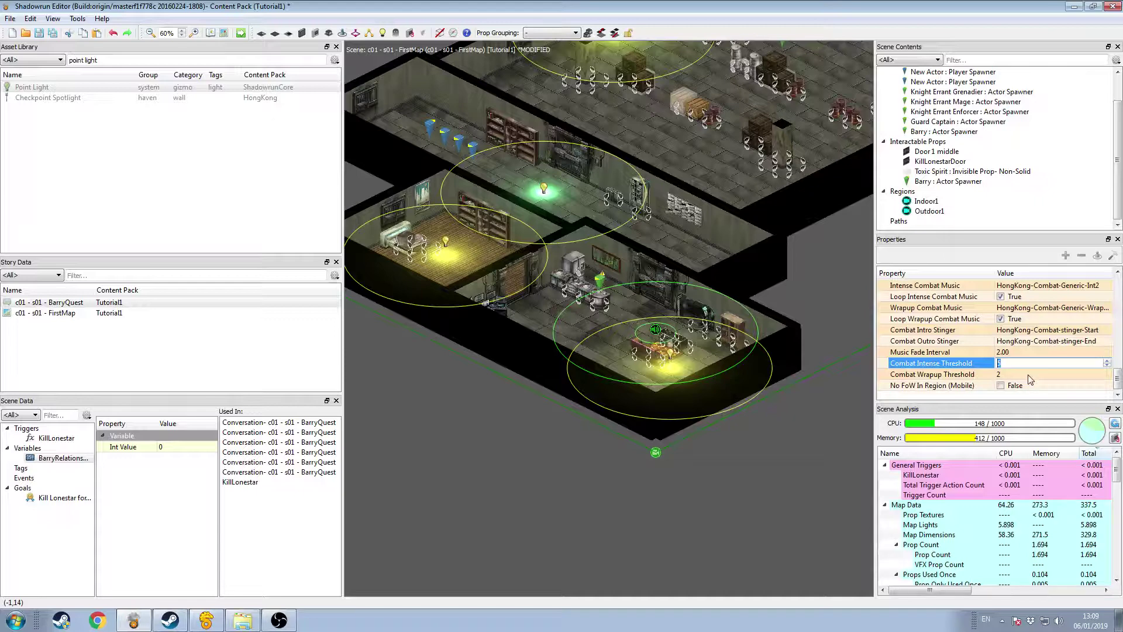
left_click(1028, 375)
left_click(824, 446)
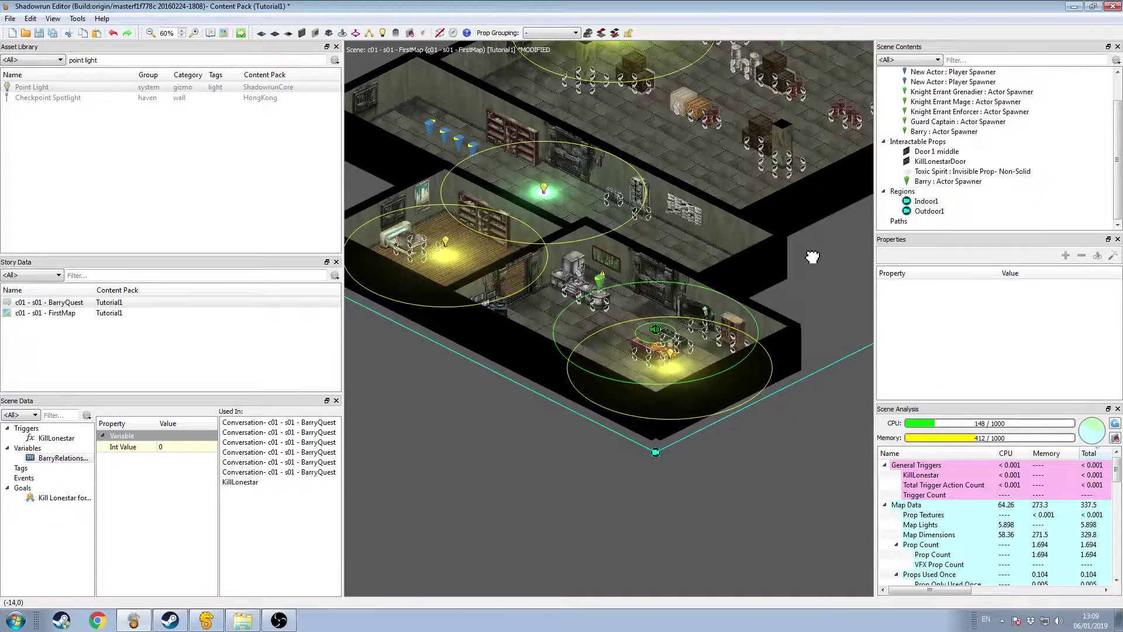
Compare the Indoor1 region's light colors and its Base, Intense and Wrapup Combat Music tracks.
middle_click_drag(813, 257, 729, 401)
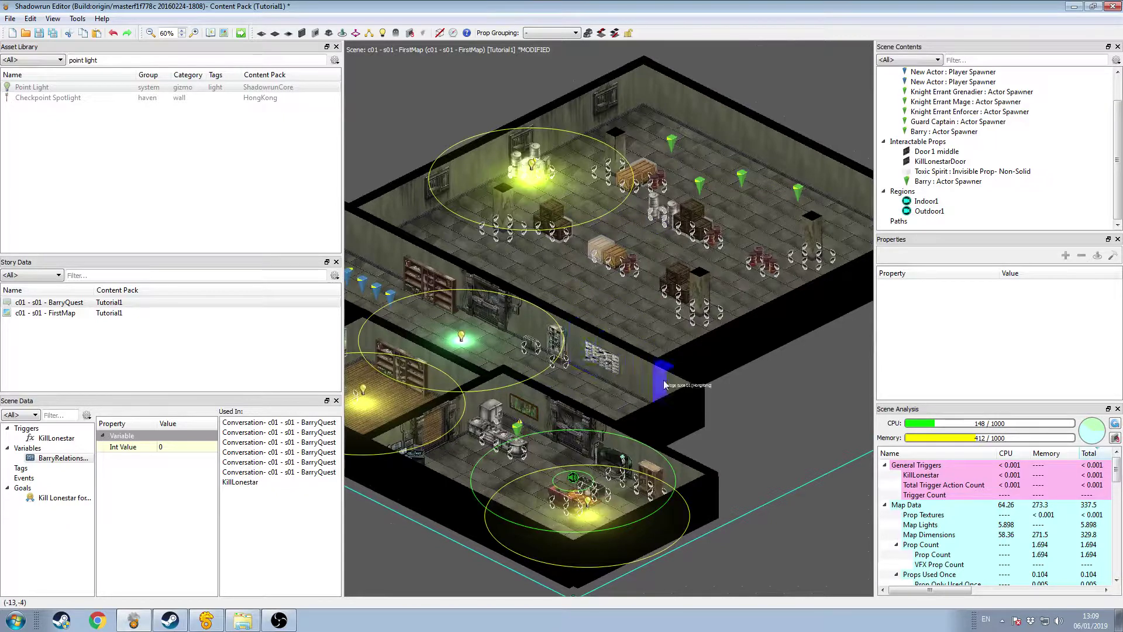
middle_click_drag(718, 470, 725, 422)
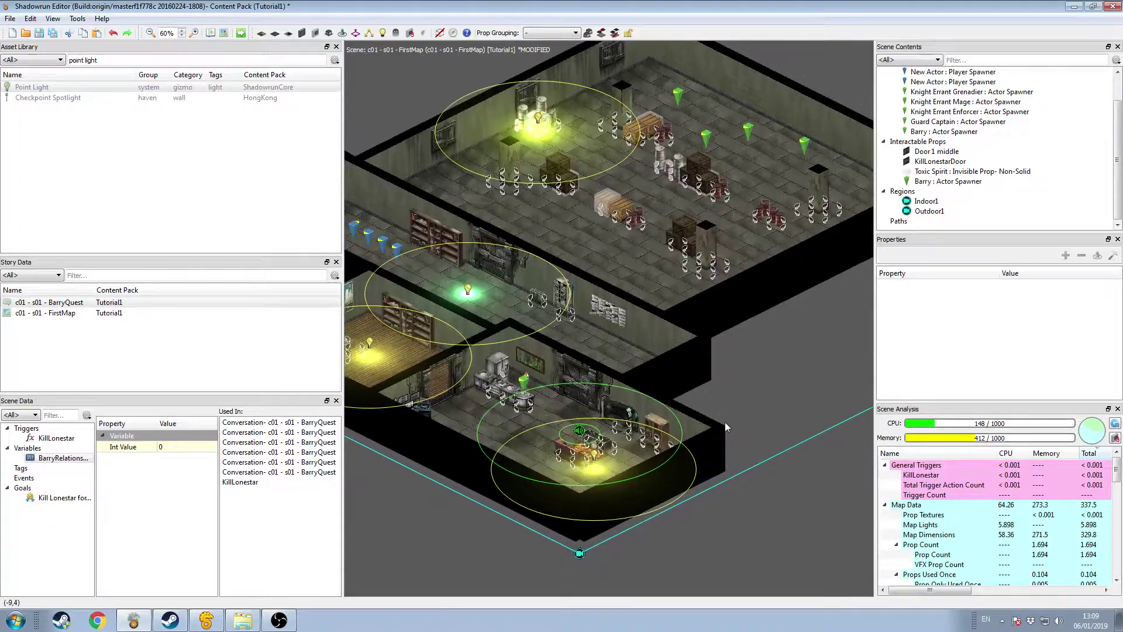
left_click(590, 555)
scroll(1042, 361, "down", 10)
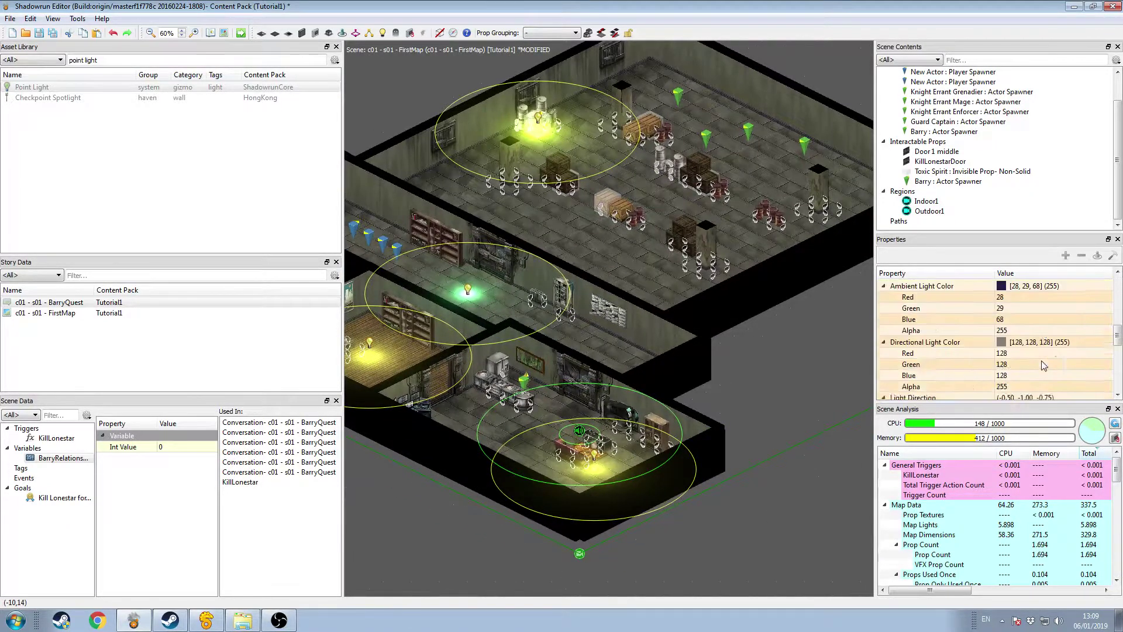
scroll(1041, 360, "up", 3)
scroll(1044, 351, "down", 1)
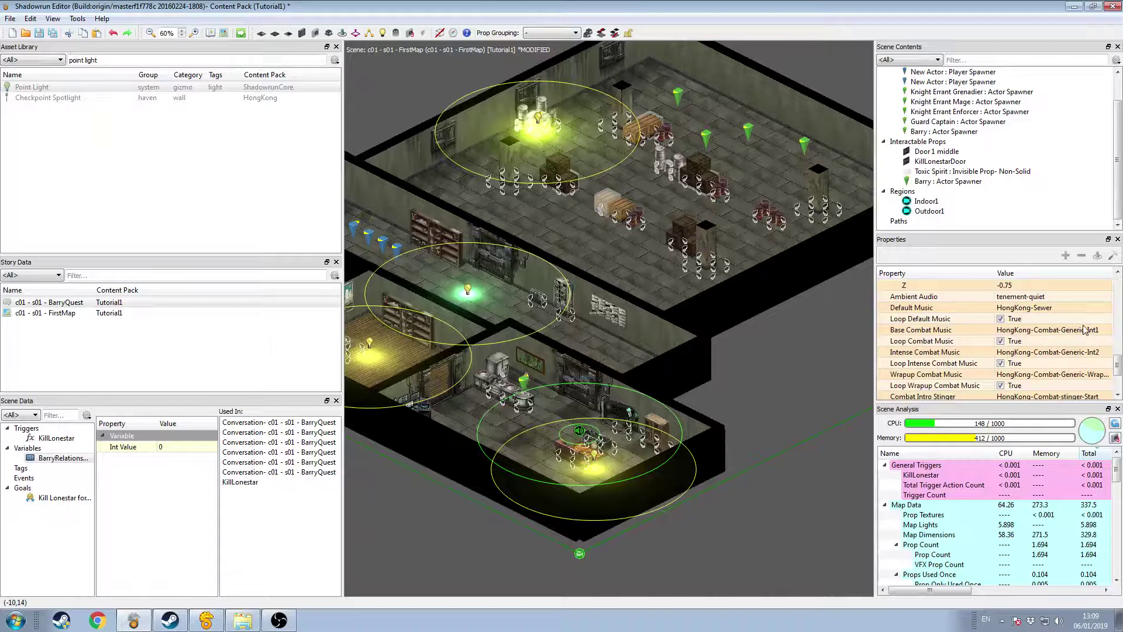
double_click(1101, 335)
left_click(1101, 335)
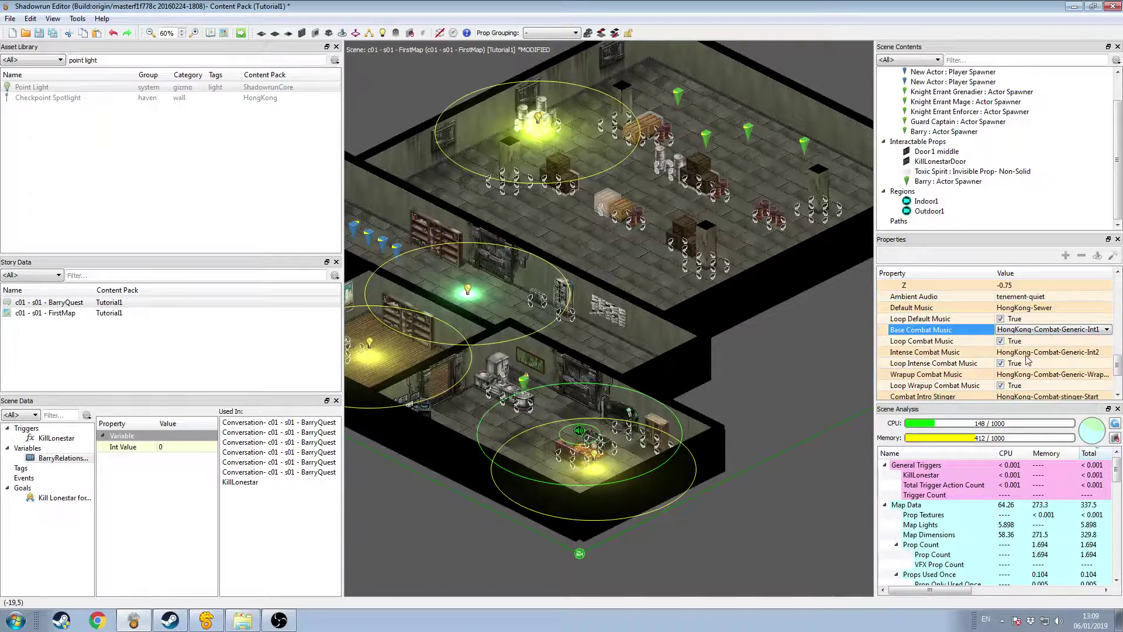
left_click(1090, 353)
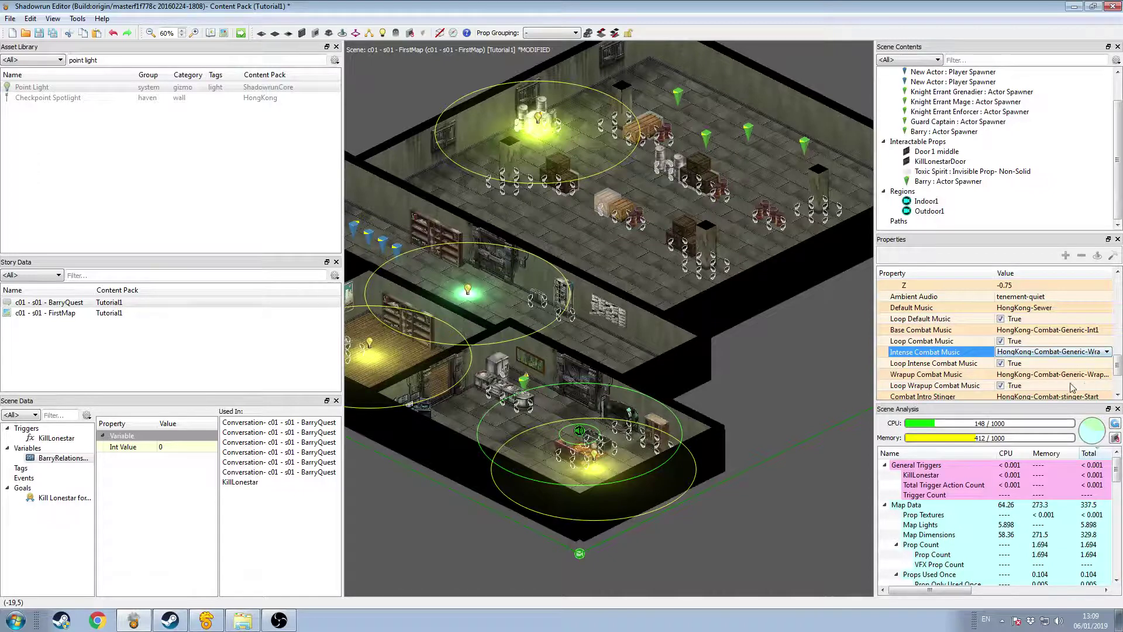
scroll(1075, 358, "up", 1)
left_click(1040, 377)
left_click_drag(1118, 369, 1118, 380)
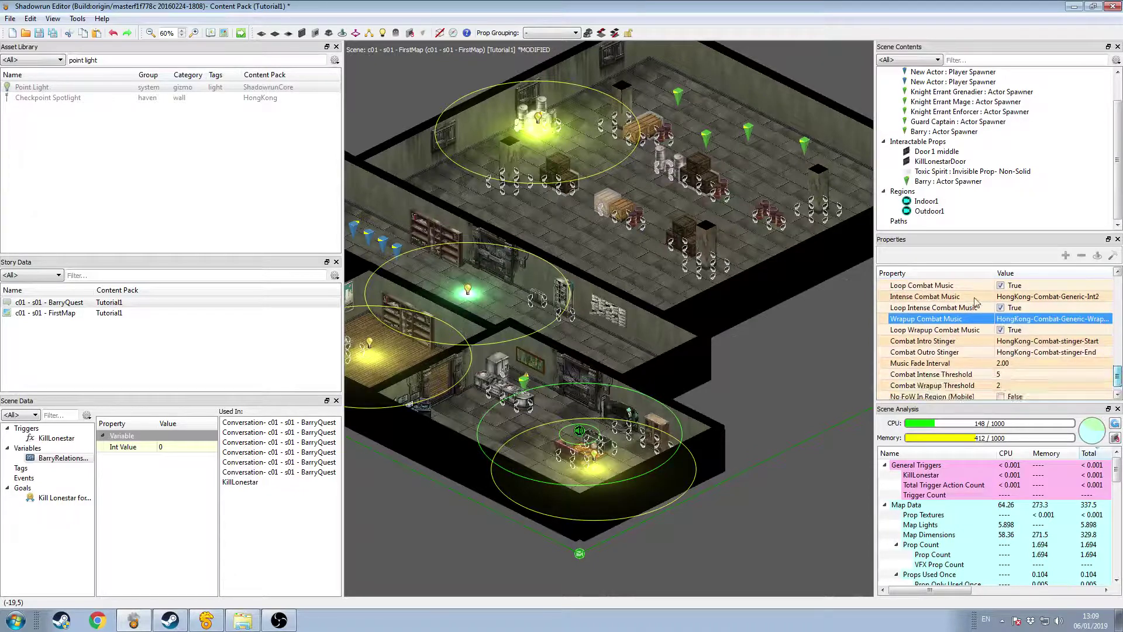
left_click(804, 343)
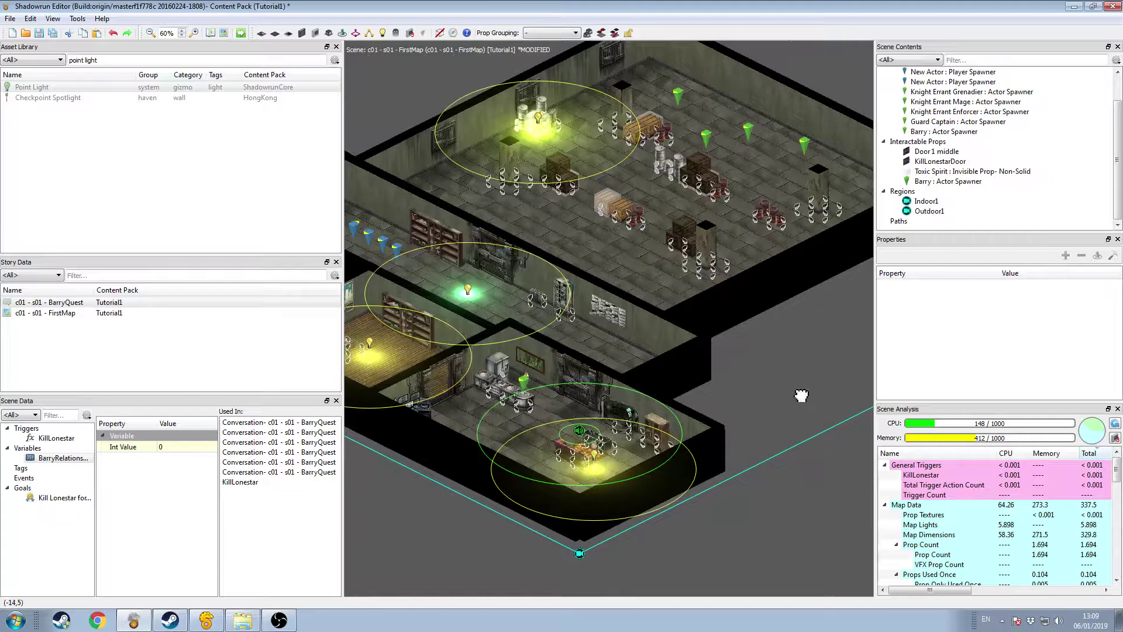
Clear the point light search filter and place an Ambient Audio Node in the corridor at X -9, Z -6.
middle_click_drag(802, 396, 823, 374)
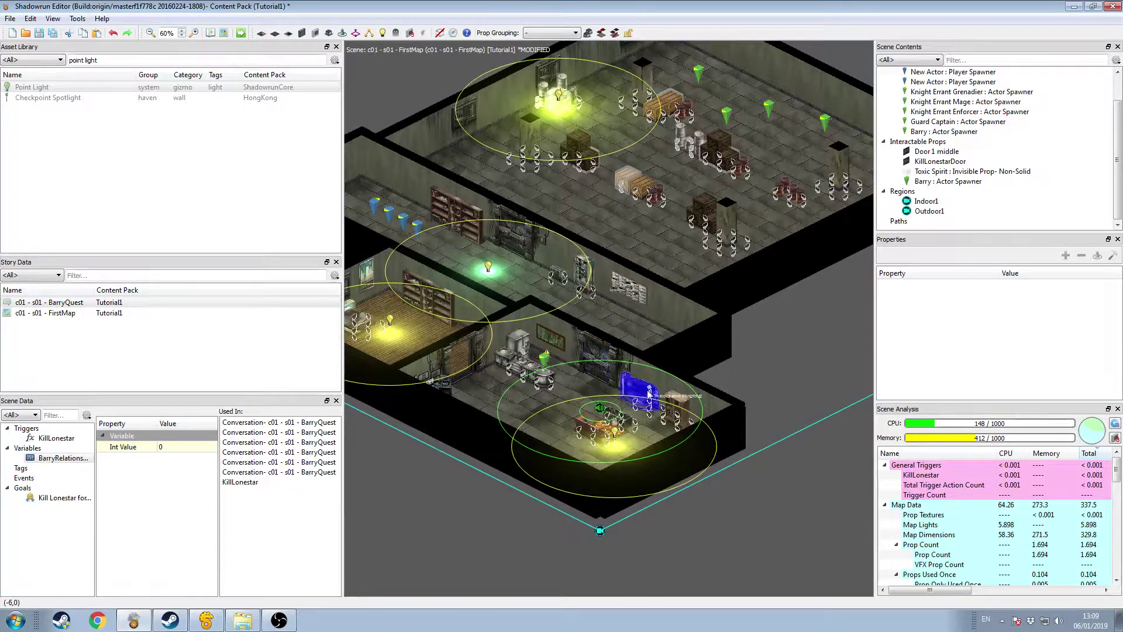
scroll(620, 333, "up", 3)
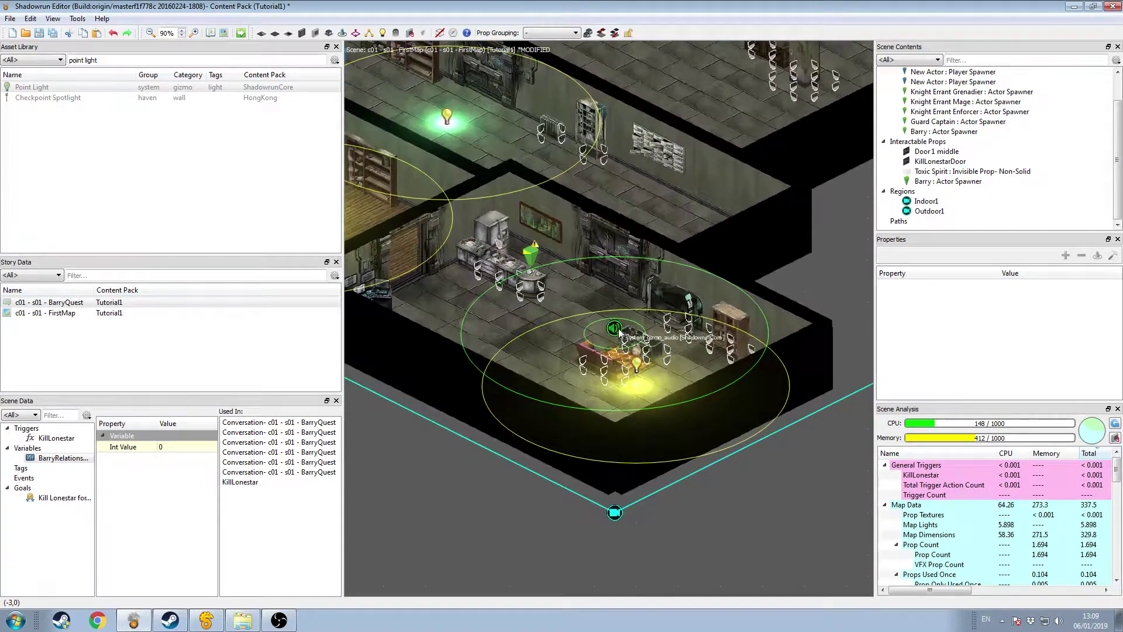
left_click_drag(111, 61, 59, 62)
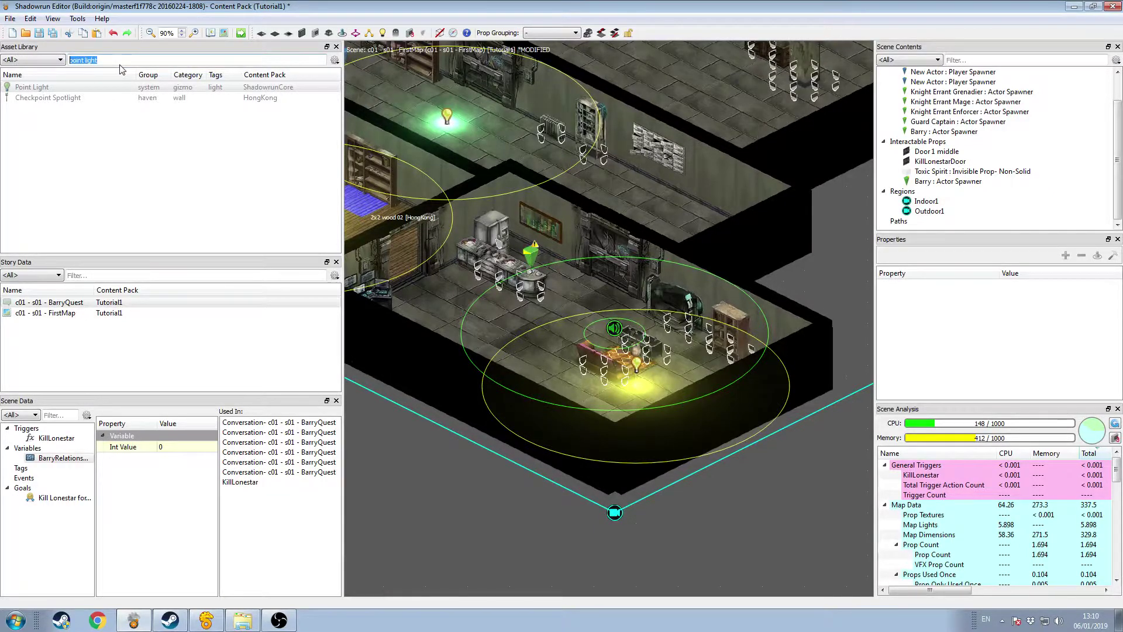
key("BackSpace")
left_click_drag(76, 130, 614, 202)
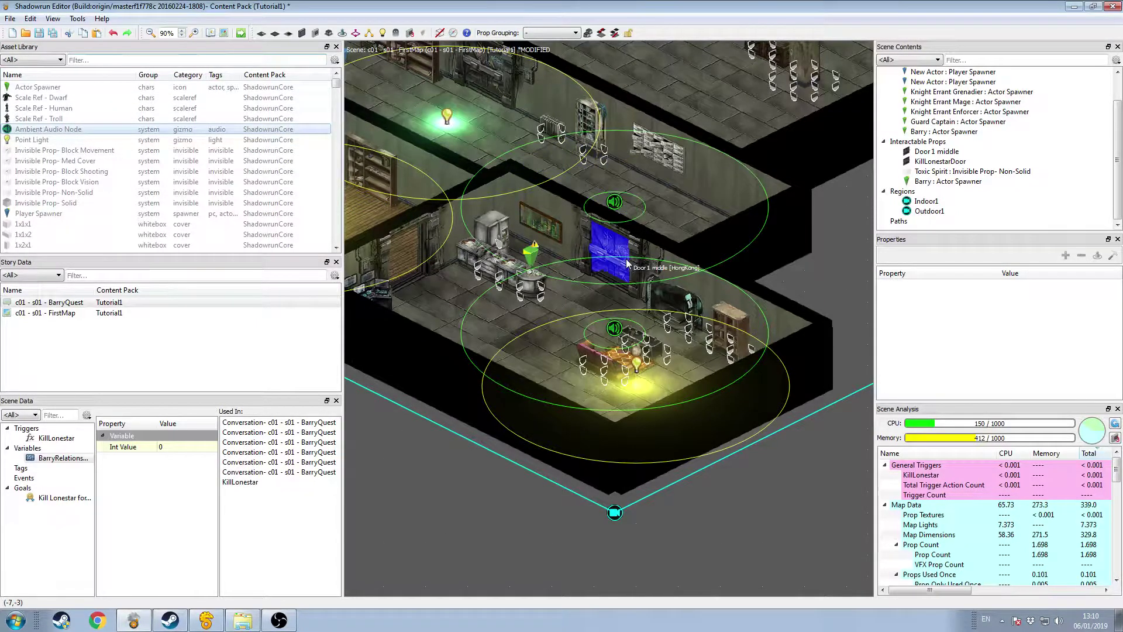
left_click(614, 203)
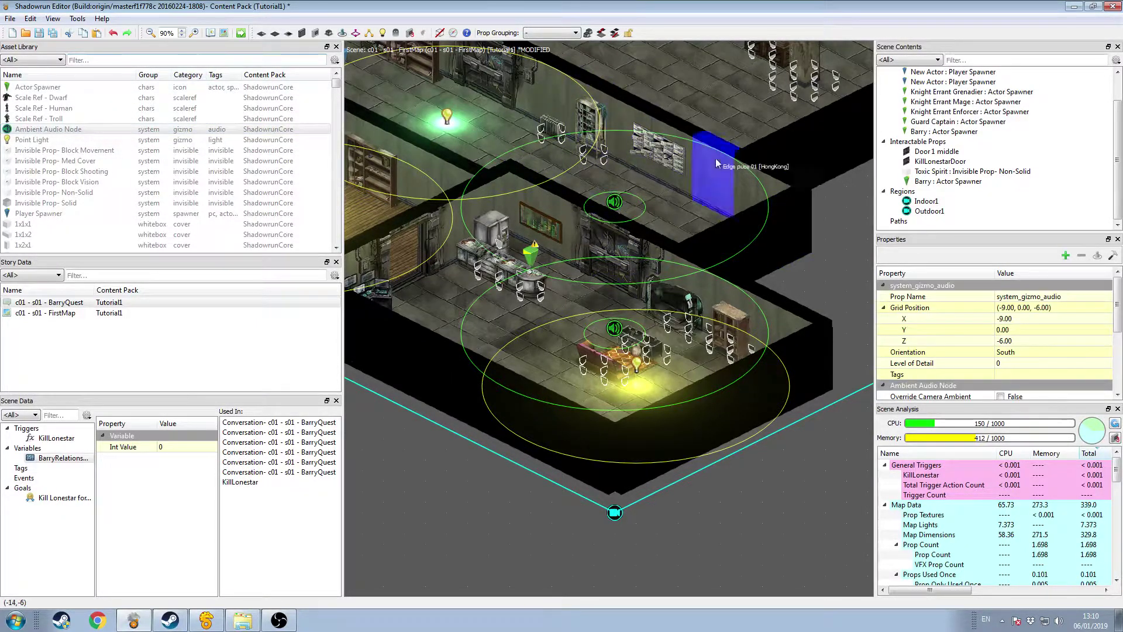
Inspect the corridor audio node's volume and radius properties and browse its available Ambient Sound choices.
scroll(892, 345, "down", 4)
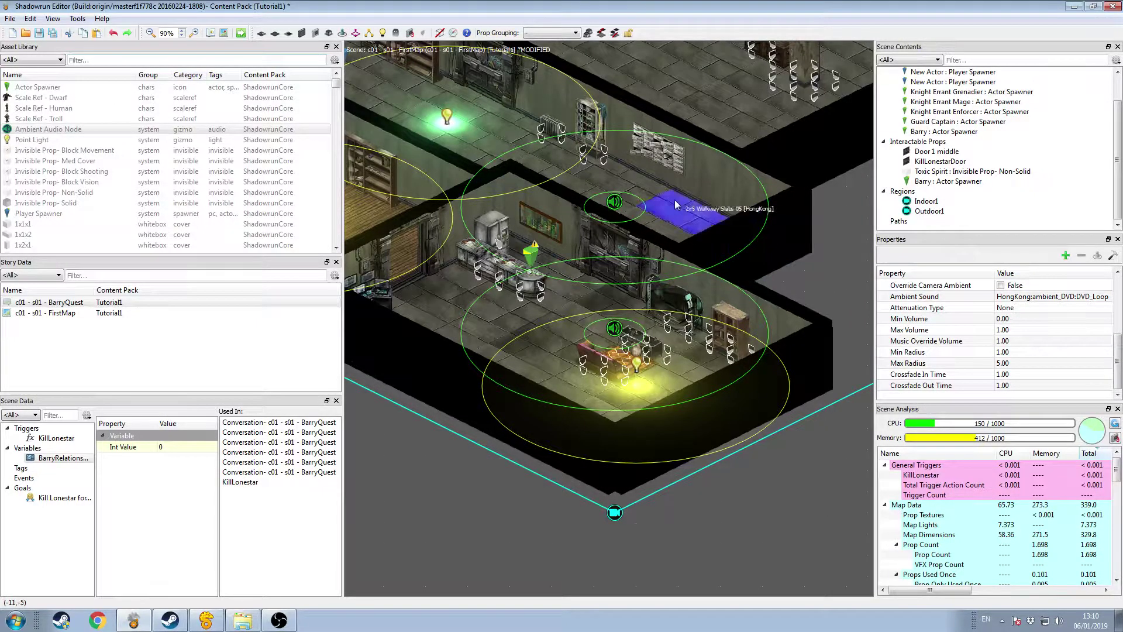
left_click(1029, 299)
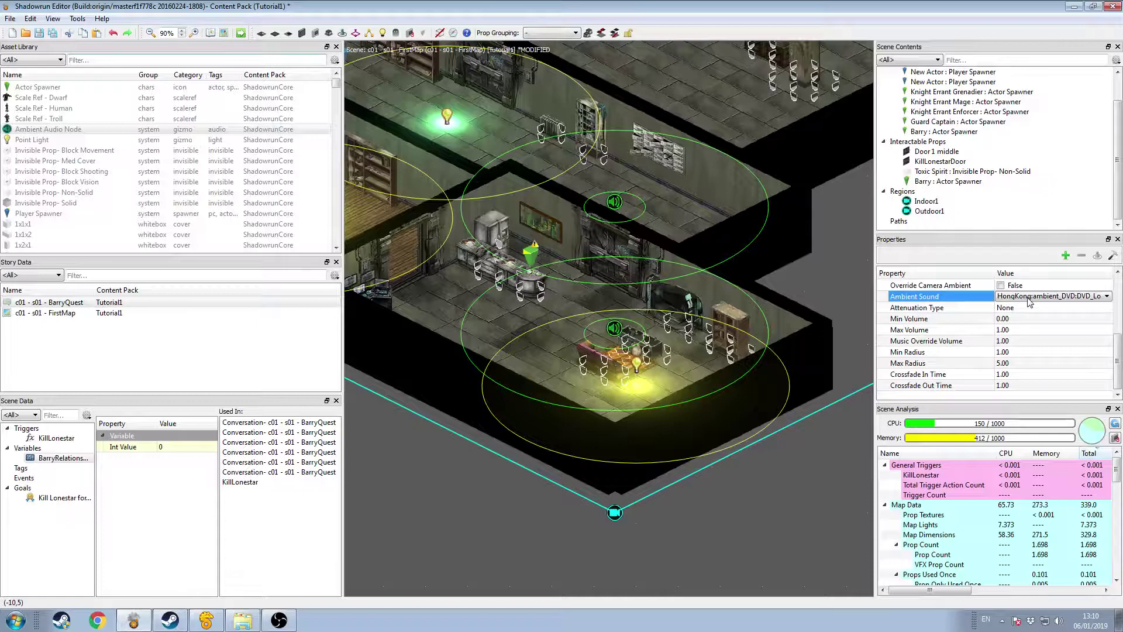
left_click(1030, 298)
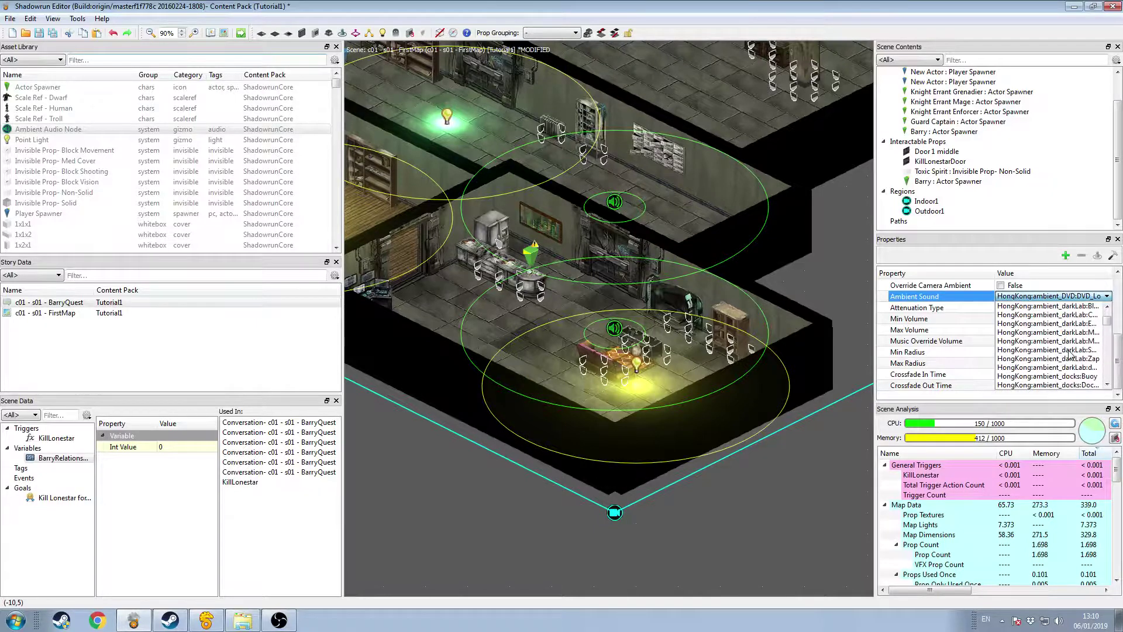
scroll(1069, 354, "down", 5)
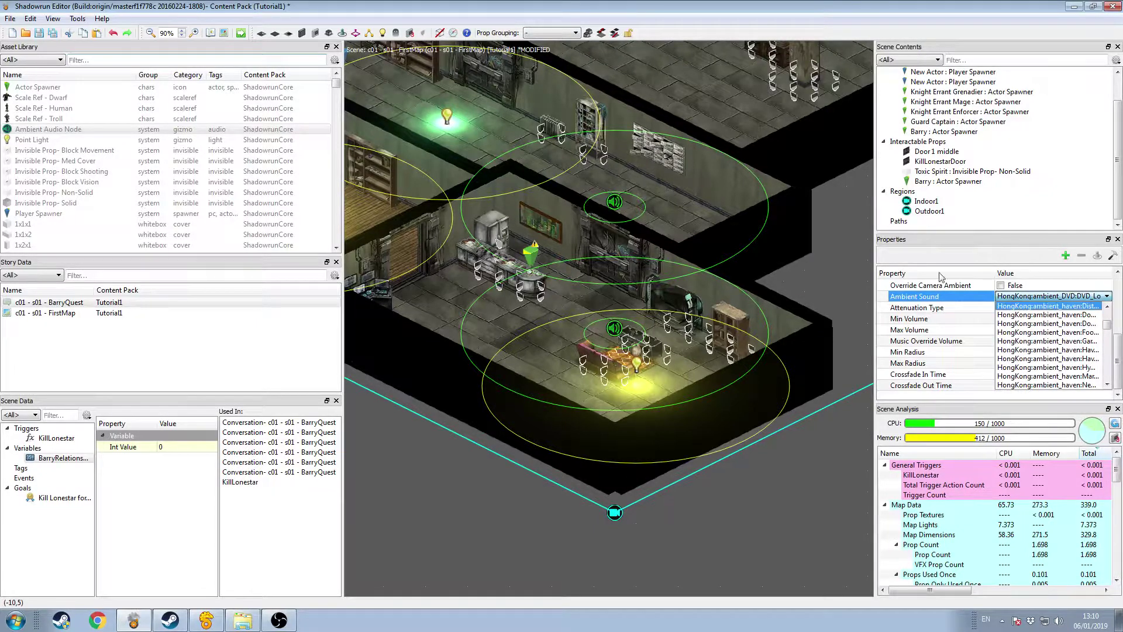
Delete the ambient audio node from the corridor.
left_click(841, 272)
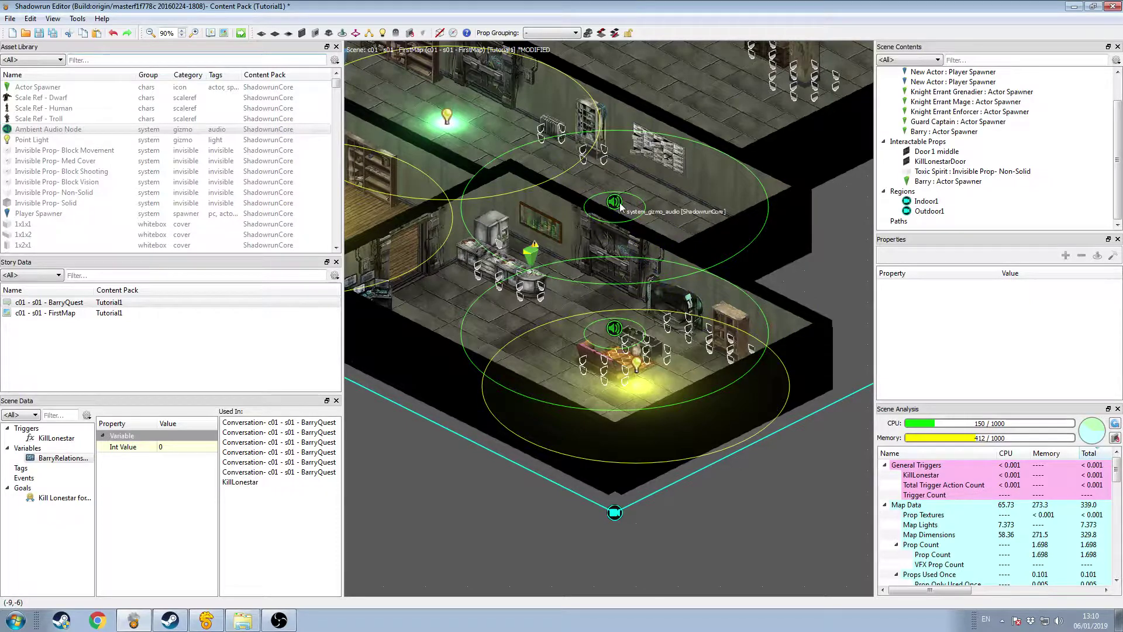
left_click(626, 305)
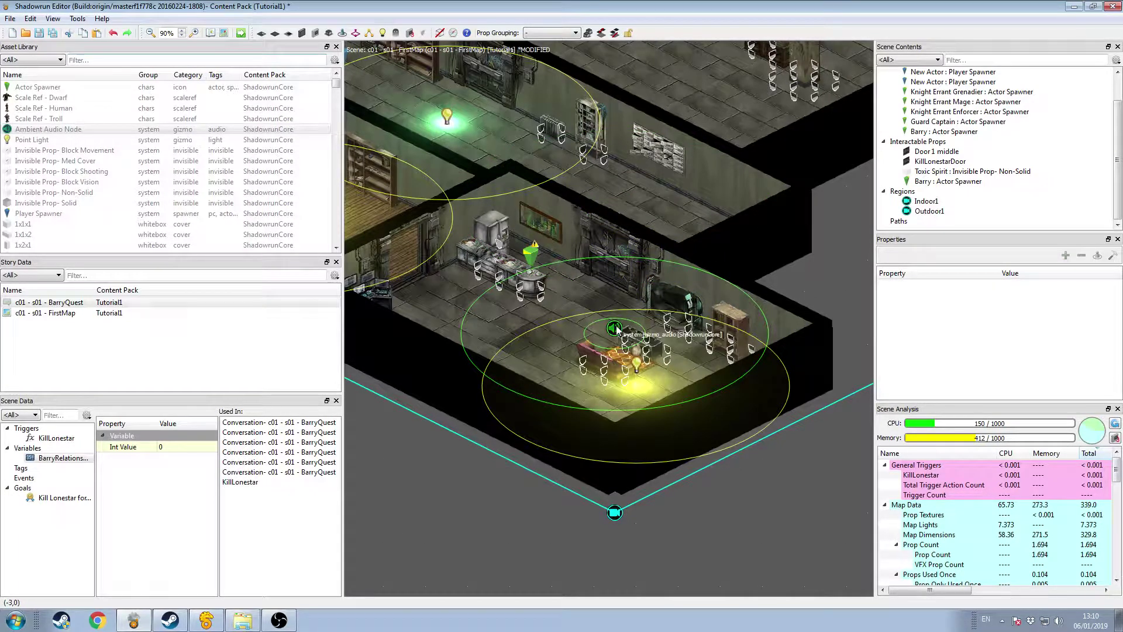
Hide the map's lights to expose the Toxic Spirit prop beside the stacked barrels in the large room.
middle_click_drag(718, 207, 724, 286)
scroll(725, 255, "down", 3)
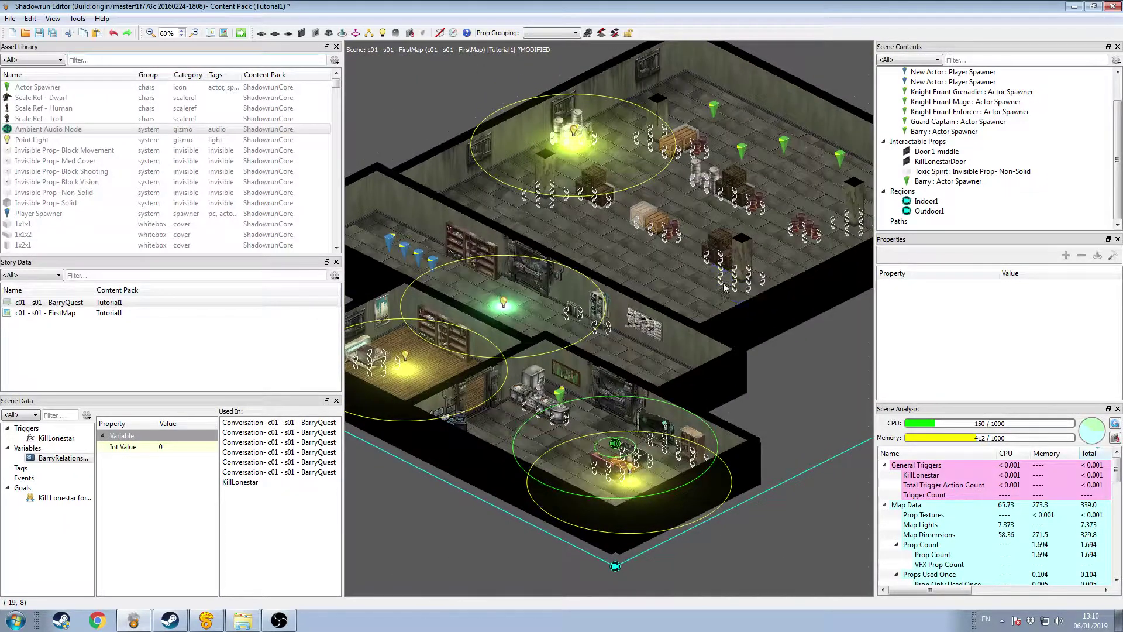
middle_click_drag(684, 202, 700, 295)
scroll(700, 293, "up", 2)
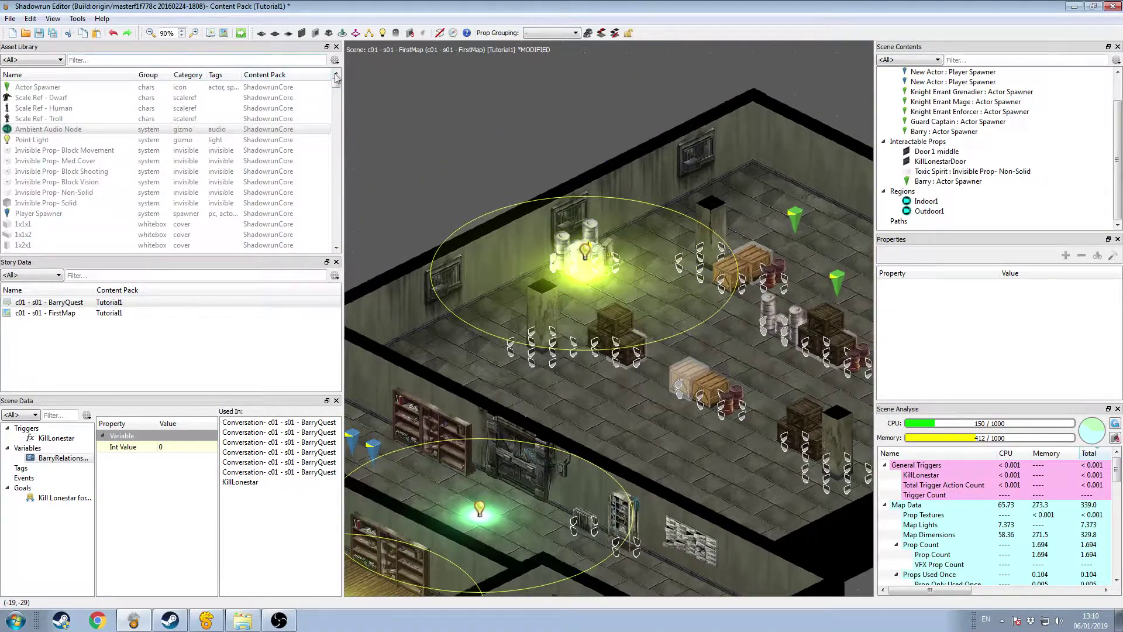
left_click(379, 36)
scroll(514, 166, "up", 3)
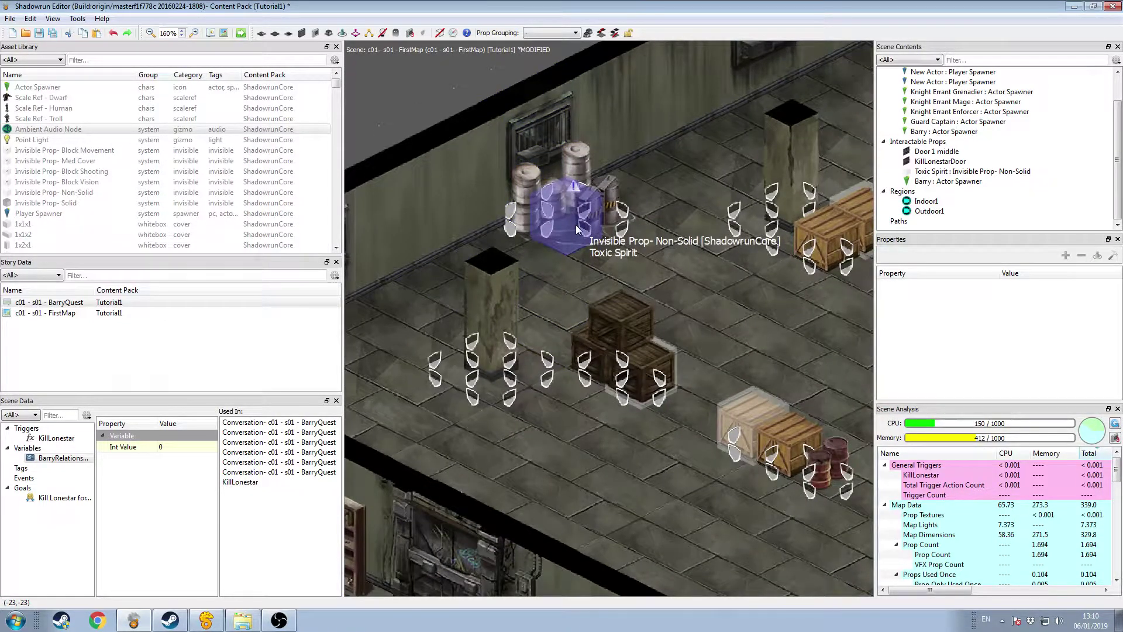
Review the interaction types offered for the green pillar near the barrels, and leave the pillar without applying one.
left_click(491, 319)
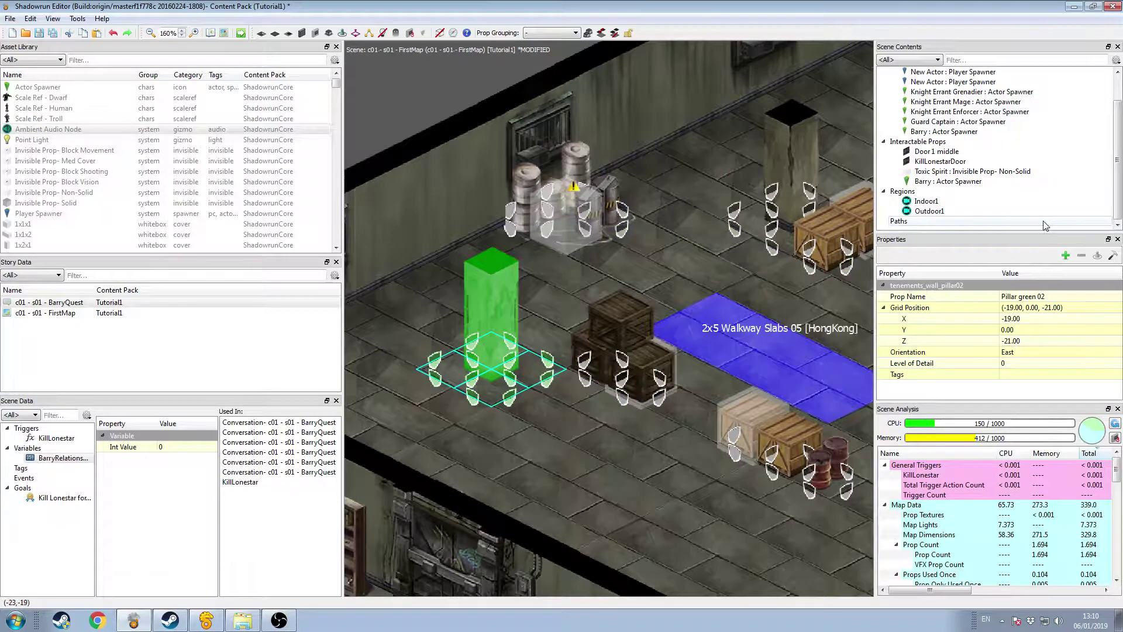
left_click(1113, 258)
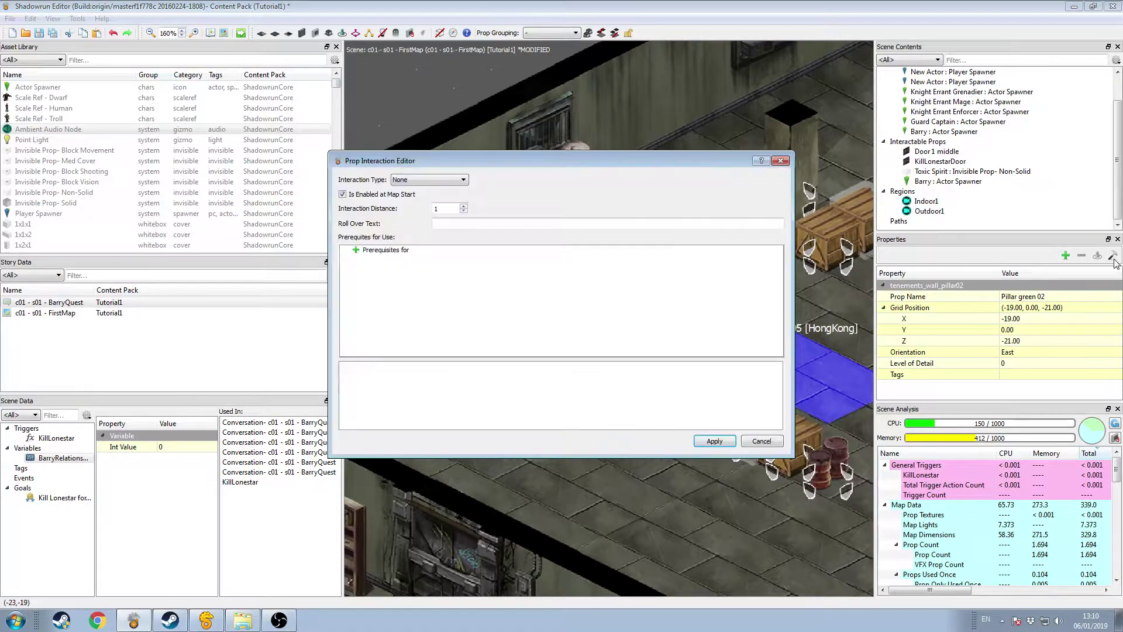
left_click(430, 179)
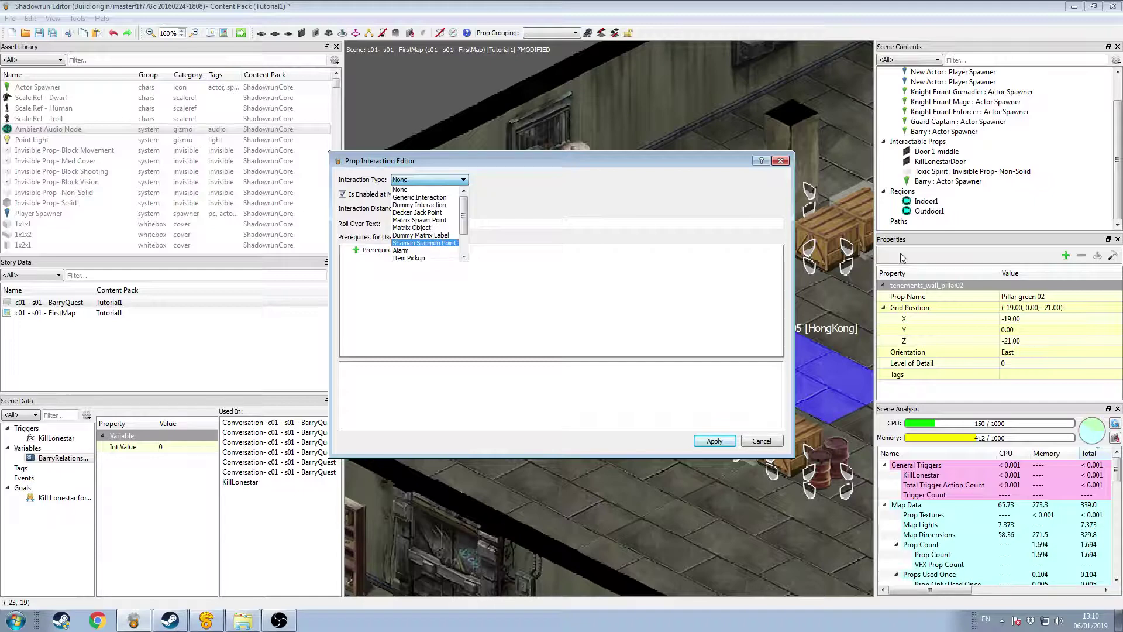
left_click(773, 453)
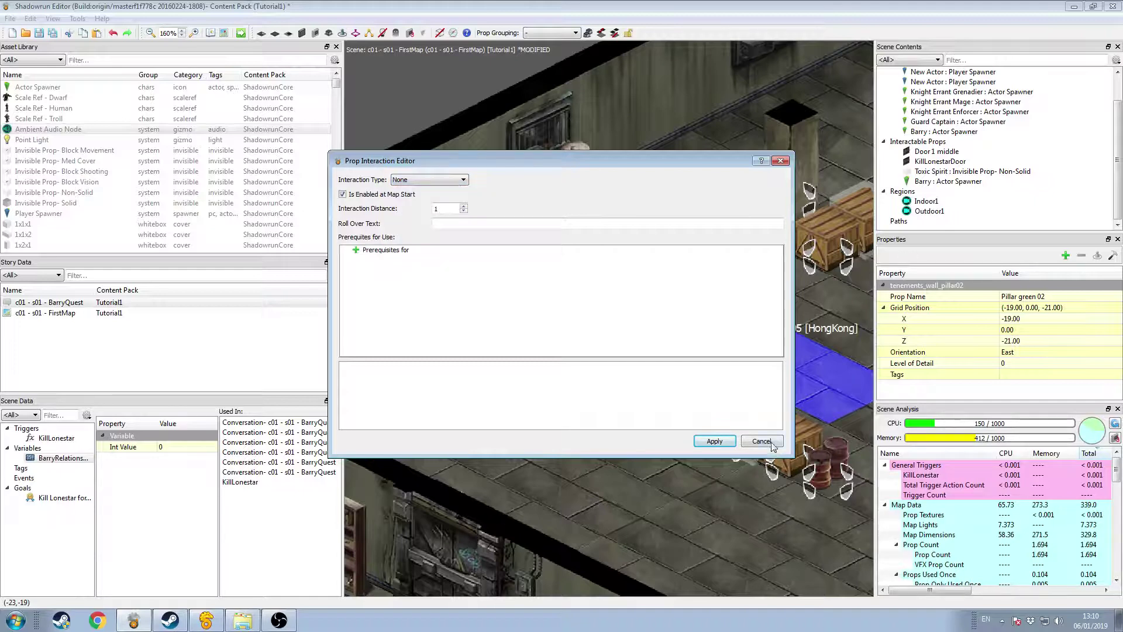
left_click(768, 439)
Move the Toxic Spirit prop to X -21, Z -21 and place an Invisible Prop- Non-Solid at X -23, Z -20.
left_click_drag(576, 240, 577, 326)
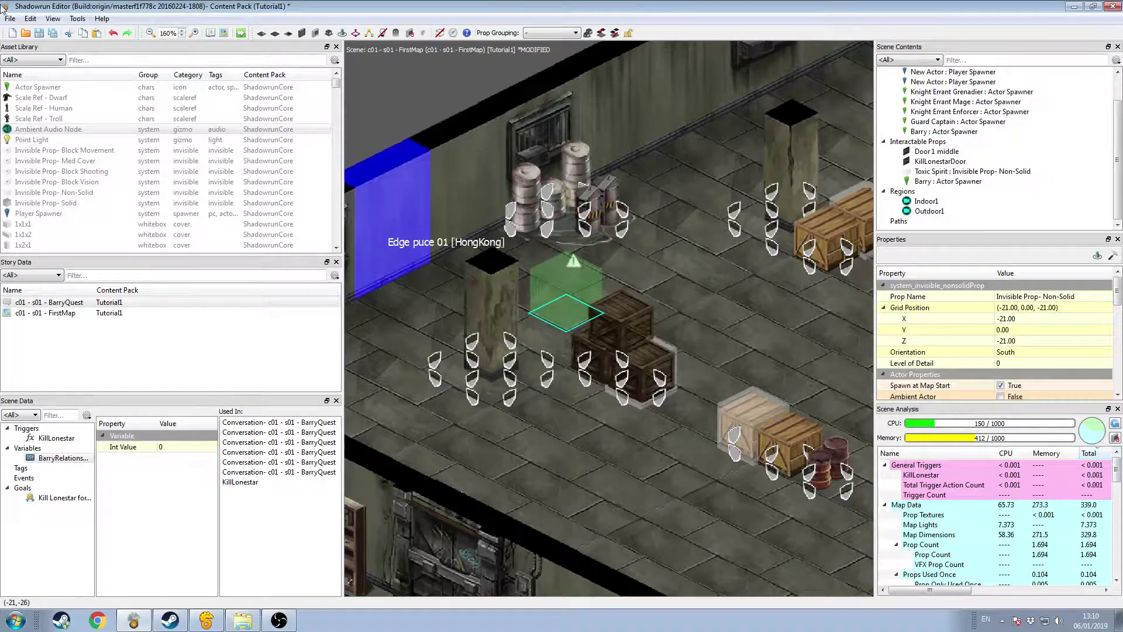
left_click(160, 61)
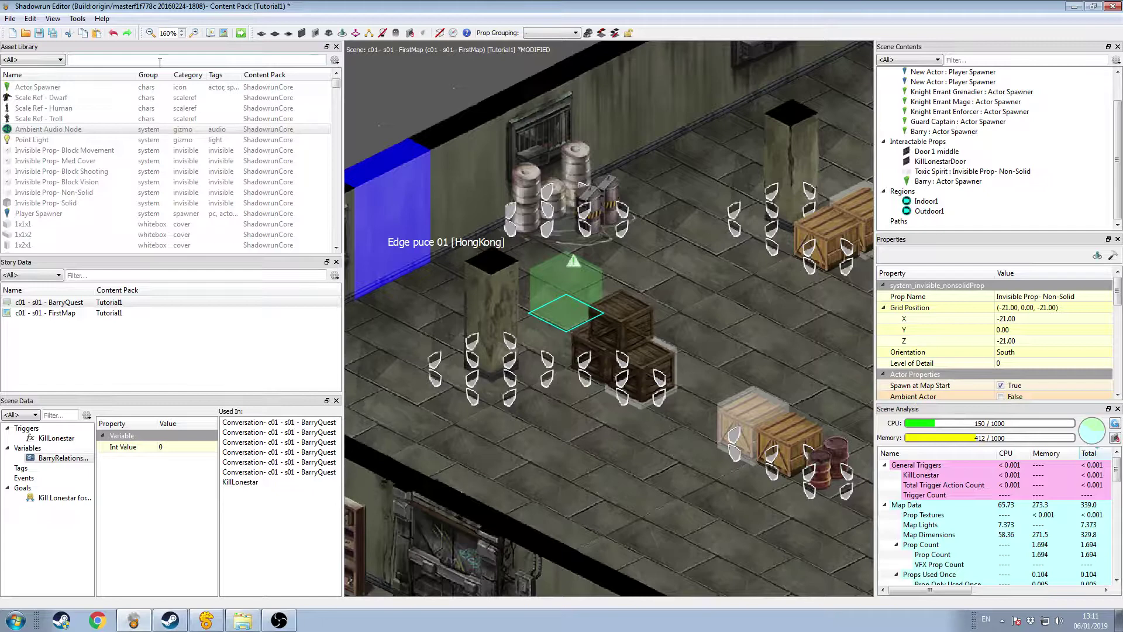
type("invisible")
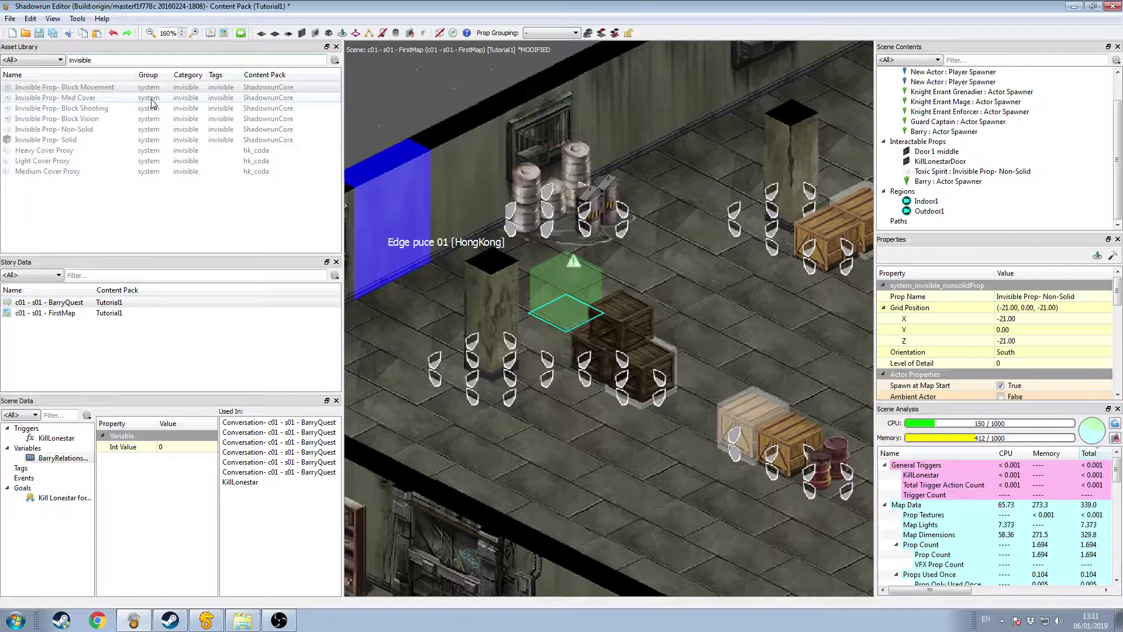
left_click(79, 129)
left_click(567, 277)
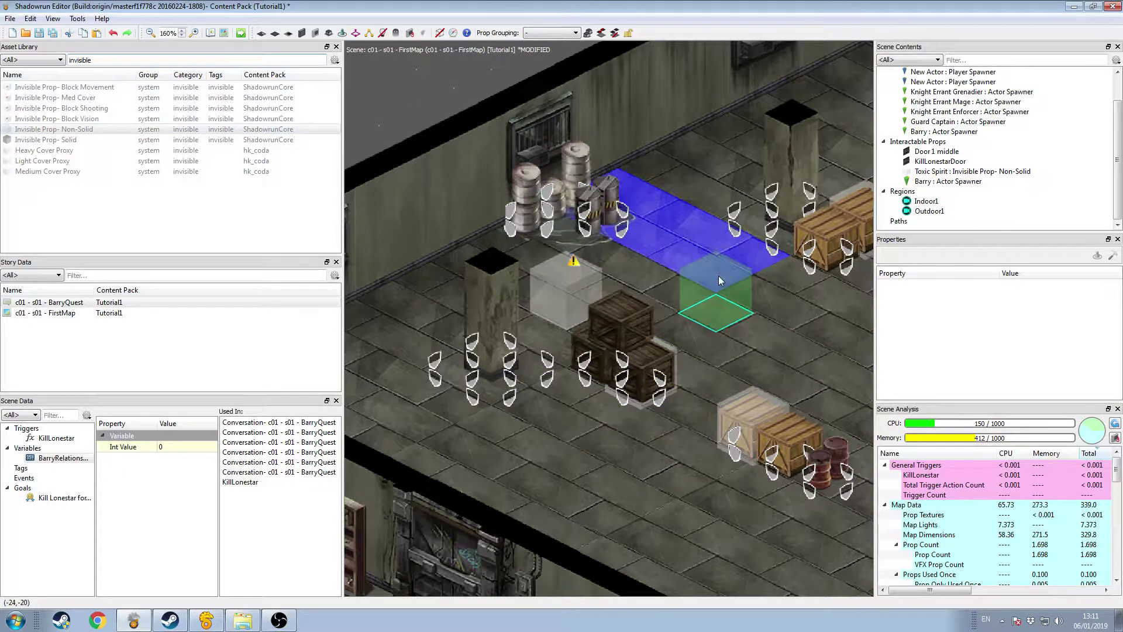
left_click(673, 266)
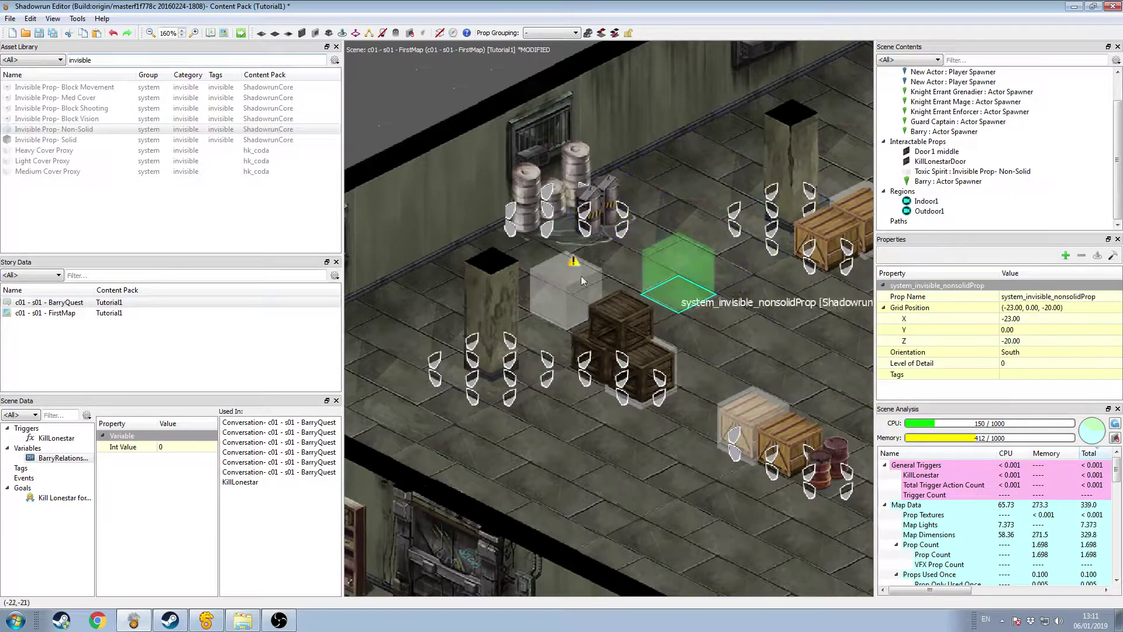
Check the new invisible prop's interaction settings, remove it, and return the Toxic Spirit prop to X -23, Z -23.
left_click(1113, 257)
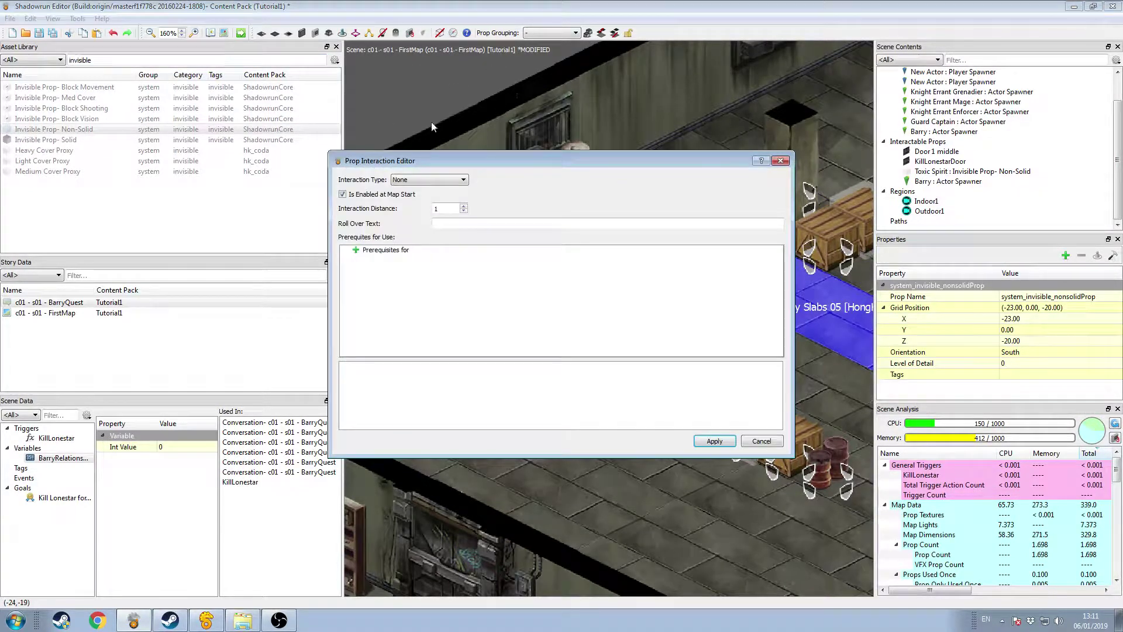
left_click(759, 440)
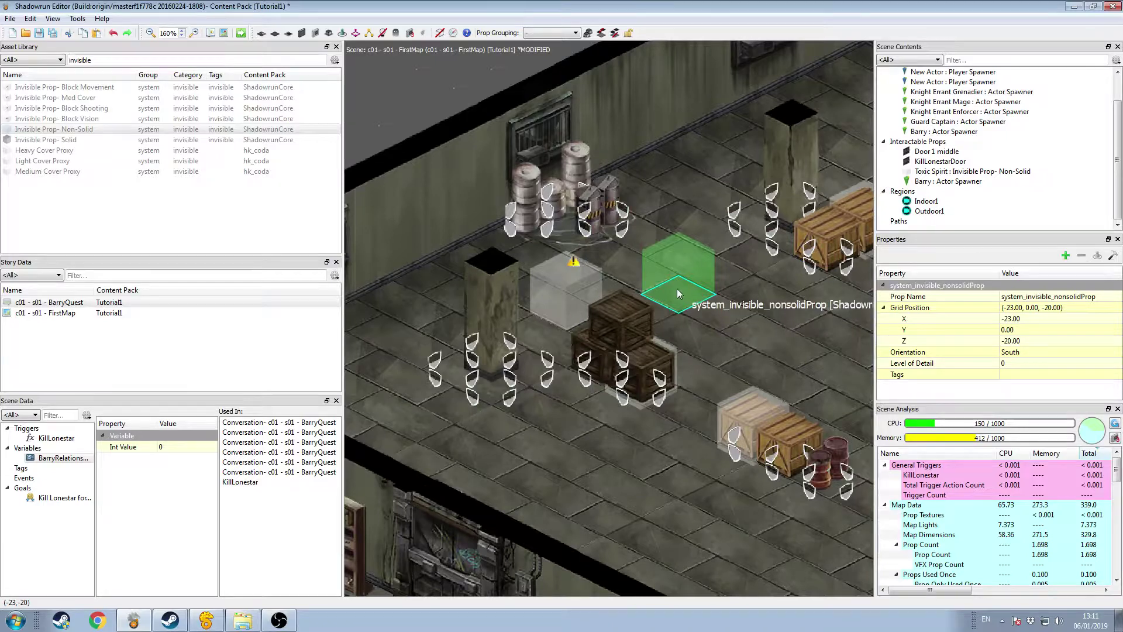
left_click_drag(676, 289, 581, 216)
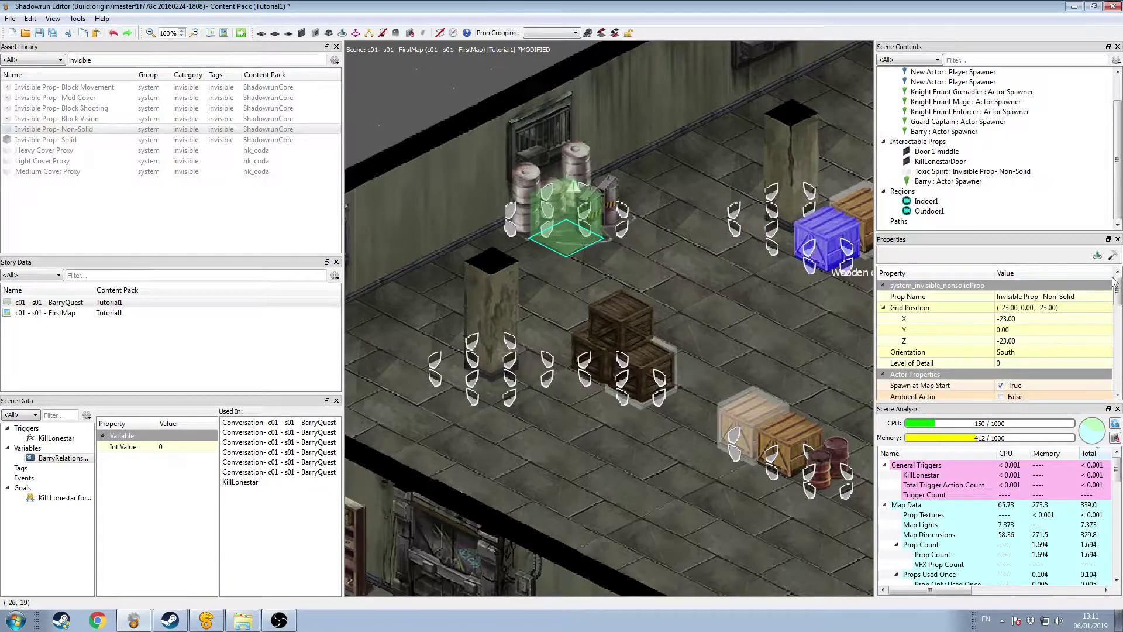
Set the interaction distance of the Toxic Spirit's Shaman Summon Point to 4 in the Prop Interaction Editor.
left_click(1111, 257)
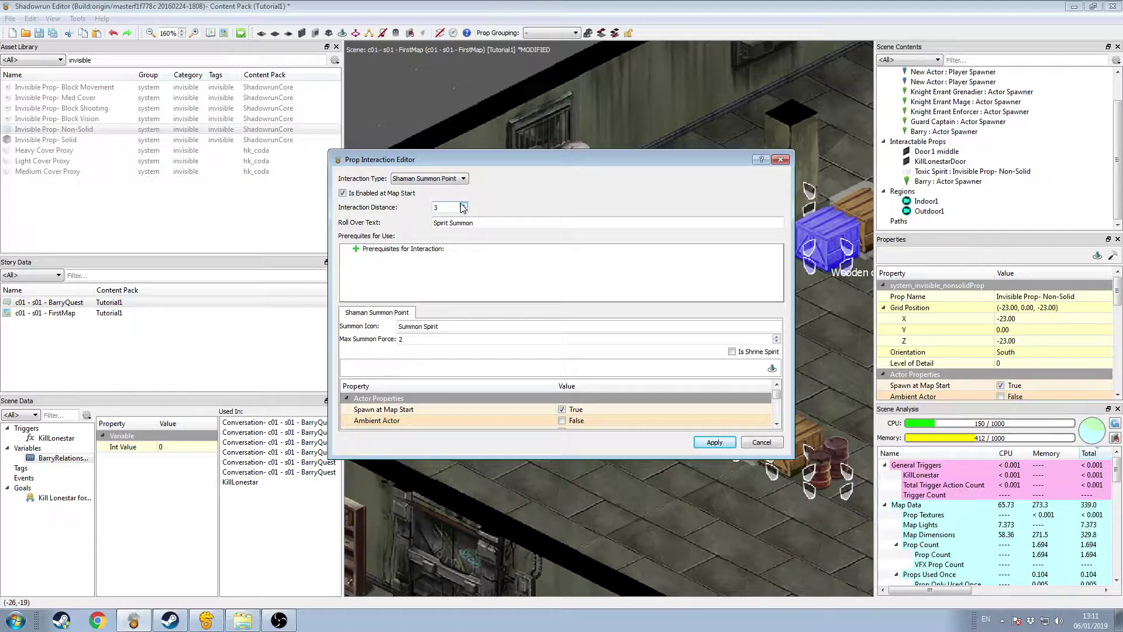
left_click(464, 205)
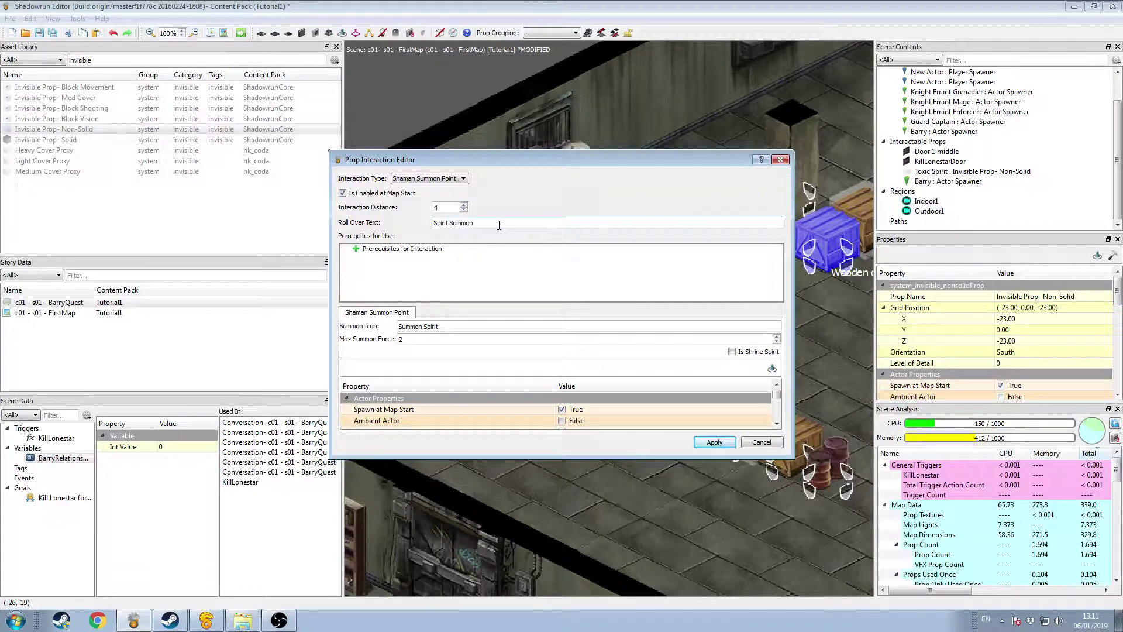
left_click_drag(500, 159, 517, 263)
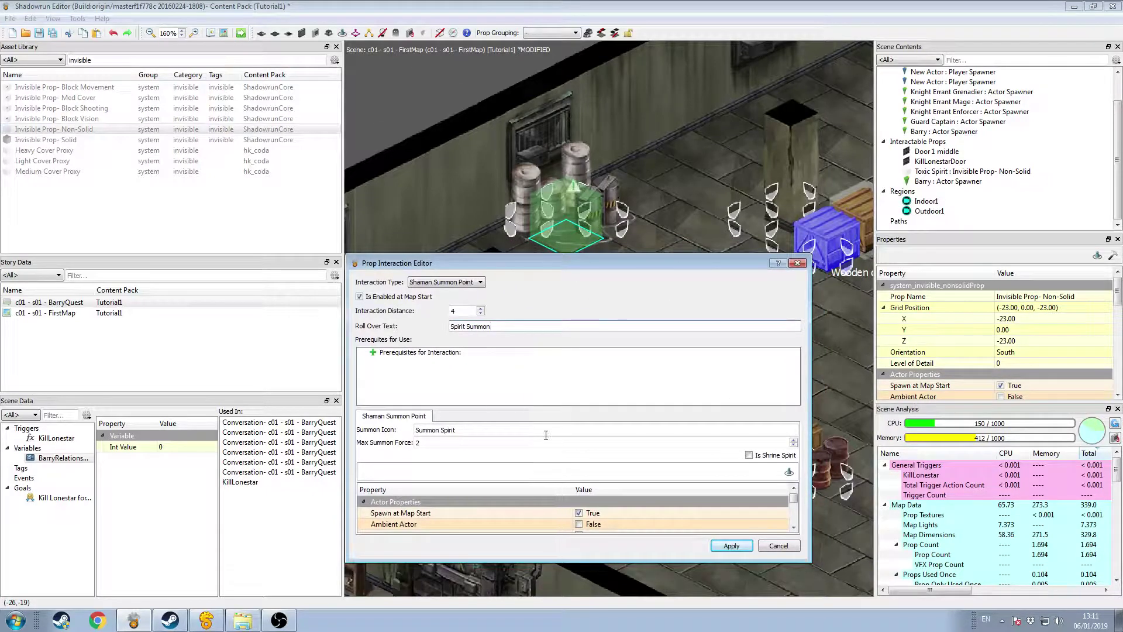
Open the summoned Toxic Spirit's character settings and browse the Seattle, HongKong and Berlin model categories.
left_click(789, 473)
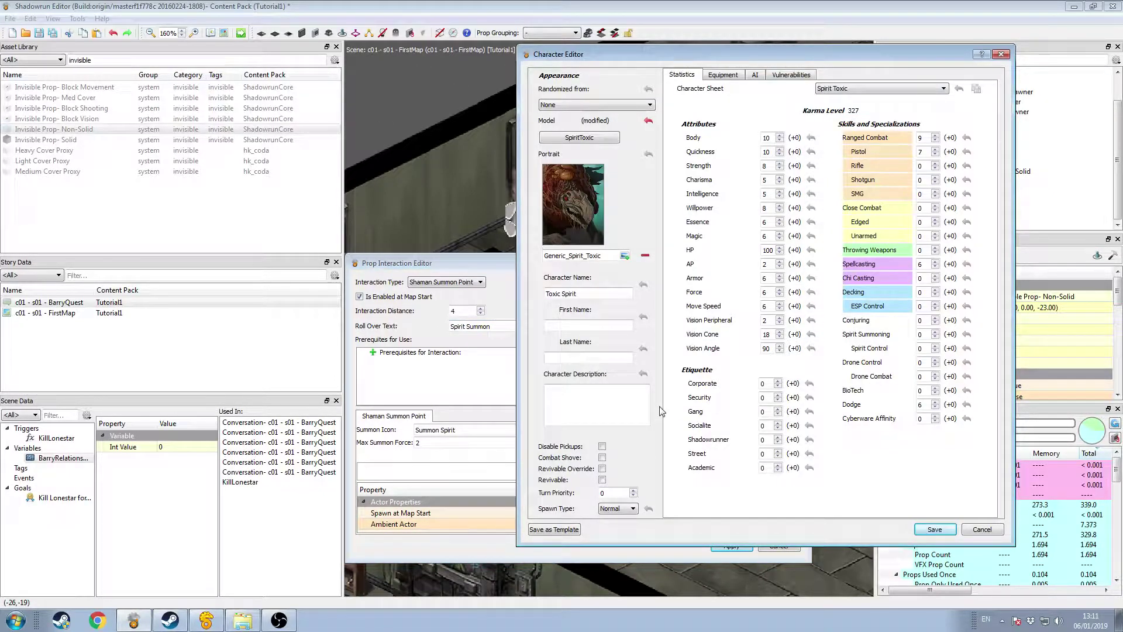
left_click(583, 138)
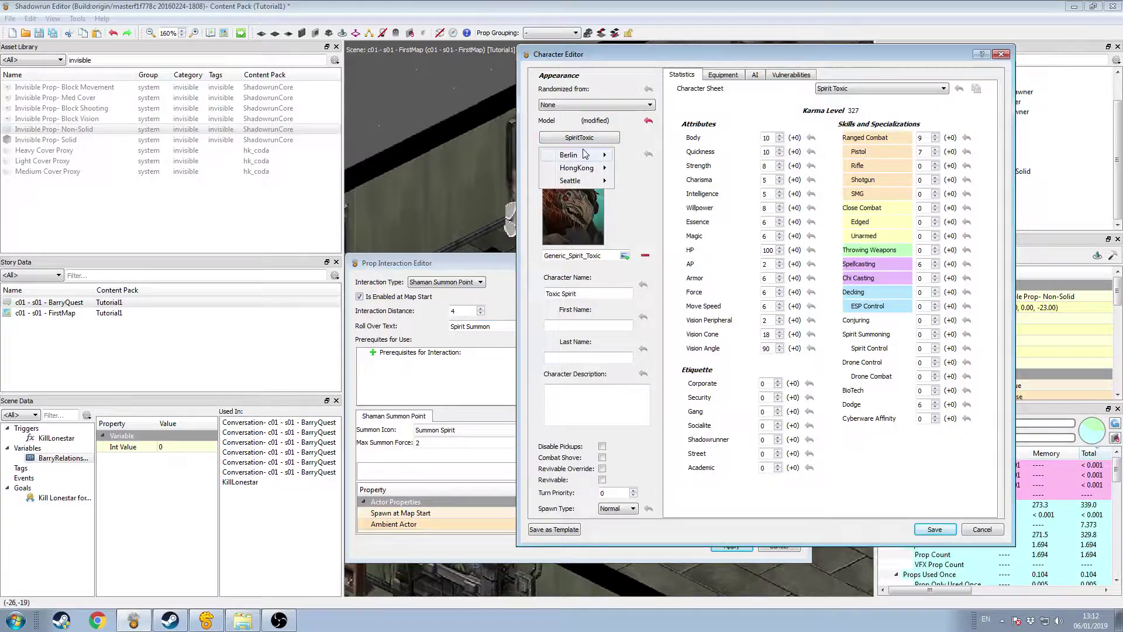
mouse_move(585, 181)
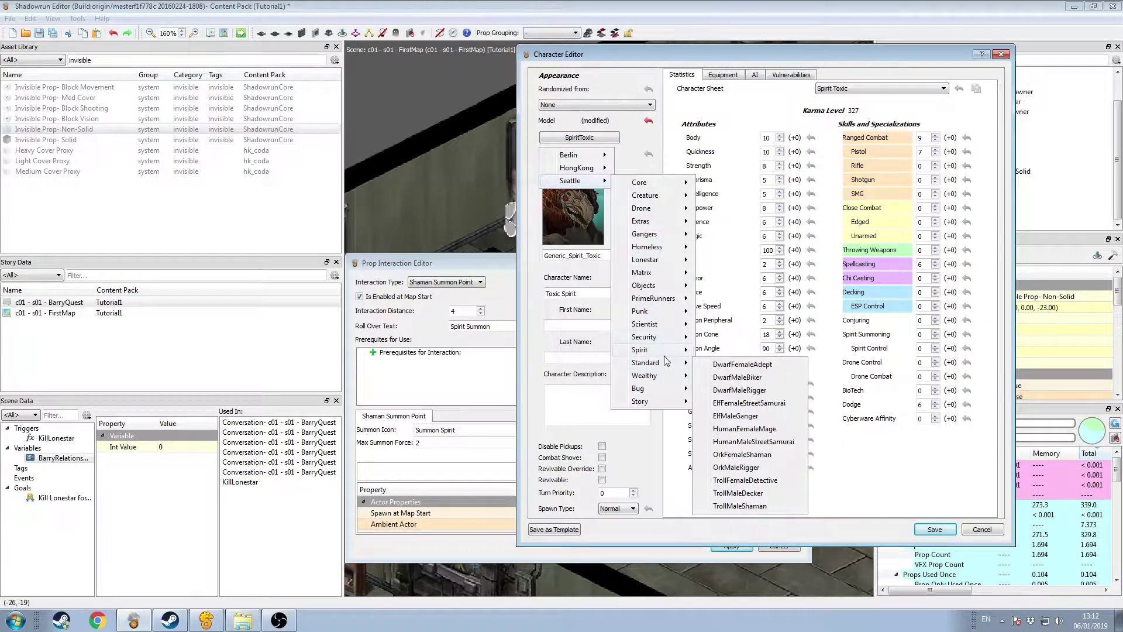
mouse_move(666, 351)
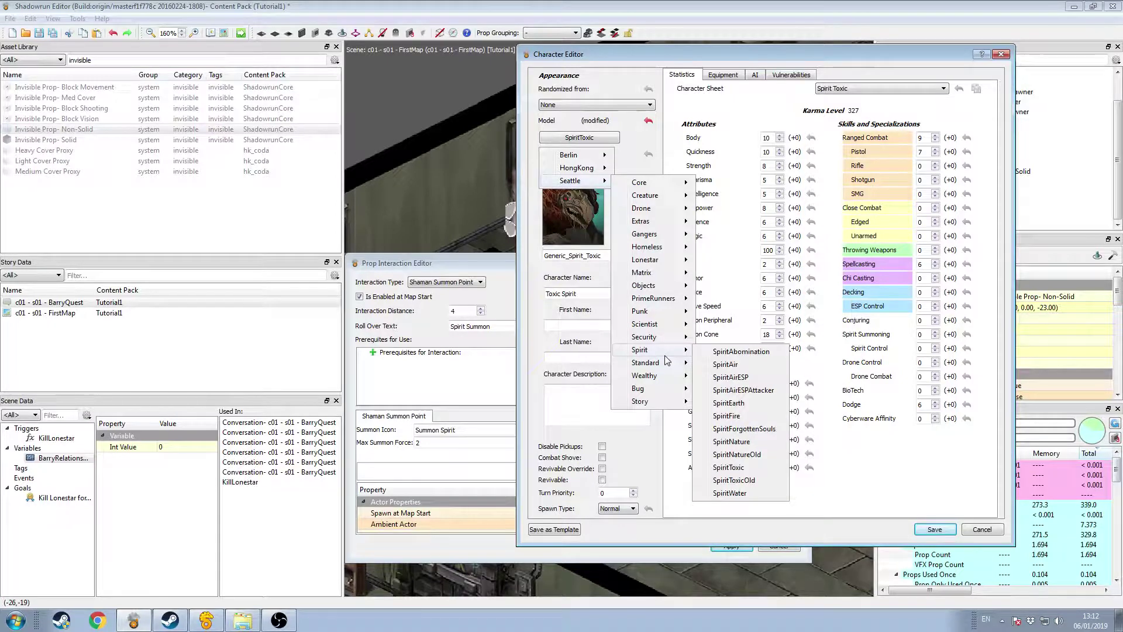
mouse_move(651, 415)
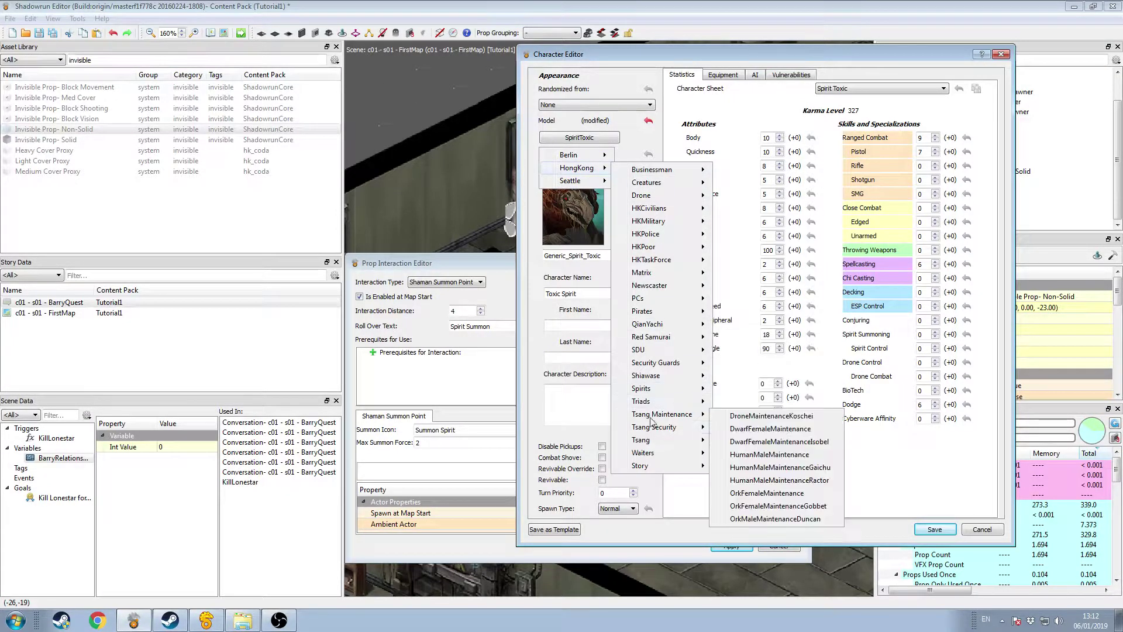
mouse_move(671, 391)
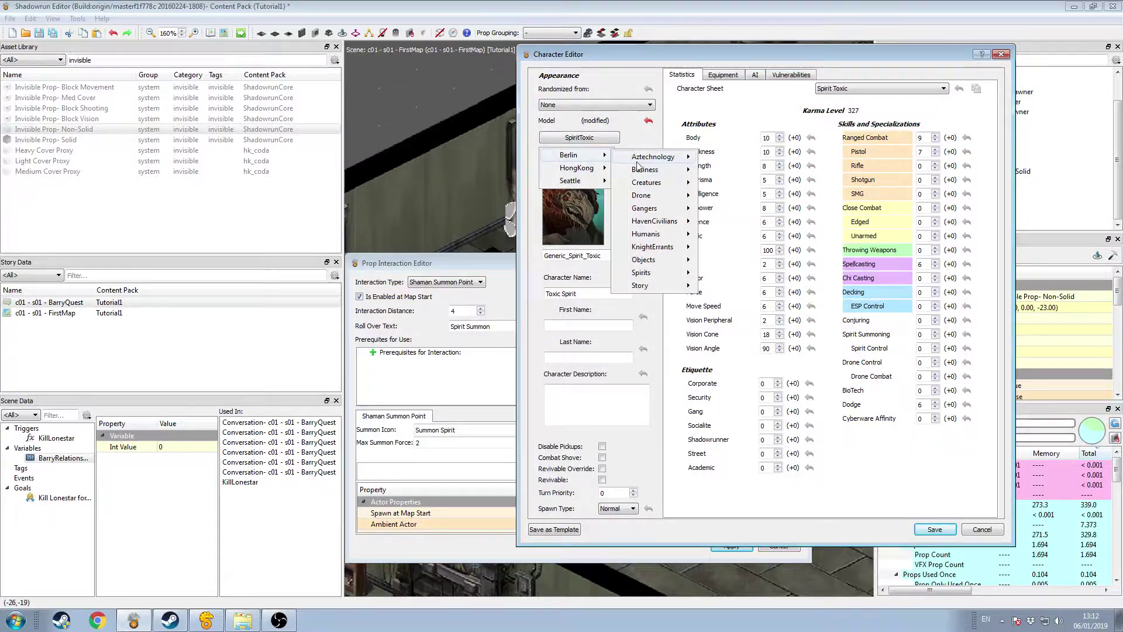
mouse_move(659, 279)
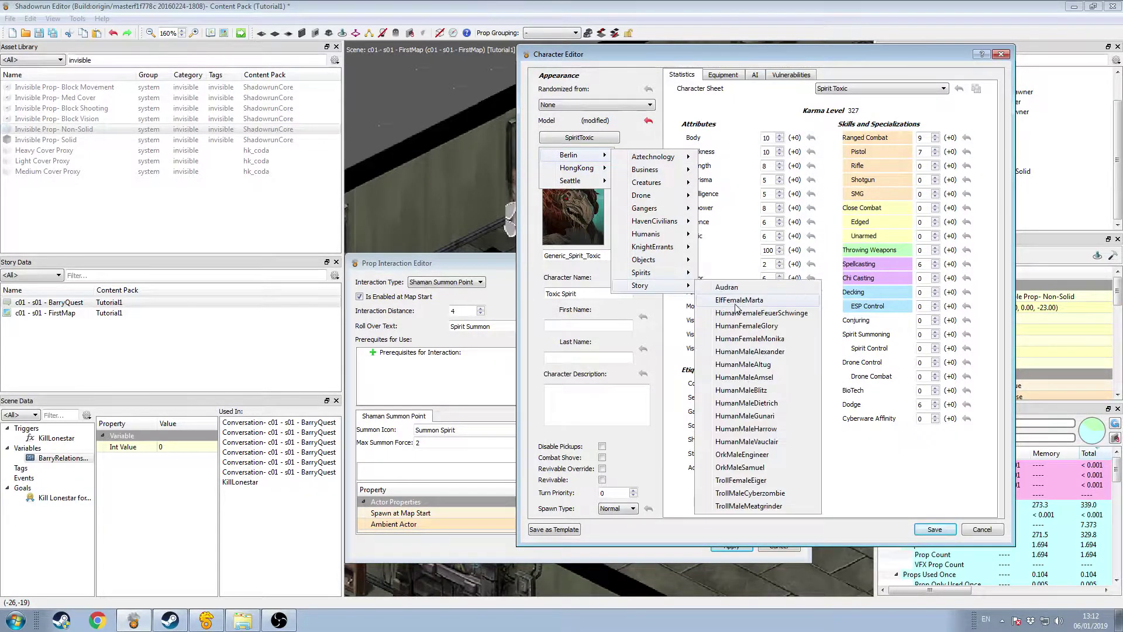
left_click(611, 76)
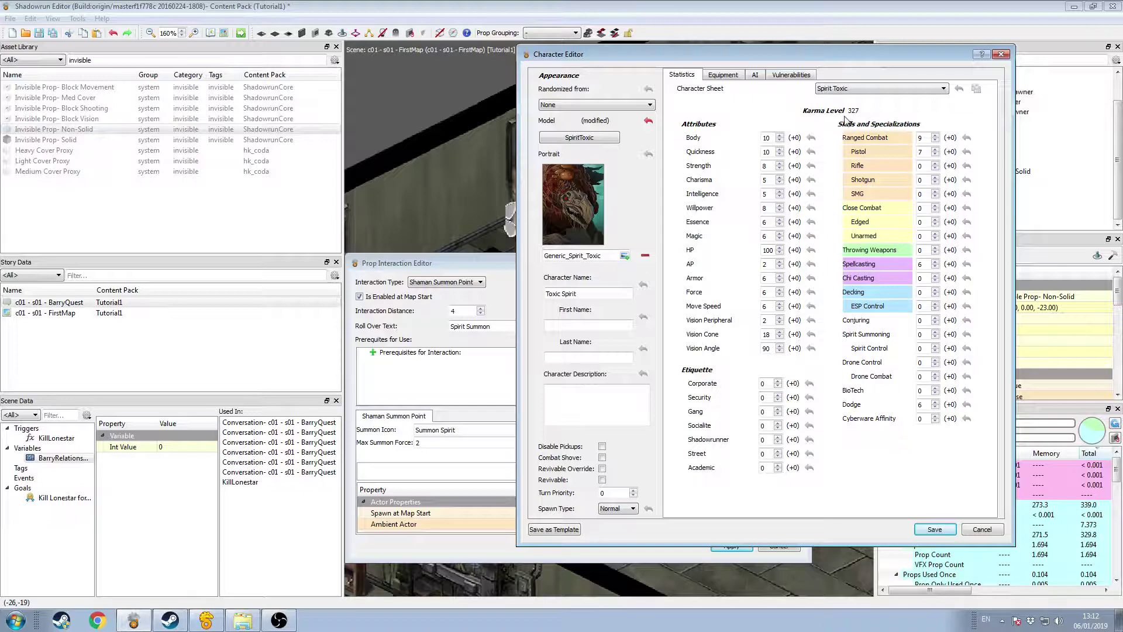
Select the Spirit Toxic F2 Gear equipment sheet for the Toxic Spirit, and discard the character and interaction edits.
left_click(716, 76)
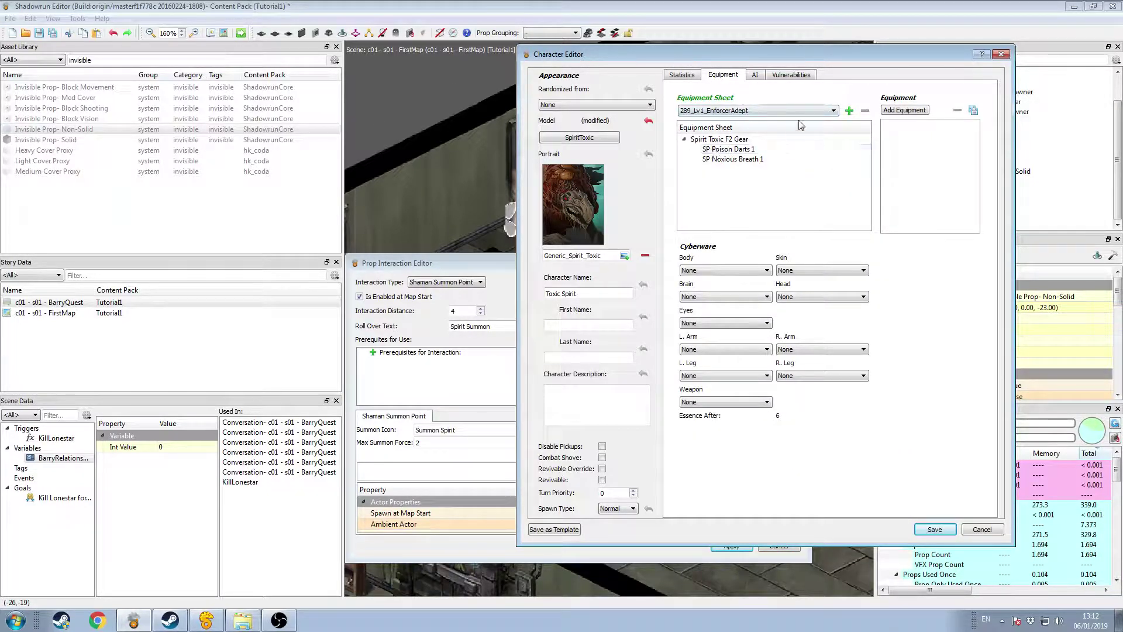
left_click(833, 110)
left_click_drag(833, 136, 763, 155)
scroll(762, 156, "down", 10)
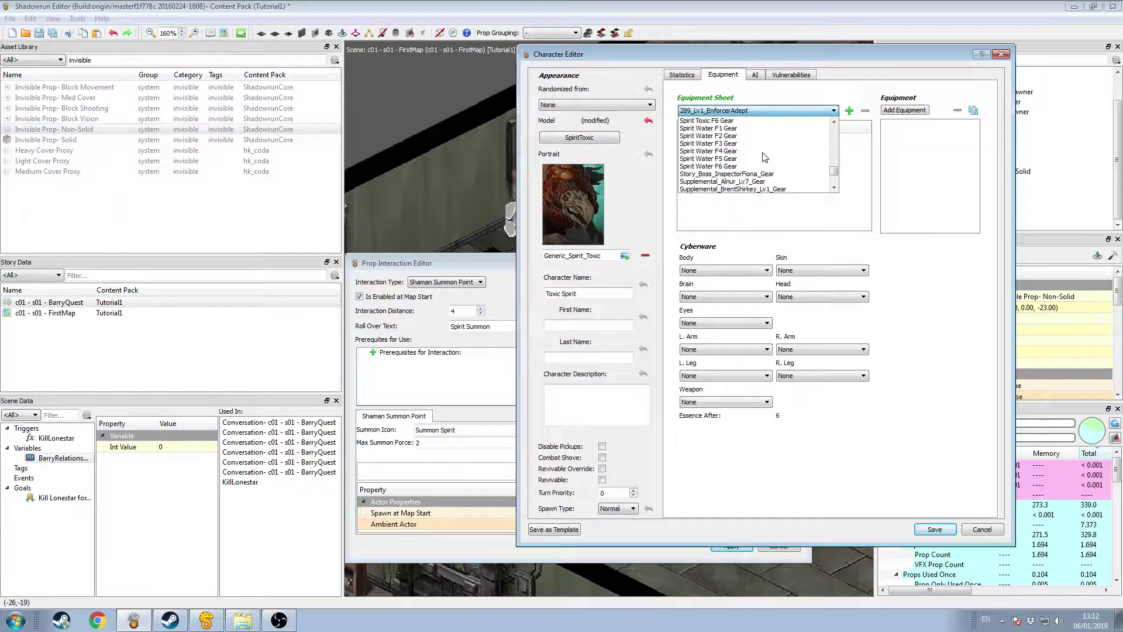
scroll(764, 157, "up", 2)
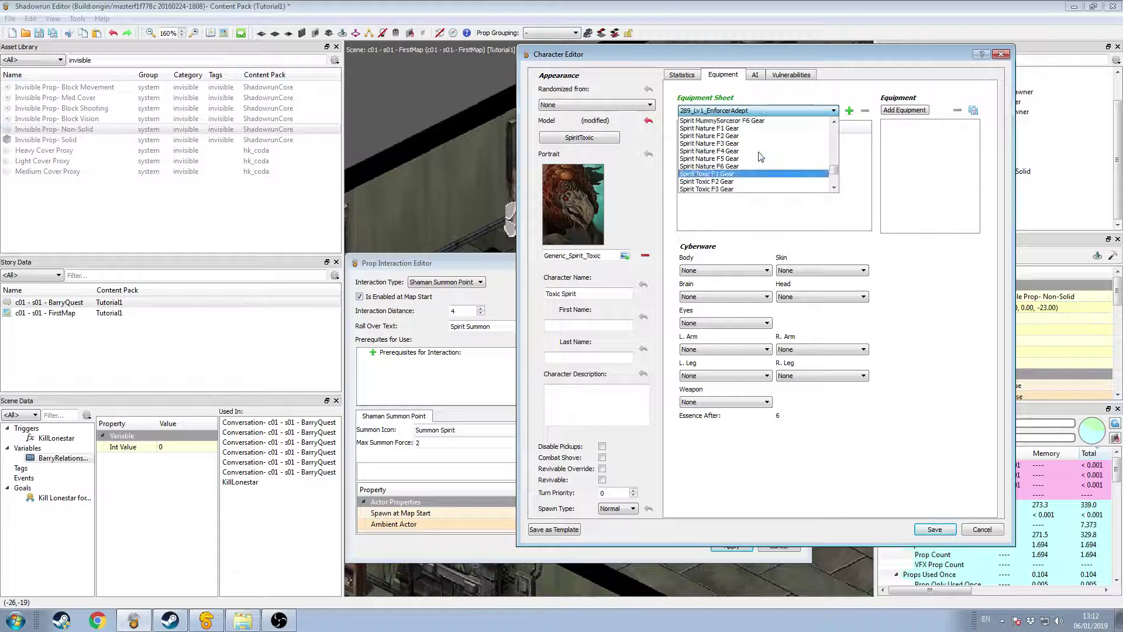
left_click(771, 181)
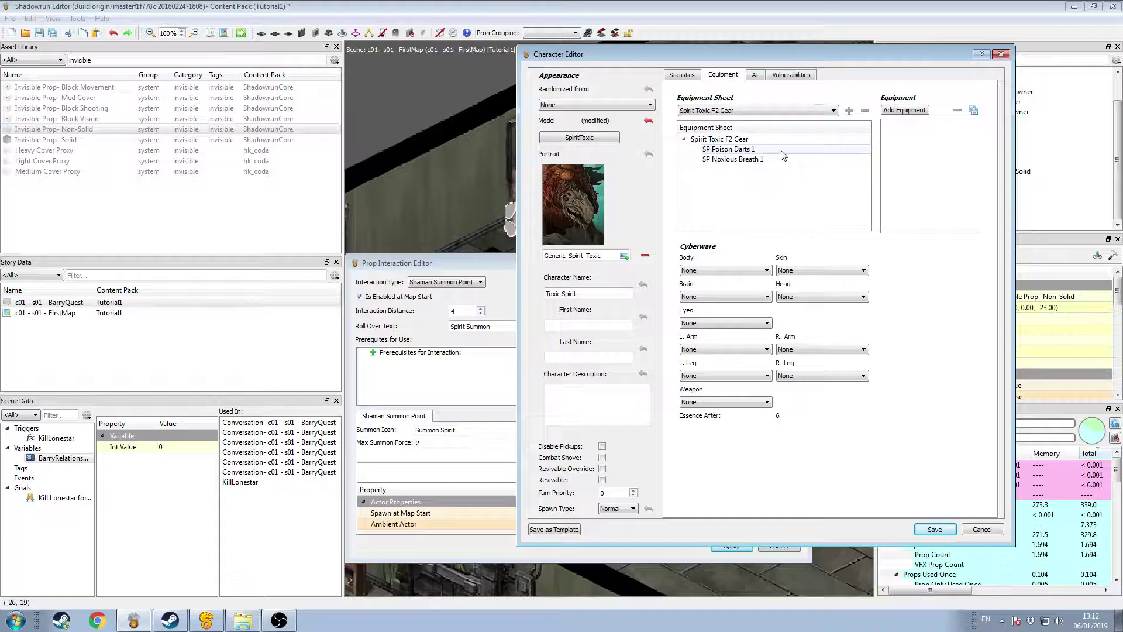
left_click(982, 530)
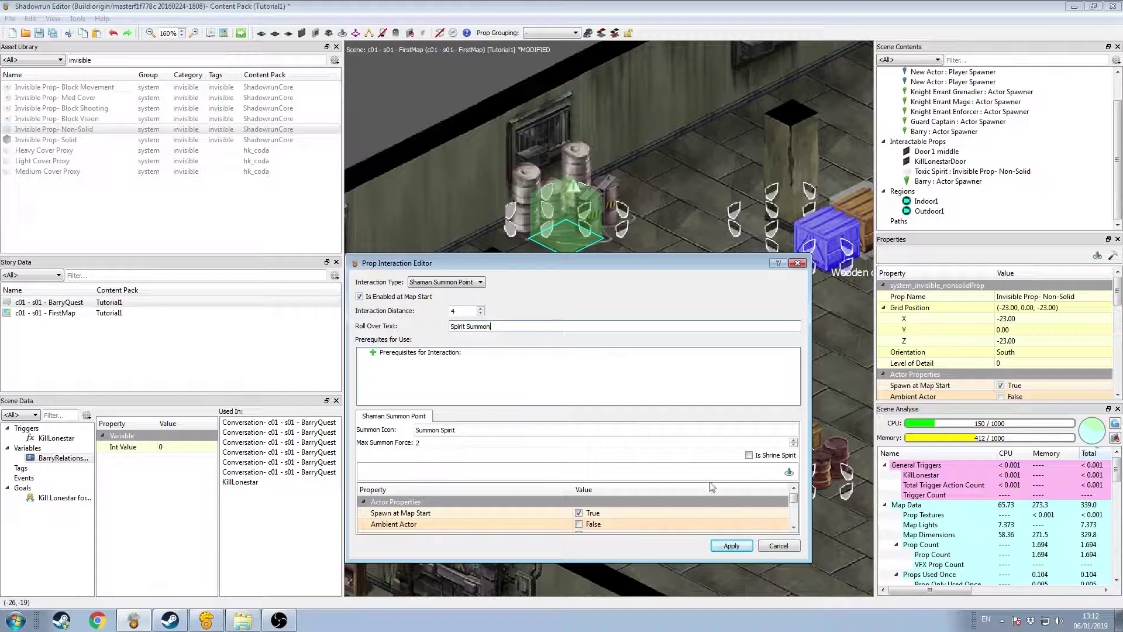
left_click(777, 546)
Move the Toxic Spirit prop away from the barrels to X -22, Z -21 and return it to X -23, Z -23.
left_click_drag(536, 234, 639, 297)
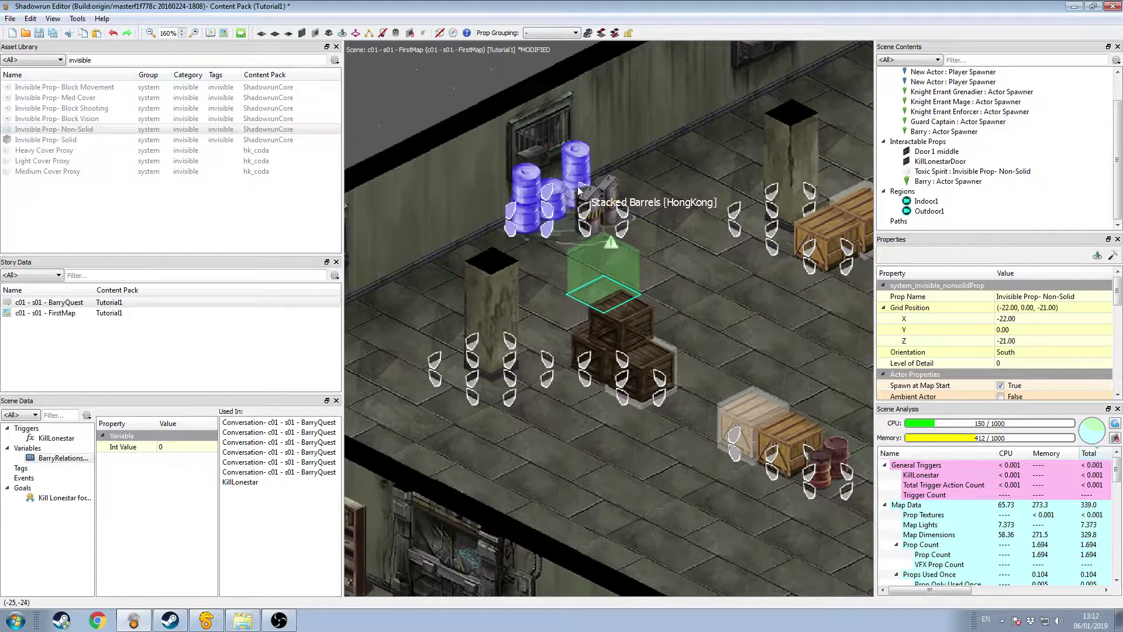
left_click_drag(603, 199, 658, 165)
mouse_move(584, 234)
left_mouse_down()
mouse_move(524, 319)
mouse_move(572, 245)
left_mouse_up()
left_click_drag(631, 192, 583, 221)
left_click_drag(618, 260, 550, 211)
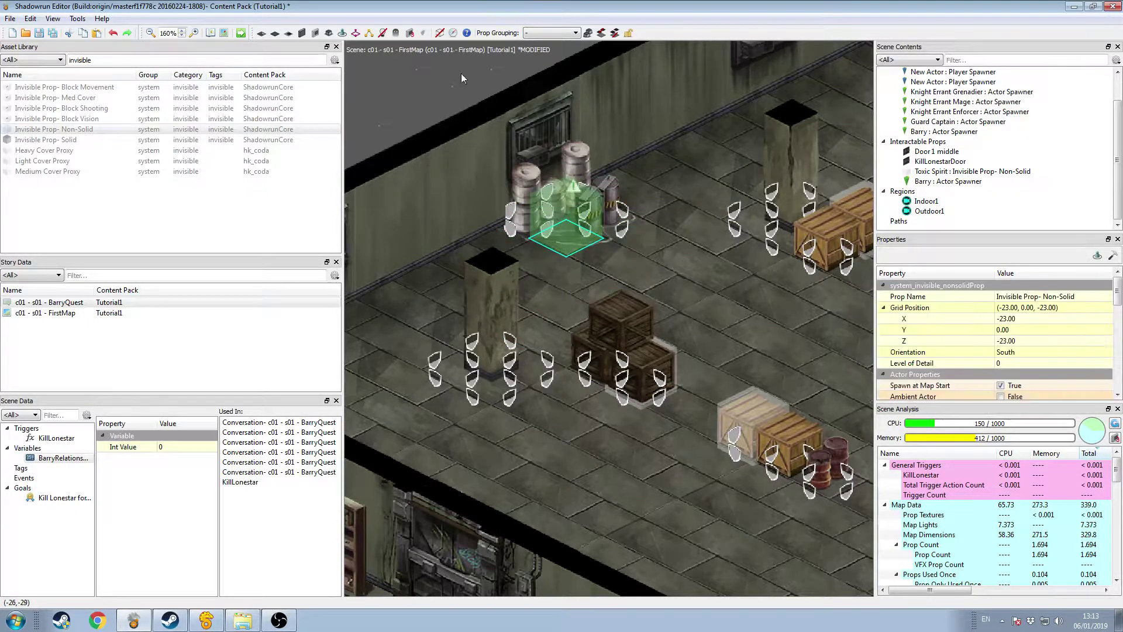
Show the map's lights again around the Toxic Spirit summon point.
left_click(382, 33)
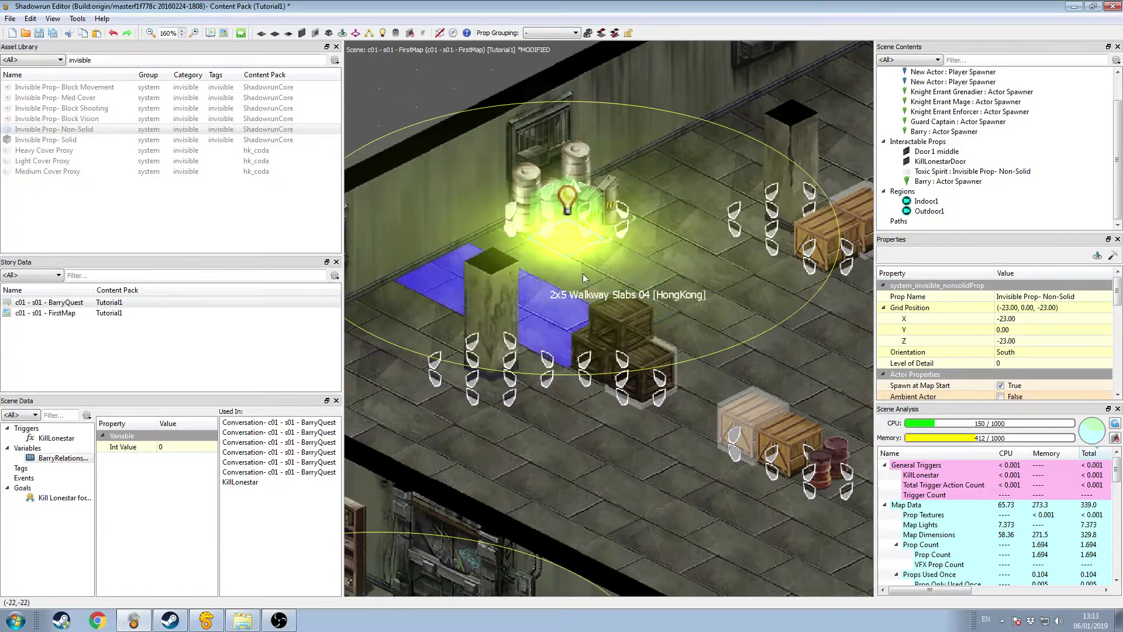
scroll(655, 273, "down", 3)
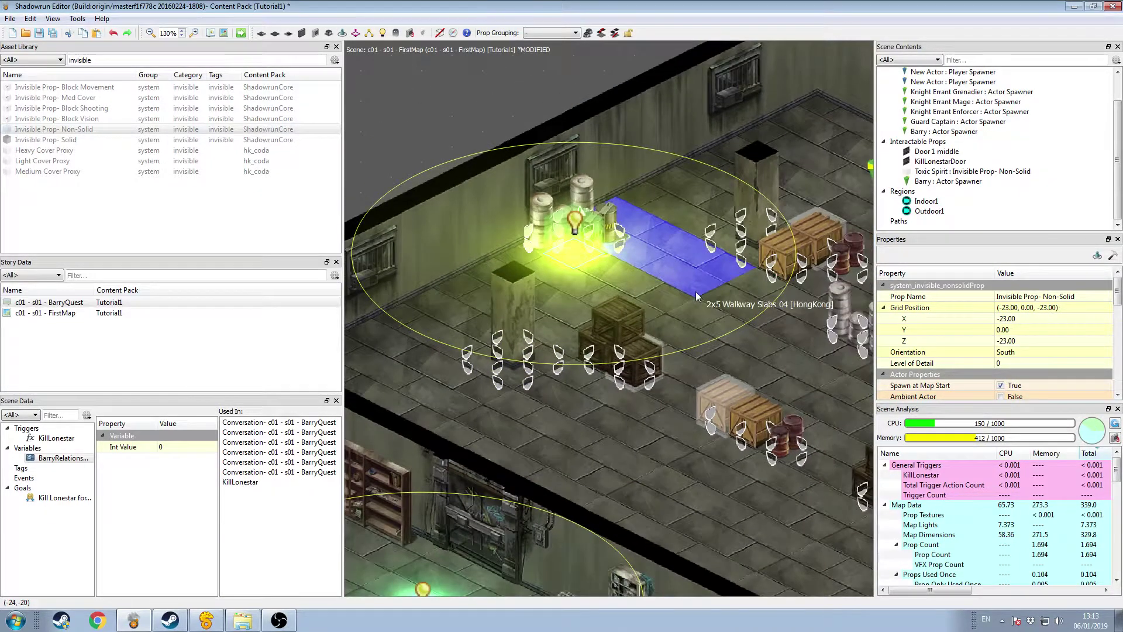
Look over the map from the barrel room through the hallway to the kitchen, including Barry's actor spawner.
scroll(696, 292, "down", 2)
middle_click_drag(747, 327, 614, 226)
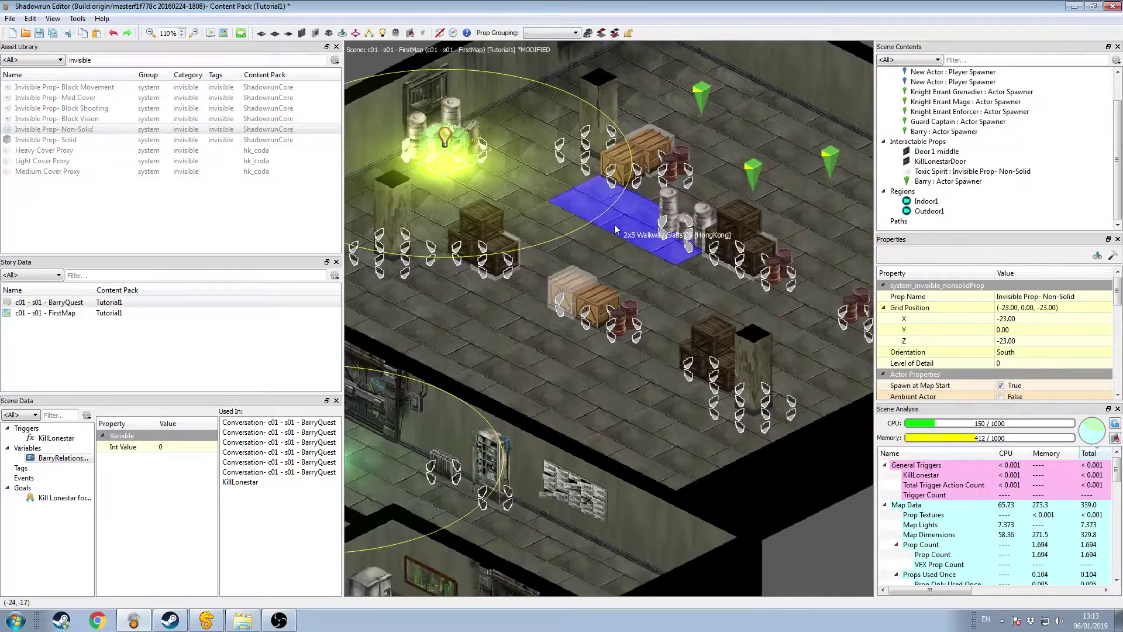
scroll(639, 188, "down", 2)
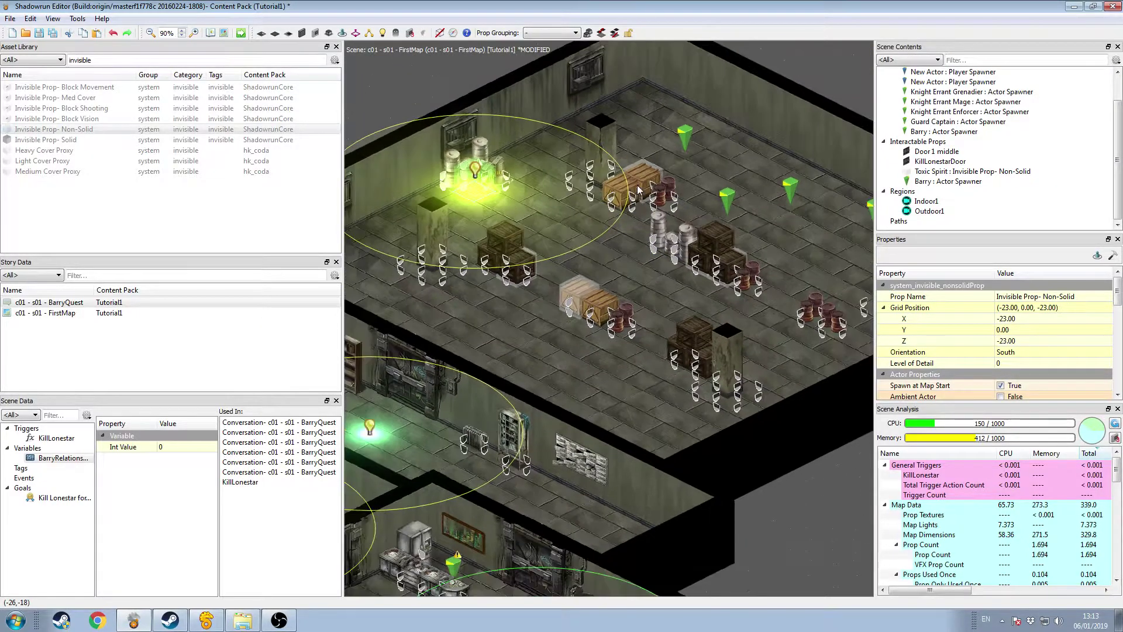
middle_click_drag(615, 351, 687, 264)
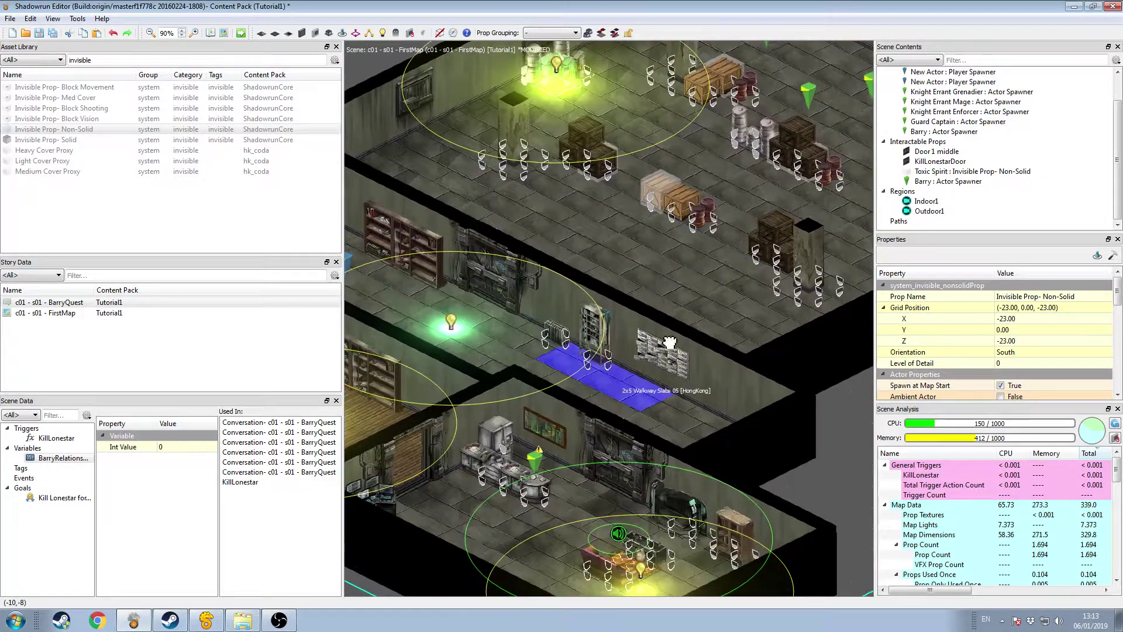
middle_click_drag(526, 331, 526, 260)
middle_click_drag(532, 316, 672, 280)
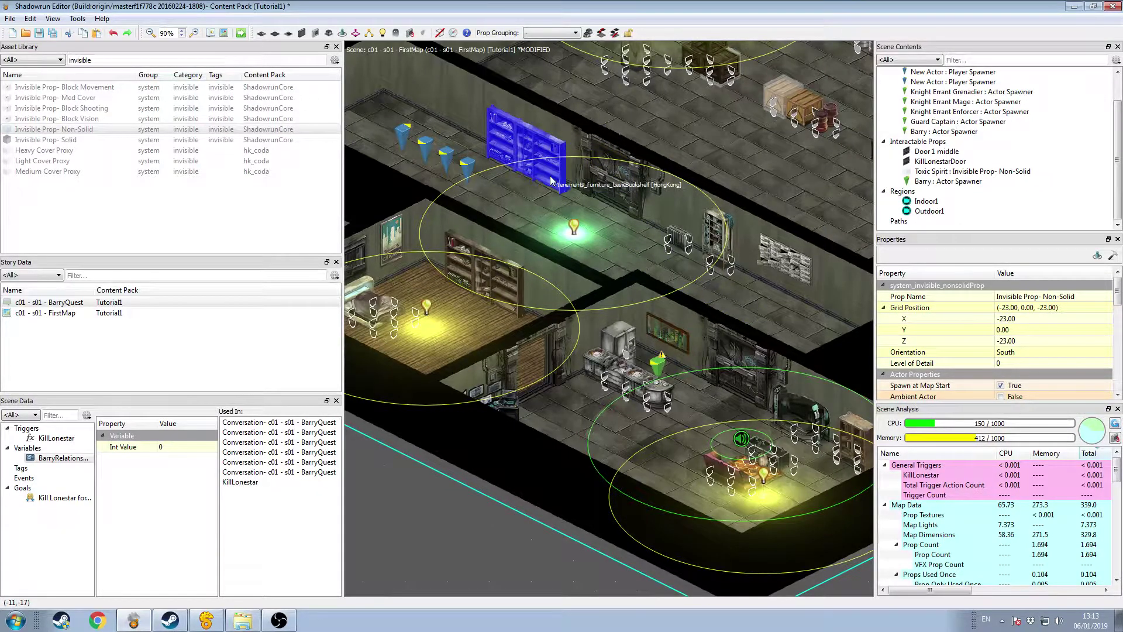
left_click(658, 369)
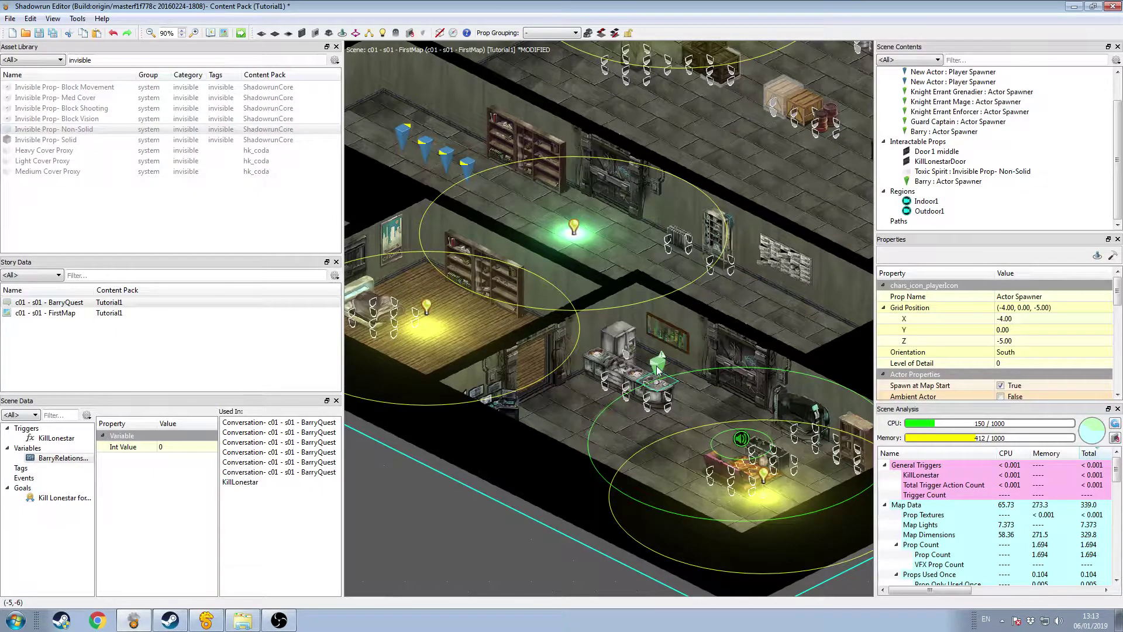
middle_click_drag(676, 239, 682, 187)
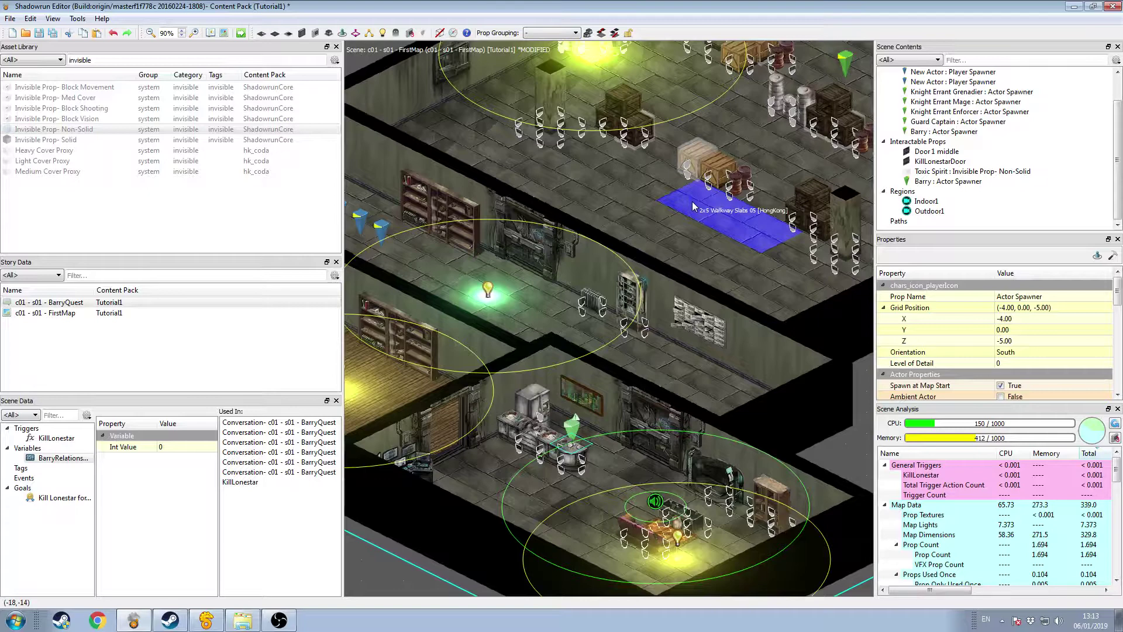
middle_click_drag(693, 201, 645, 208)
middle_click_drag(631, 317, 644, 280)
middle_click_drag(634, 399, 648, 381)
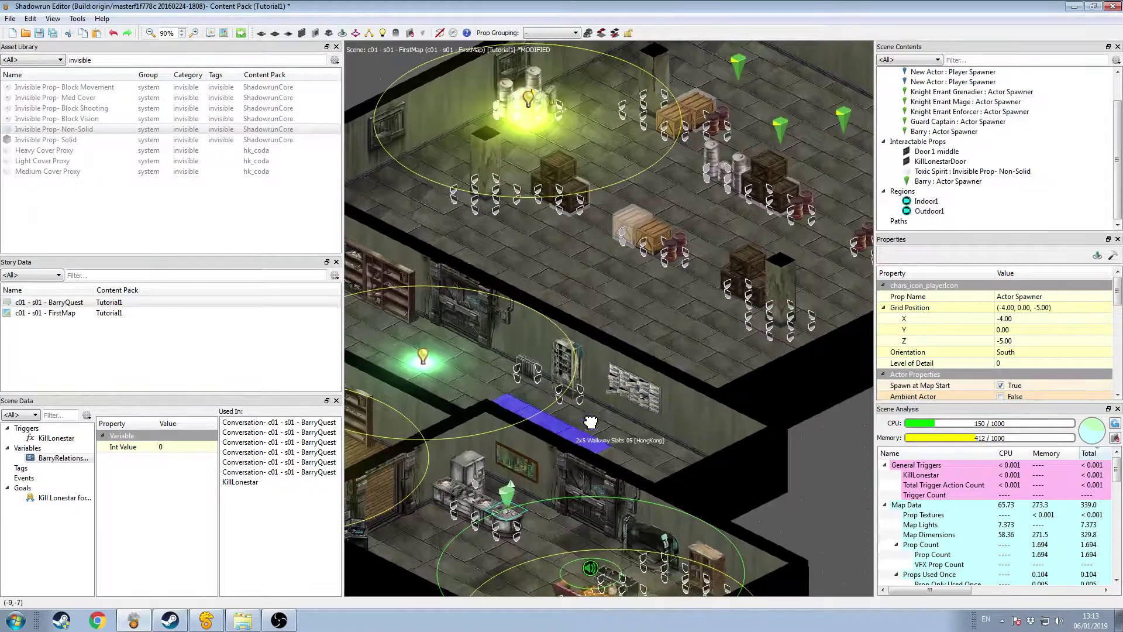
middle_click_drag(591, 423, 615, 398)
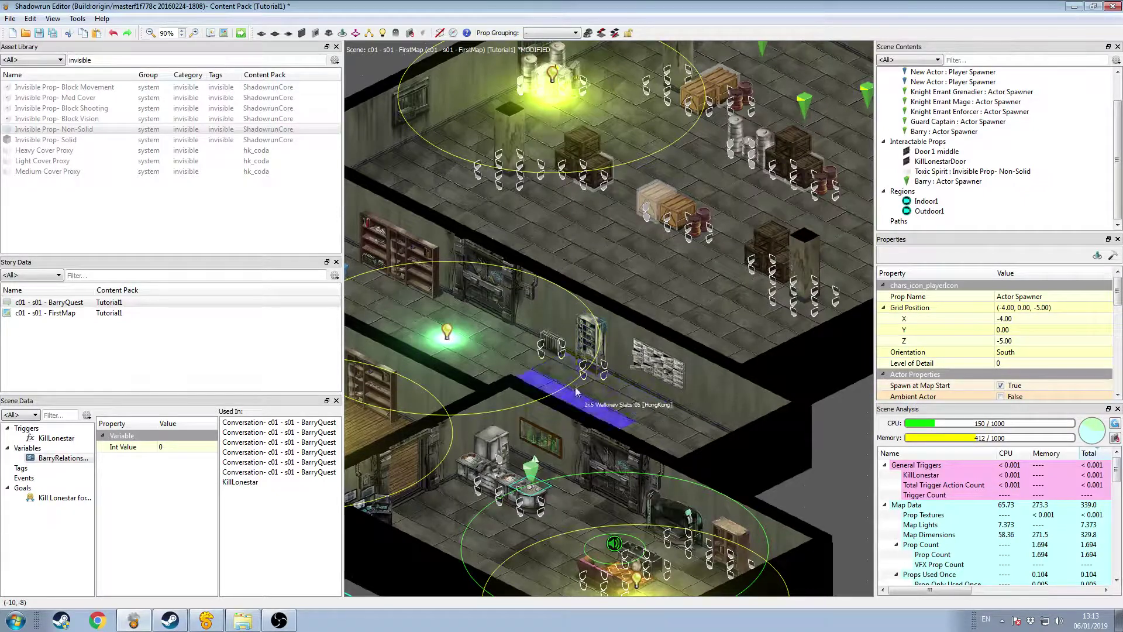
scroll(650, 318, "down", 2)
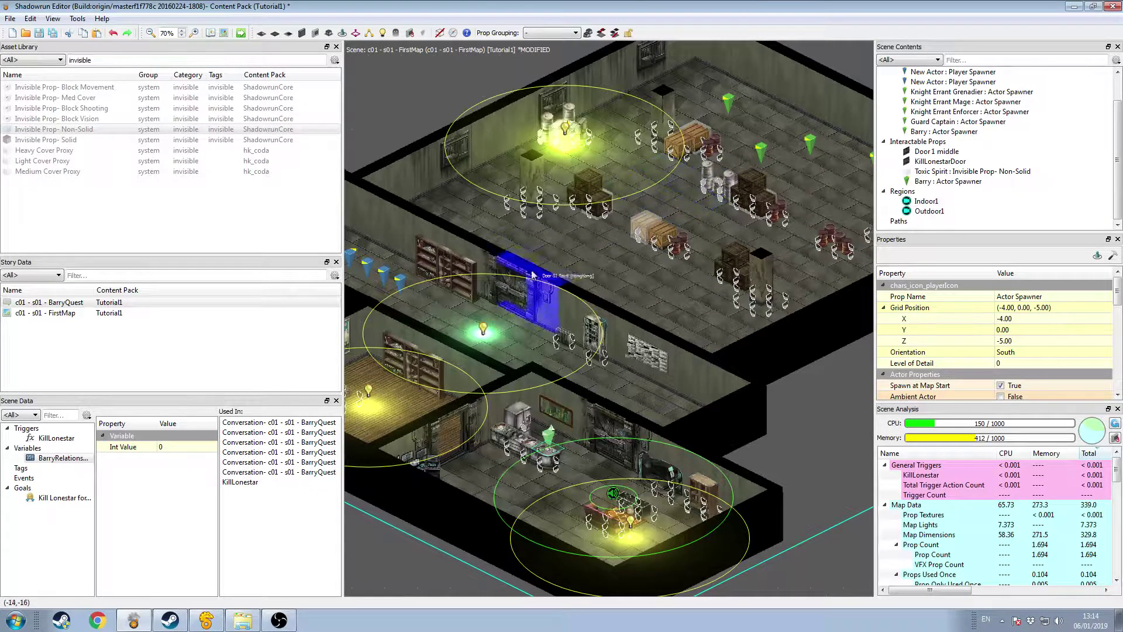
Add an Evaluate Goal prerequisite for Kill Lonestar for Barry to the KillLonestarDoor prop's door interaction.
mouse_move(508, 287)
left_mouse_down()
mouse_move(499, 364)
mouse_move(522, 319)
mouse_move(612, 223)
mouse_move(666, 297)
mouse_move(658, 348)
mouse_move(516, 289)
left_mouse_up()
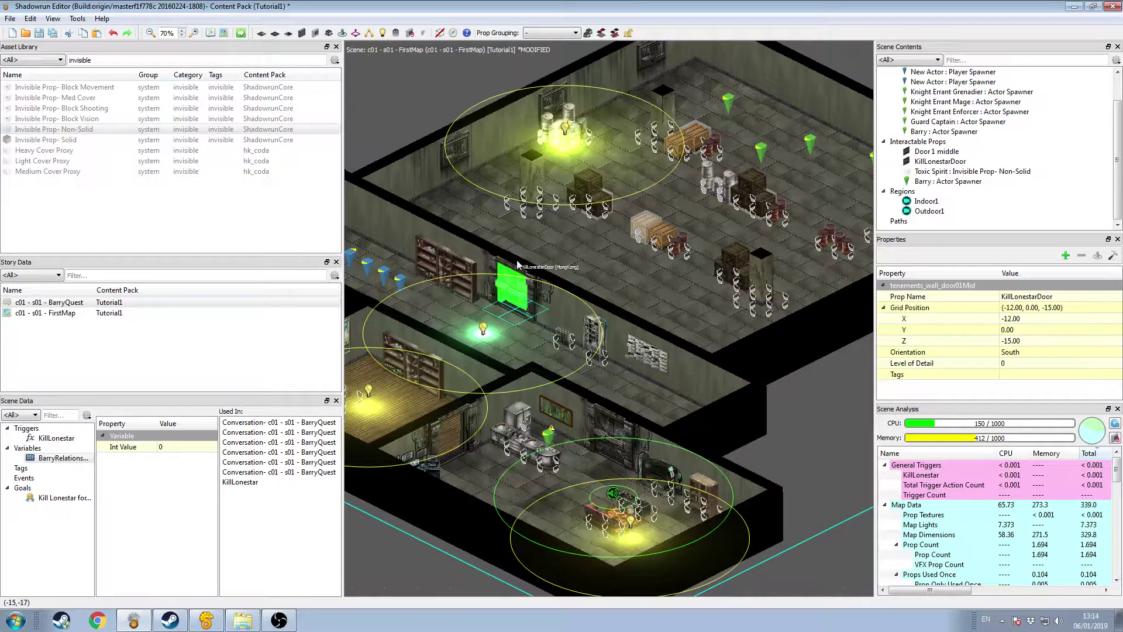
left_click(1112, 258)
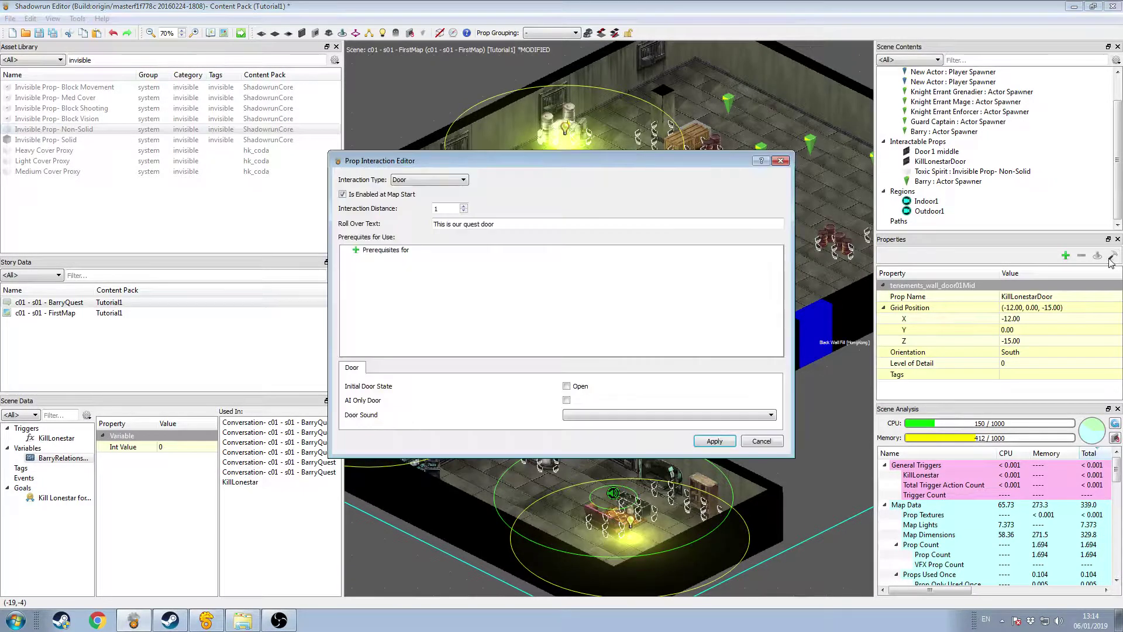
left_click(463, 179)
left_click(549, 191)
left_click(355, 250)
right_click(386, 261)
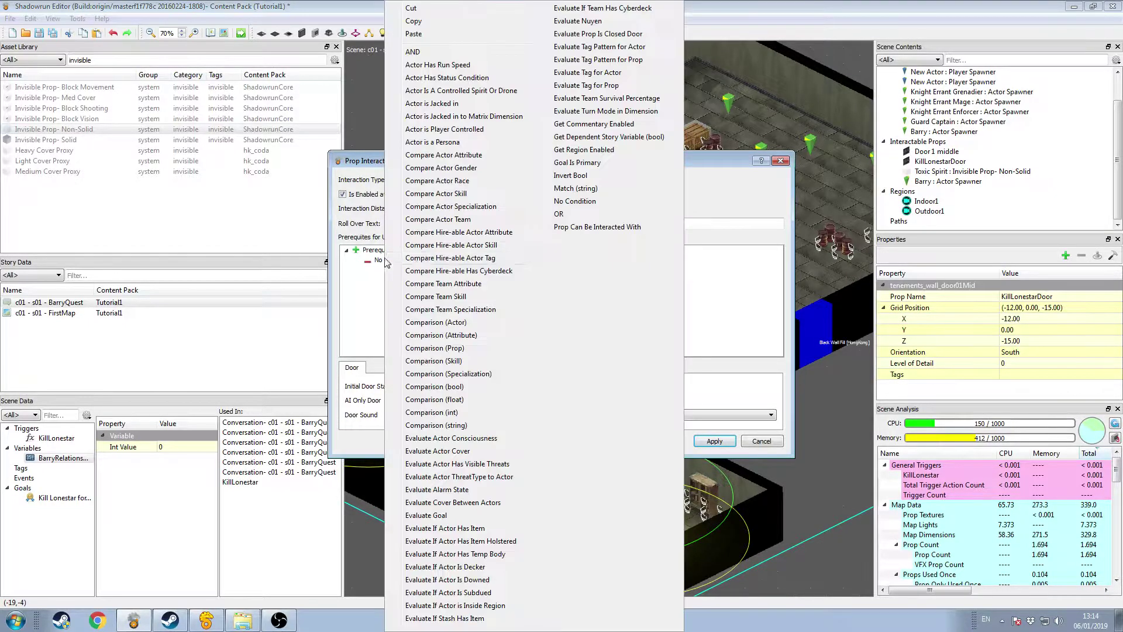
left_click(482, 516)
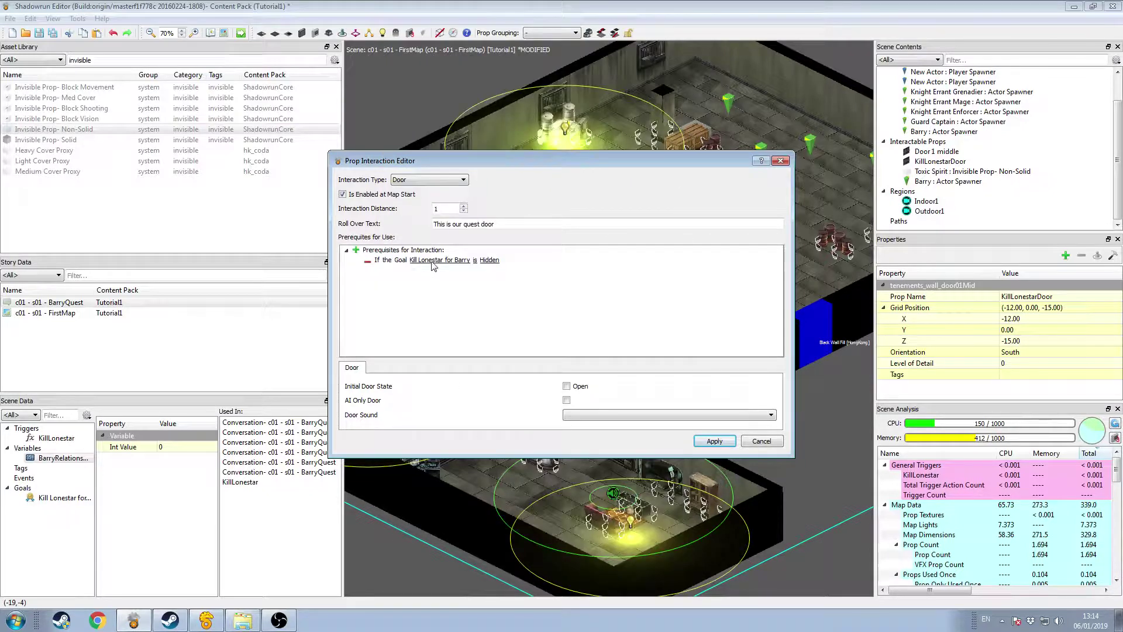
Set the goal status required by the quest door's prerequisite to Started and apply the interaction changes.
right_click(496, 263)
mouse_move(550, 317)
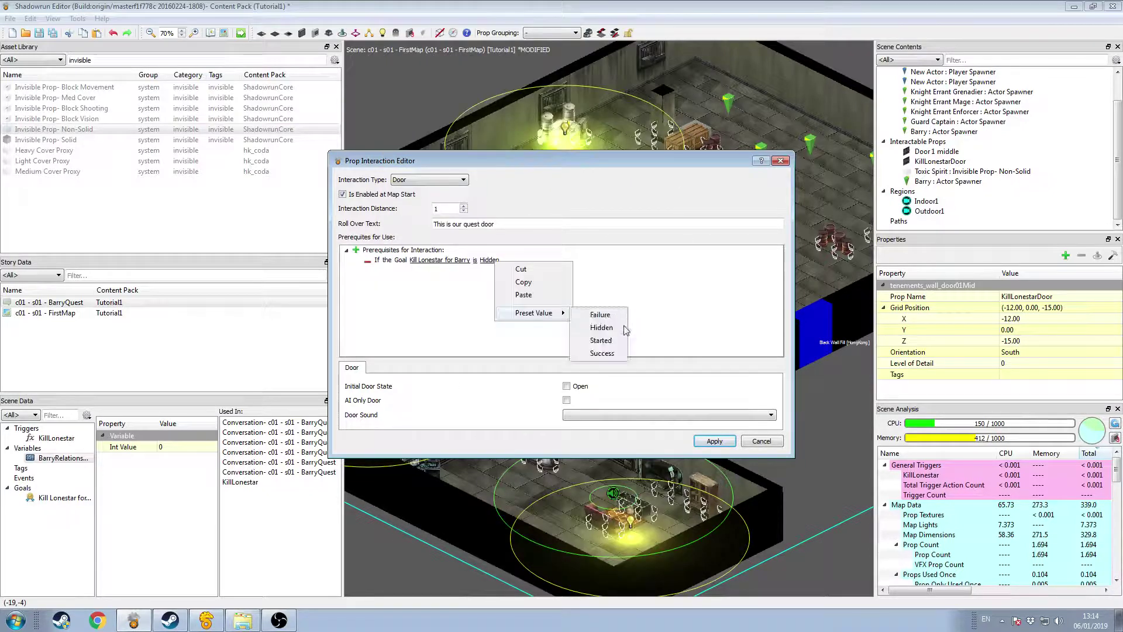
left_click(602, 359)
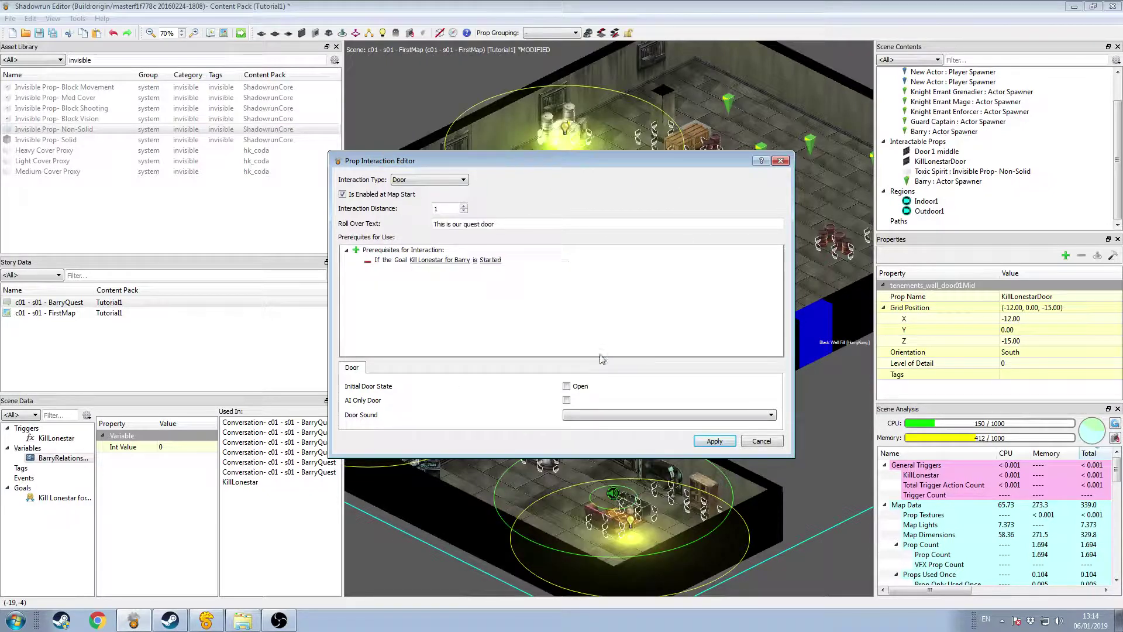
left_click(714, 441)
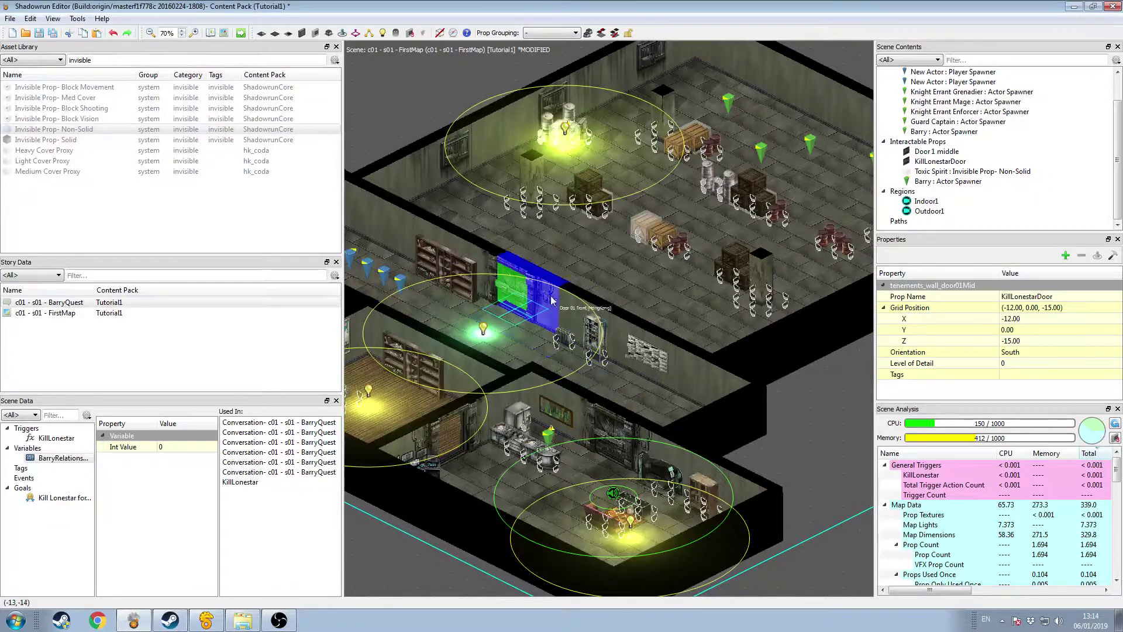
Examine the rooms around the quest door and select Barry's actor spawner in the kitchen.
scroll(500, 285, "up", 3)
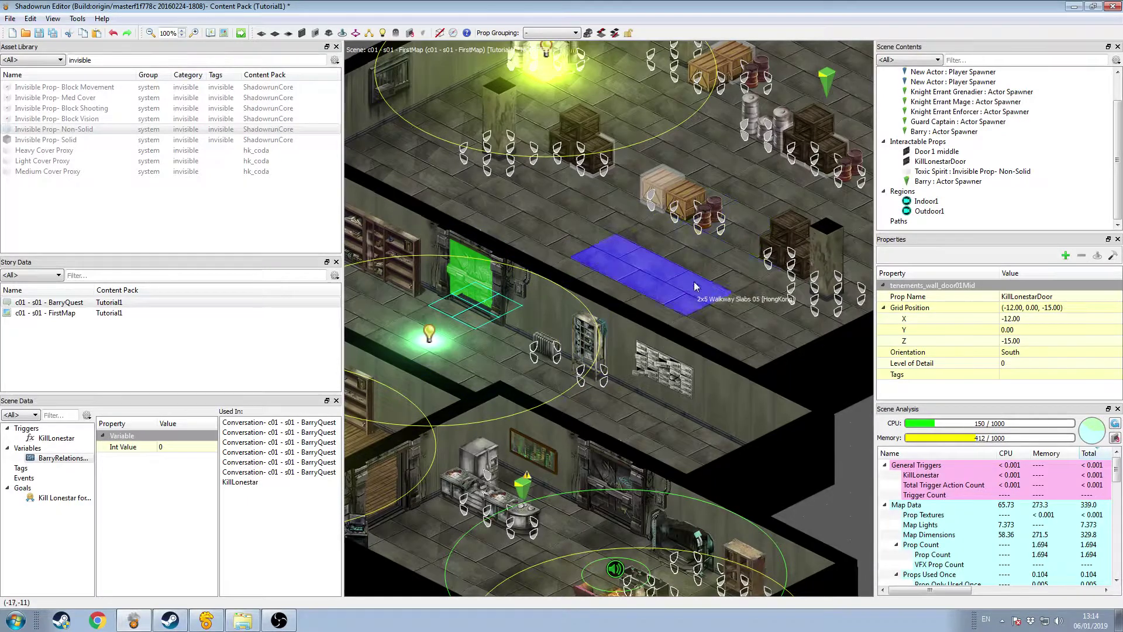
scroll(702, 296, "down", 2)
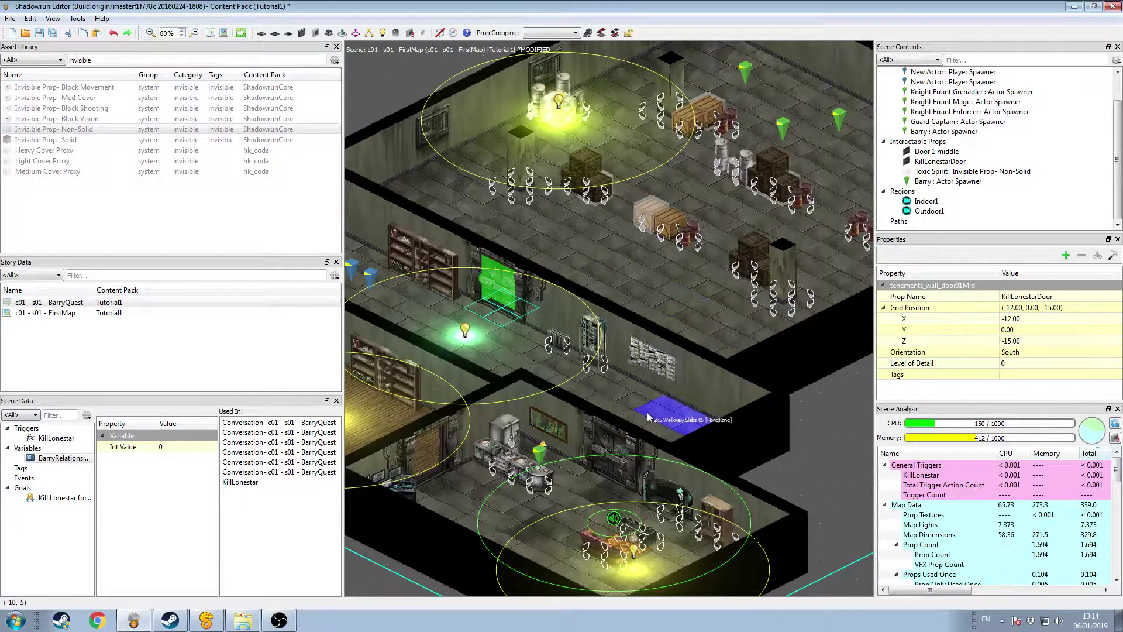
middle_click_drag(647, 412, 676, 378)
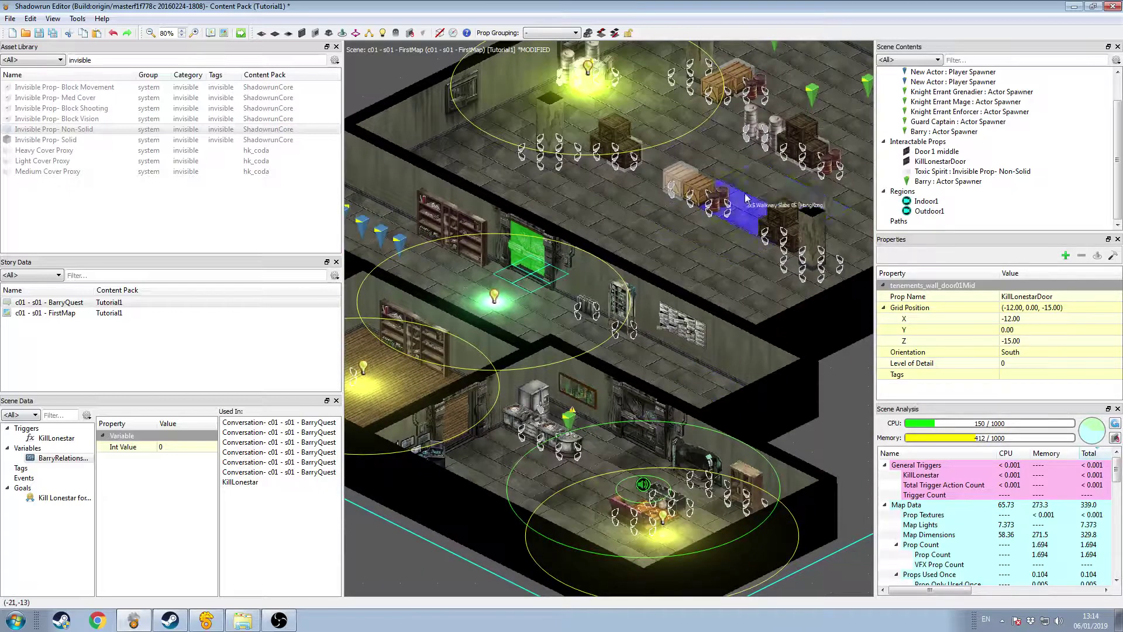
middle_click_drag(783, 156, 772, 170)
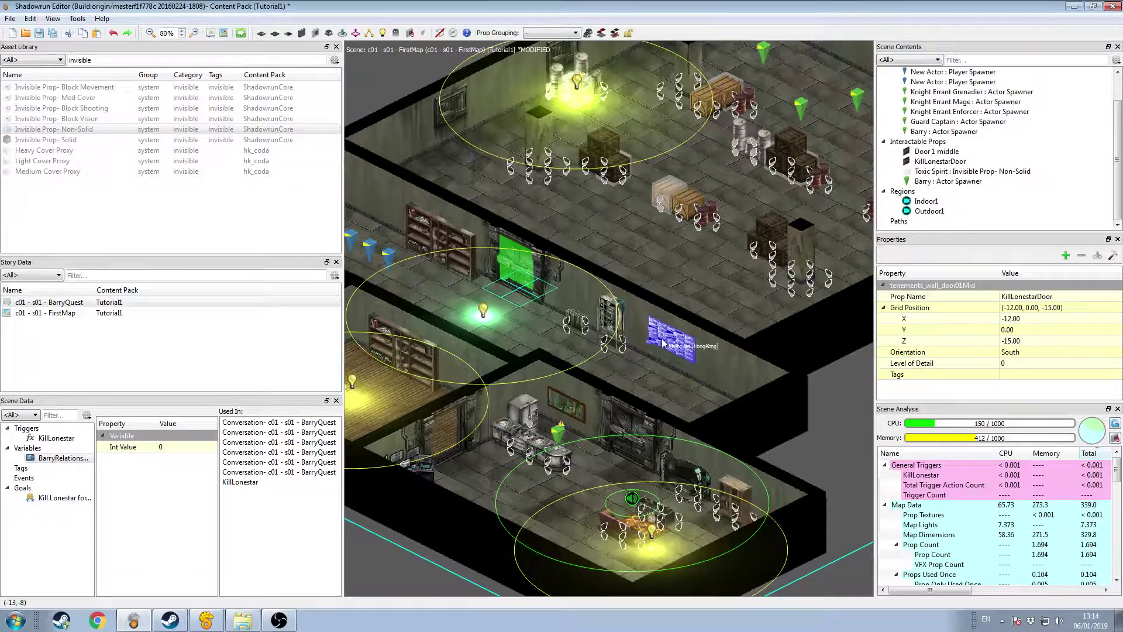
middle_click_drag(667, 344, 667, 320)
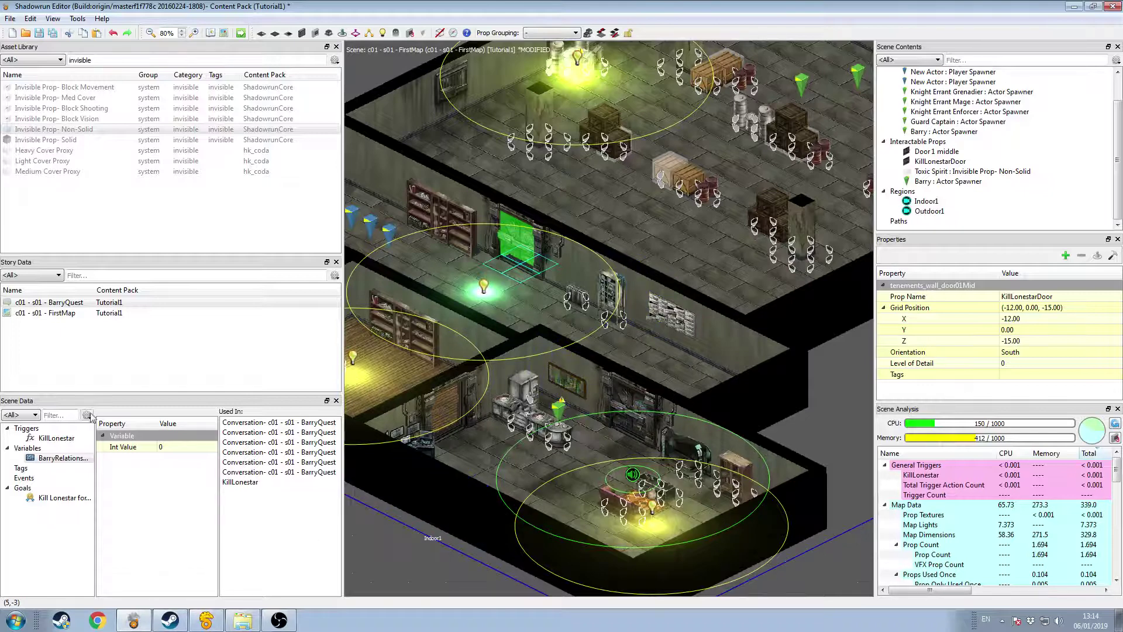
left_click(557, 414)
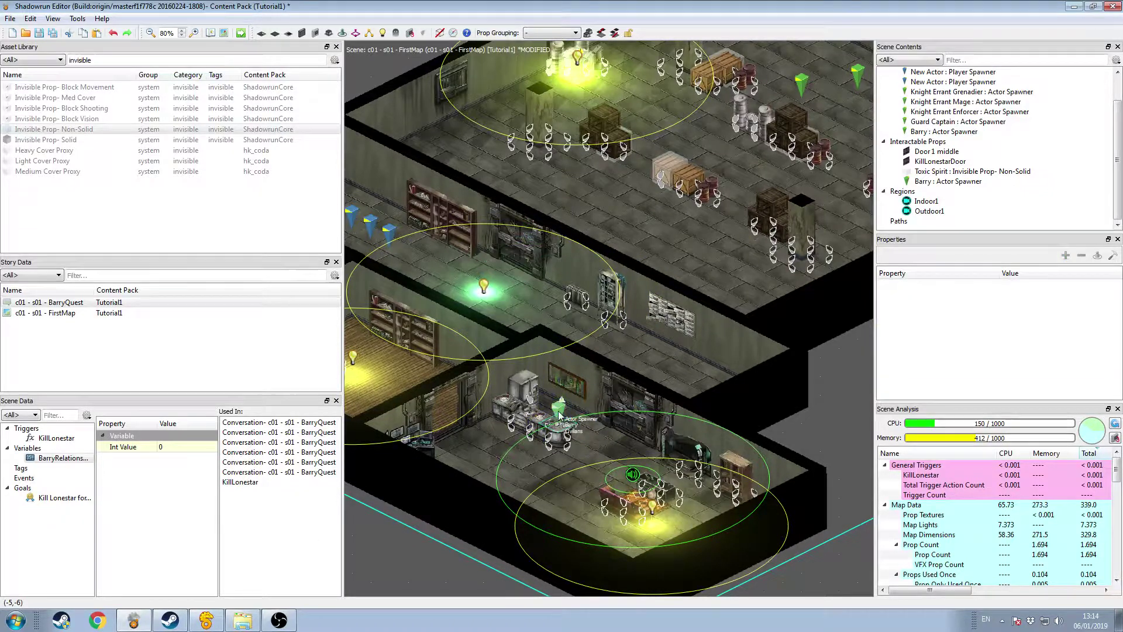
Review the KillLonestar trigger's conditions and actions alongside the enemy spawners on the map.
left_click(56, 438)
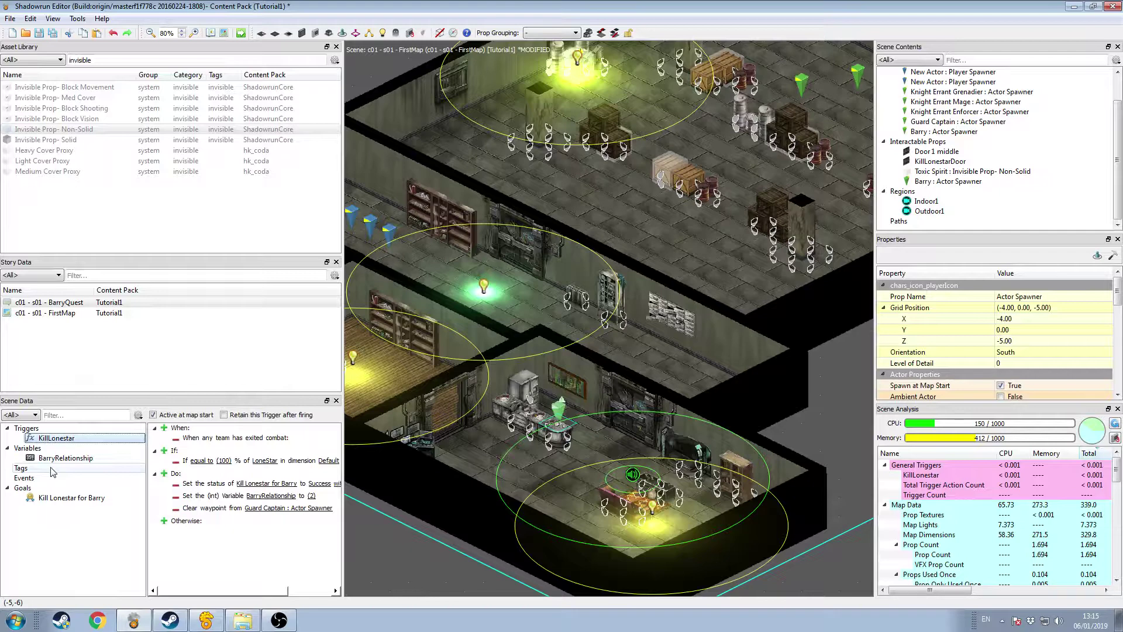
left_click(268, 438)
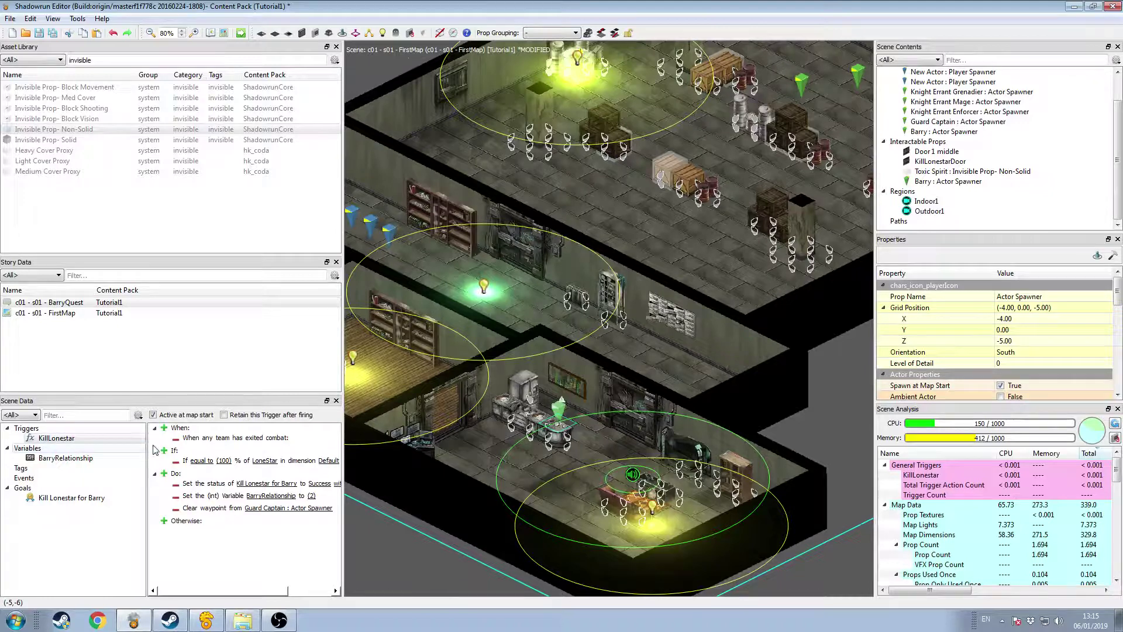
key("Up")
key("Right")
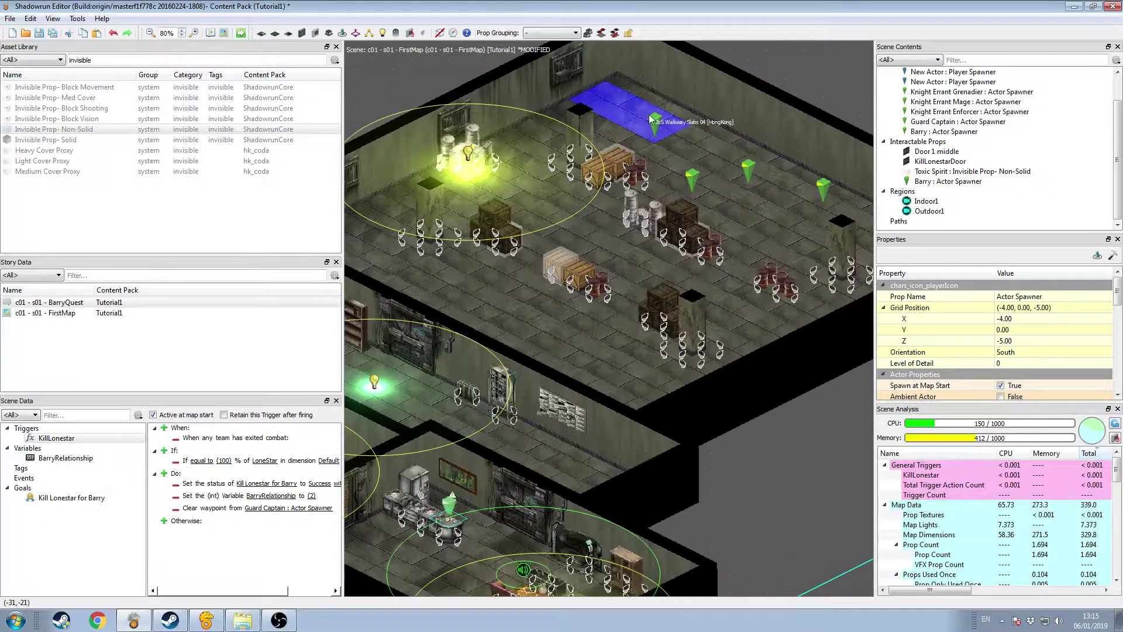
middle_click_drag(536, 409, 567, 299)
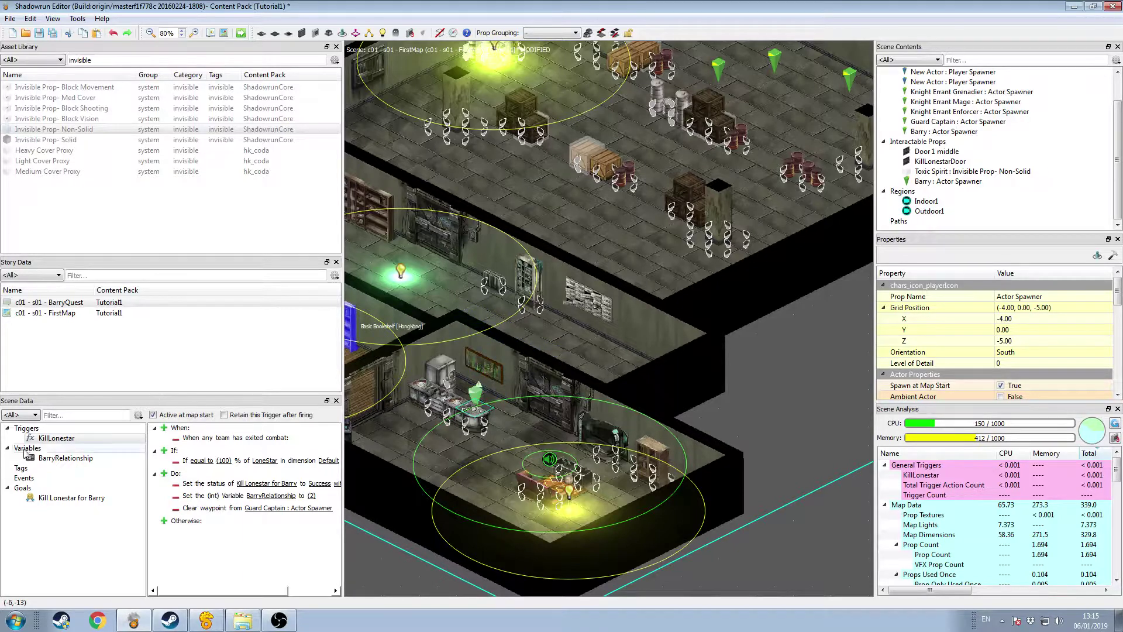
Inspect the BarryRelationship variable, and read through the BarryQuest conversation tree before closing it.
left_click(73, 458)
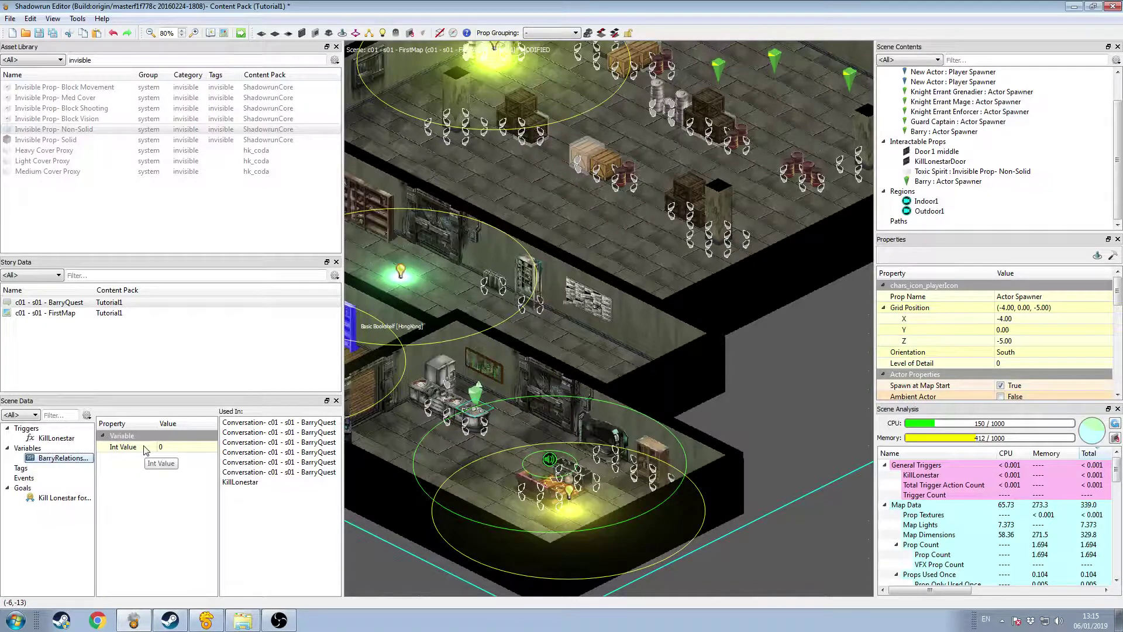
double_click(47, 302)
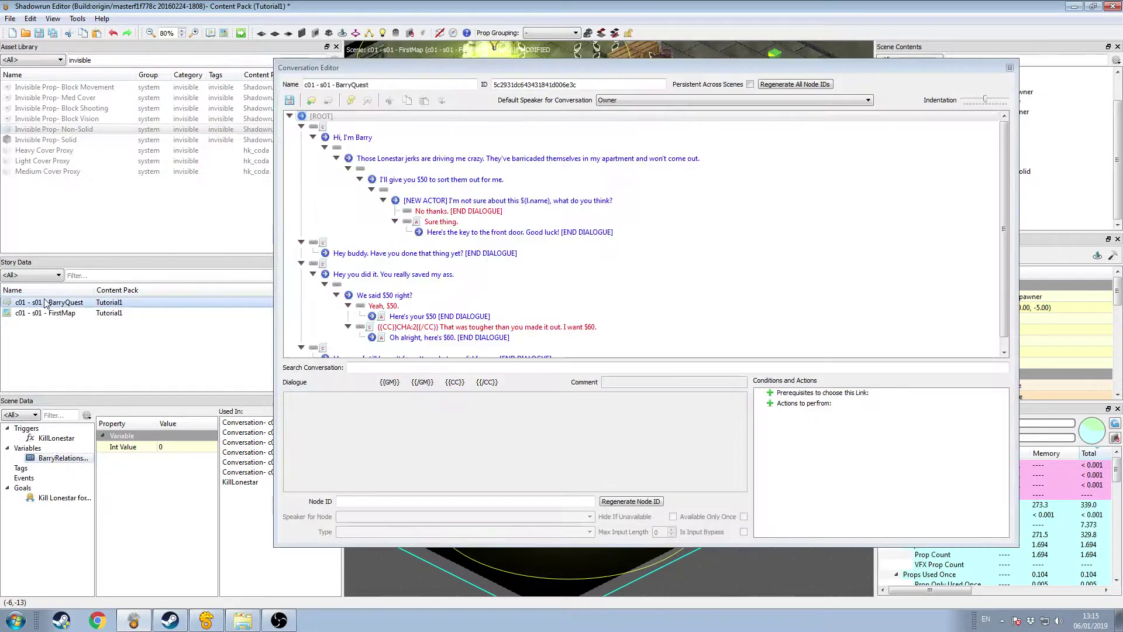
scroll(314, 279, "down", 1)
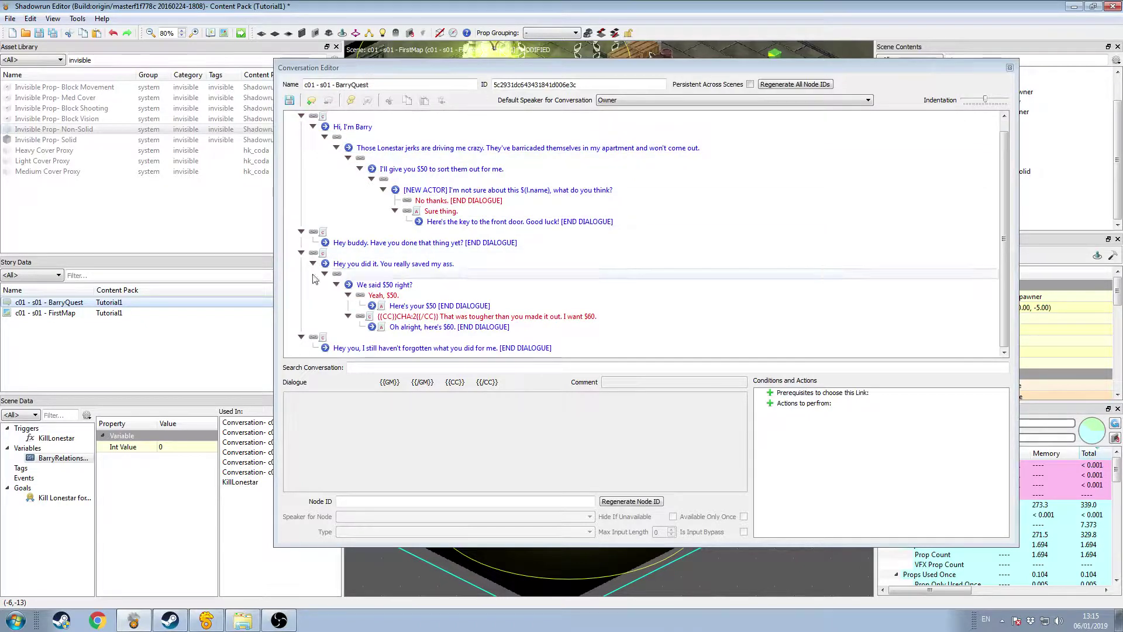
scroll(314, 278, "up", 1)
scroll(351, 316, "down", 1)
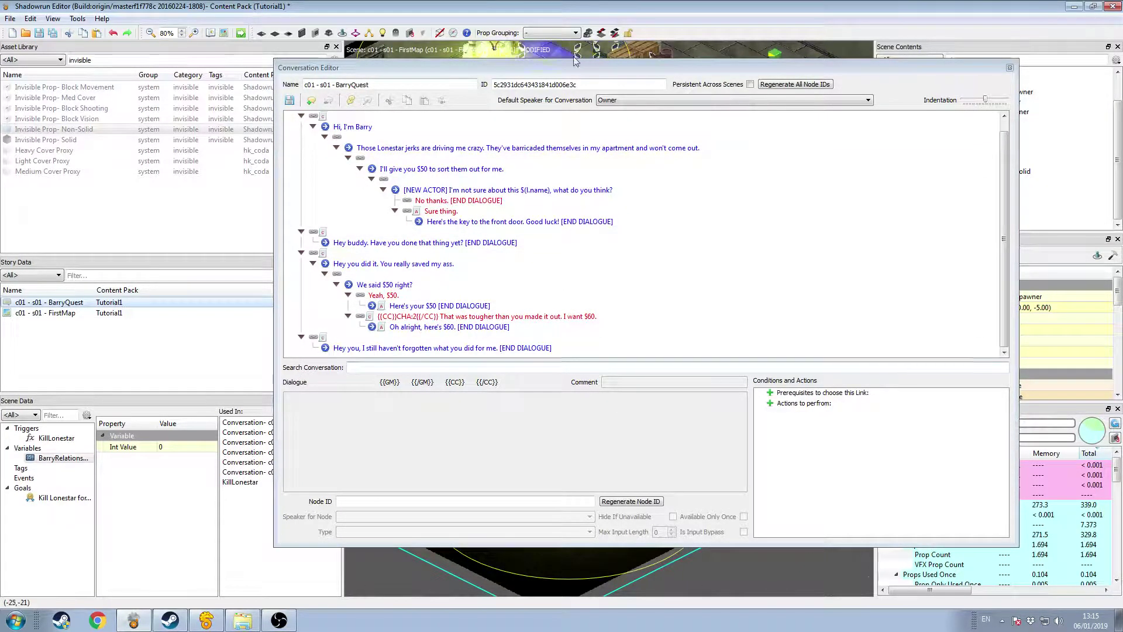
mouse_move(661, 72)
left_mouse_down()
mouse_move(675, 246)
mouse_move(661, 82)
left_mouse_up()
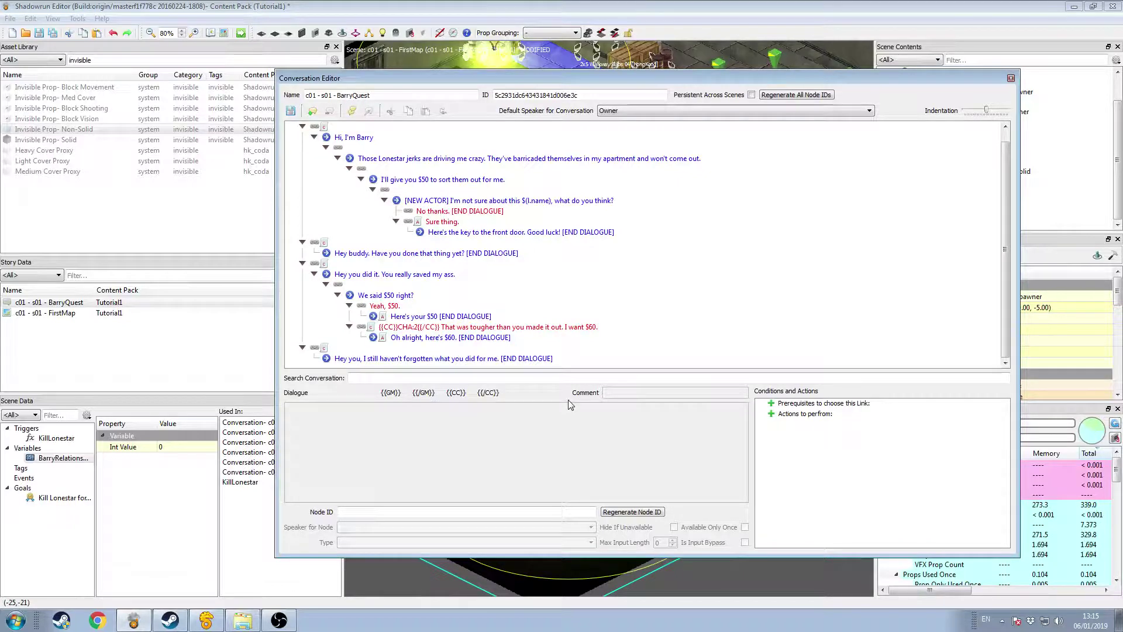
left_click(1011, 78)
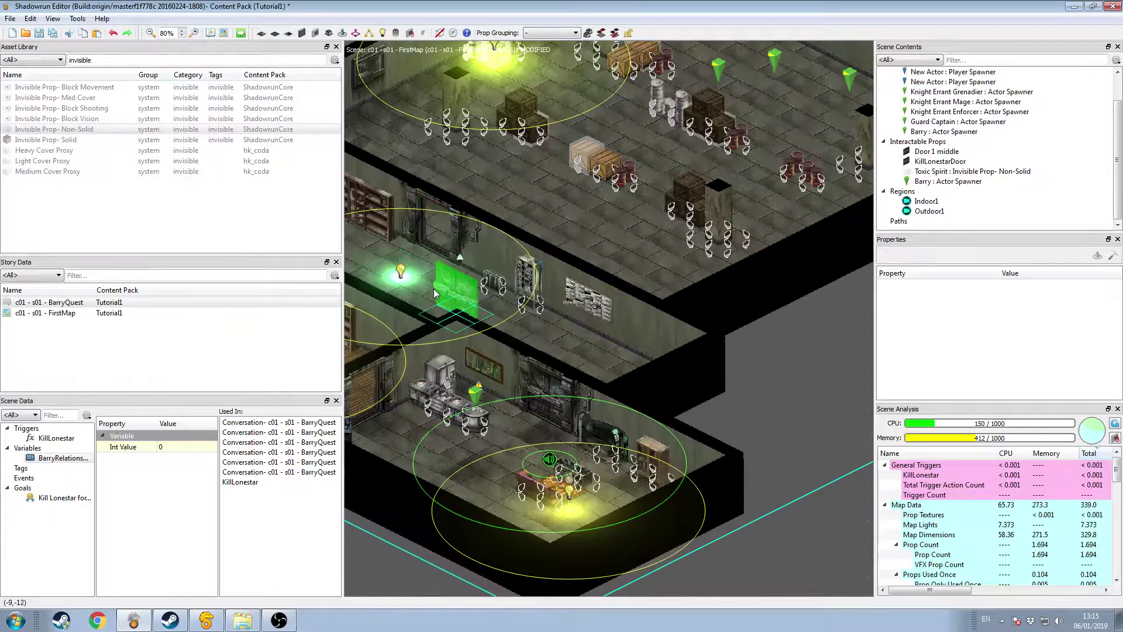
Check the KillLonestarDoor prop once more, deselect it, and save the FirstMap scene.
left_click(431, 233)
scroll(657, 347, "down", 1)
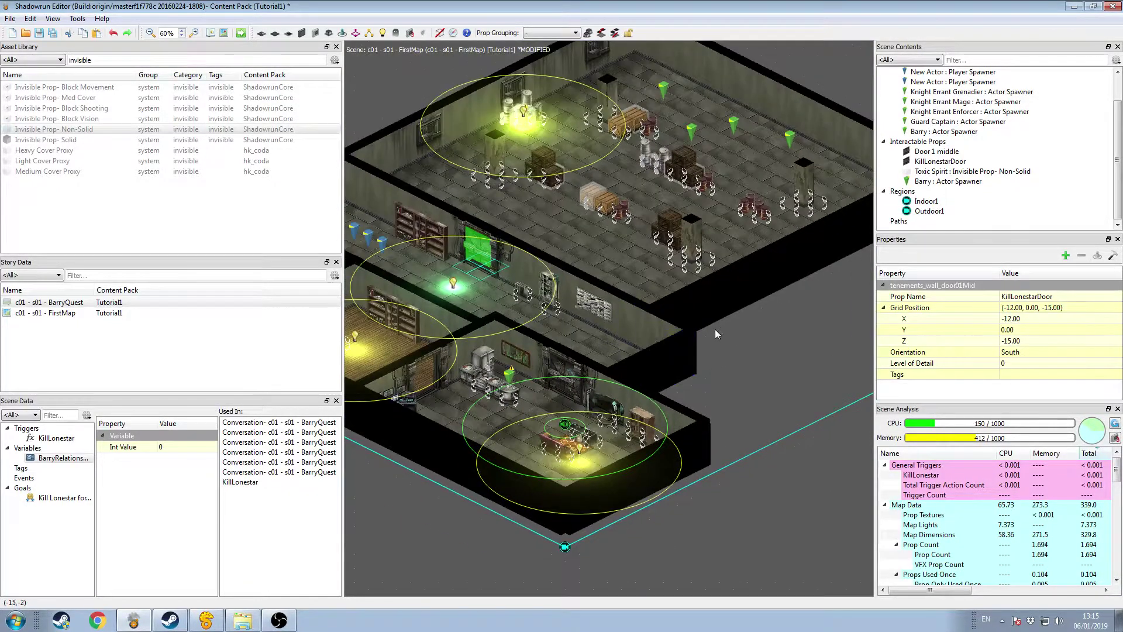
left_click(739, 325)
scroll(740, 328, "down", 1)
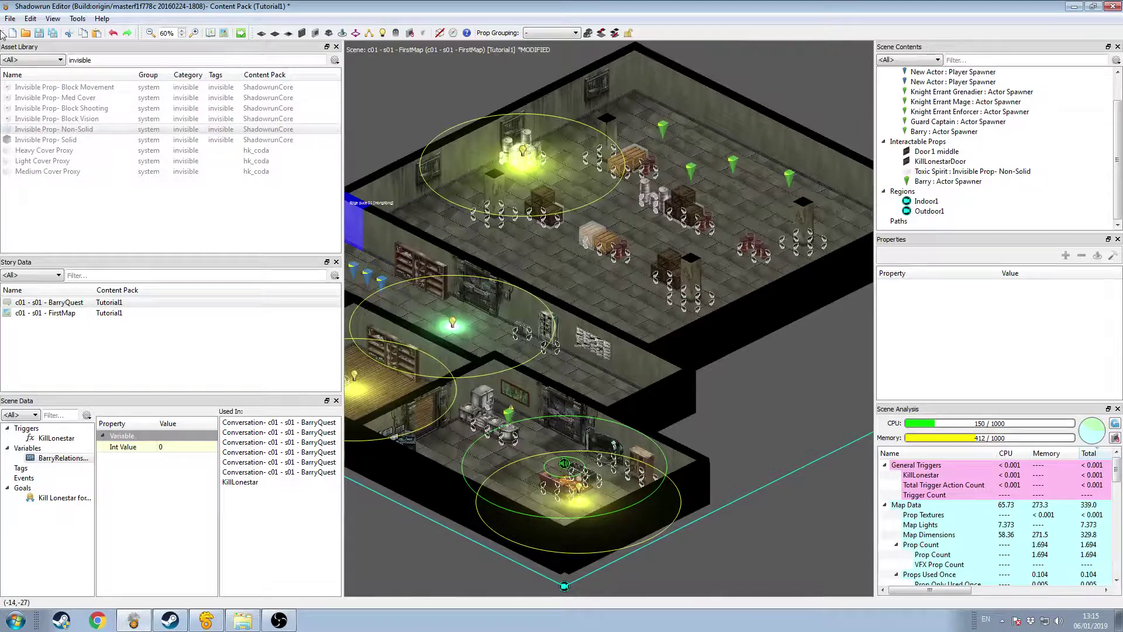
left_click(39, 35)
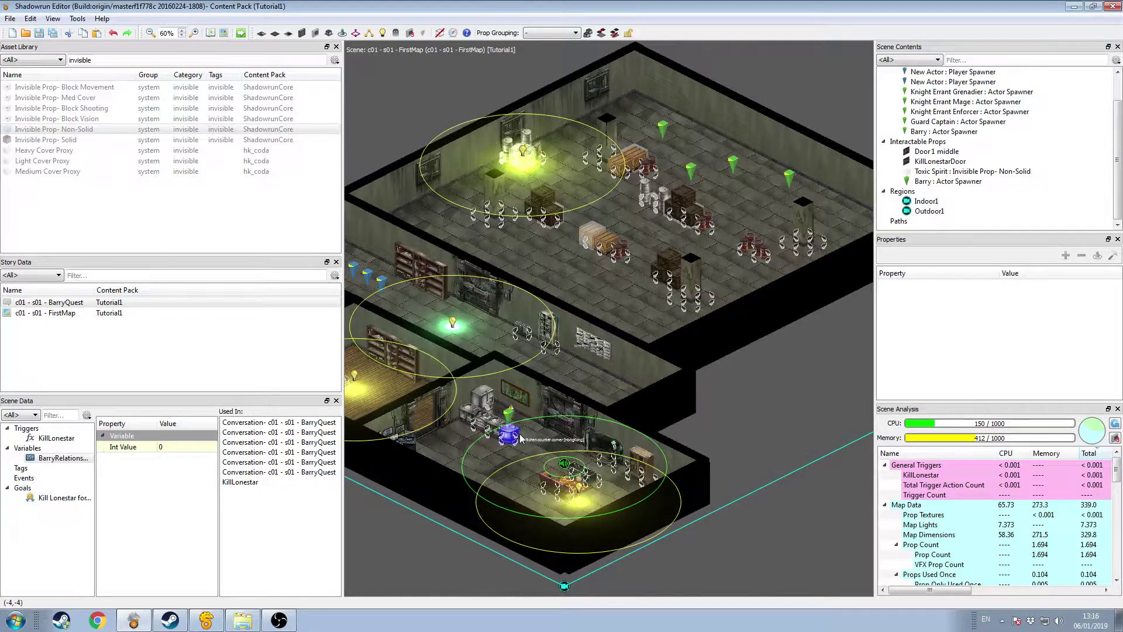
Launch FirstMap for a playtest with the main character override set to Hire Main Character, switch to the game and continue past the loading screen.
middle_click_drag(569, 336, 617, 334)
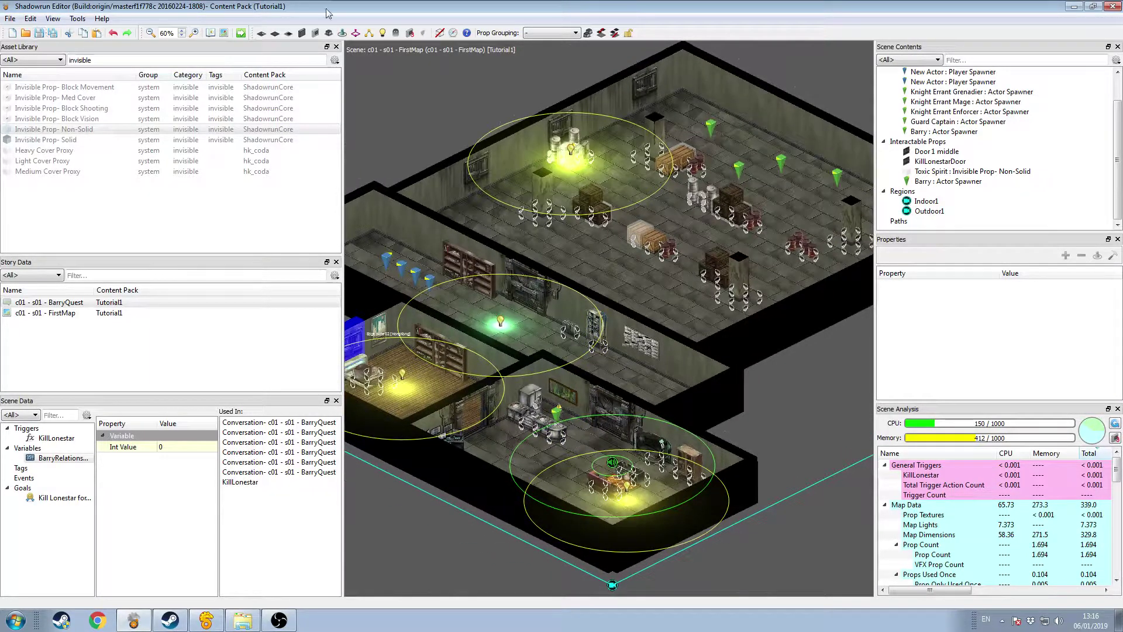
left_click(242, 34)
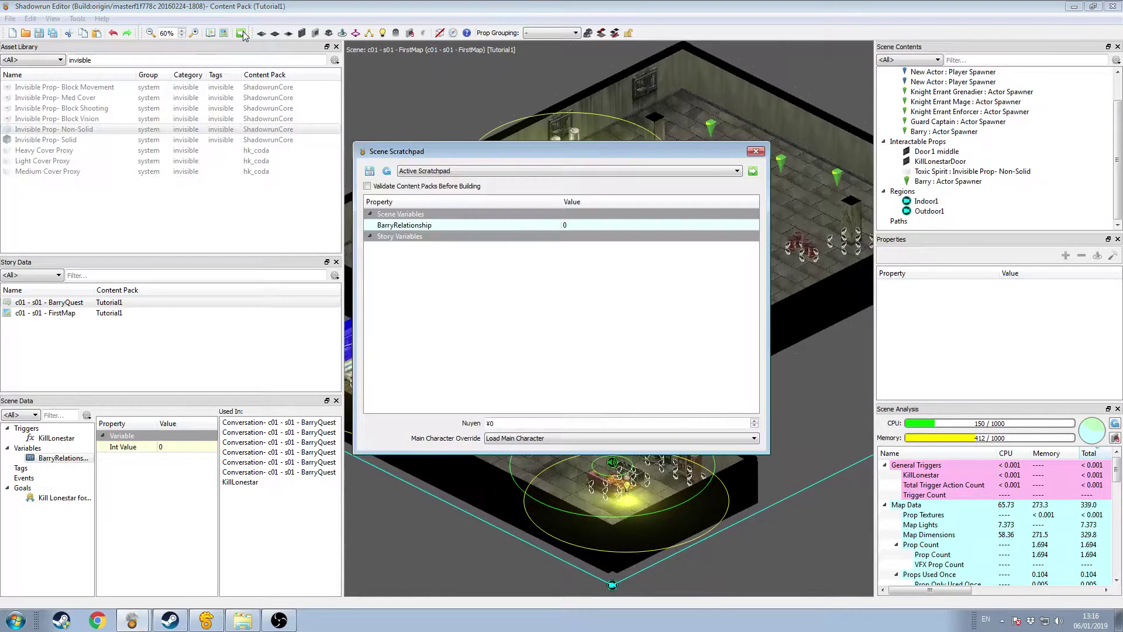
left_click(587, 440)
left_click(561, 459)
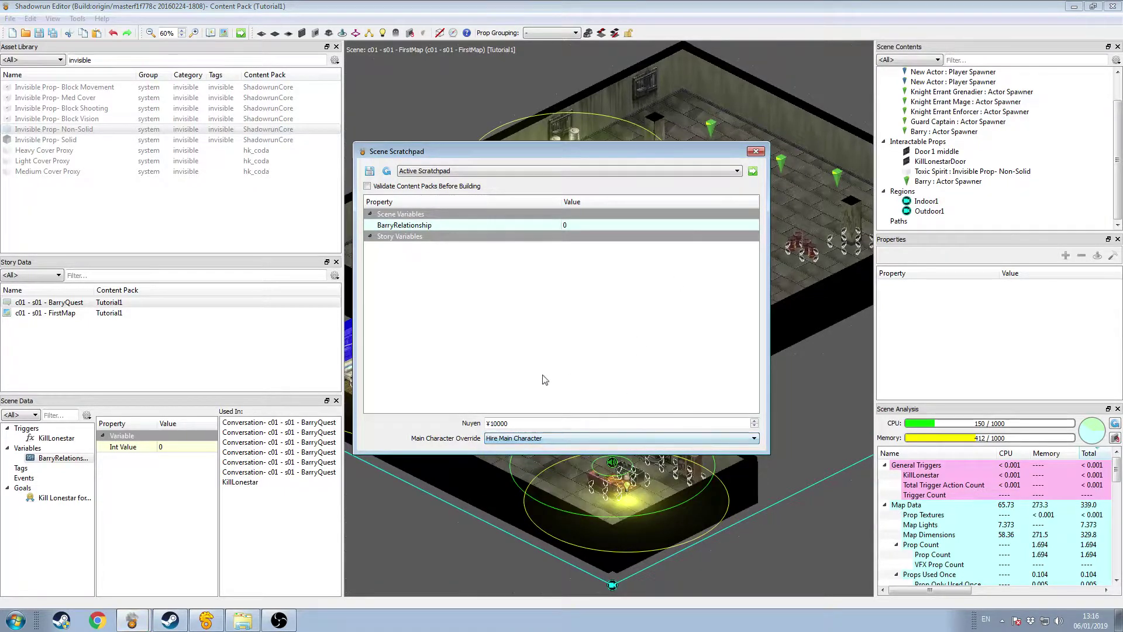
left_click(753, 171)
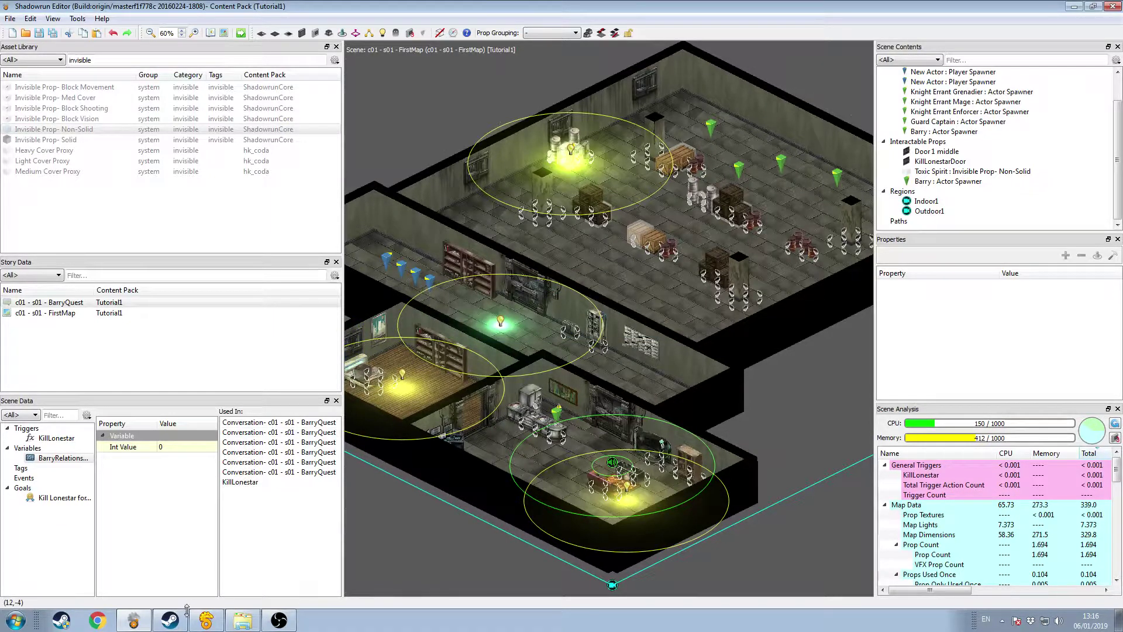
left_click(198, 627)
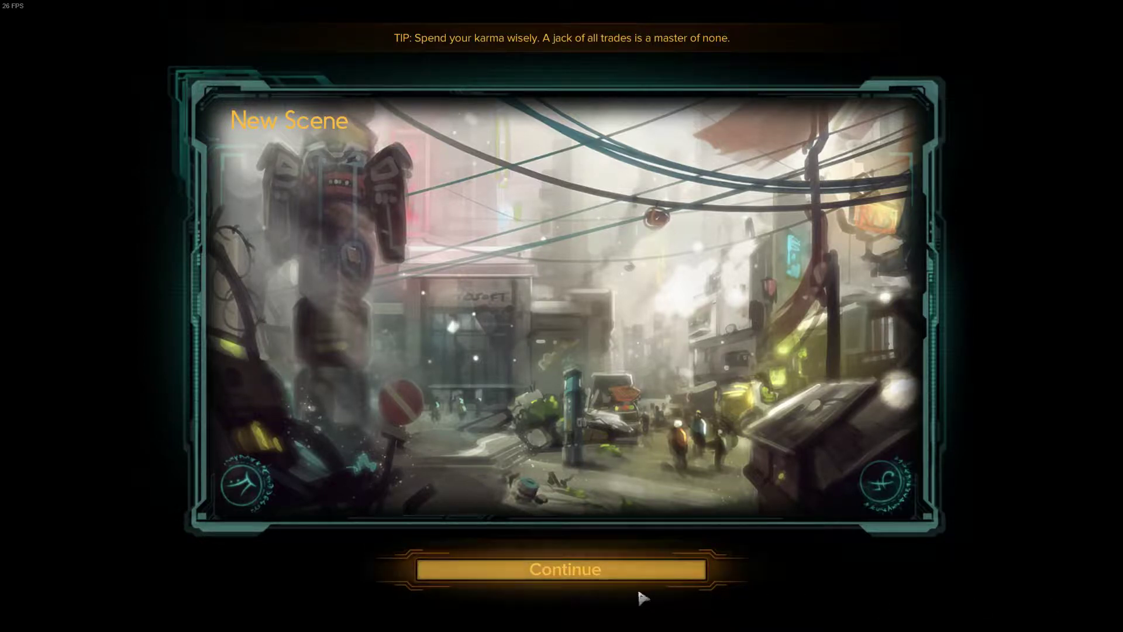
left_click(647, 596)
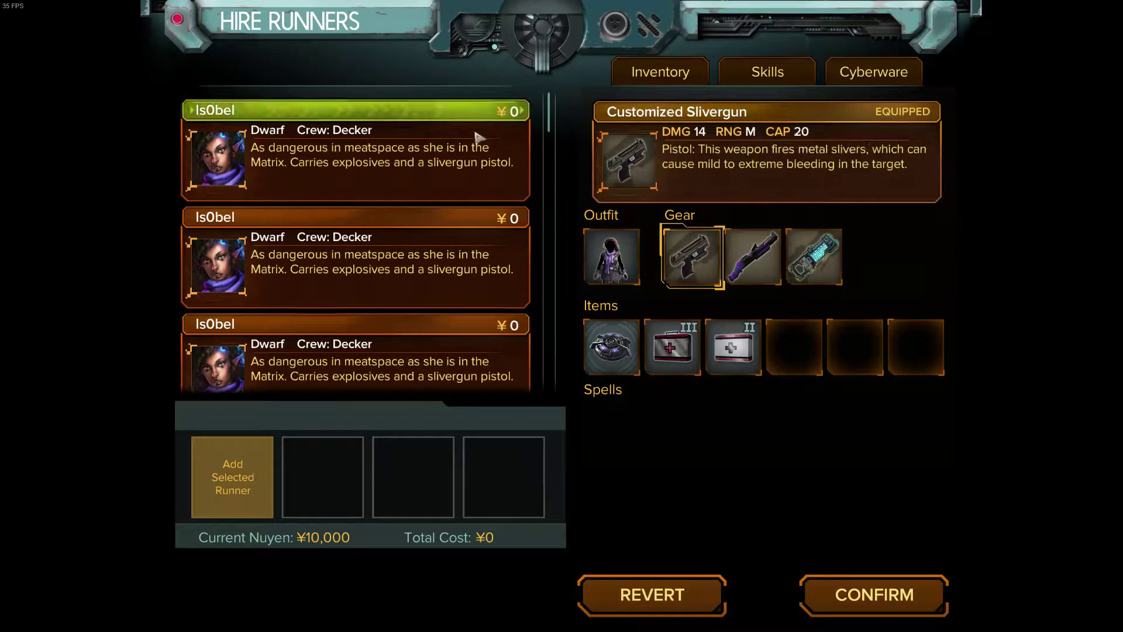
Hire the security specialist Duncan who carries the Colt M23 as the first runner.
left_click_drag(553, 107, 544, 202)
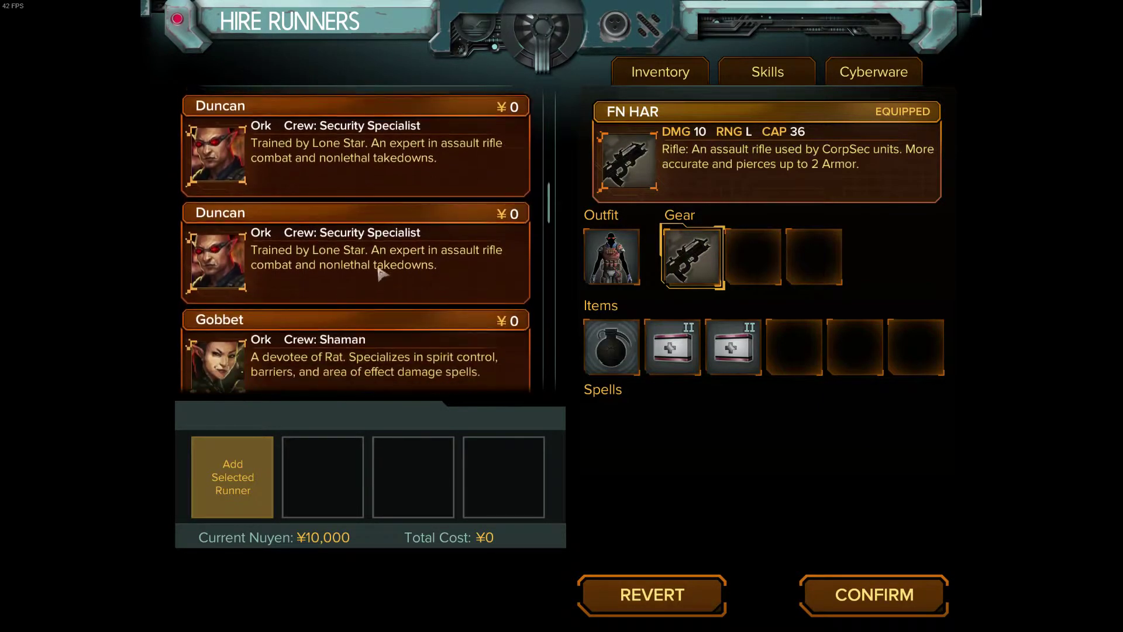
left_click(376, 216)
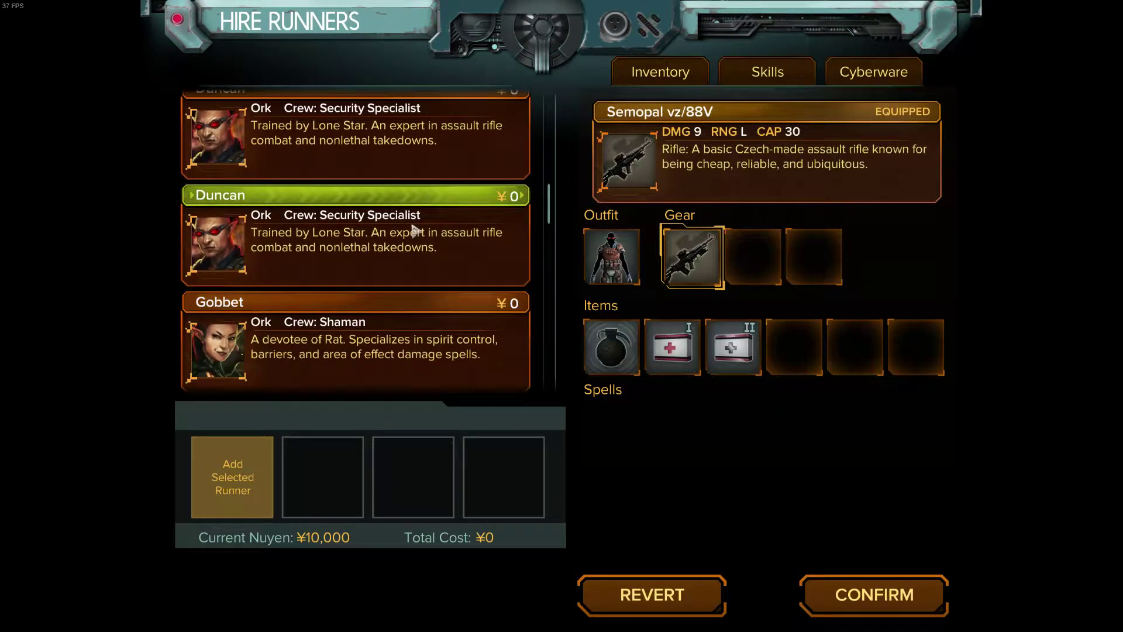
scroll(415, 175, "up", 1)
left_click(403, 203)
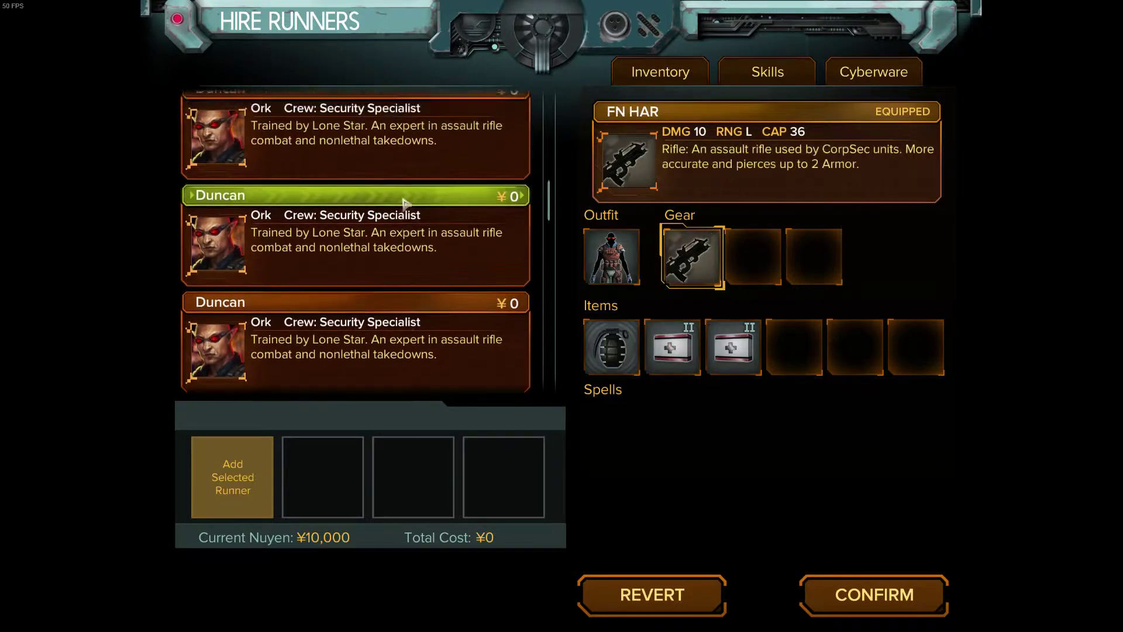
scroll(400, 210, "up", 1)
left_click(396, 217)
scroll(388, 231, "up", 1)
left_click(396, 249)
double_click(396, 251)
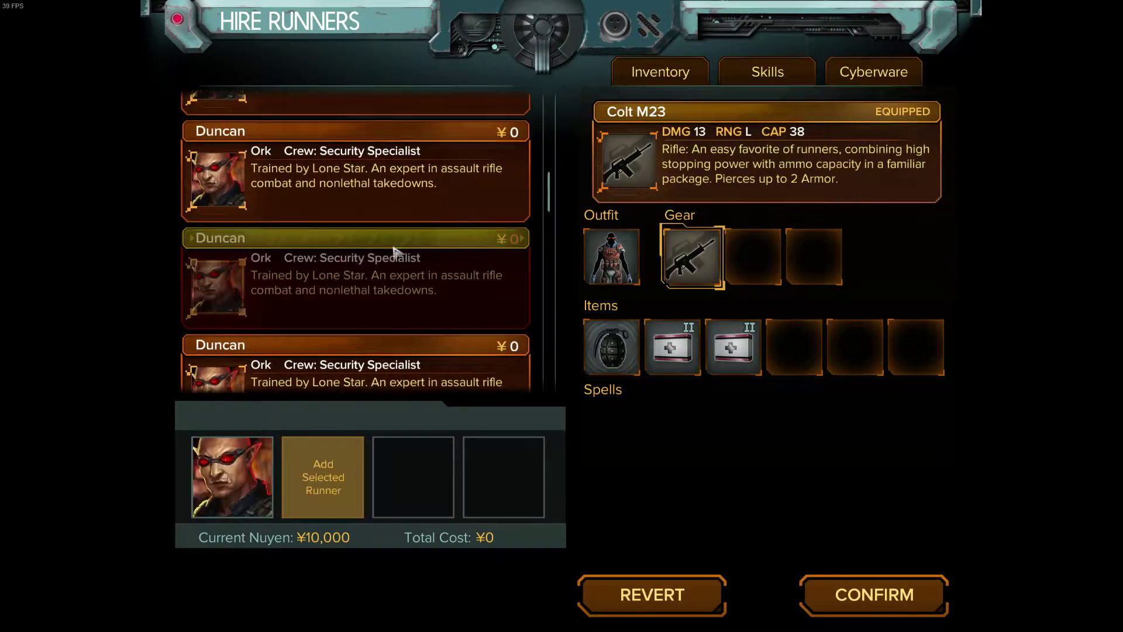
Add the shaman Gobbet with the Custom Sandler TMP as the second runner.
scroll(411, 298, "down", 3)
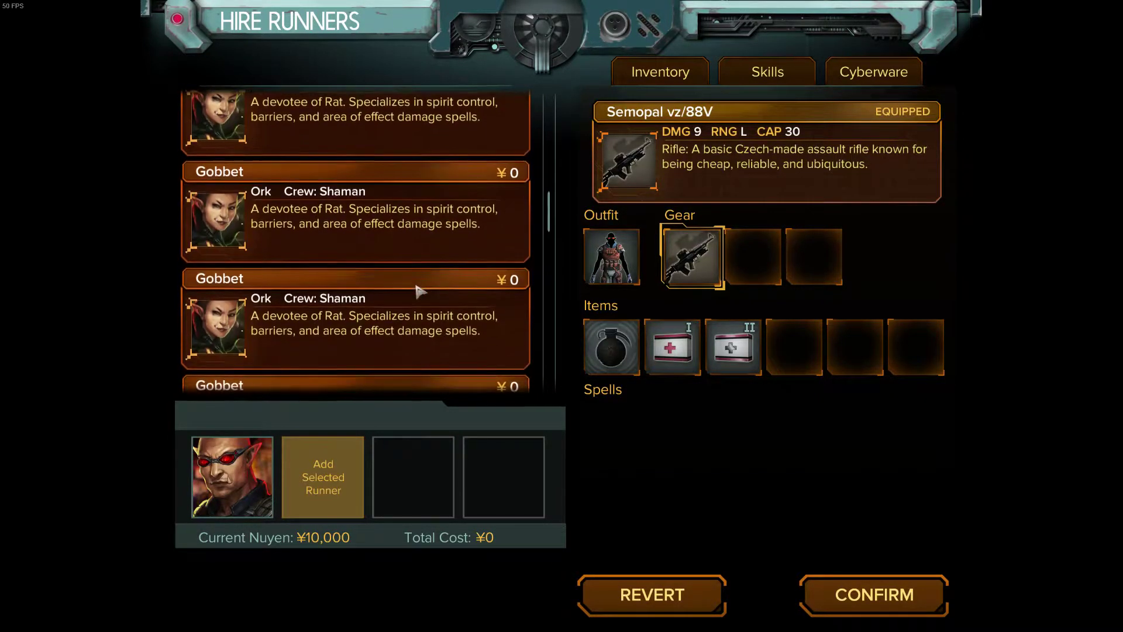
left_click(422, 285)
scroll(424, 286, "down", 3)
left_click(381, 340)
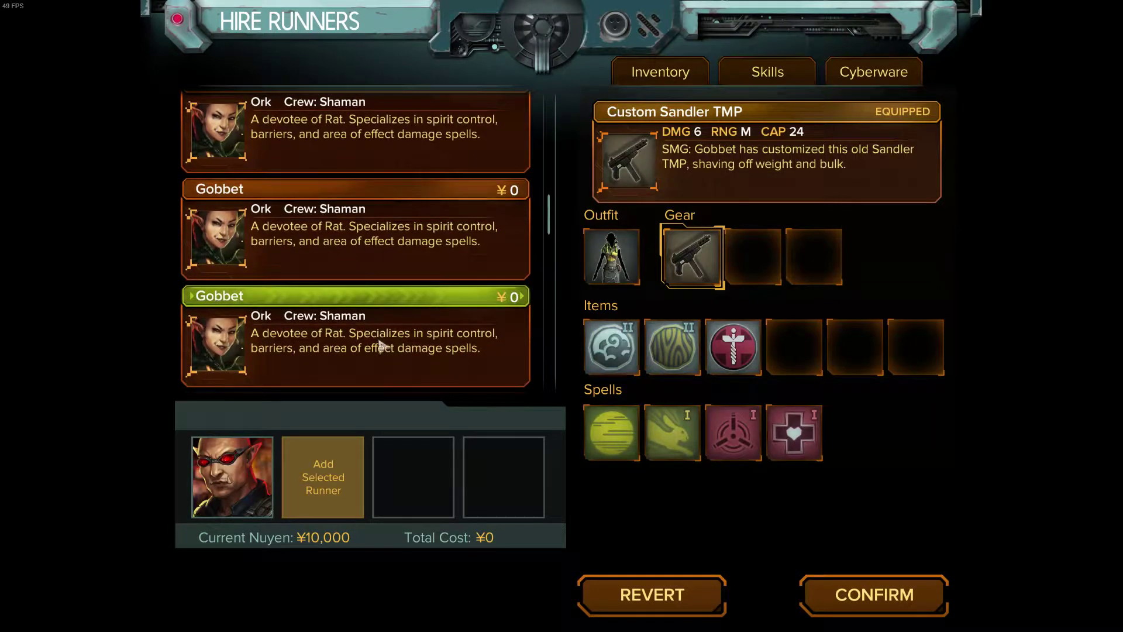
double_click(383, 337)
Add the rigger Racter as the third runner.
scroll(383, 336, "up", 5)
left_click(388, 329)
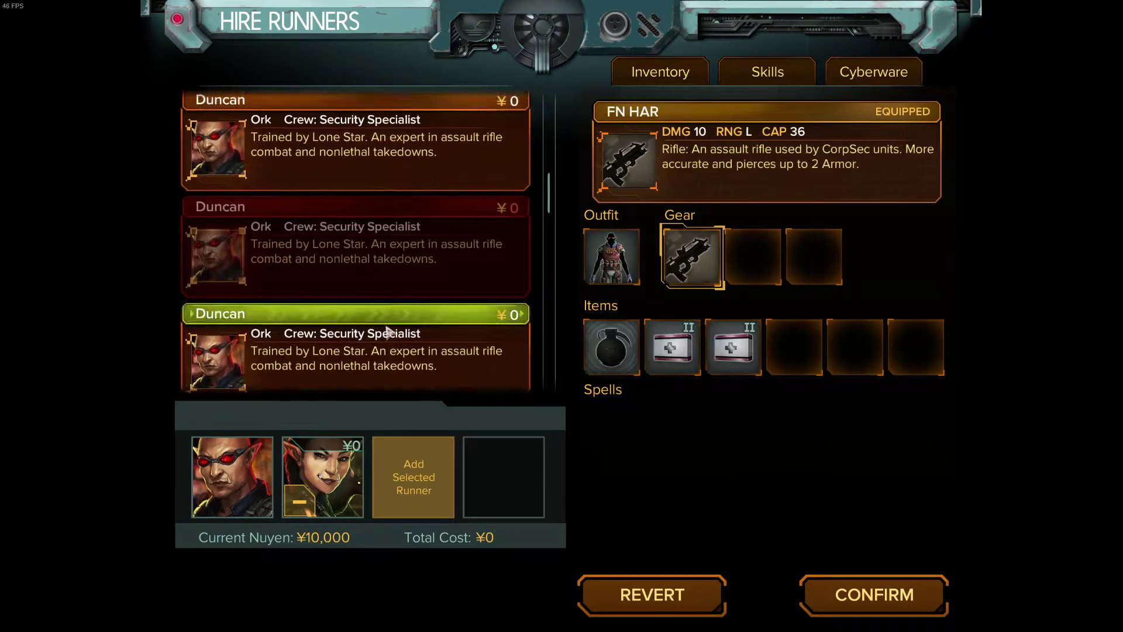
scroll(388, 332, "up", 3)
left_click(451, 250)
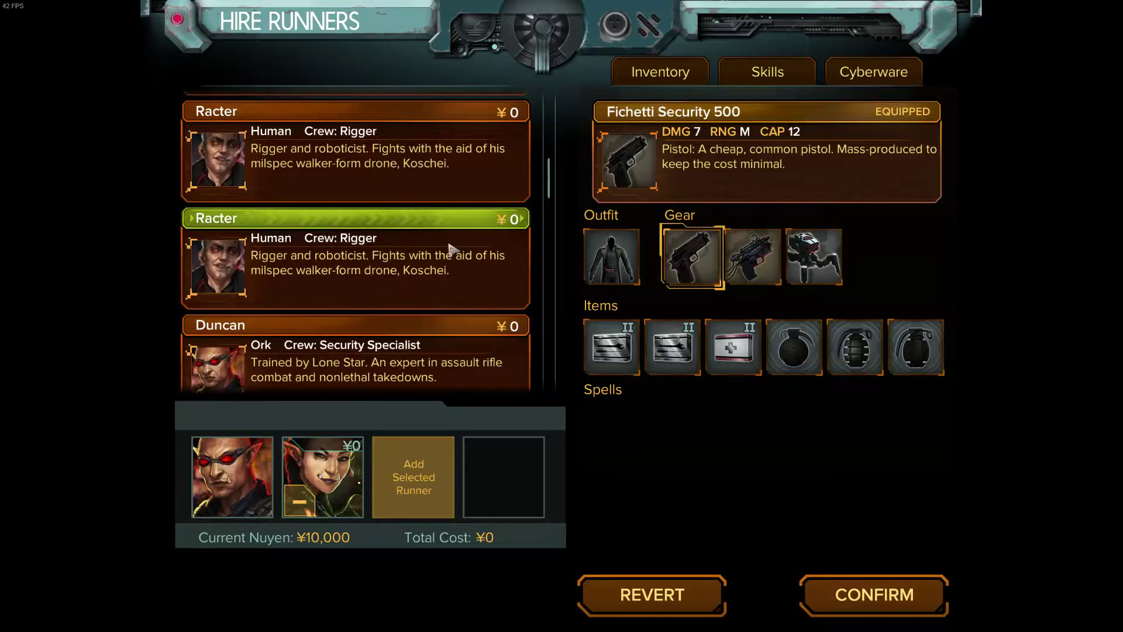
double_click(453, 250)
scroll(452, 250, "up", 3)
left_click(452, 250)
scroll(452, 250, "up", 1)
left_click(452, 249)
Add the decker Is0bel with the Customized Slivergun as the fourth runner and confirm the team.
scroll(452, 250, "up", 4)
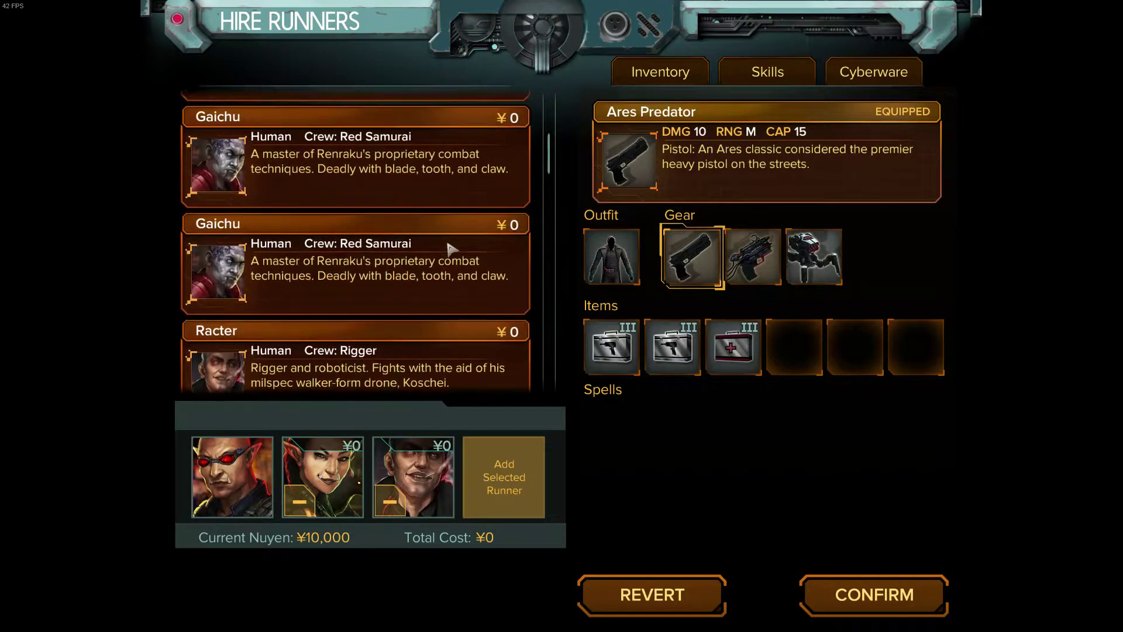
left_click(452, 250)
scroll(452, 250, "up", 3)
left_click(452, 250)
scroll(452, 250, "up", 2)
left_click(452, 250)
scroll(452, 250, "up", 2)
left_click(452, 250)
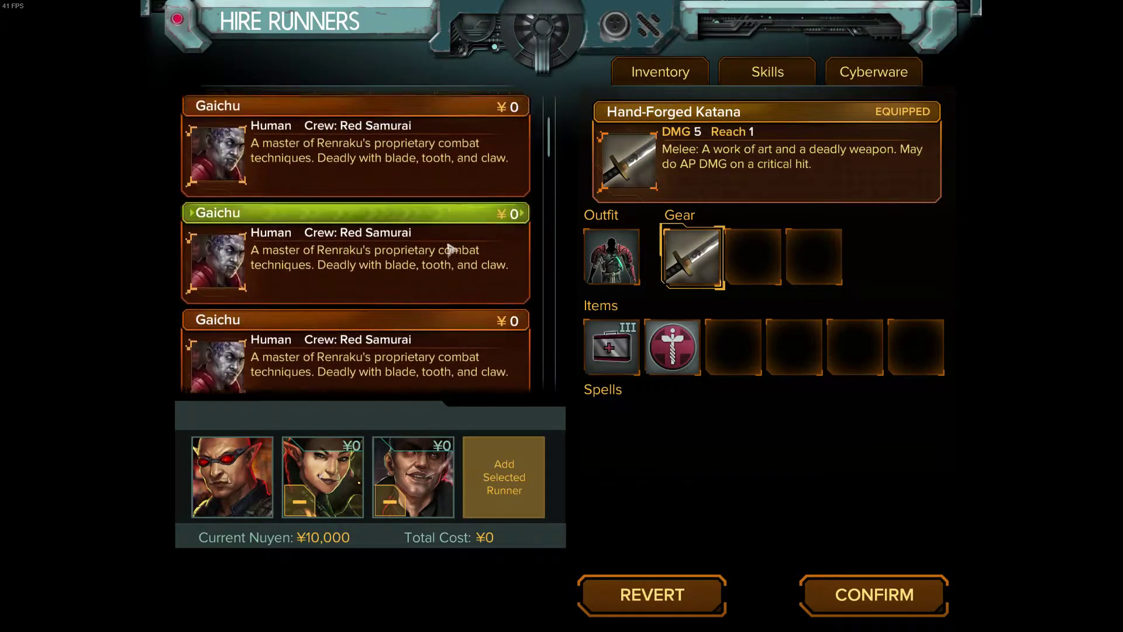
scroll(451, 251, "up", 3)
left_click(449, 205)
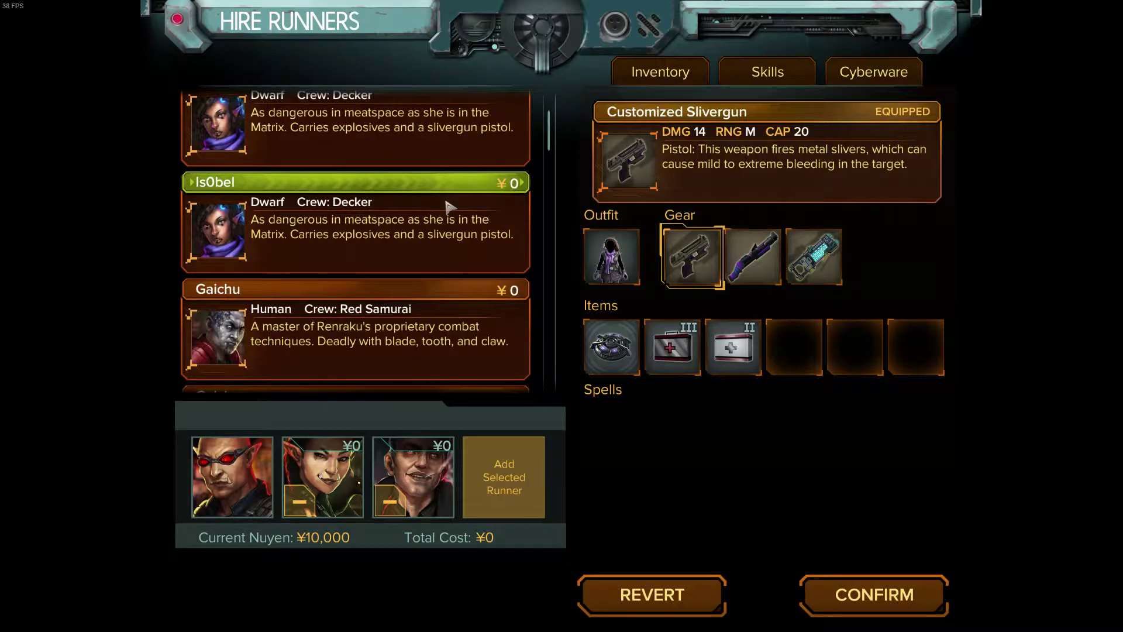
double_click(450, 208)
left_click(890, 591)
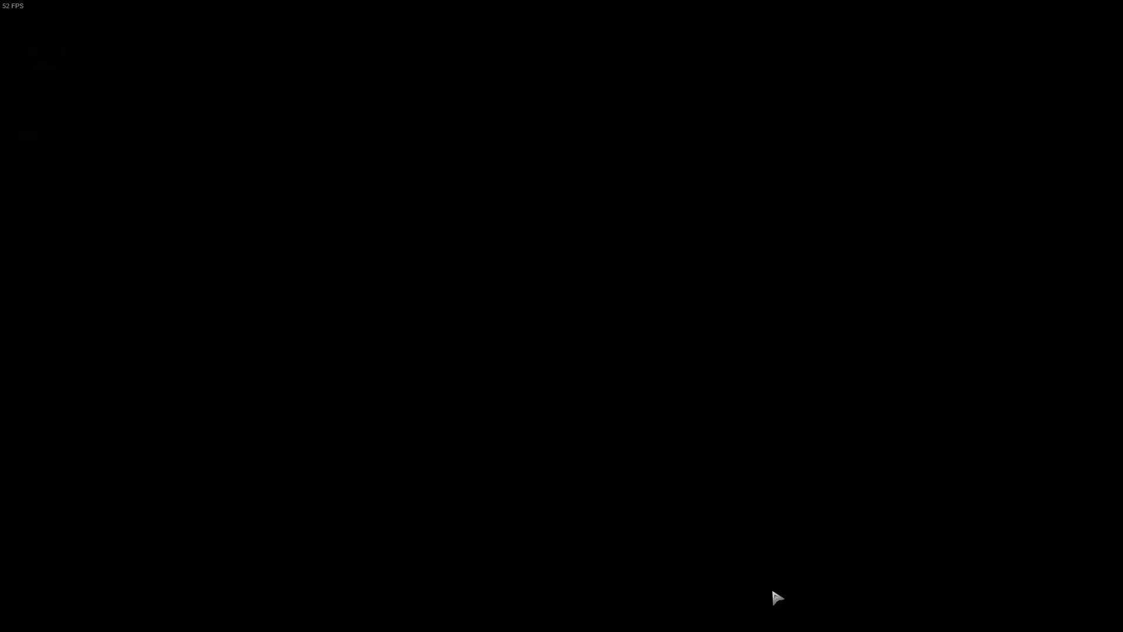
Walk the lead runner around the green-lit part of the corridor beside the locked door.
left_click_drag(765, 448, 584, 421)
scroll(479, 386, "up", 3)
left_click(558, 428)
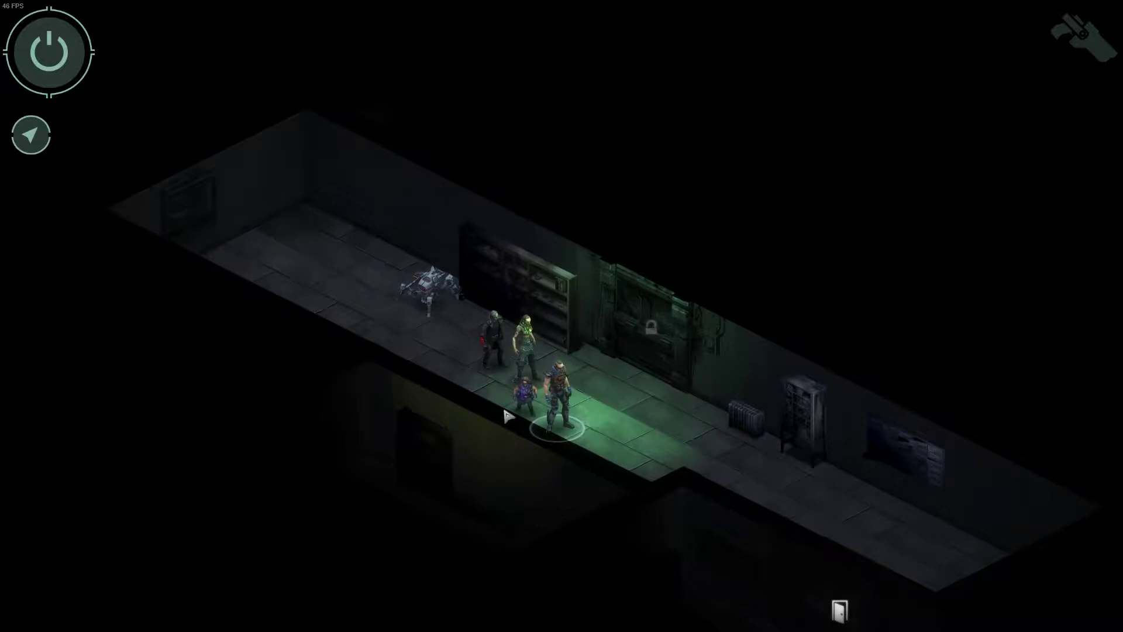
scroll(581, 371, "up", 3)
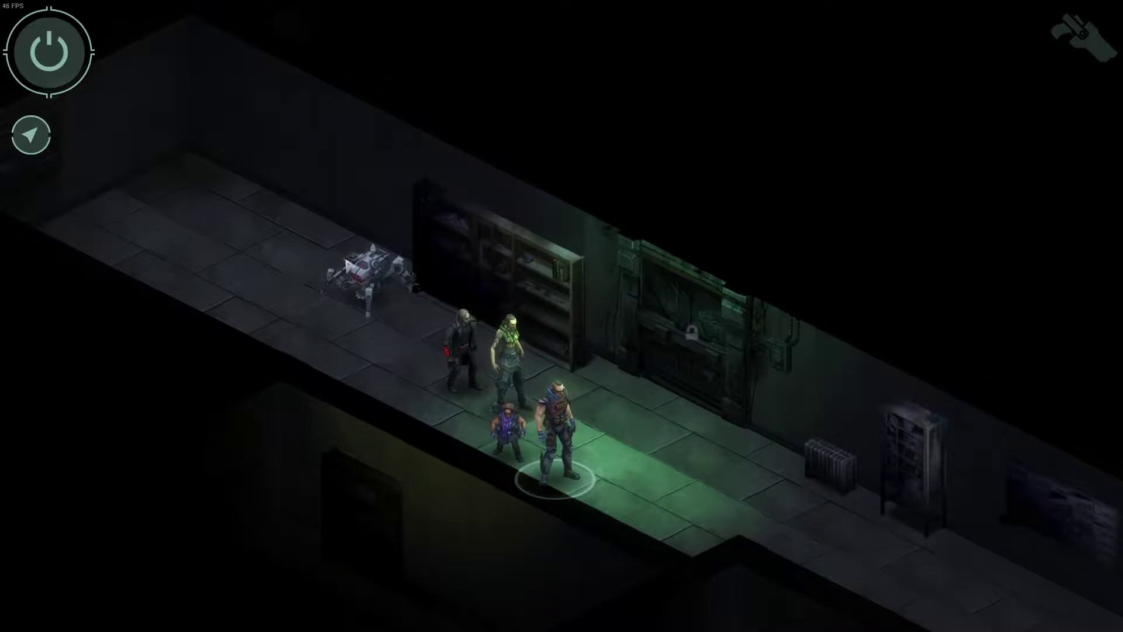
left_click(368, 388)
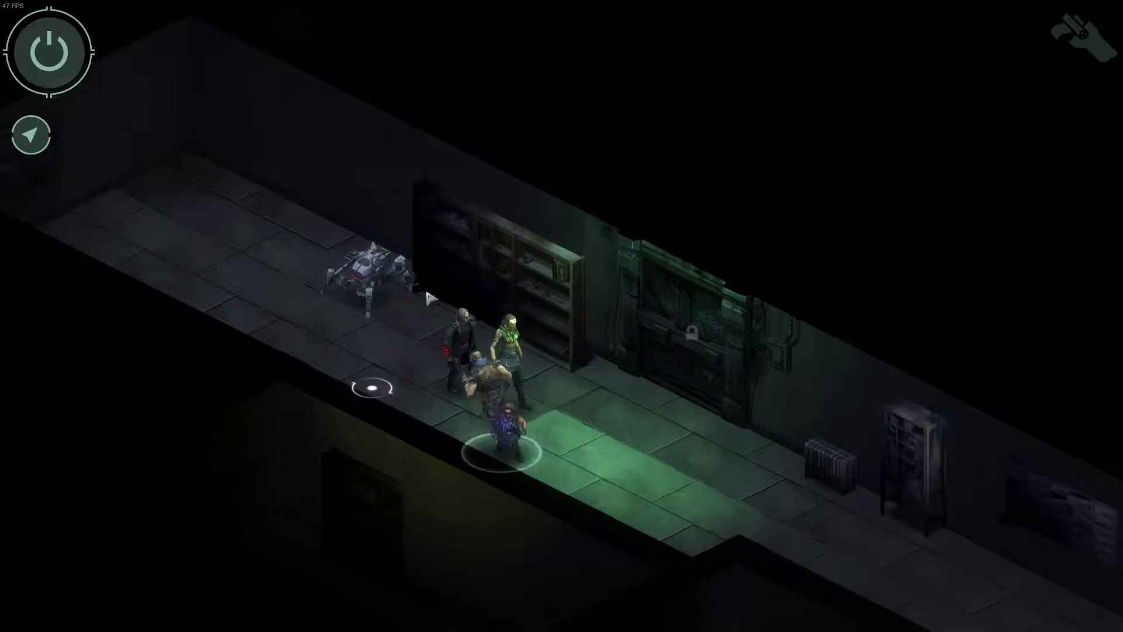
left_click(637, 445)
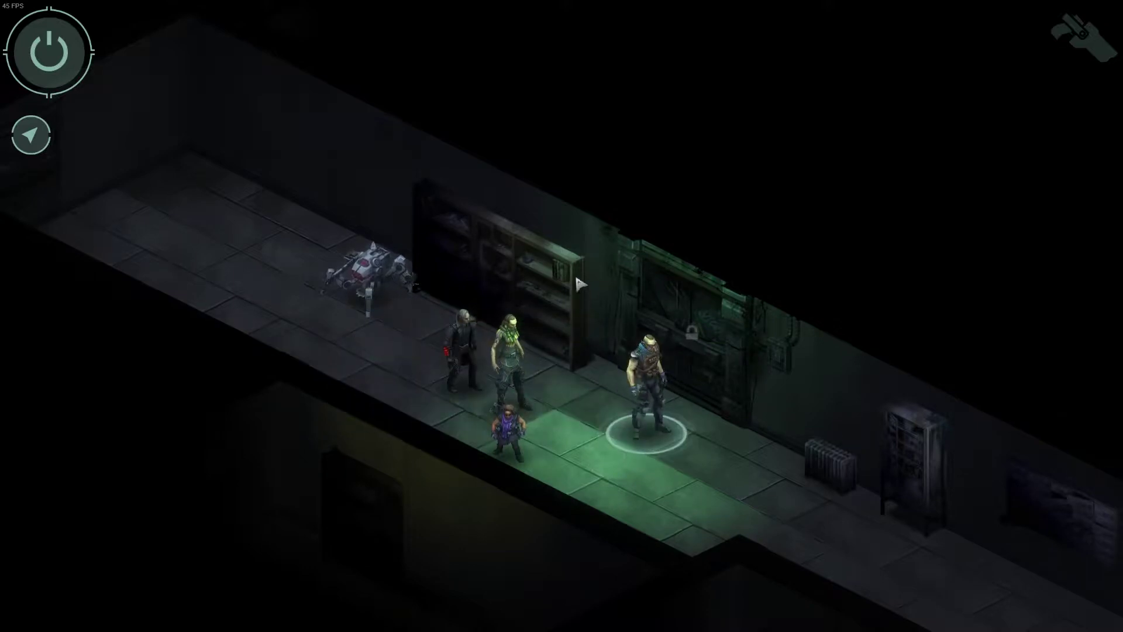
Lead the team down the corridor past the radiator and examine the decorated wall there.
middle_click_drag(746, 473, 636, 342)
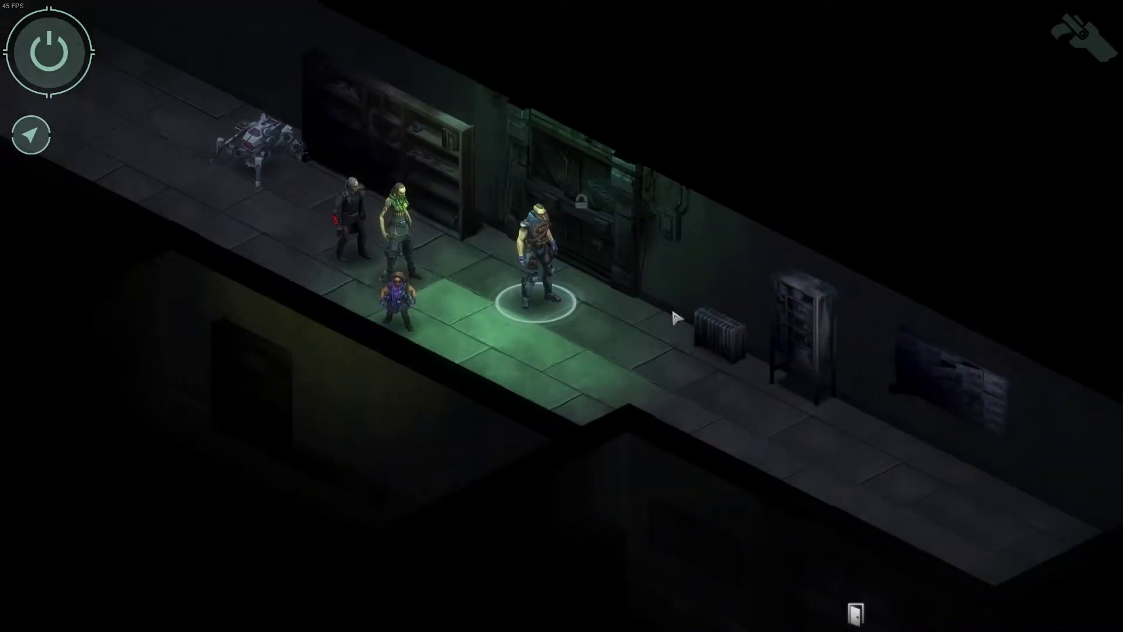
left_click(781, 462)
mouse_move(781, 462)
middle_mouse_down()
mouse_move(682, 248)
mouse_move(609, 185)
mouse_move(650, 370)
mouse_move(666, 283)
mouse_move(619, 205)
mouse_move(331, 143)
middle_mouse_up()
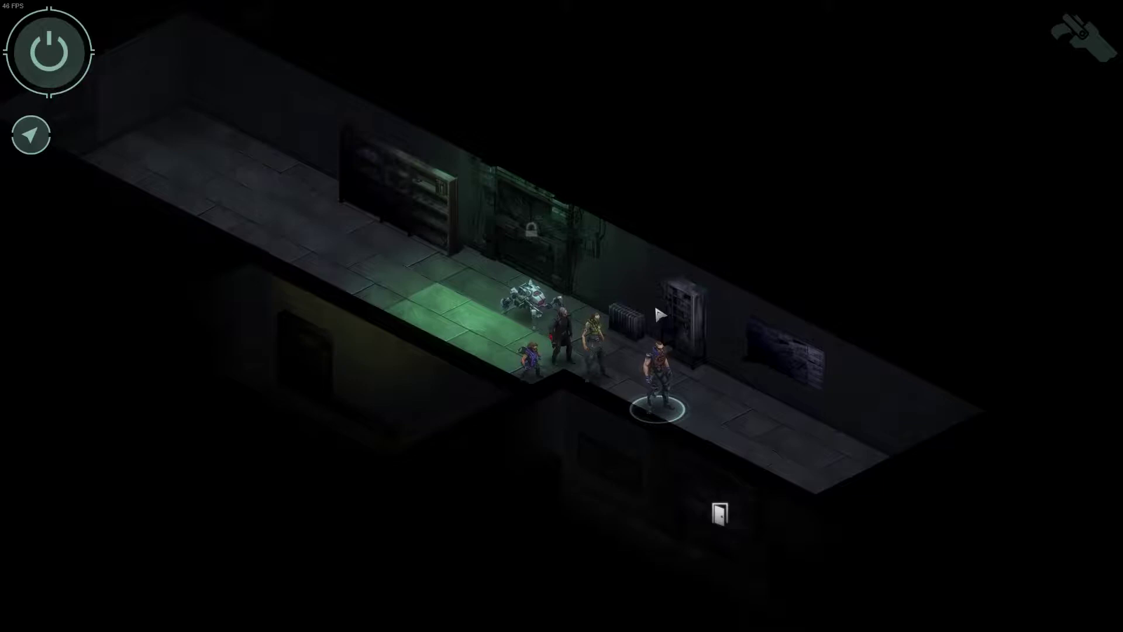
middle_click_drag(788, 500, 664, 316)
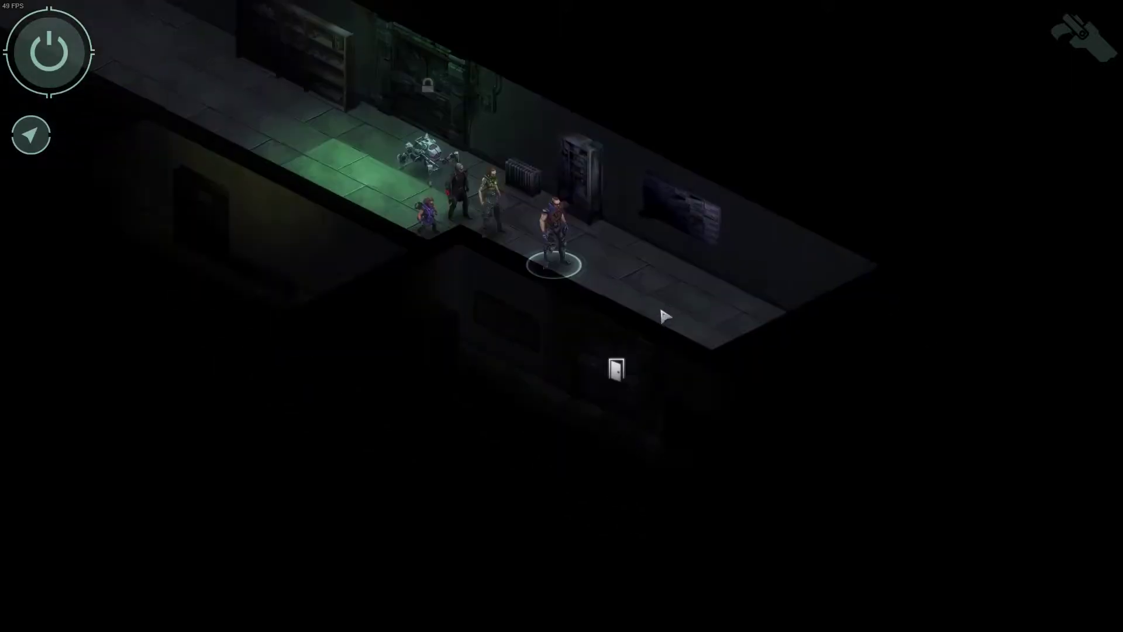
scroll(664, 333, "up", 3)
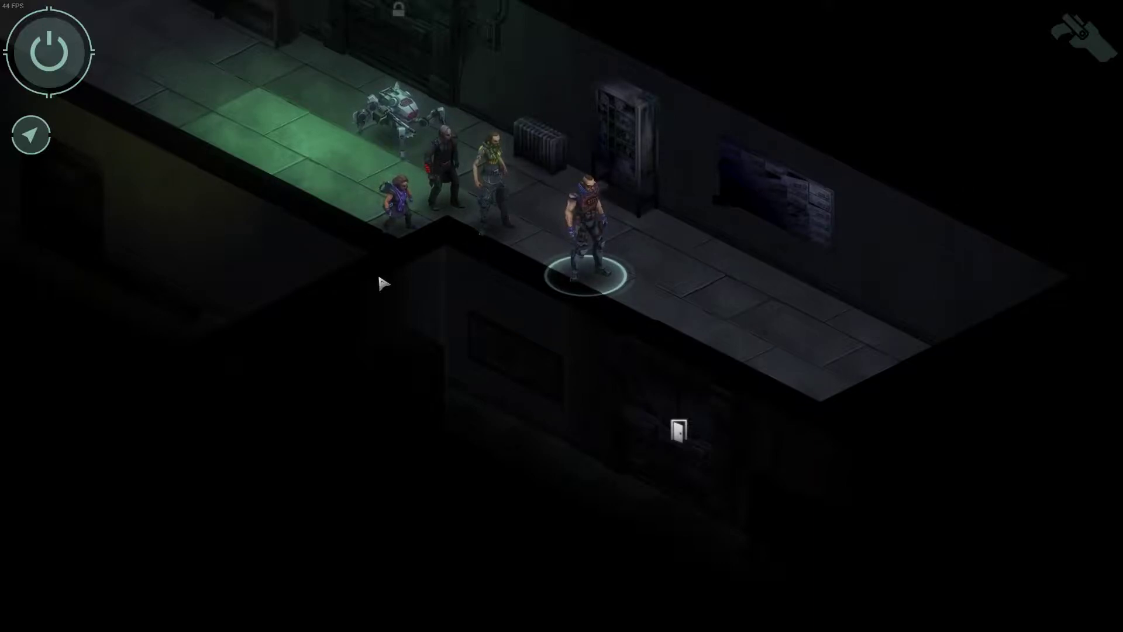
Check the volume settings in the game's options and close the menu.
left_click(75, 65)
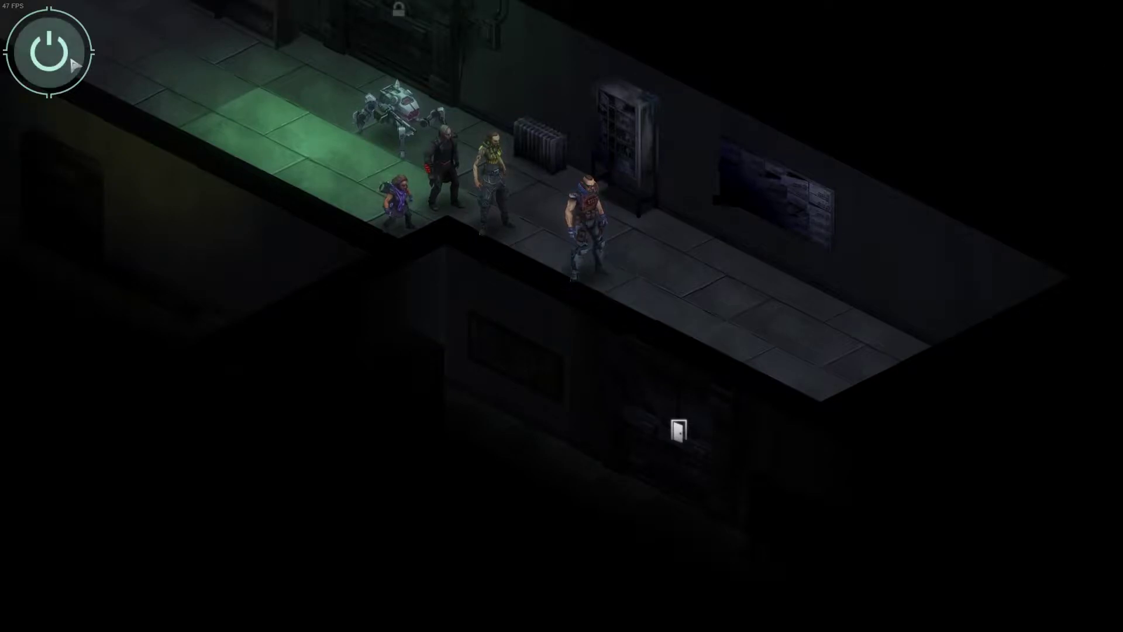
left_click(346, 568)
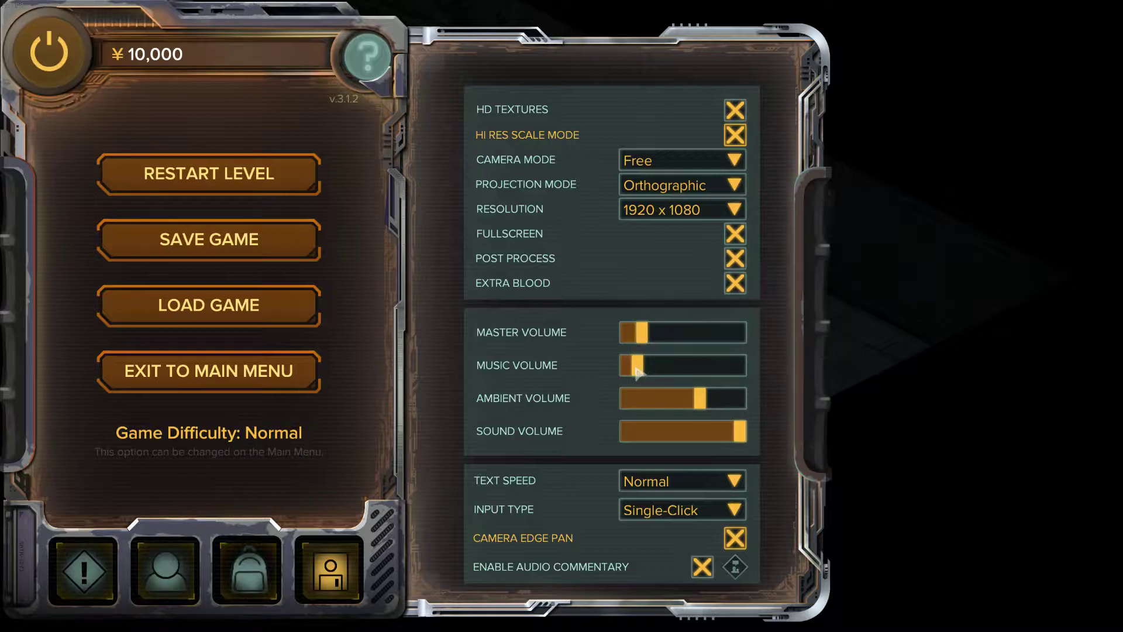
key("Escape")
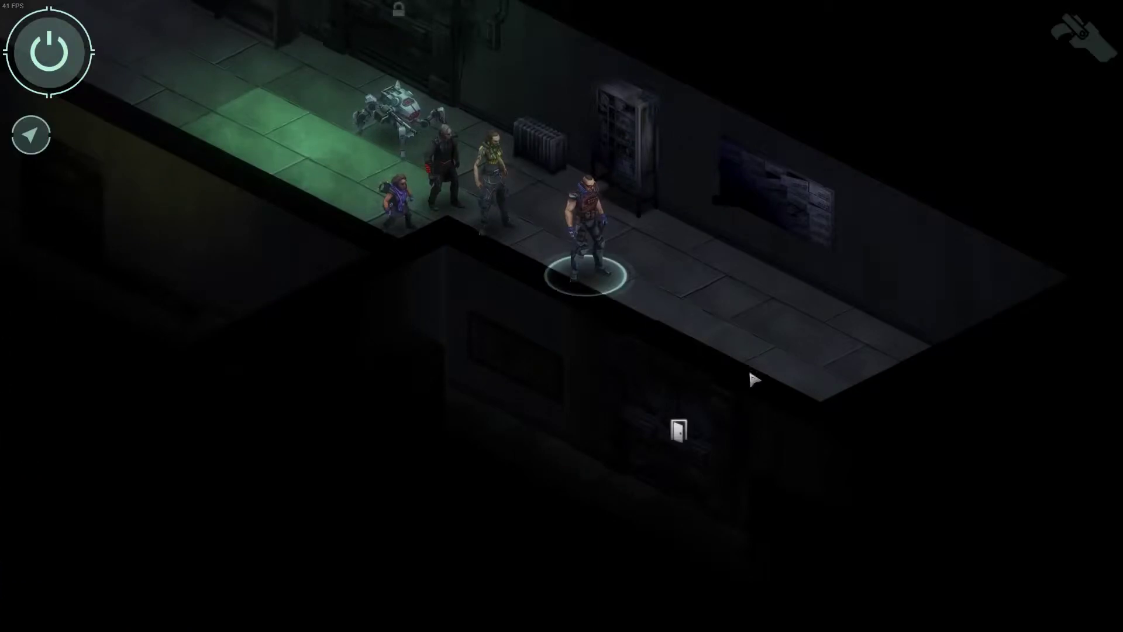
Move the team to the corridor's end, open the unlocked door and enter the room behind it.
left_click(764, 369)
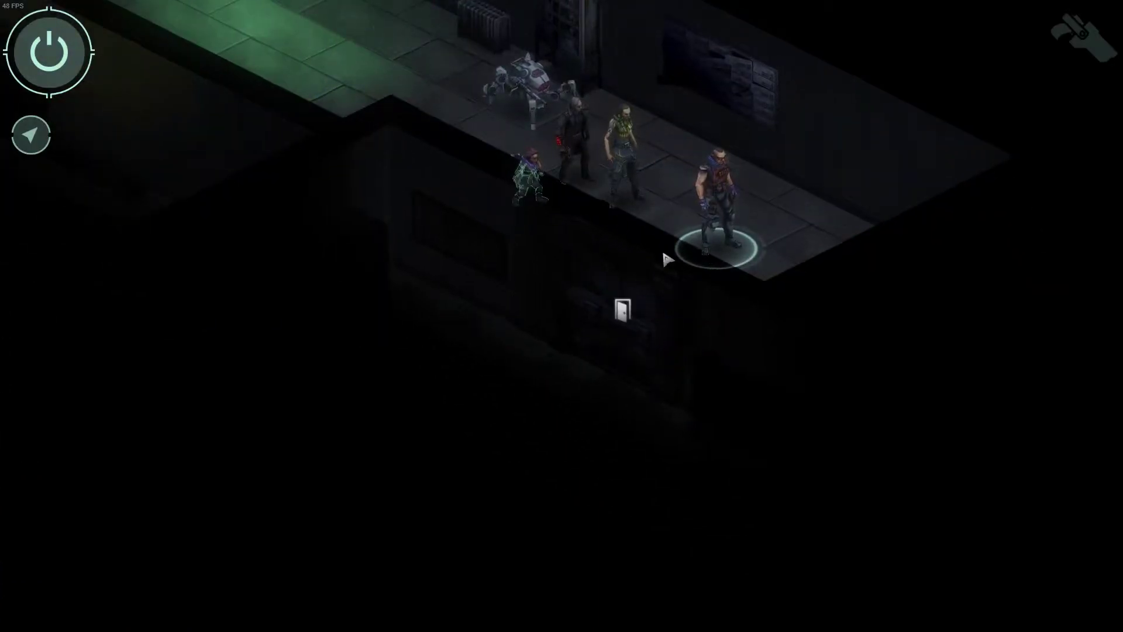
left_click(634, 316)
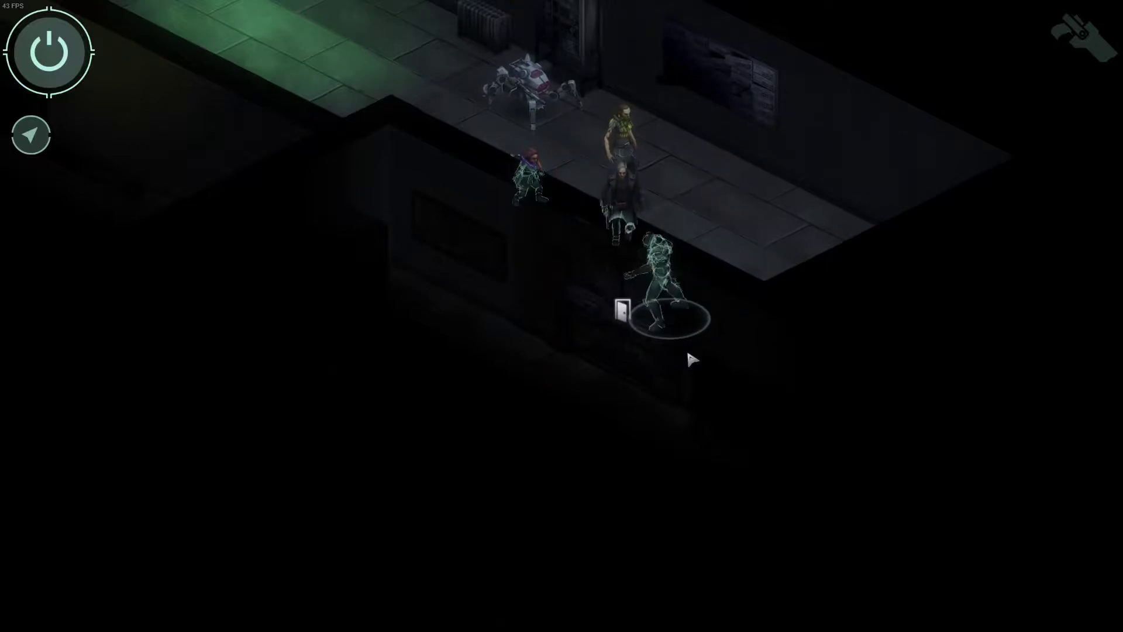
left_click(617, 433)
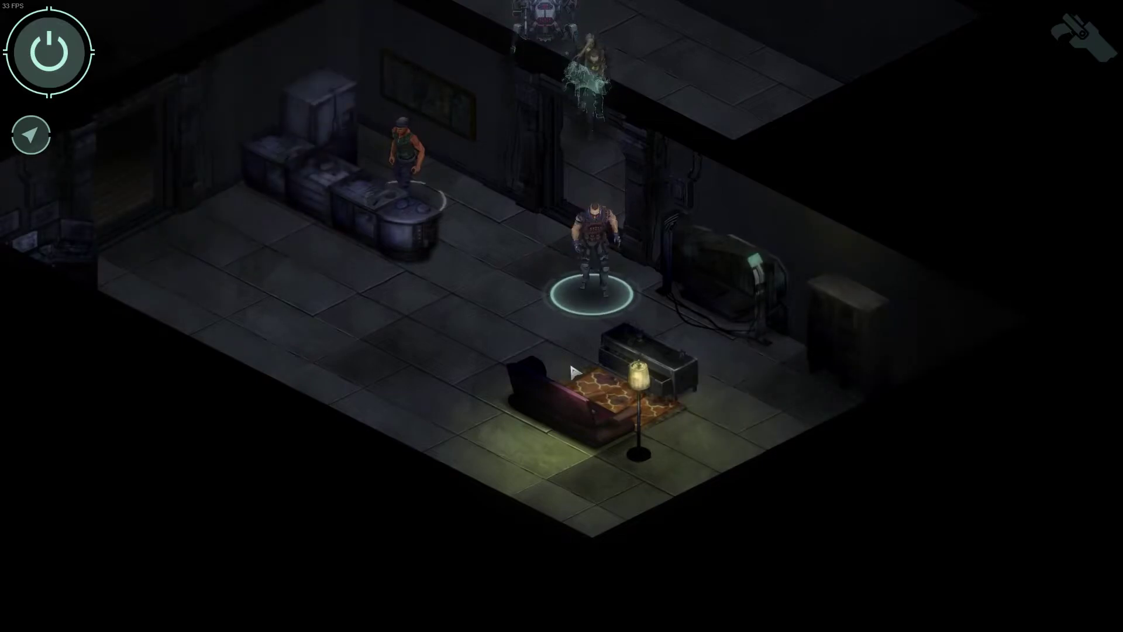
Walk the lead runner between the sofa and the kitchen counter to examine the furnished room and its lighting.
left_click(544, 367)
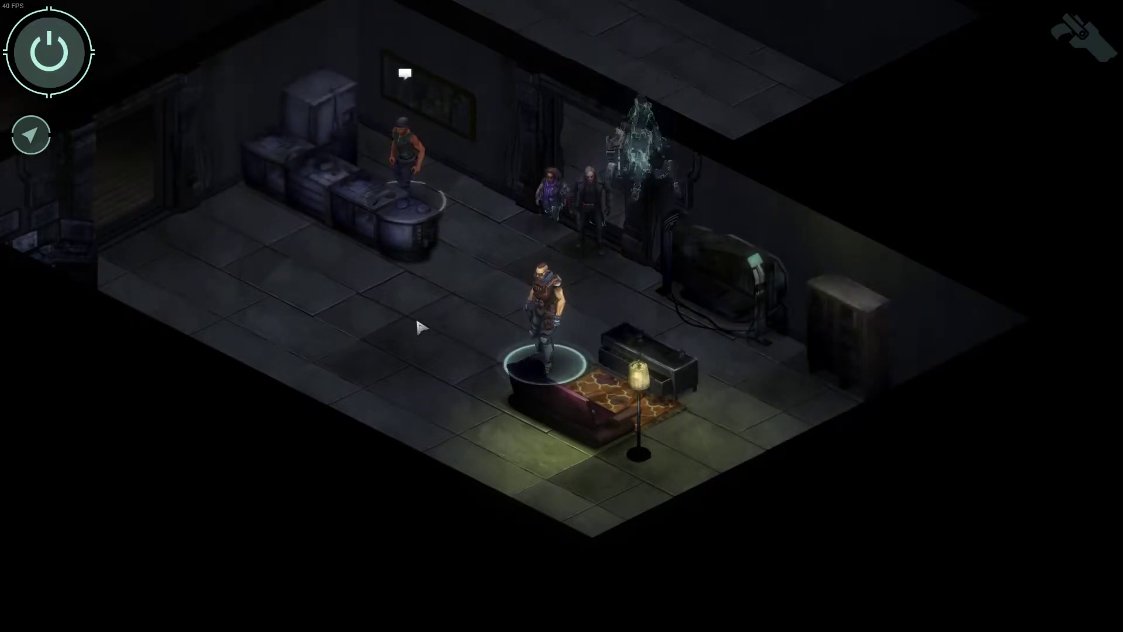
left_click(361, 268)
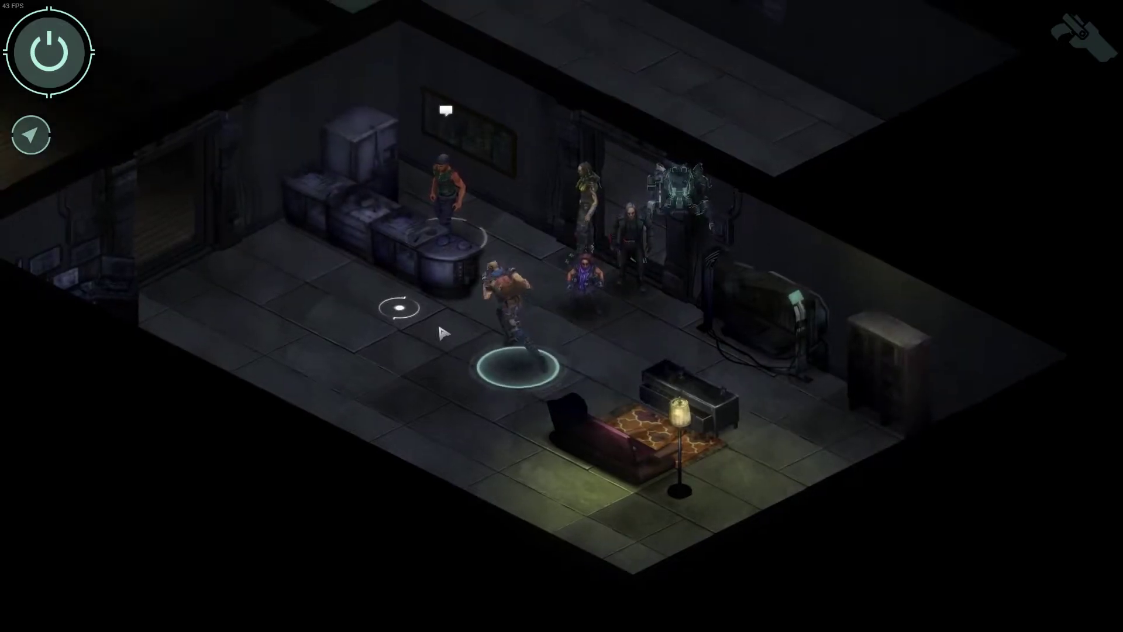
left_click(535, 344)
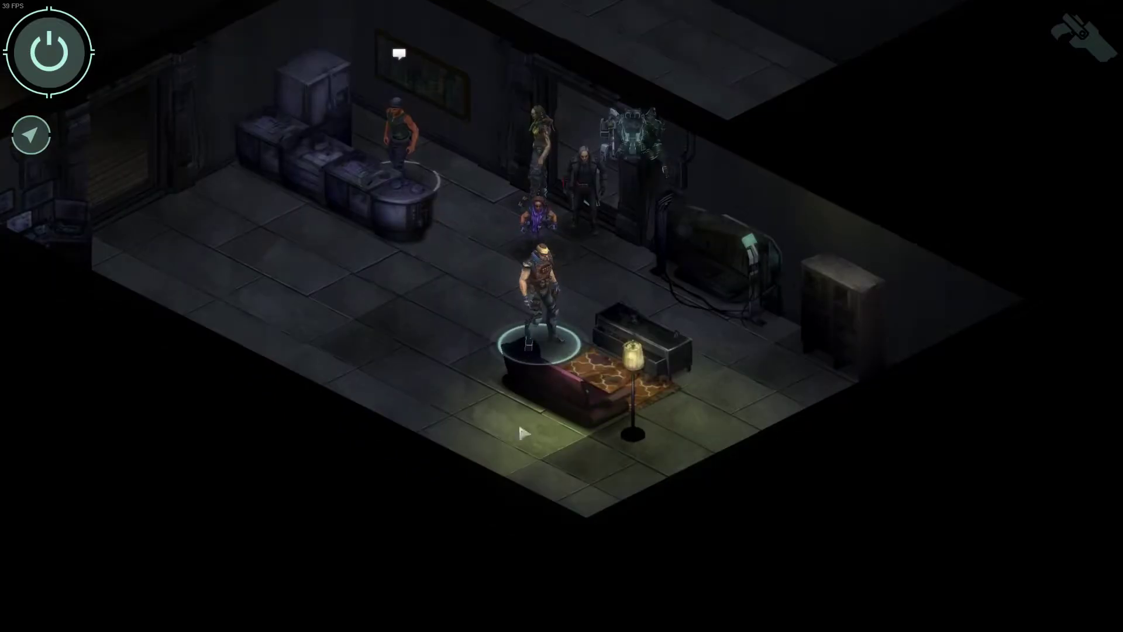
Walk the lead runner past the kitchen counter into the adjoining bedroom to examine its bed, wall decorations and lighting.
left_click_drag(347, 265, 586, 466)
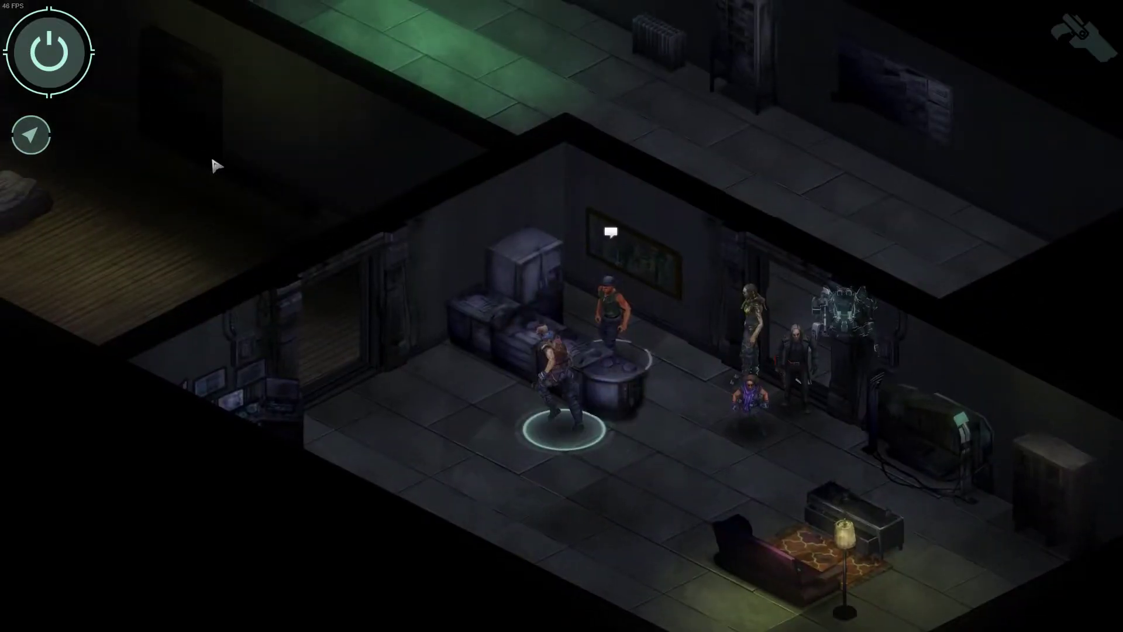
left_click_drag(214, 163, 494, 367)
left_click(494, 366)
left_click_drag(473, 324, 604, 325)
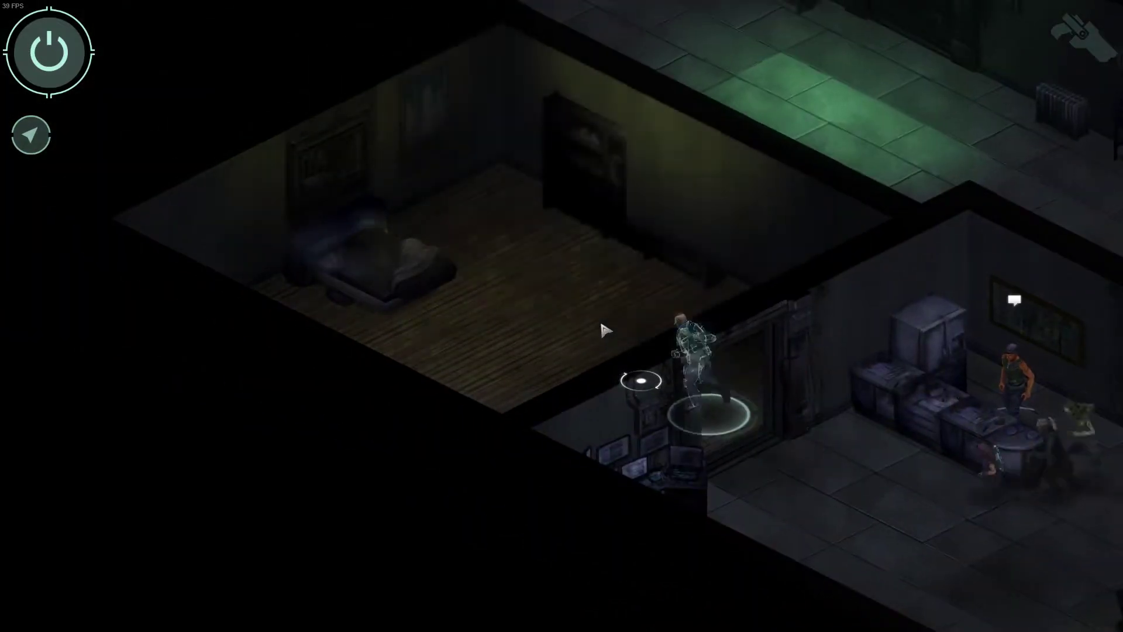
left_click(592, 257)
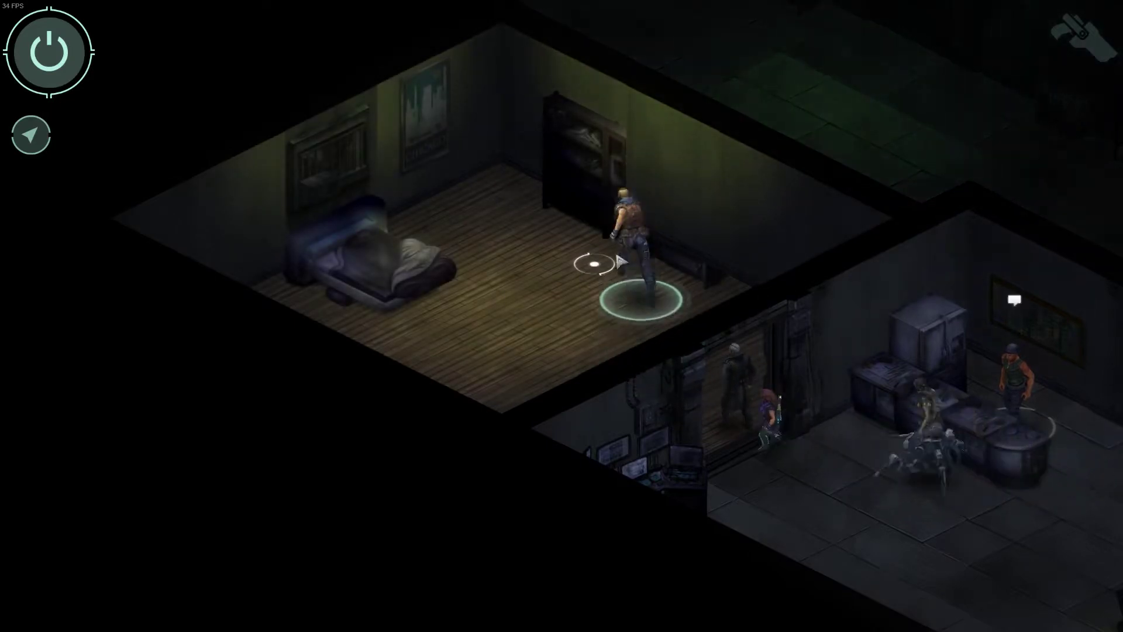
Return to the kitchen, talk to Barry and accept his job with the answer "Sure thing.".
left_click(824, 566)
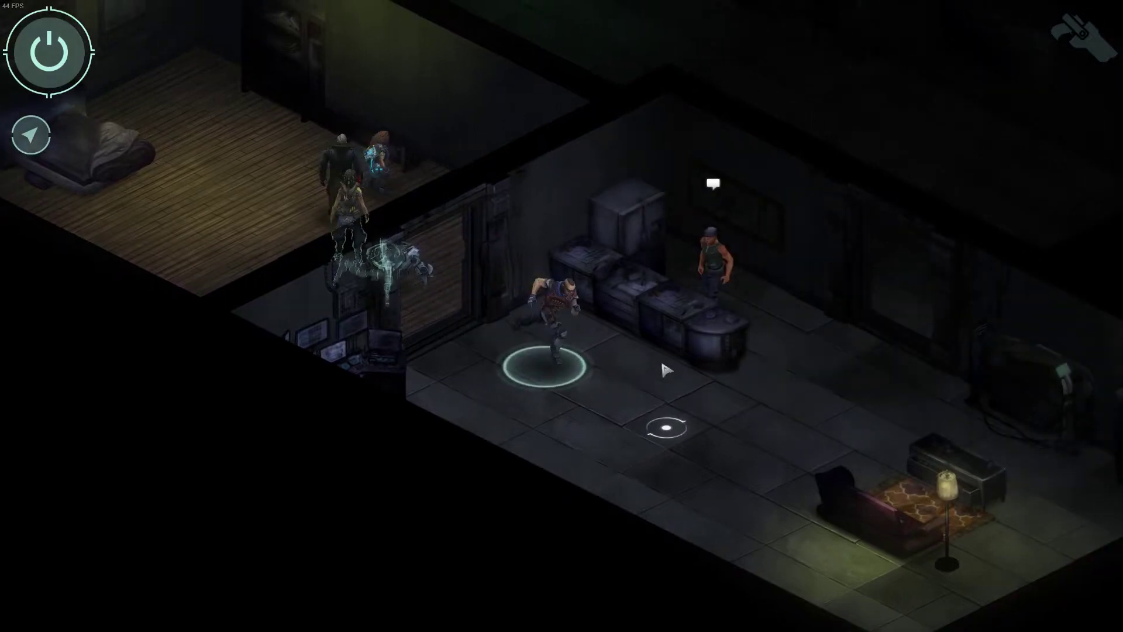
left_click(725, 321)
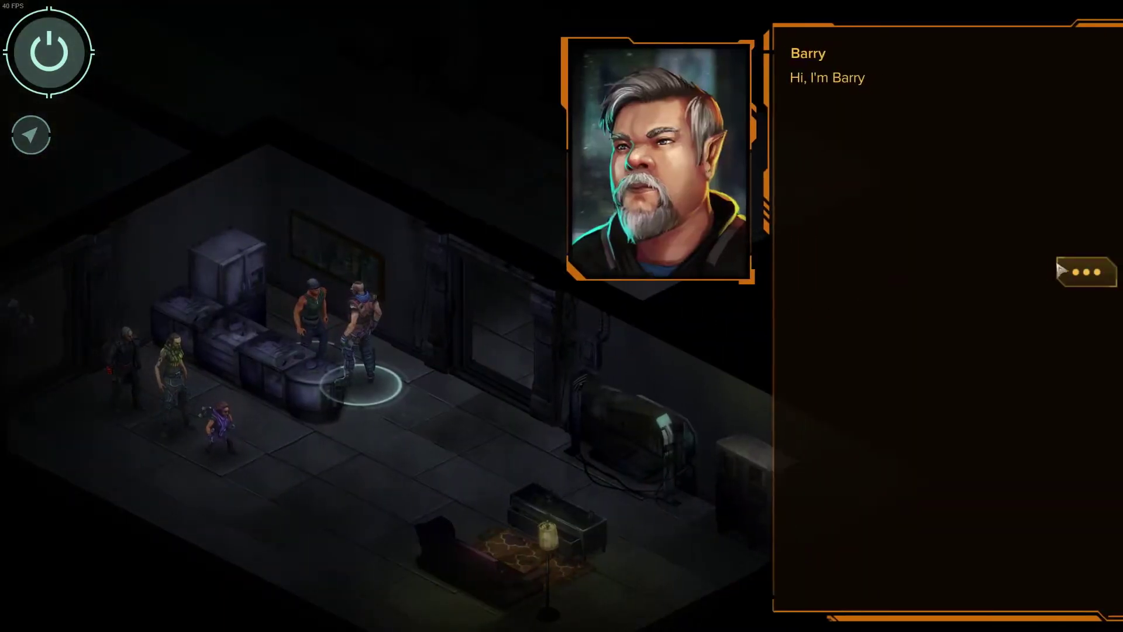
left_click(1089, 275)
left_click(1089, 276)
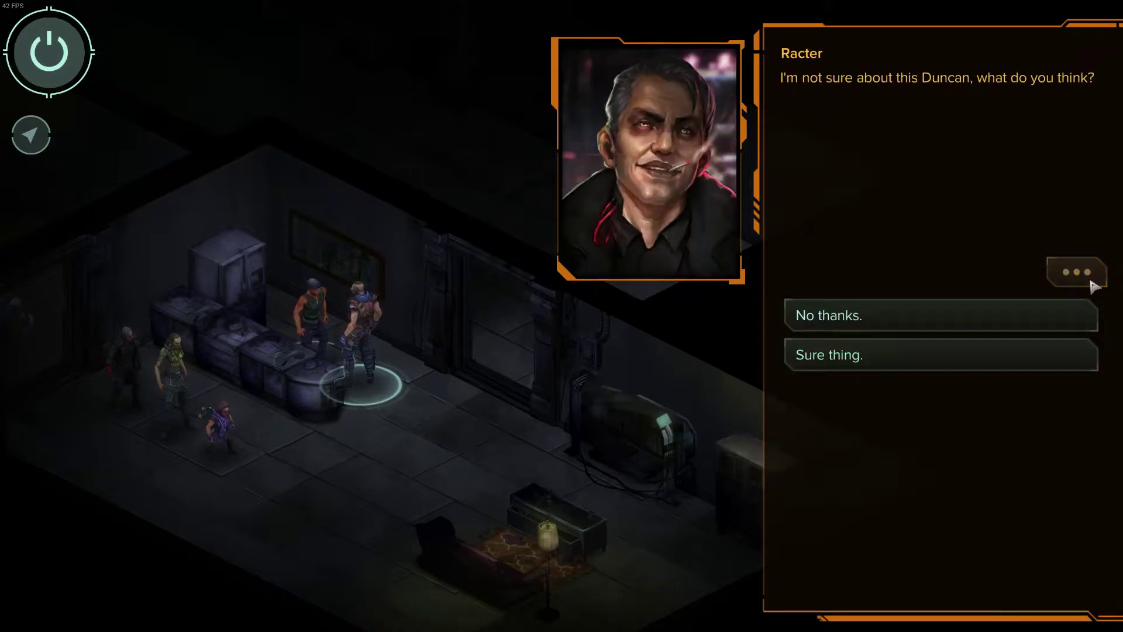
left_click(889, 364)
left_click(1089, 277)
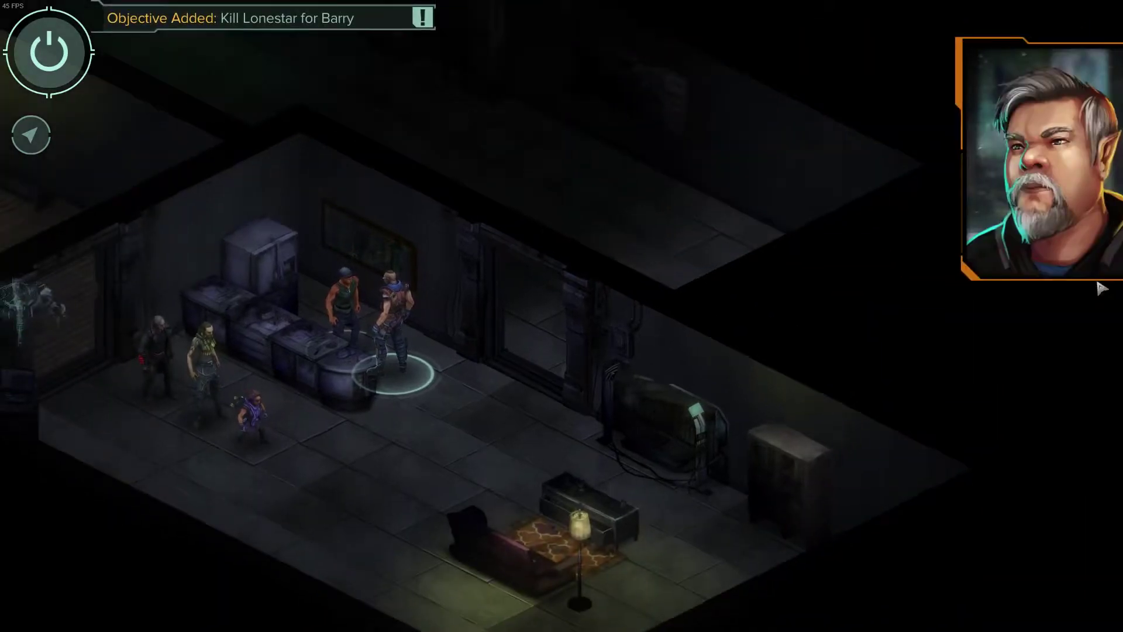
Lead the team back into the corridor and open the quest door under the green light.
mouse_move(617, 125)
middle_mouse_down()
mouse_move(609, 180)
mouse_move(632, 448)
middle_mouse_up()
left_click(441, 293)
mouse_move(337, 257)
middle_mouse_down()
mouse_move(473, 361)
mouse_move(485, 387)
middle_mouse_up()
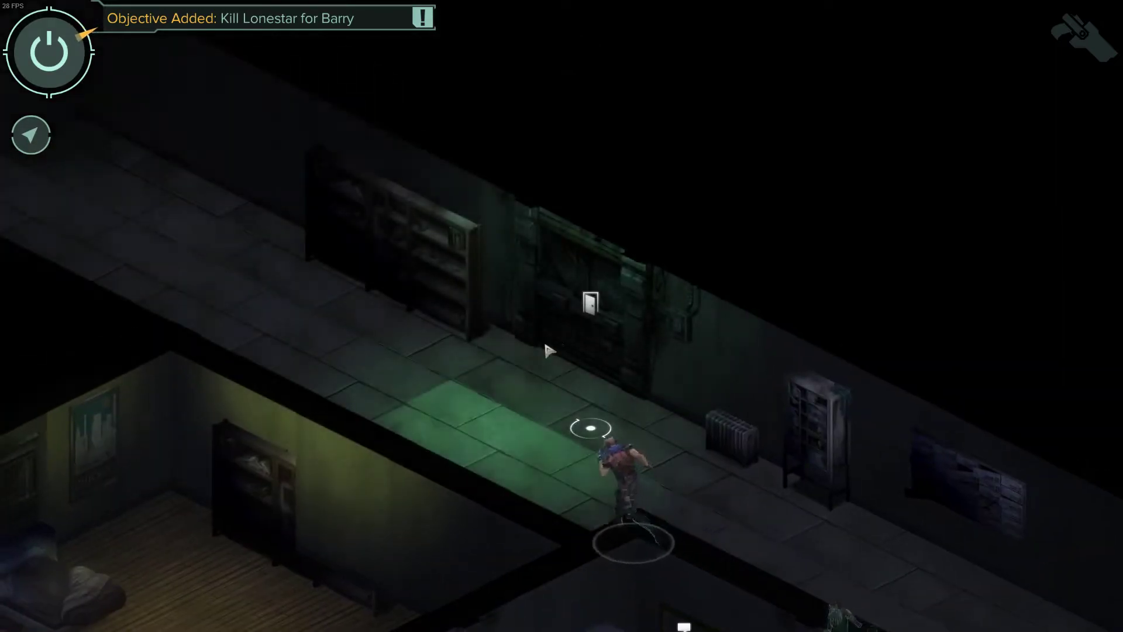
left_click(499, 378)
left_click(595, 310)
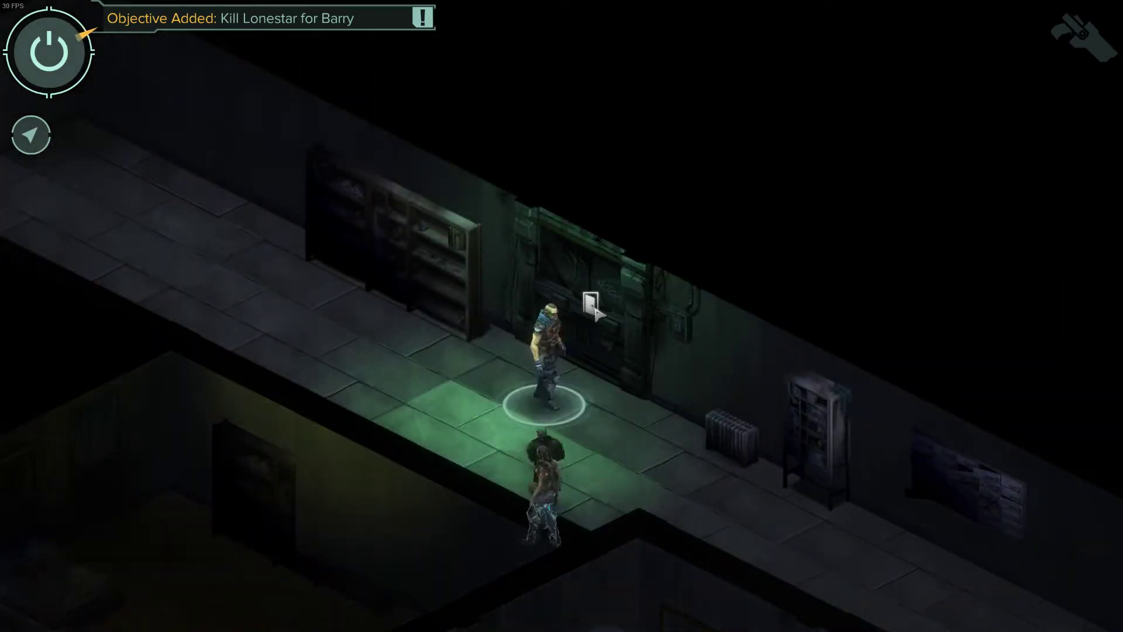
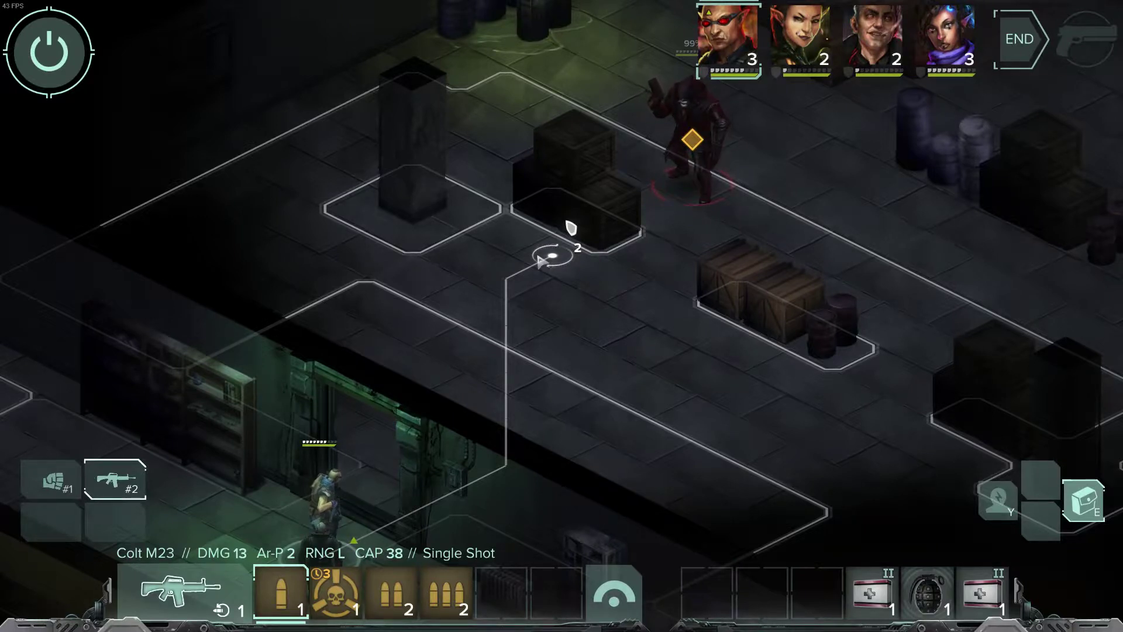
Move Duncan into cover behind the dark crates and shoot the nearby enemy with the Colt M23.
left_click(536, 259)
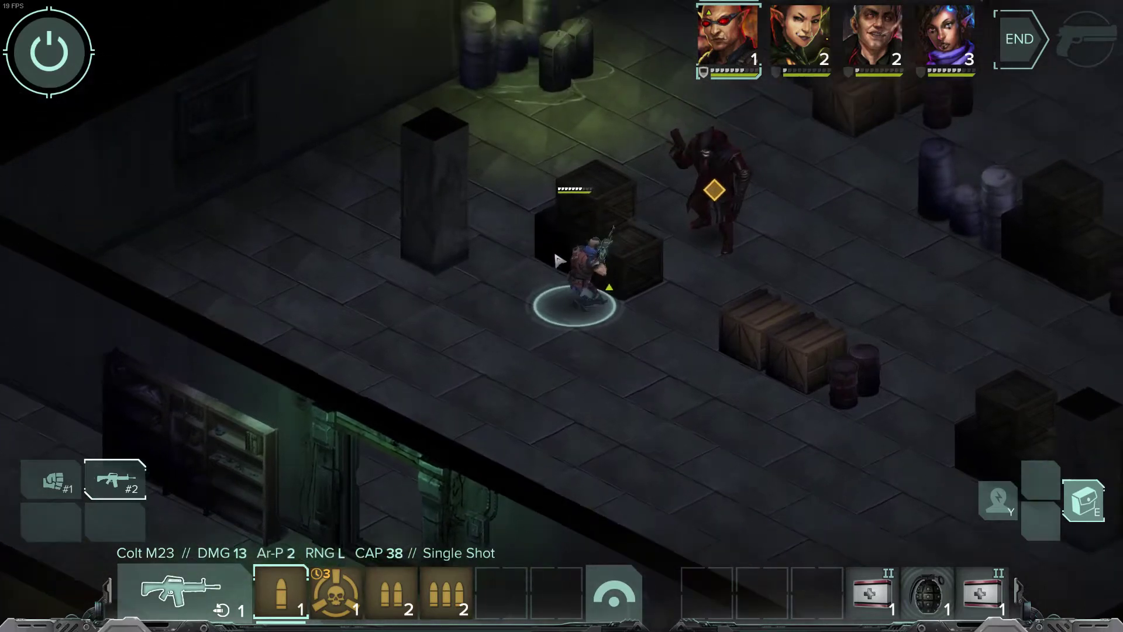
left_click(706, 237)
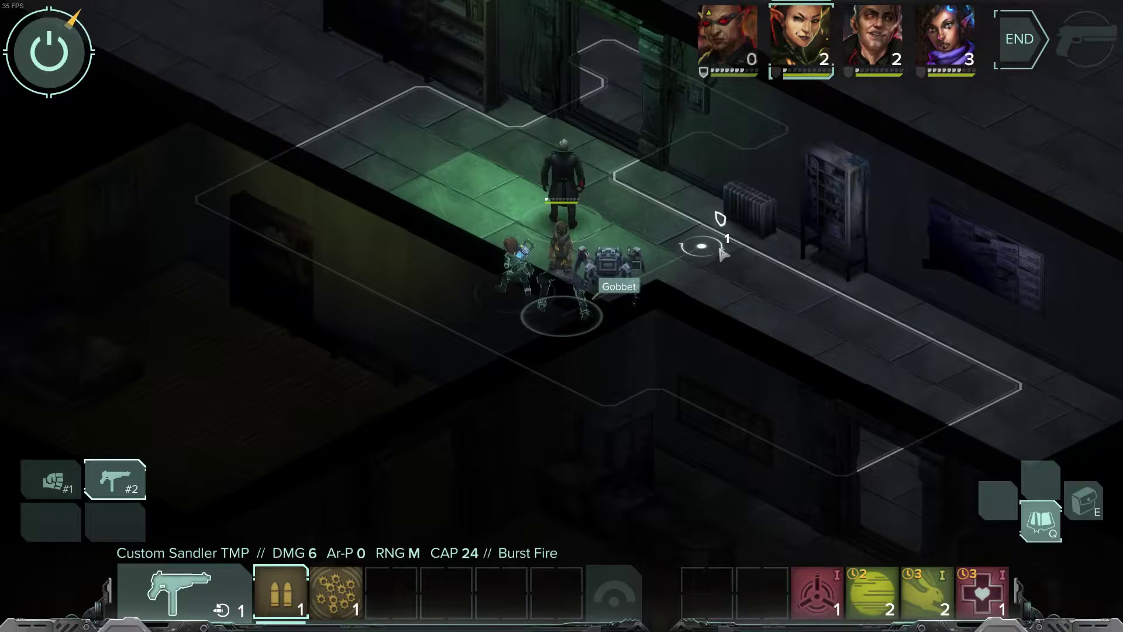
Move Gobbet through the opened door to a spot beside the pillar near the Spirit Summon point.
mouse_move(853, 188)
middle_mouse_down()
mouse_move(634, 379)
mouse_move(556, 391)
middle_mouse_up()
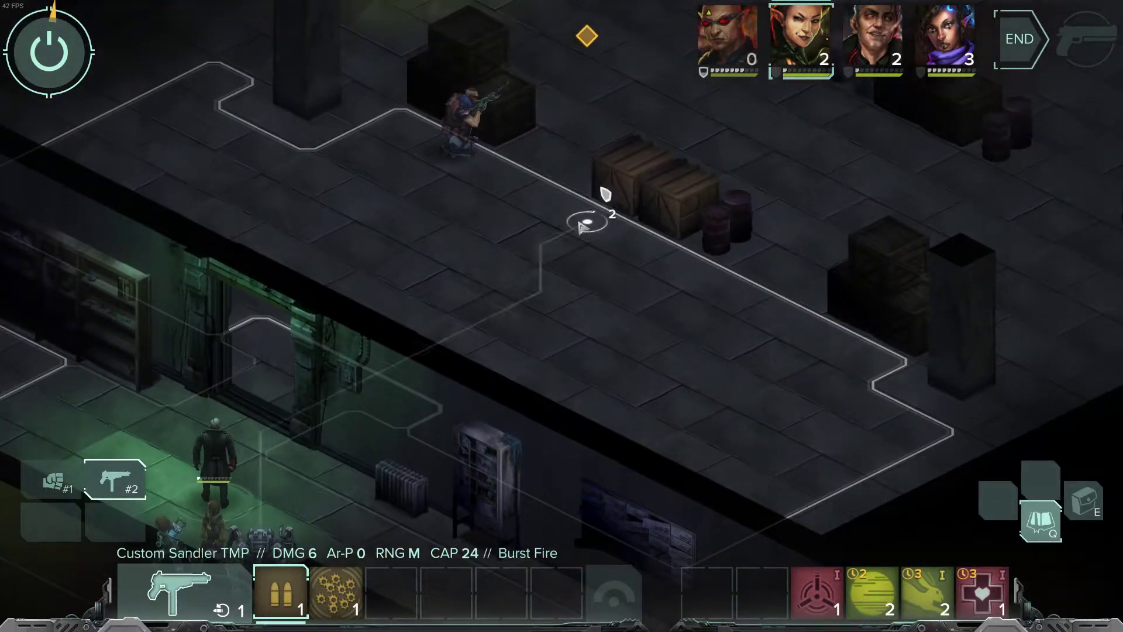
middle_click_drag(551, 99, 557, 293)
mouse_move(626, 364)
middle_mouse_down()
mouse_move(624, 184)
mouse_move(724, 289)
middle_mouse_up()
middle_click_drag(652, 140, 716, 310)
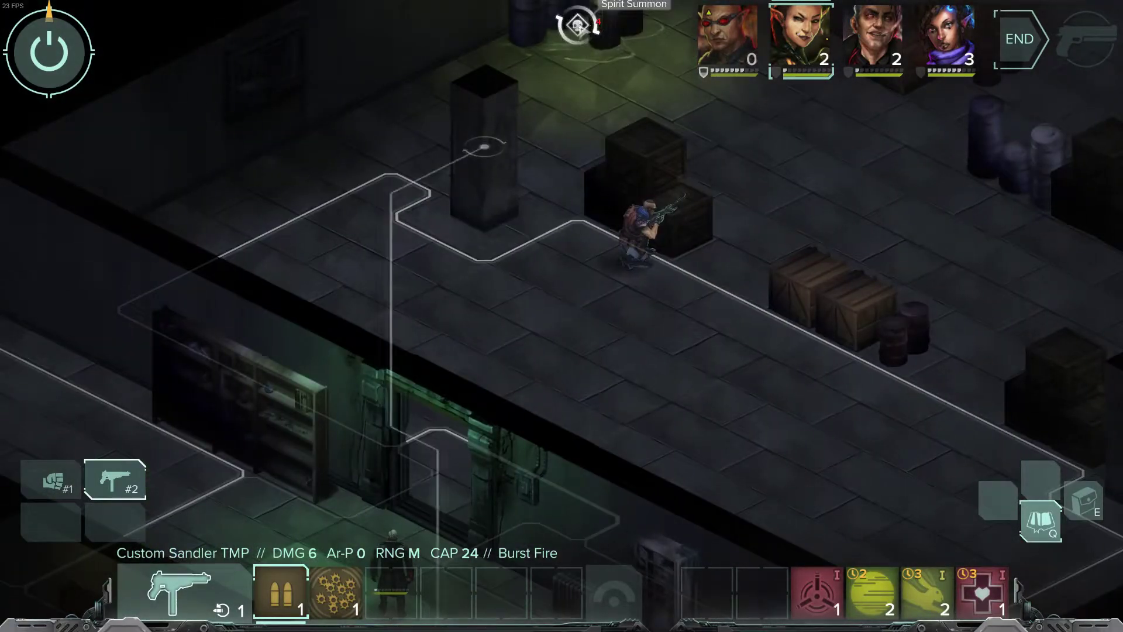
left_click(413, 242)
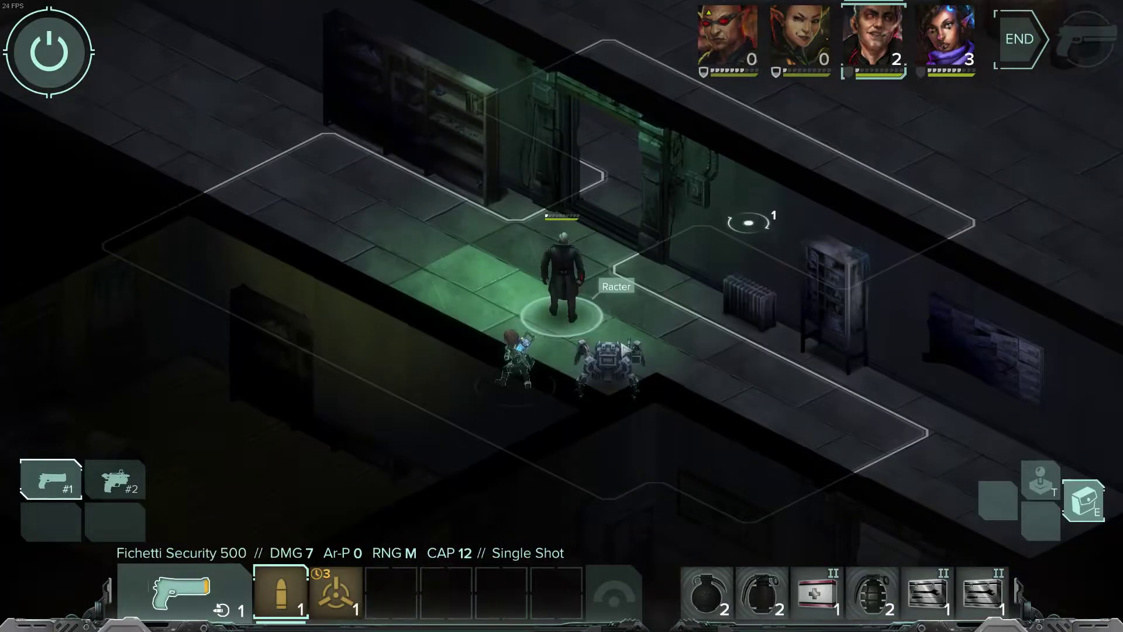
Move Racter and the fourth runner into cover behind the wooden crates and end the team's turn.
key("w")
key("d")
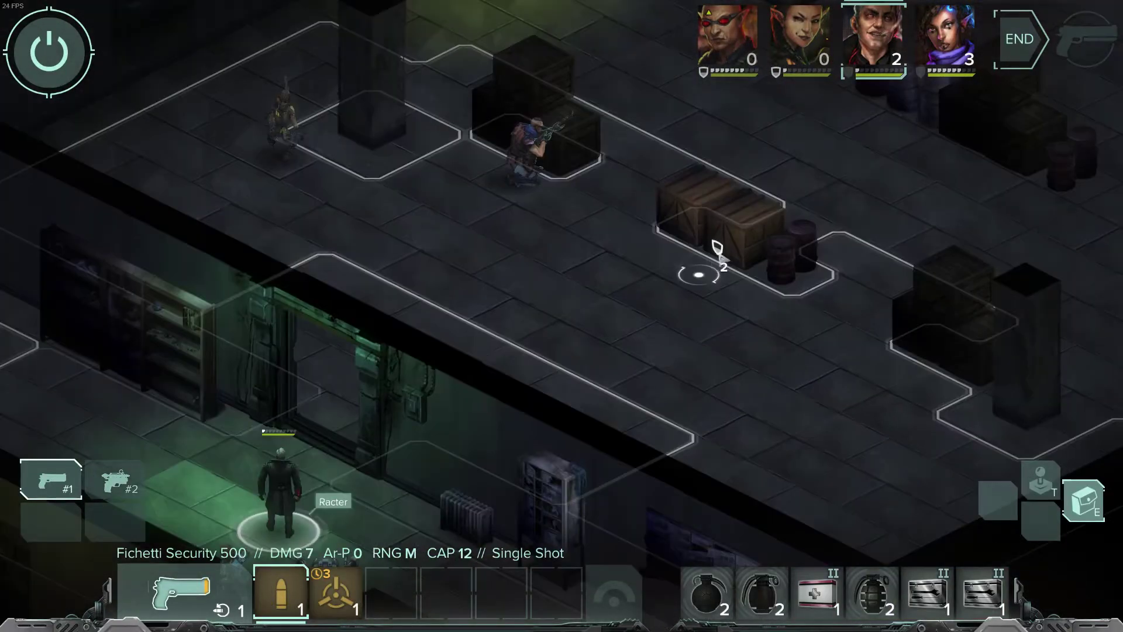
left_click(692, 267)
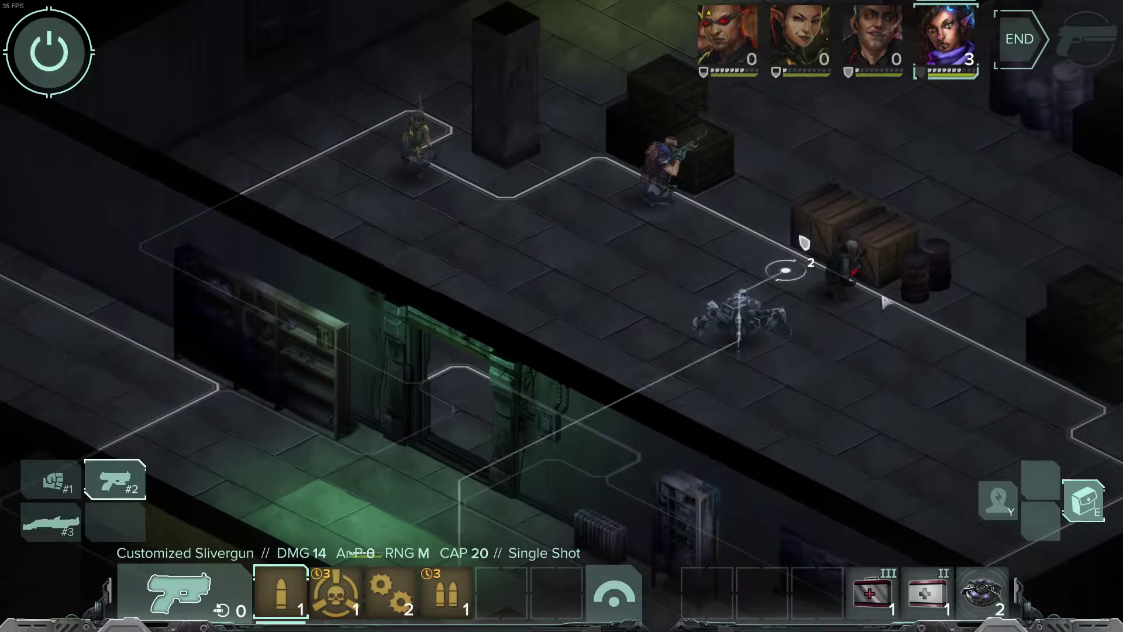
left_click(798, 262)
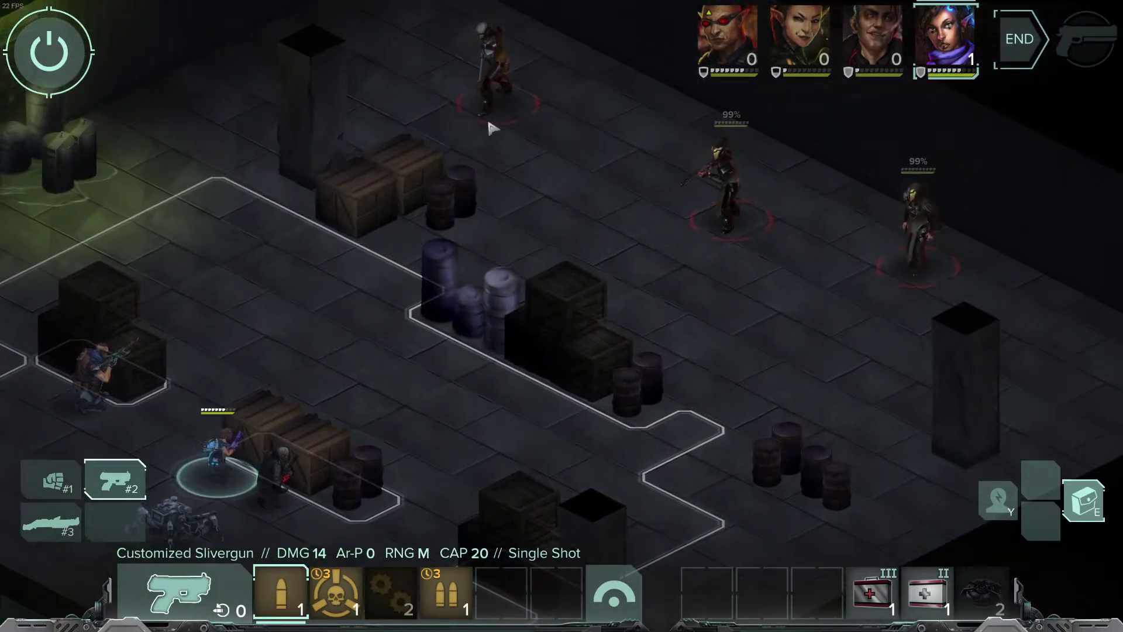
left_click_drag(313, 385, 509, 327)
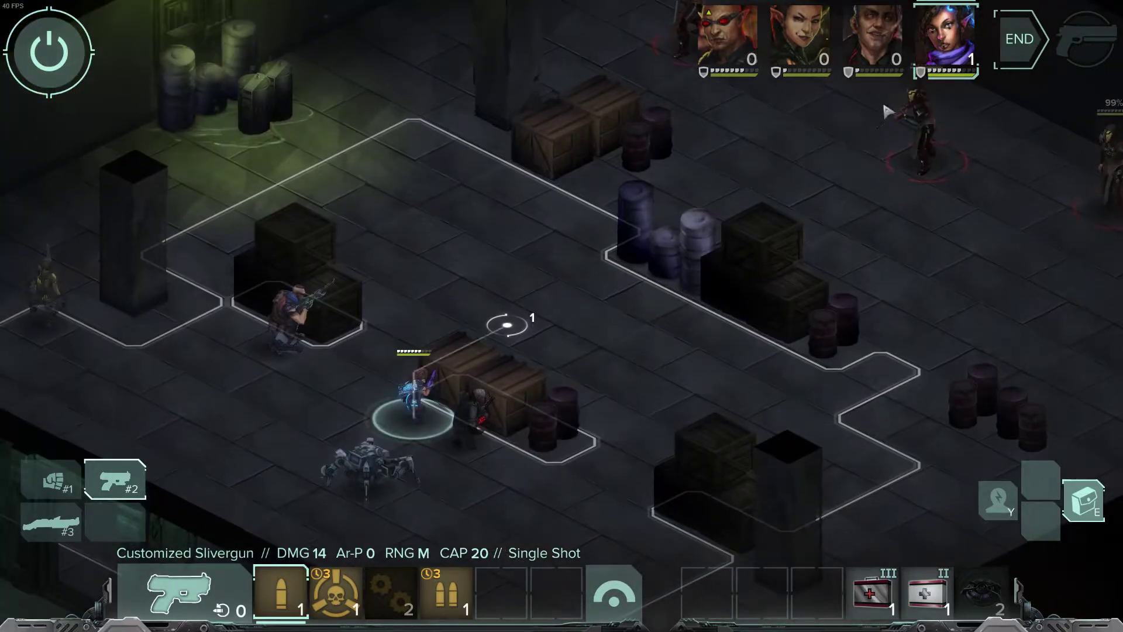
left_click(1029, 41)
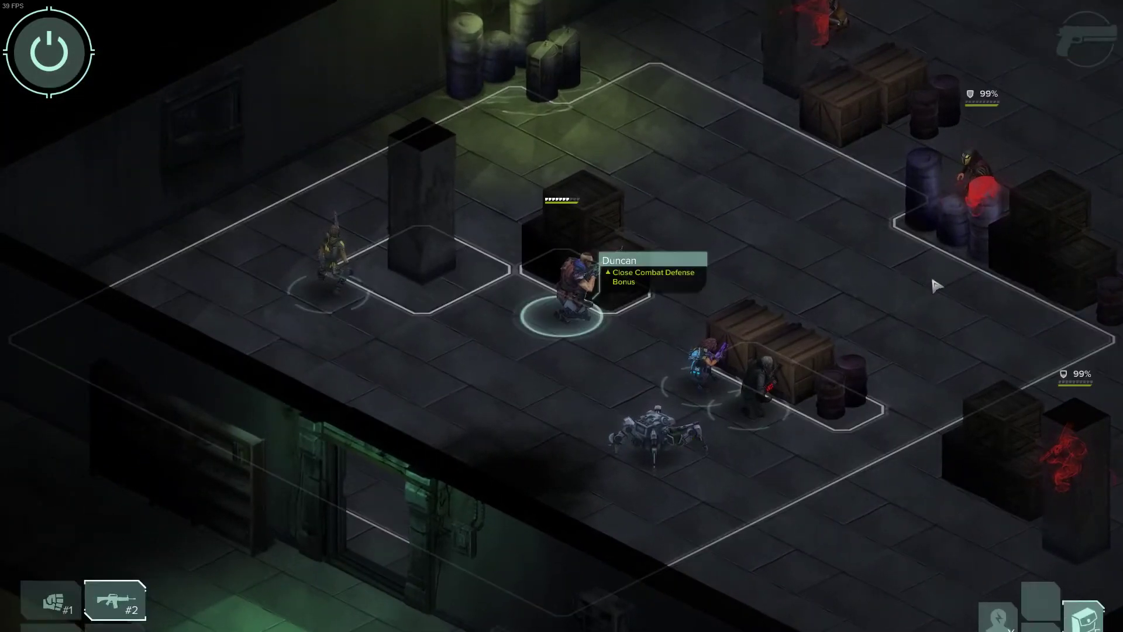
Summon the Toxic Spirit with Gobbet at the Spirit Summon point and use its Noxious Breath on the enemy by the far pillar.
left_click(824, 39)
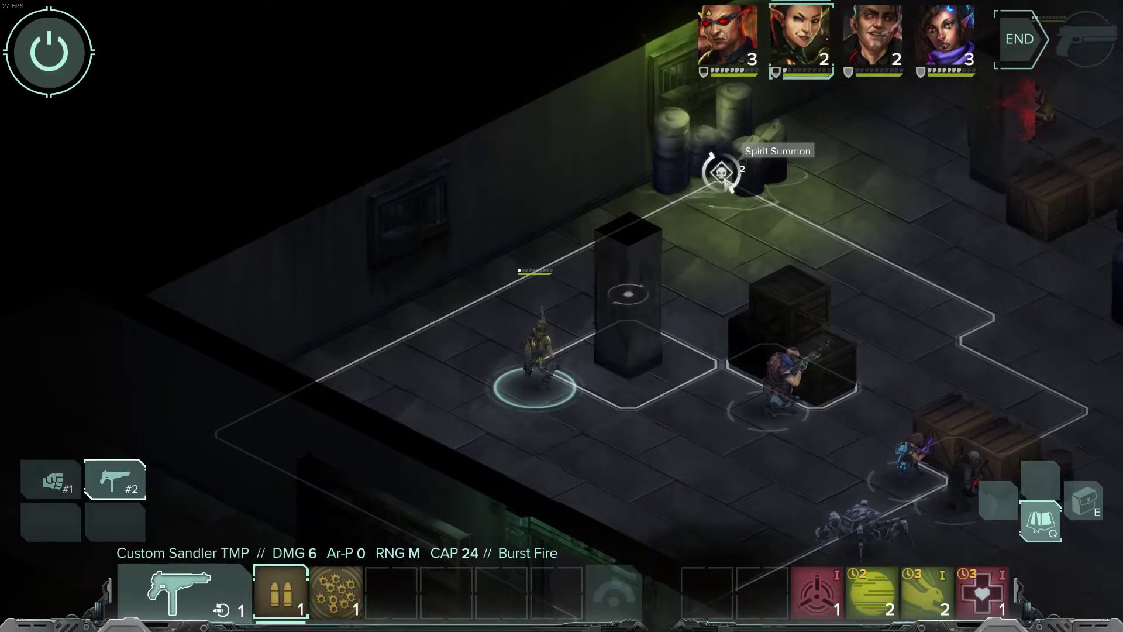
left_click(721, 173)
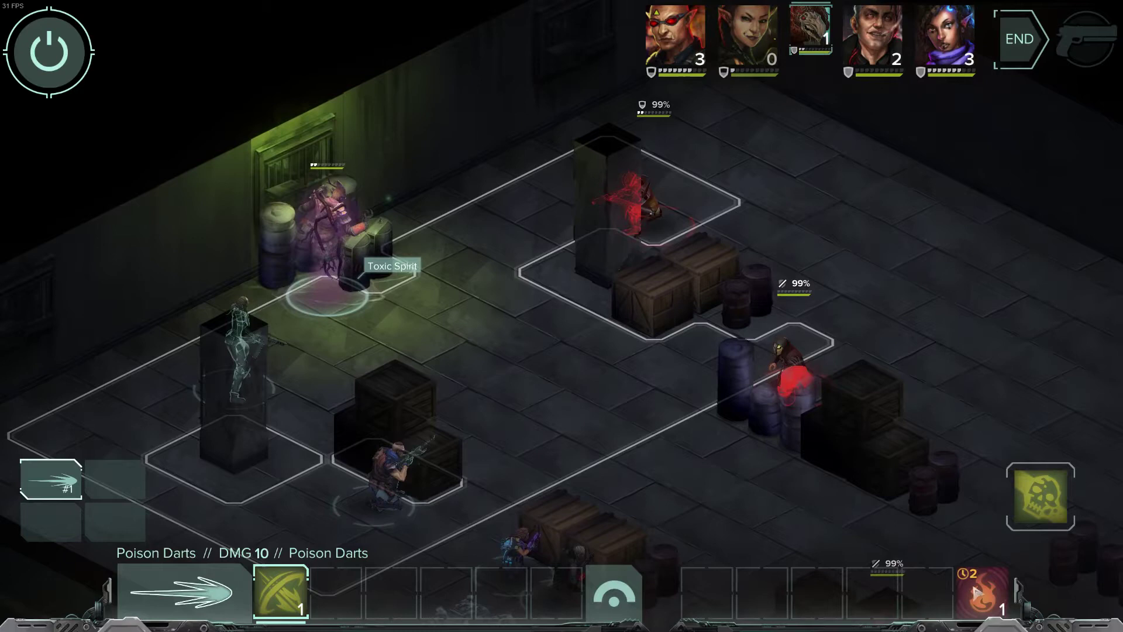
left_click(974, 592)
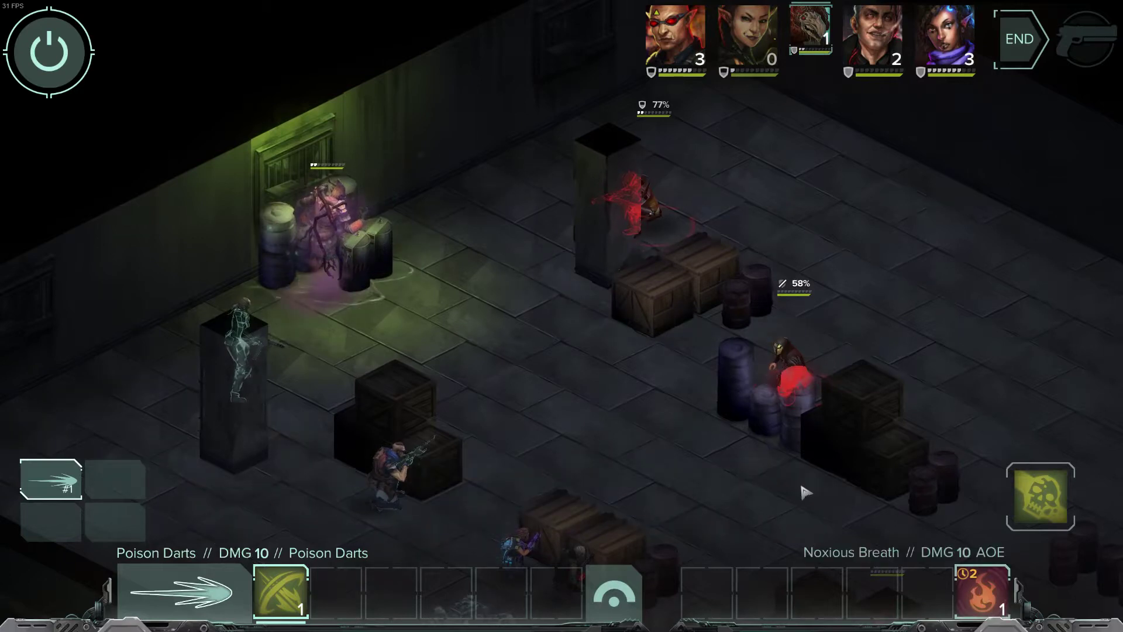
left_click(671, 276)
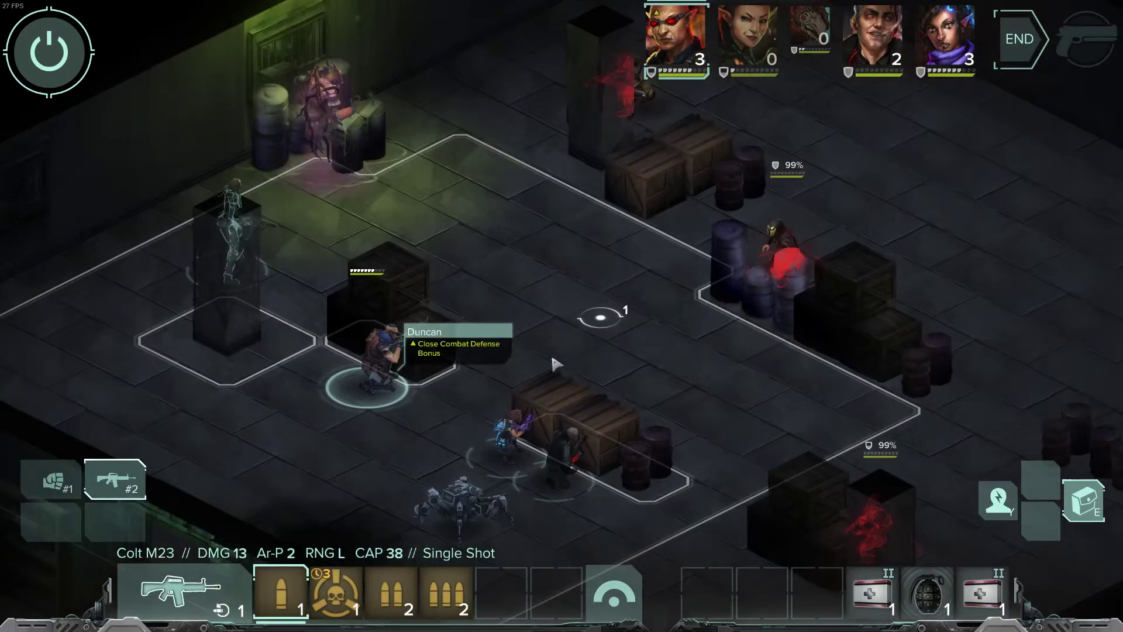
Attack the enemy behind the blue barrels with Duncan's Colt M23 in Full Auto Fire mode.
left_click_drag(556, 365, 505, 396)
left_click_drag(704, 342, 556, 245)
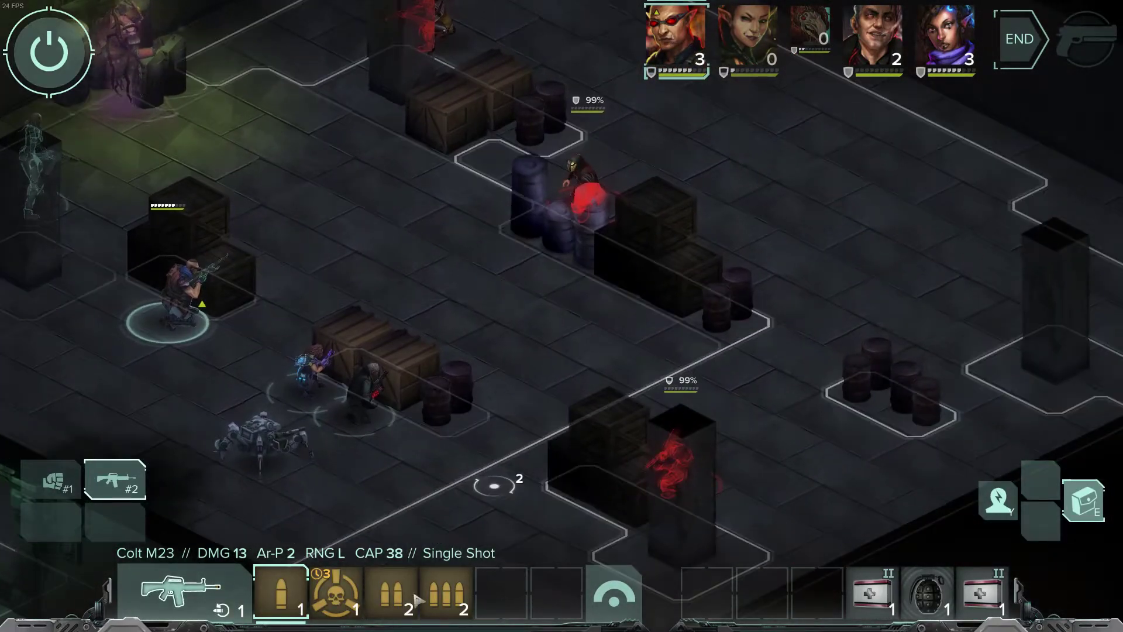
left_click(446, 593)
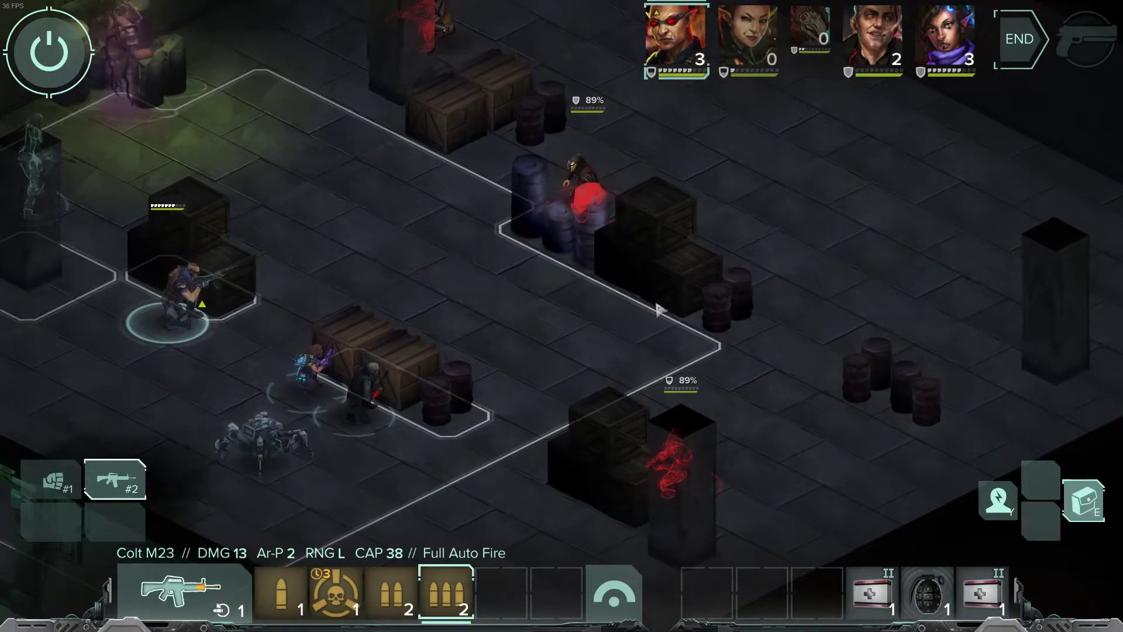
left_click(588, 228)
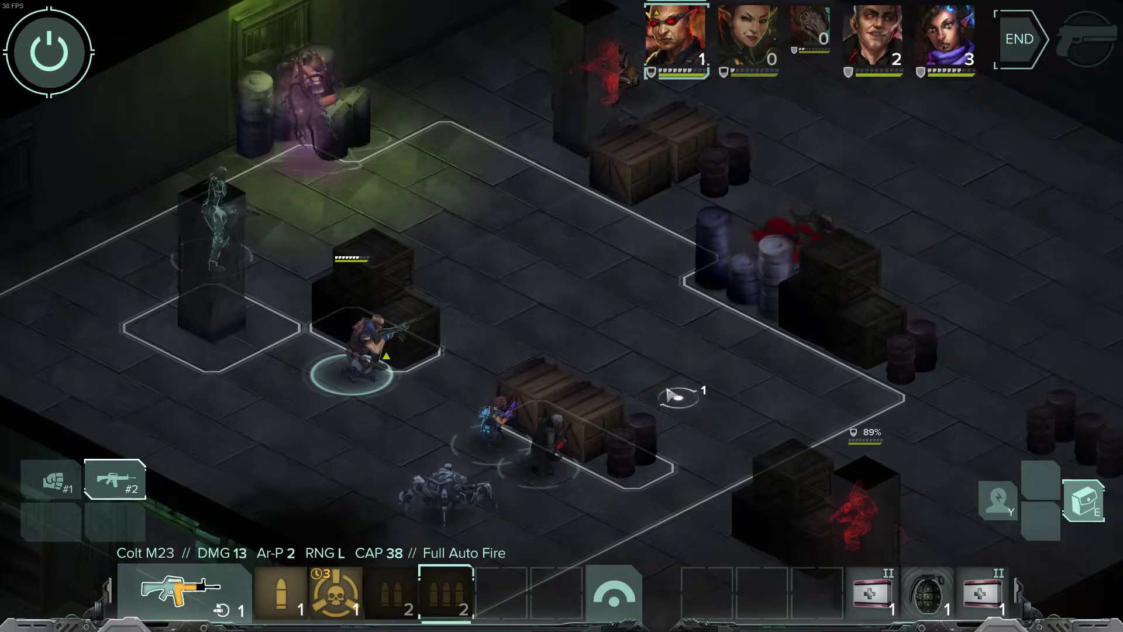
Switch Duncan's Colt M23 to Single Shot and fire at the enemy behind the near pillar.
left_click_drag(667, 389, 538, 322)
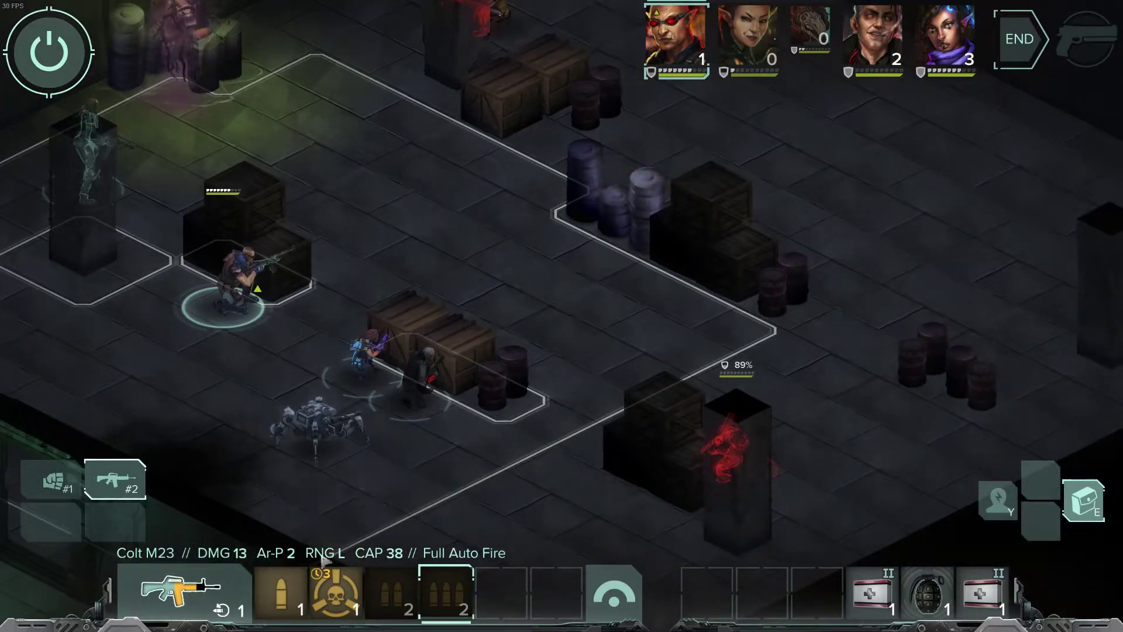
left_click(290, 589)
left_click(764, 476)
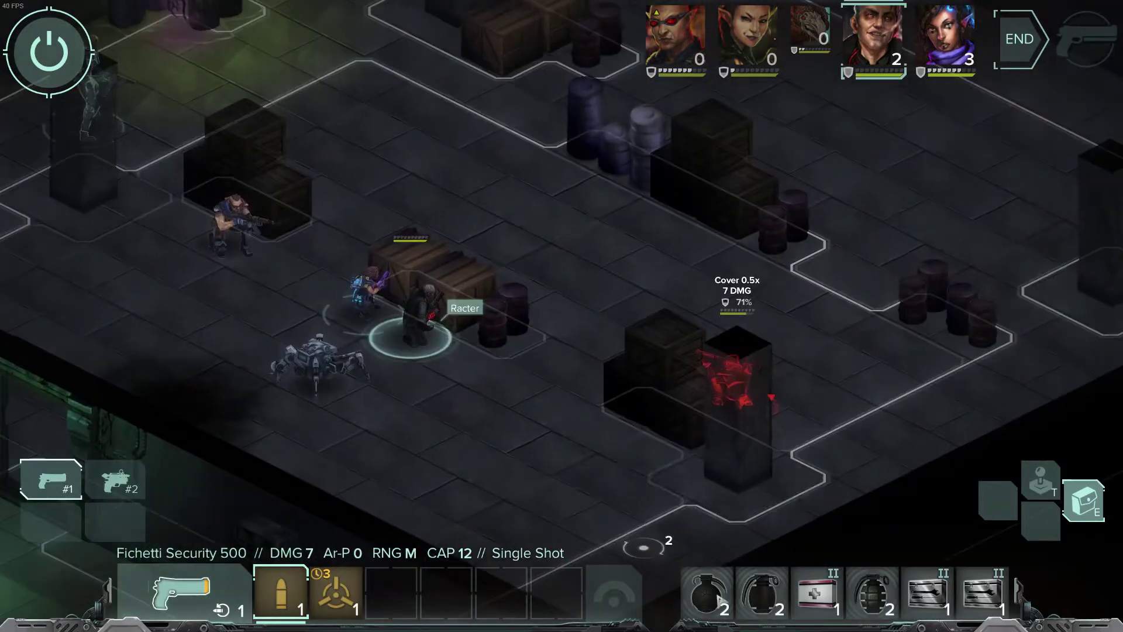
Throw Racter's Fichetti Frag Grenade at the Knight Errant Enforcer and shoot the same enemy with the fourth runner's Customized Slivergun.
left_click(720, 600)
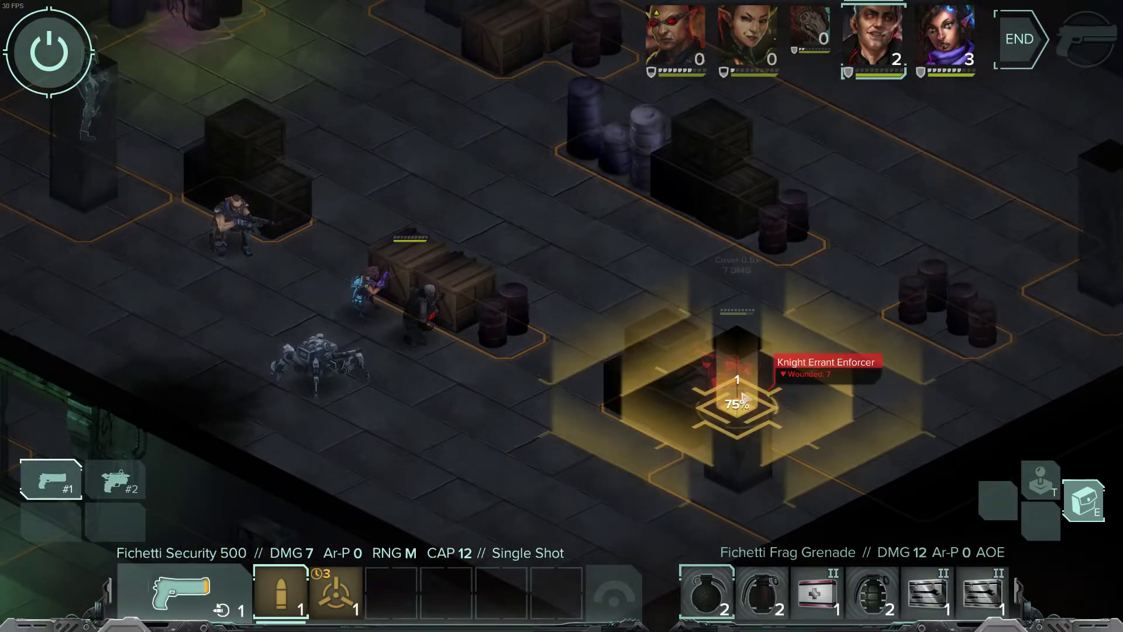
left_click(741, 399)
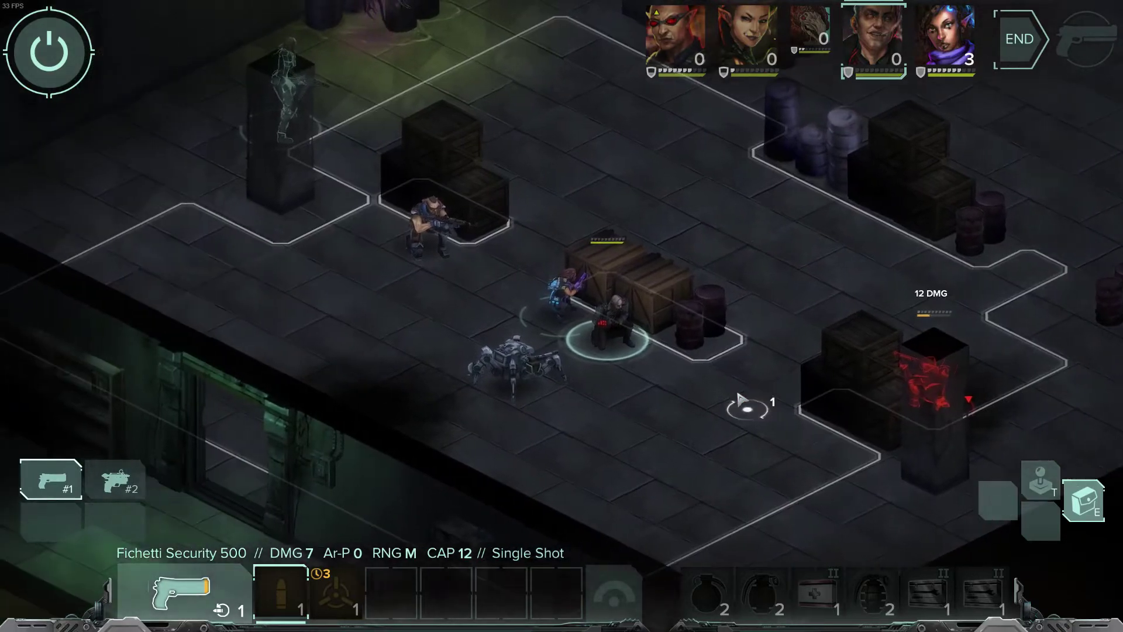
left_click(468, 607)
left_click(960, 405)
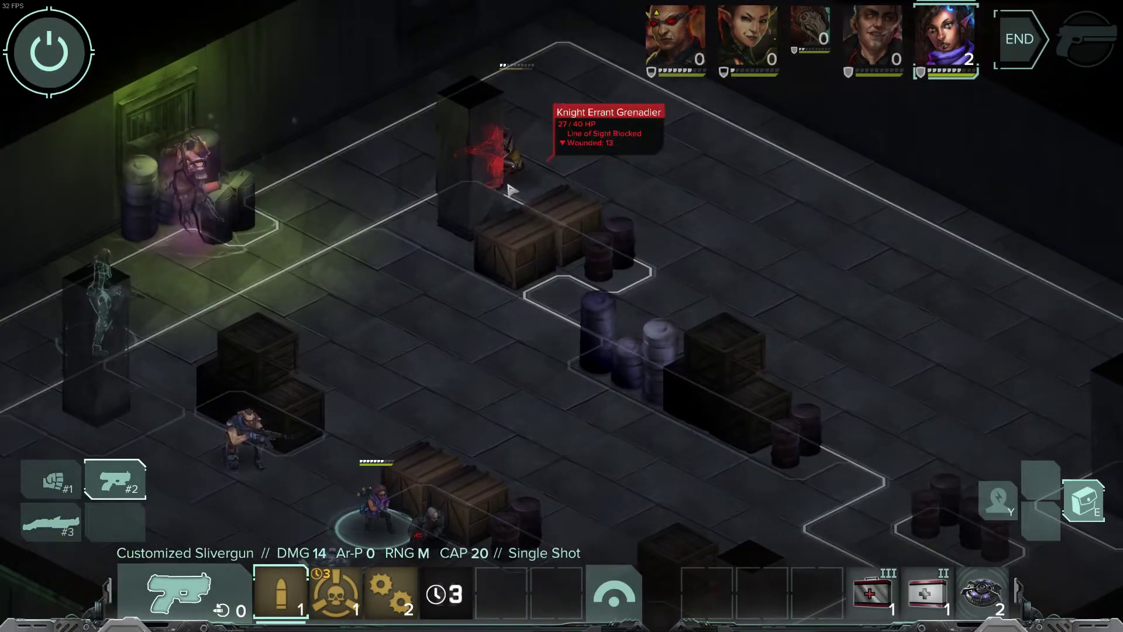
Equip the fourth runner with the Mini-Grenade Launcher and move them up to the blue barrels.
middle_click_drag(546, 402, 595, 357)
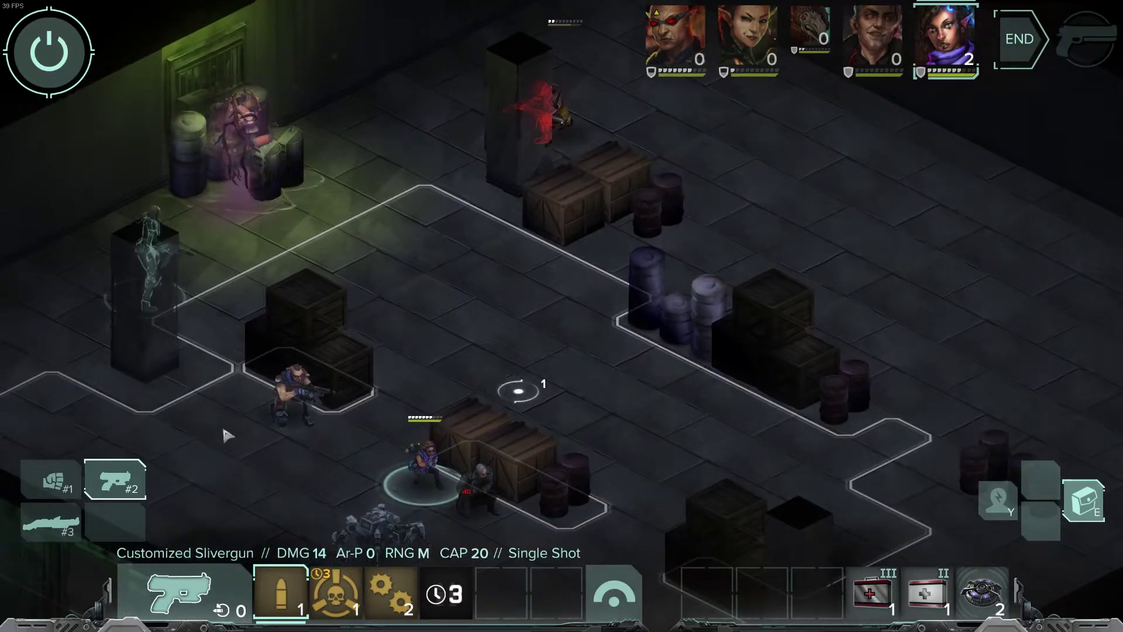
left_click(62, 528)
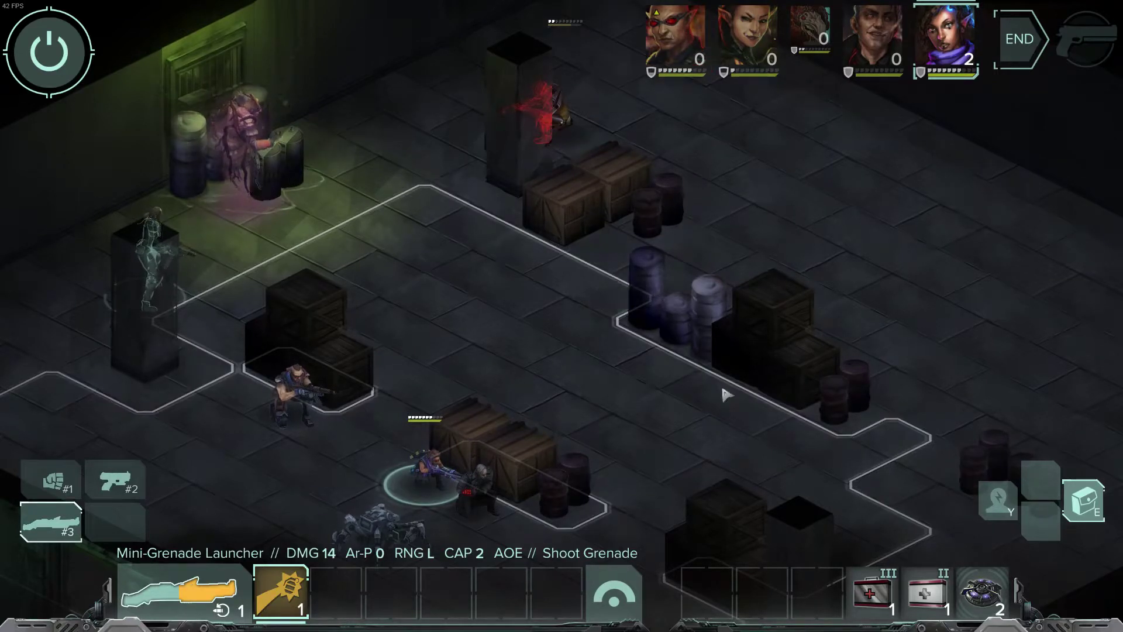
left_click(702, 393)
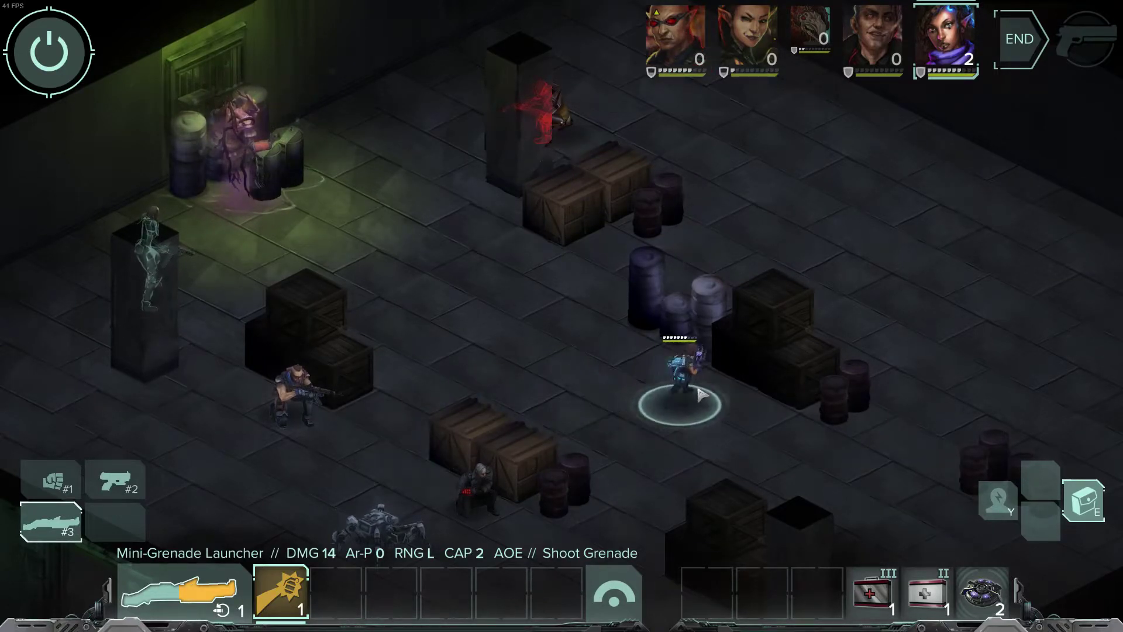
Fire the Mini-Grenade Launcher at the enemy by the far pillar, and advance Duncan to the wooden crates to shoot the Knight Errant Grenadier.
left_click(595, 138)
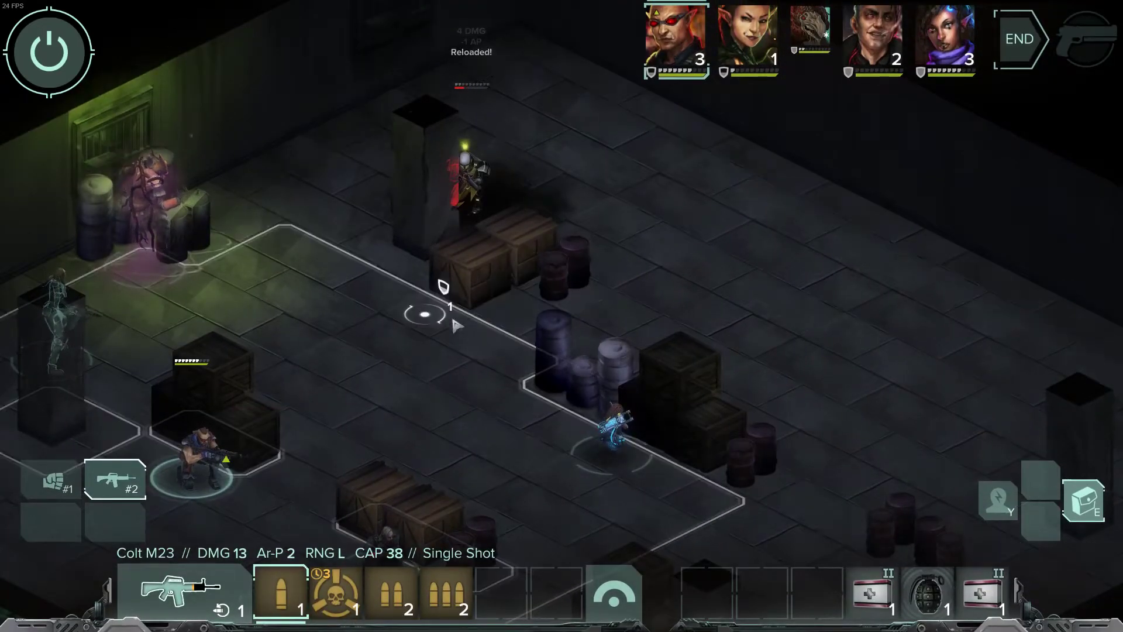
left_click(442, 323)
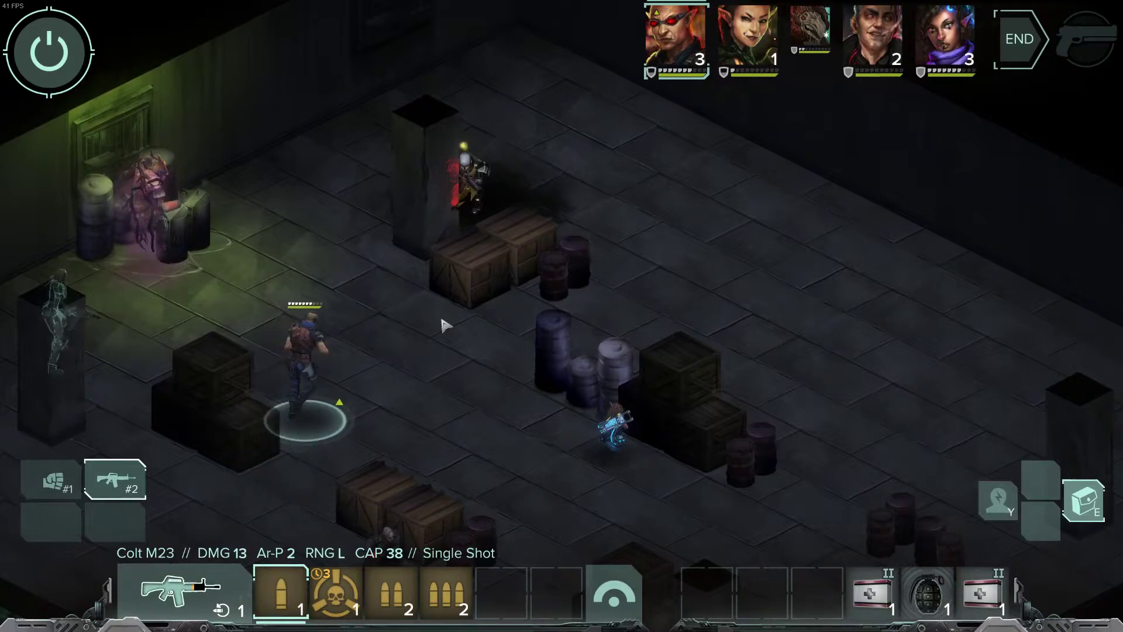
left_click(514, 305)
left_click(496, 222)
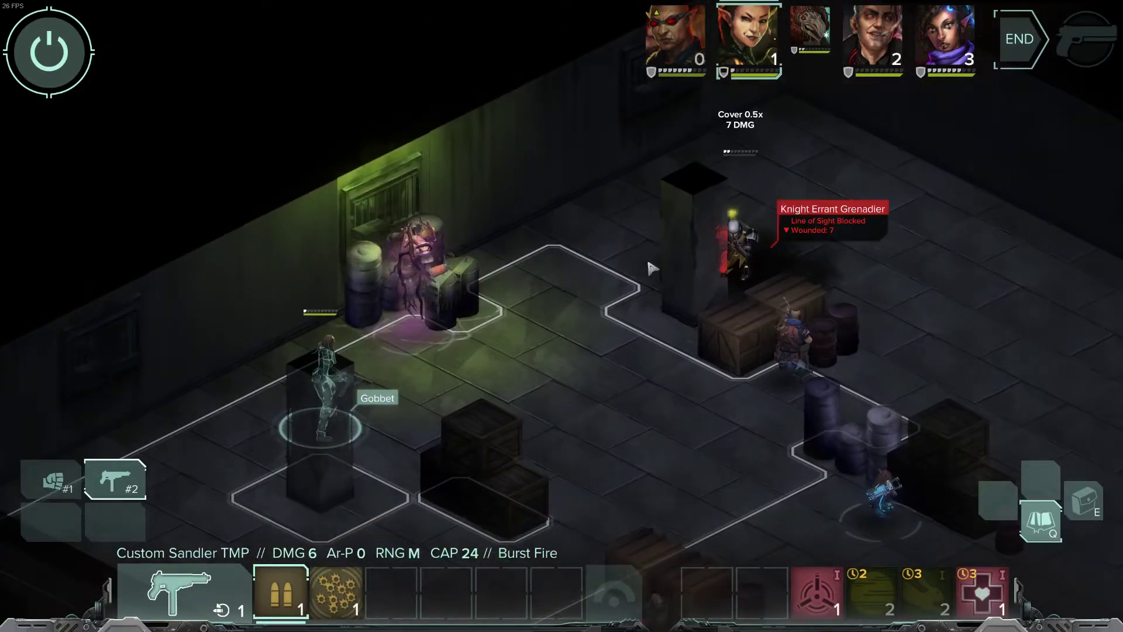
Move Gobbet beside the barrels under the green light and fire Racter's Fichetti Security 500 at the Knight Errant Grenadier.
left_click(520, 279)
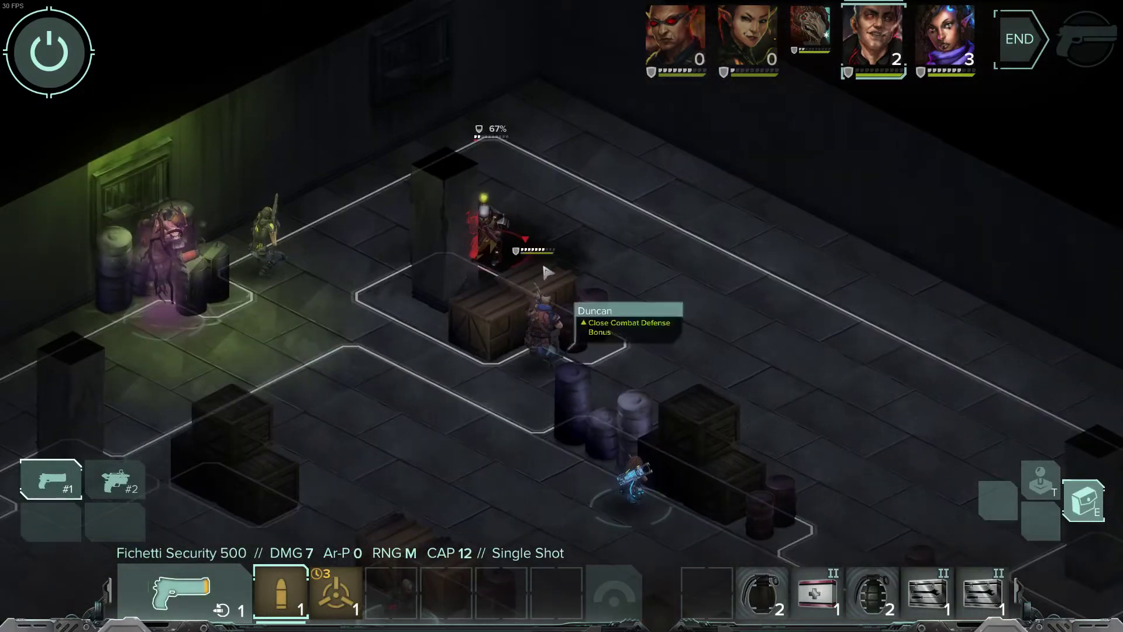
left_click(471, 245)
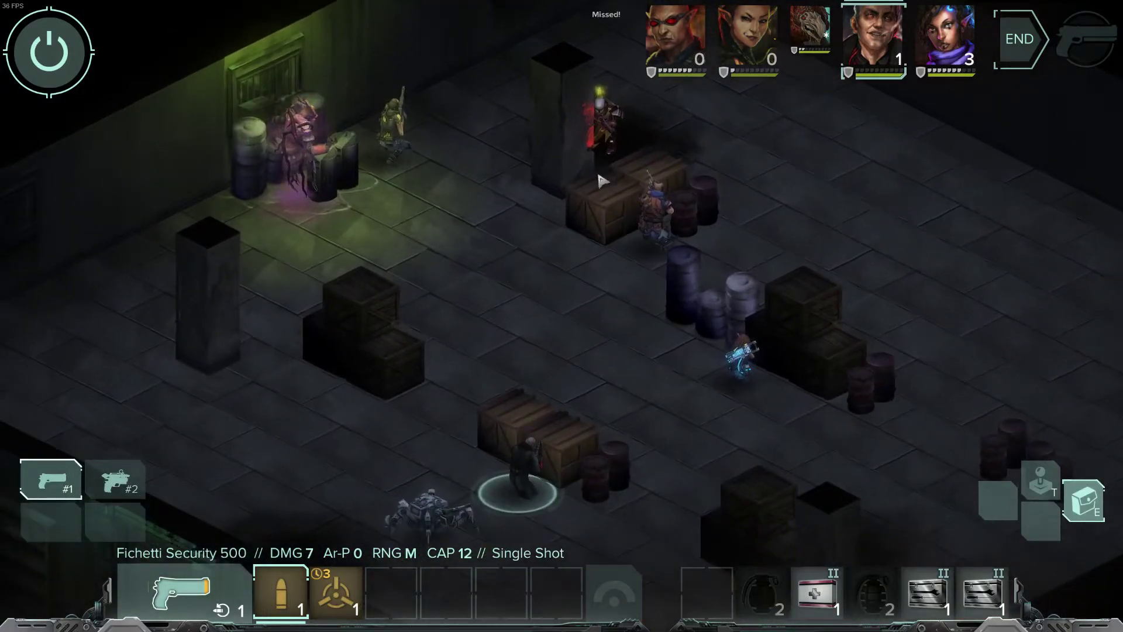
left_click(606, 166)
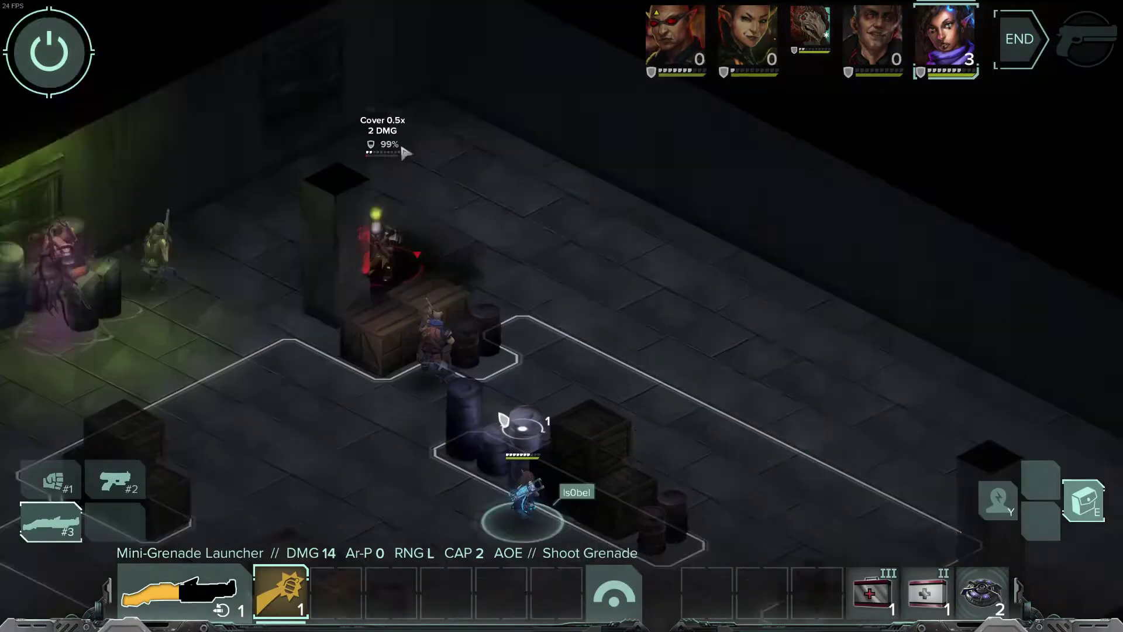
Move Is0bel behind the crates next to the Knight Errant Grenadier and shoot him with the Customized Slivergun.
left_click(485, 313)
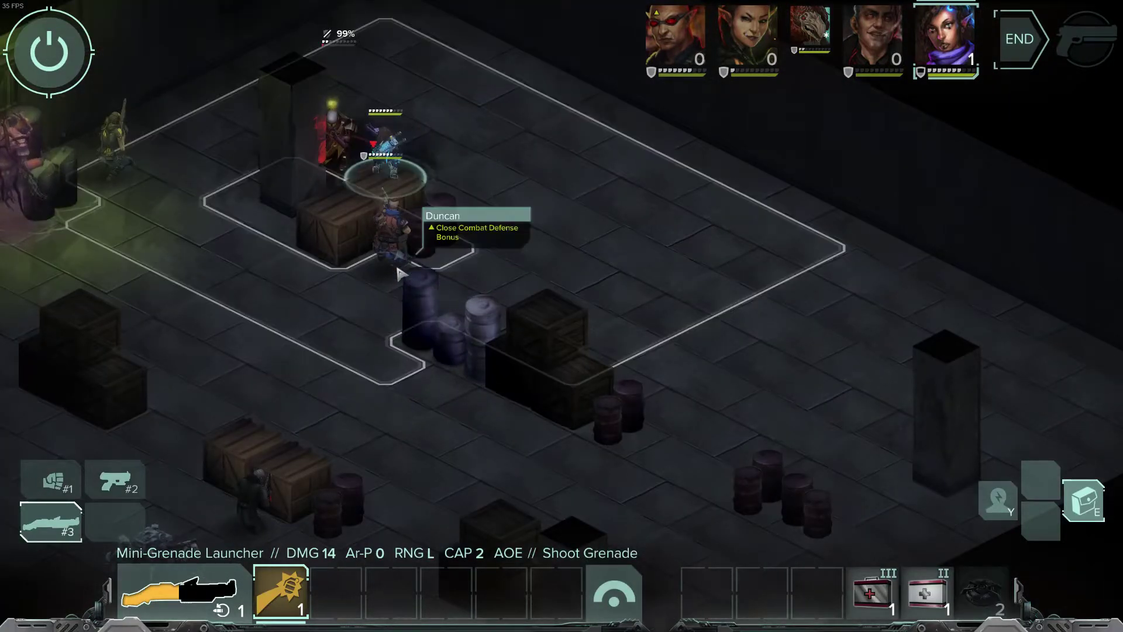
key("2")
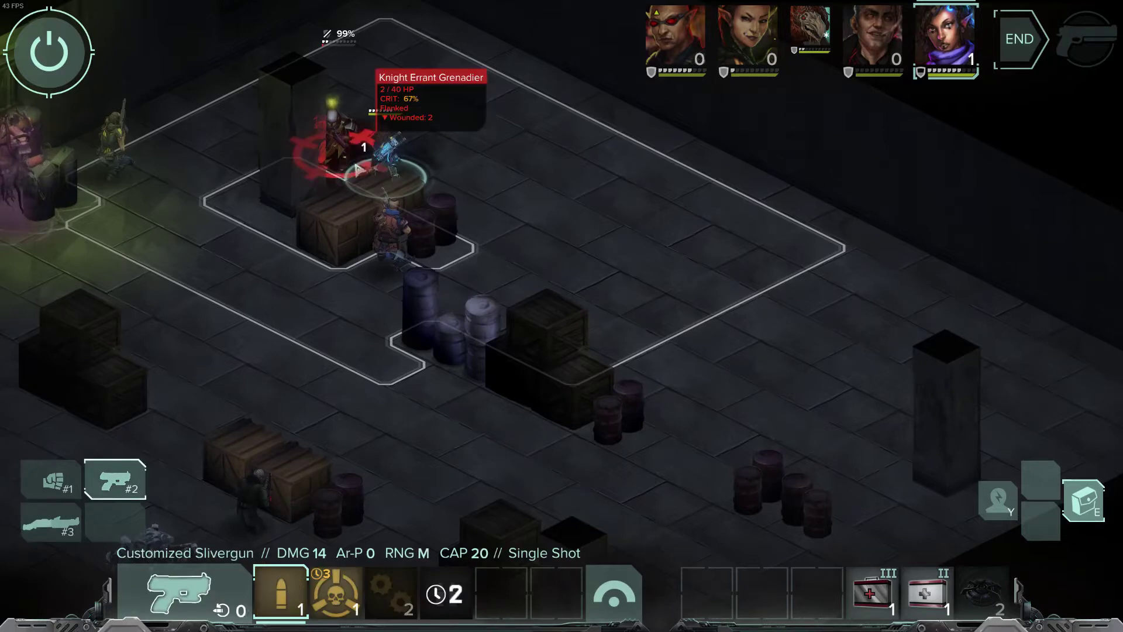
left_click(345, 193)
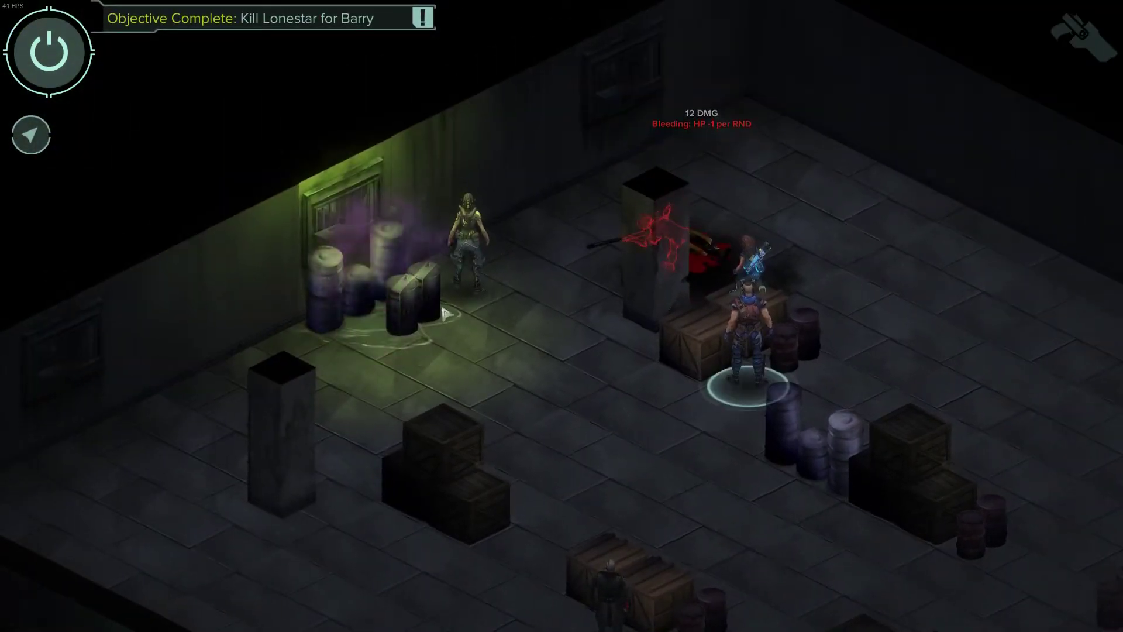
Walk the party back to the open floor in the middle of the large room.
left_click(562, 478)
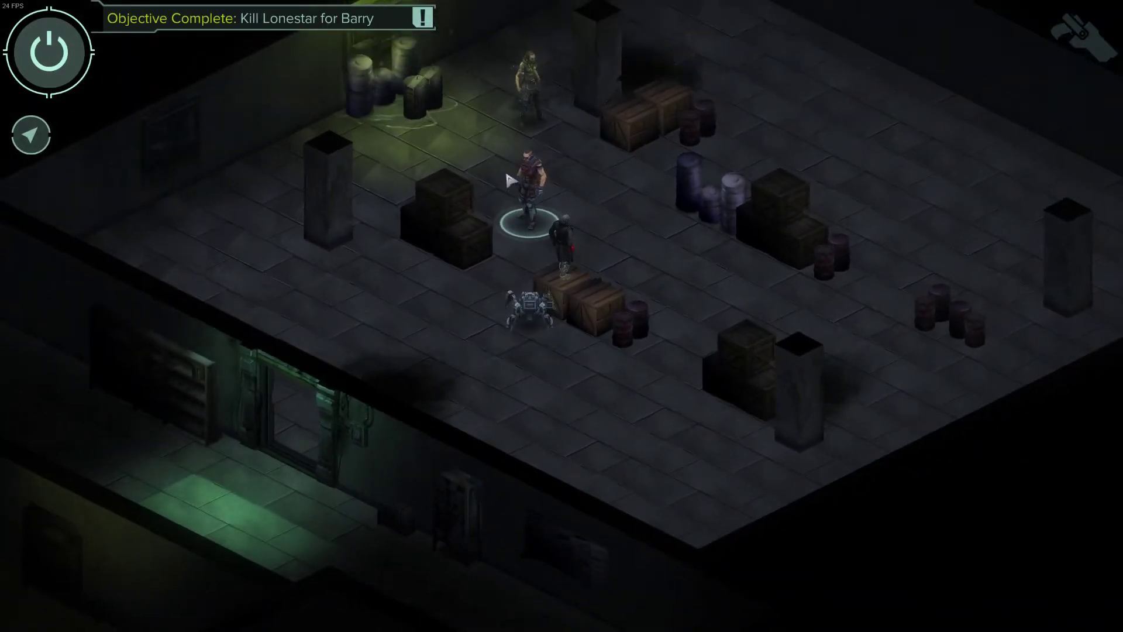
scroll(514, 180, "down", 3)
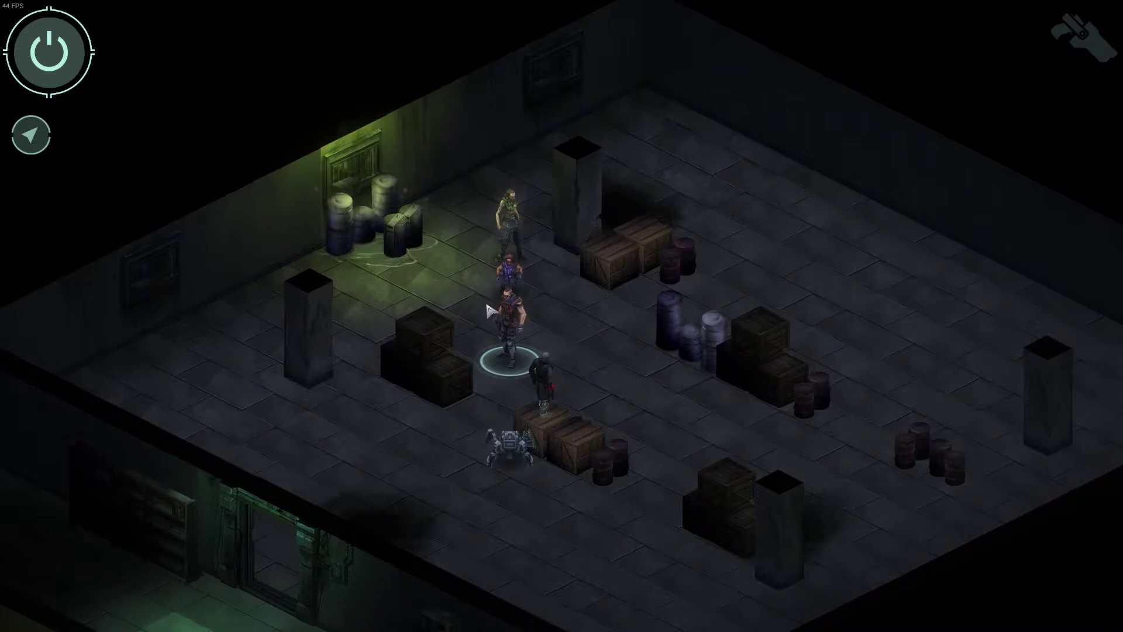
key("Escape")
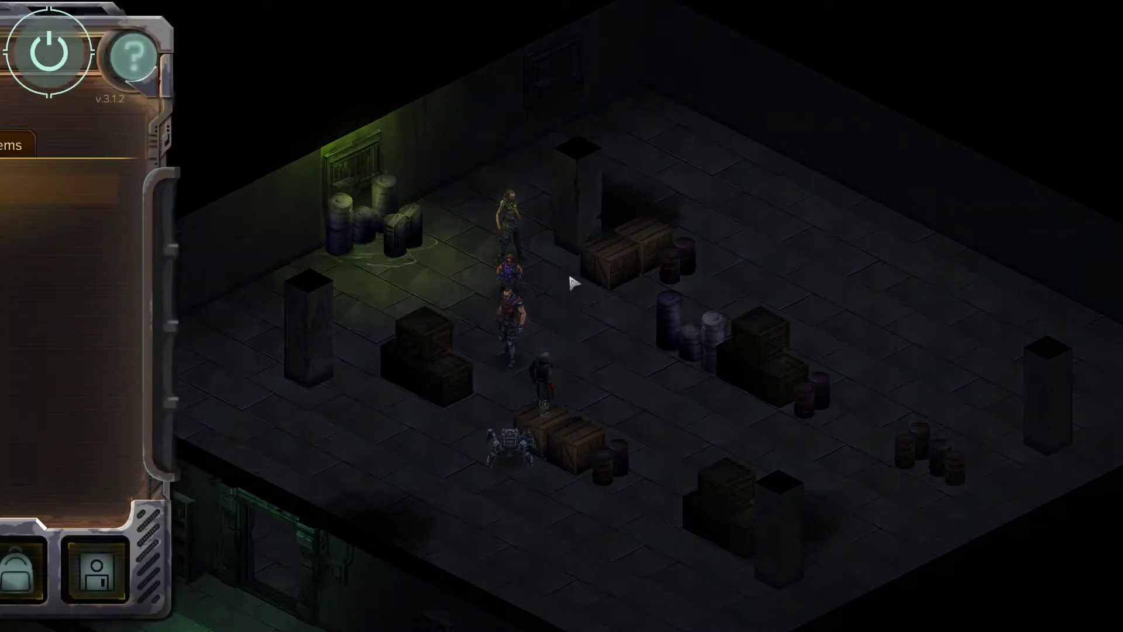
left_click(330, 580)
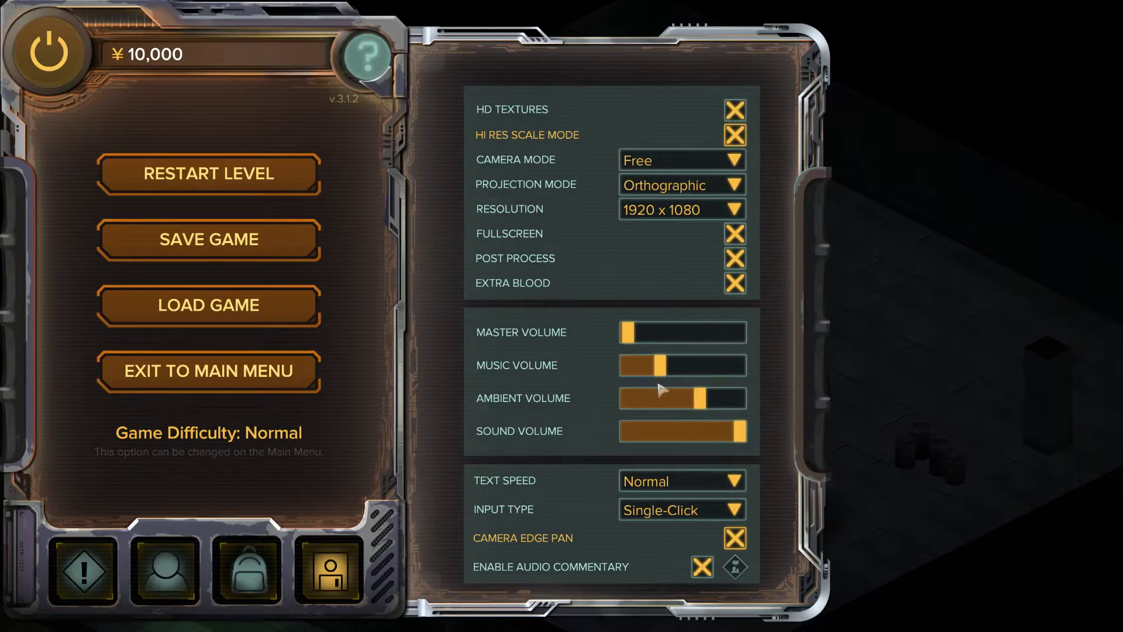
key("Escape")
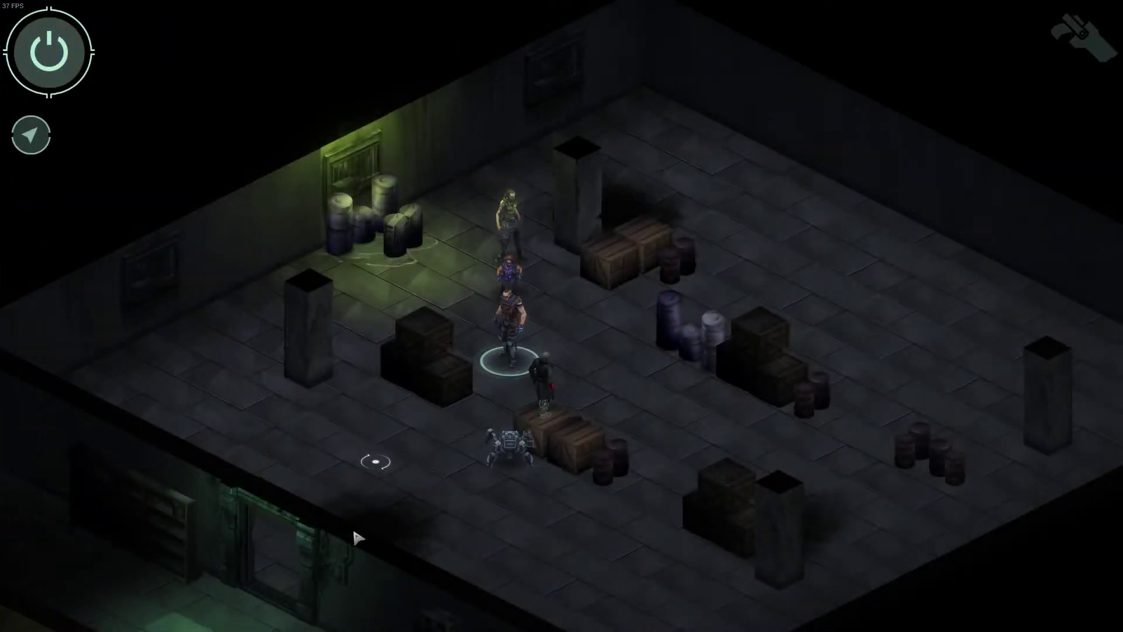
Lead the party out through the green-lit doorway, along the corridor and into Barry's room.
left_click_drag(357, 537, 533, 283)
left_click(422, 374)
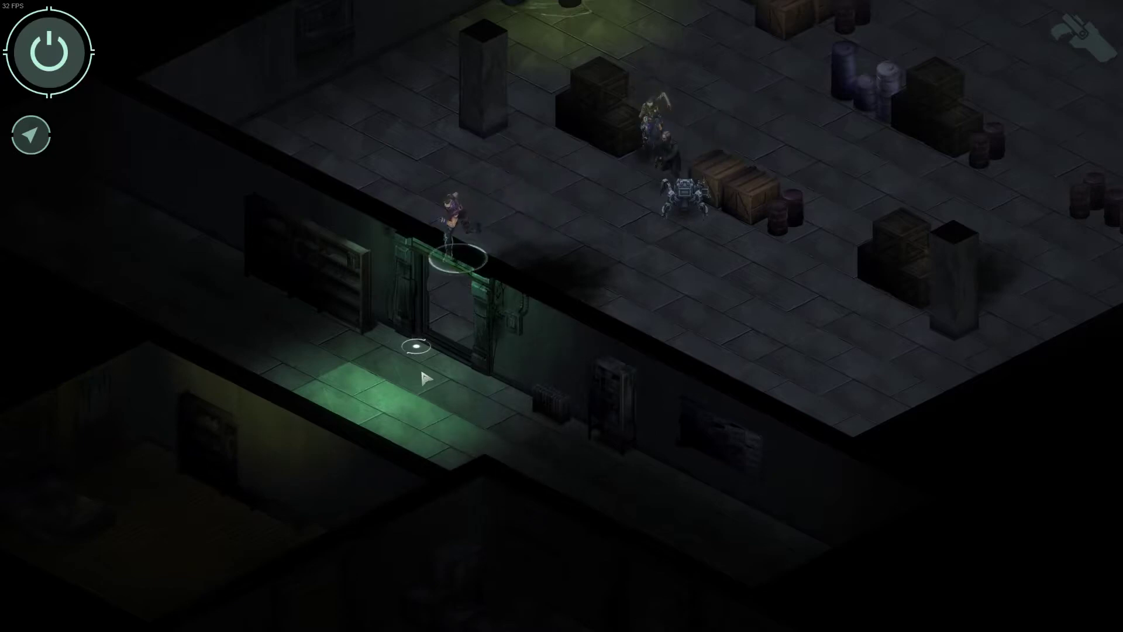
left_click(512, 433)
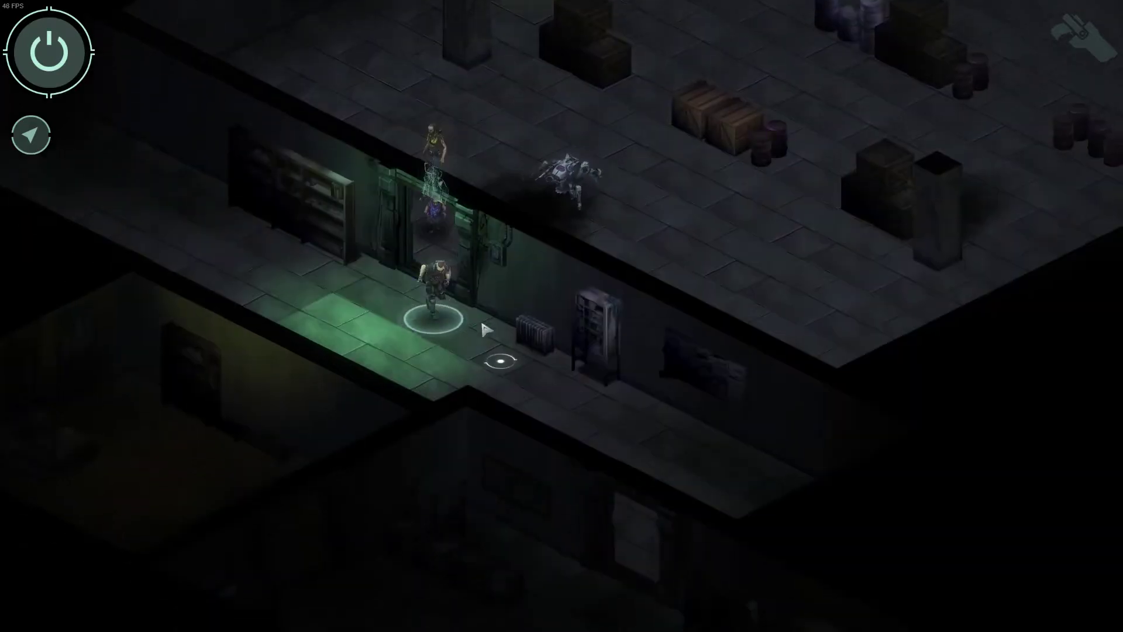
left_click(635, 494)
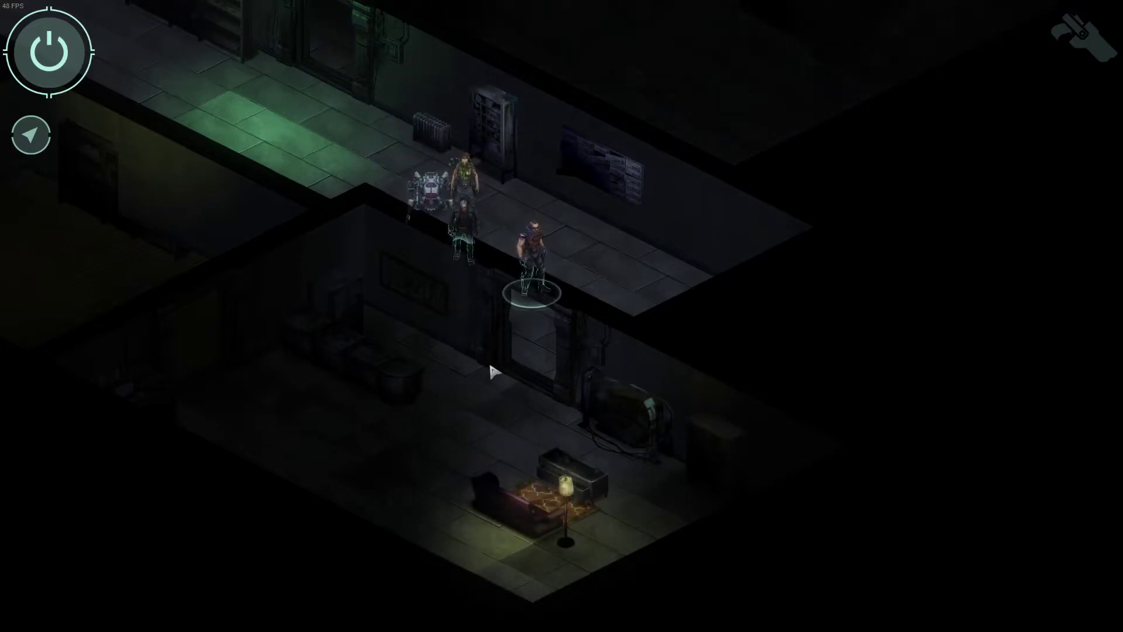
scroll(571, 354, "down", 2)
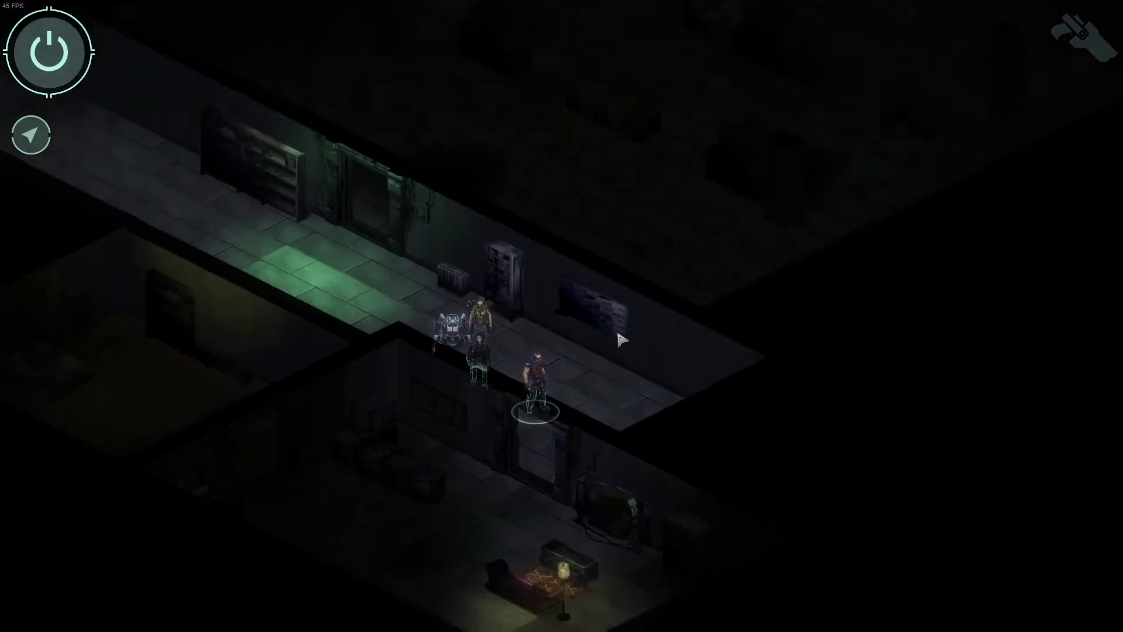
left_click(514, 404)
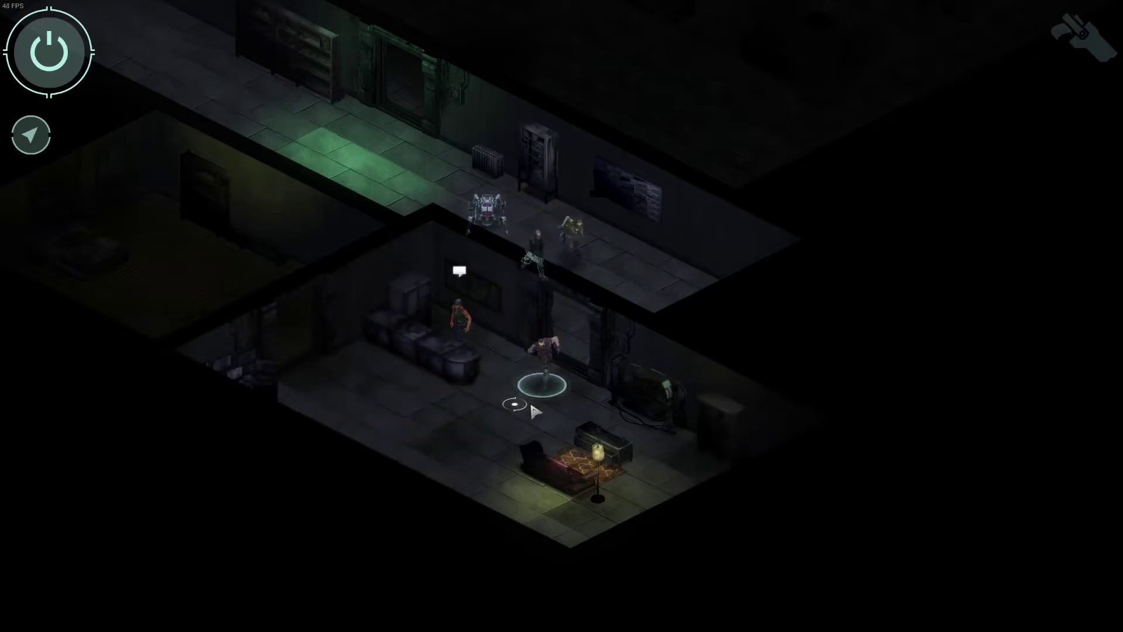
End the playtest and switch back to the Shadowrun Editor with the FirstMap scene.
key("Escape")
left_click(327, 574)
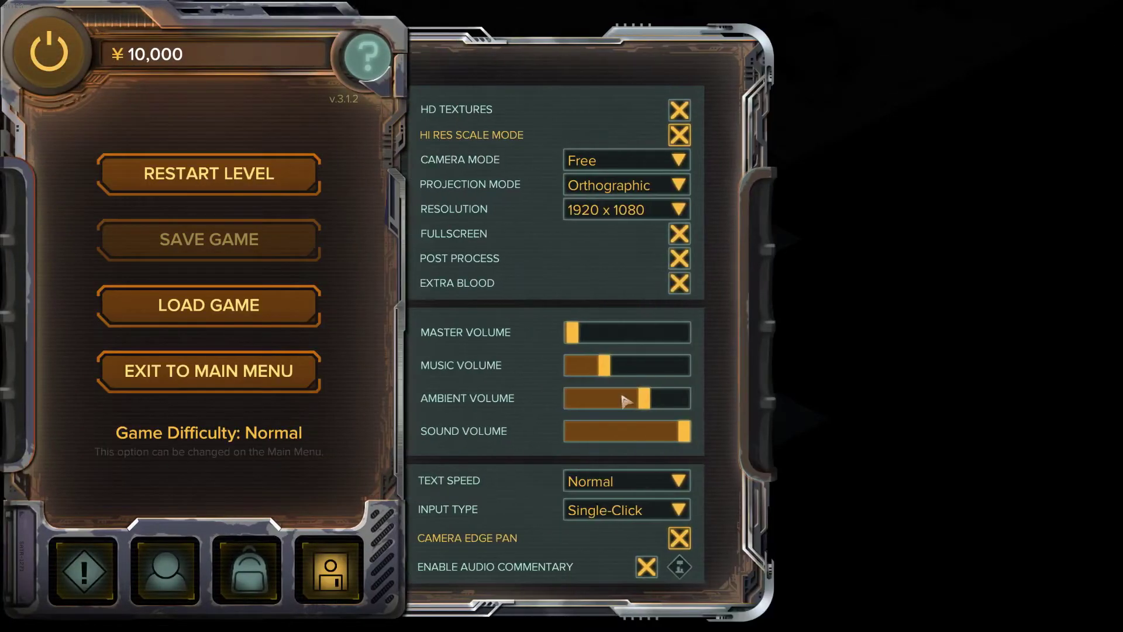
key("Escape")
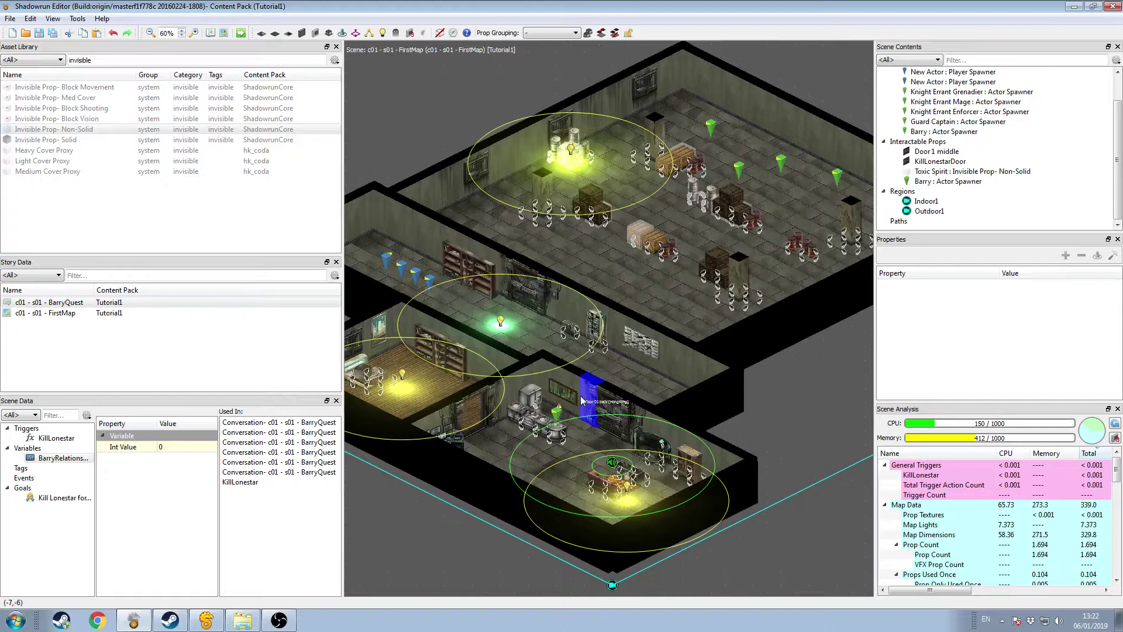
Hide the cover markers in the scene and select the Building 1 base 01 and roof front side props of the street building.
scroll(772, 301, "down", 5)
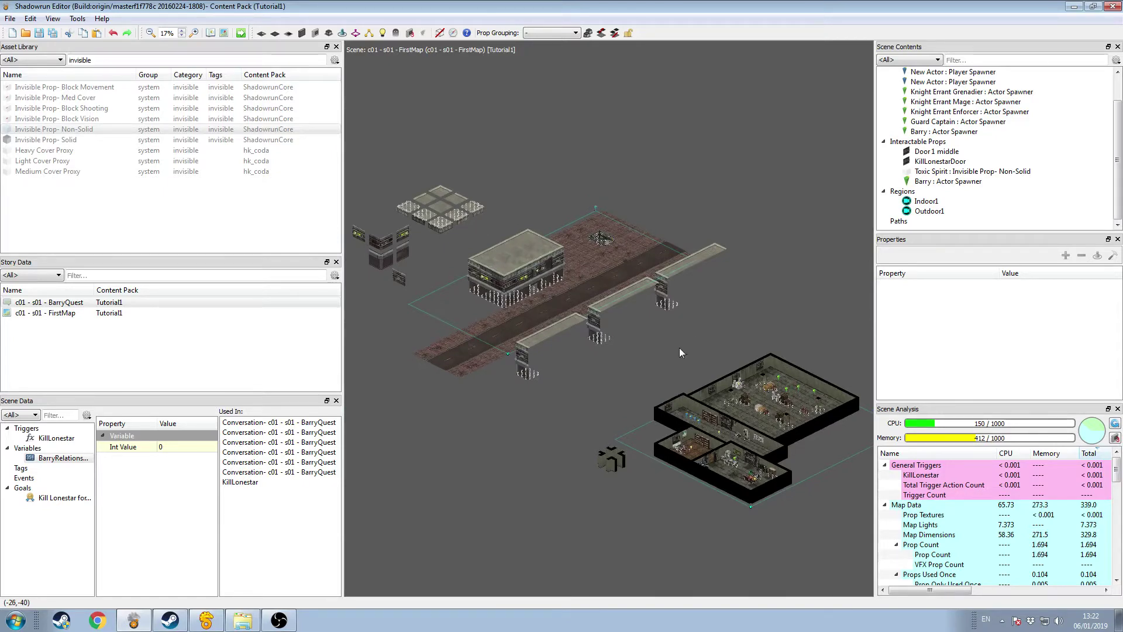
scroll(468, 296, "up", 5)
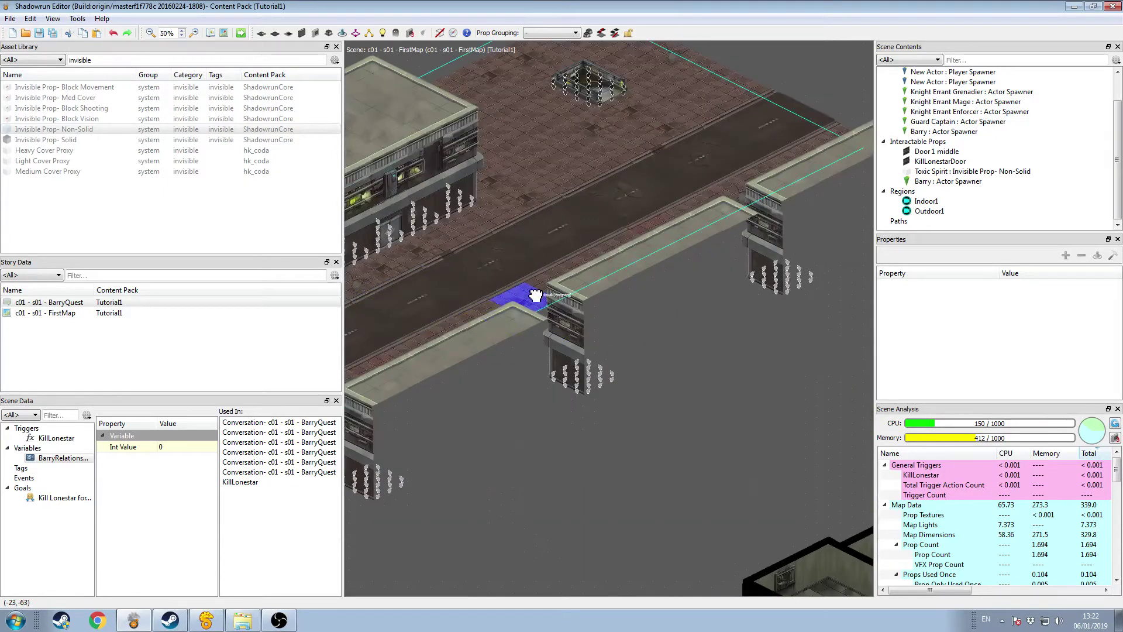
left_click(422, 33)
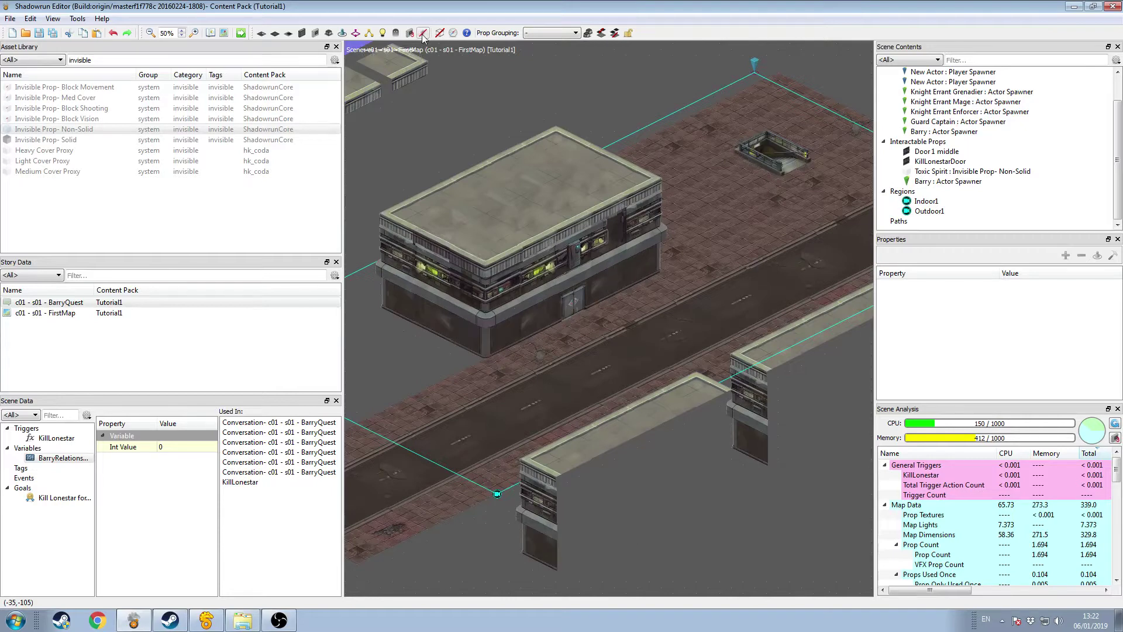
middle_click_drag(548, 250, 634, 300)
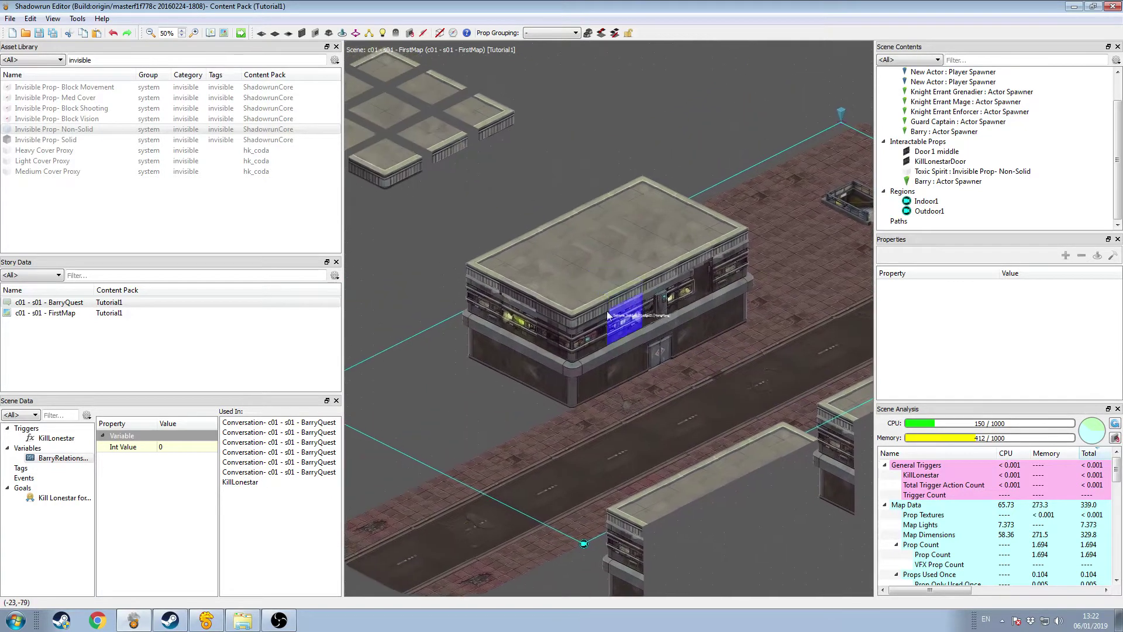
left_click(562, 374)
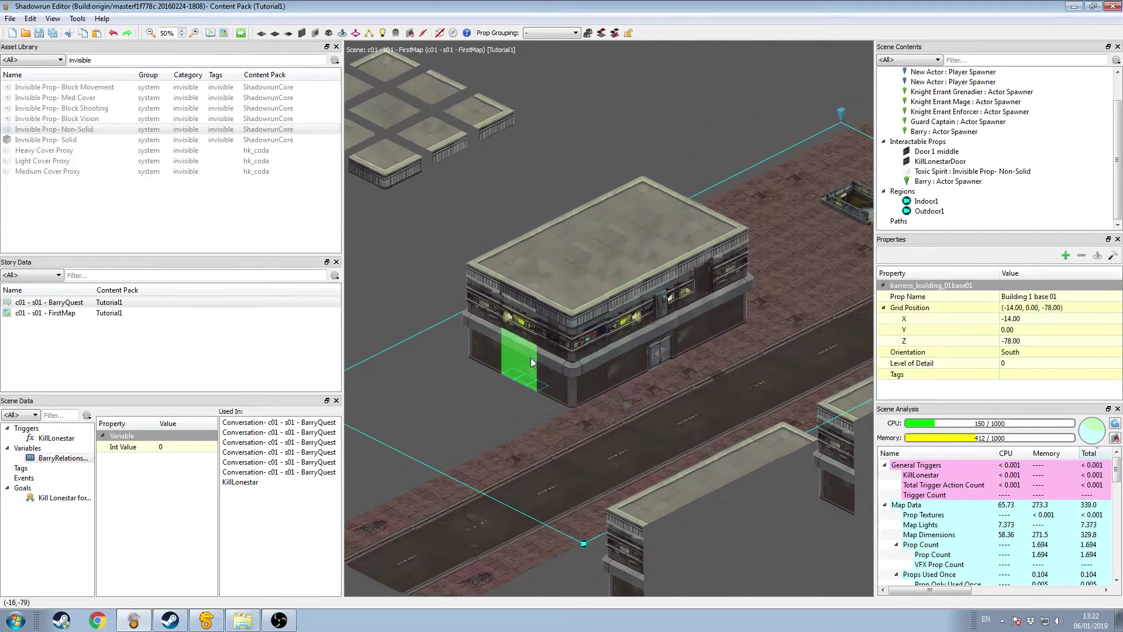
left_click(596, 277)
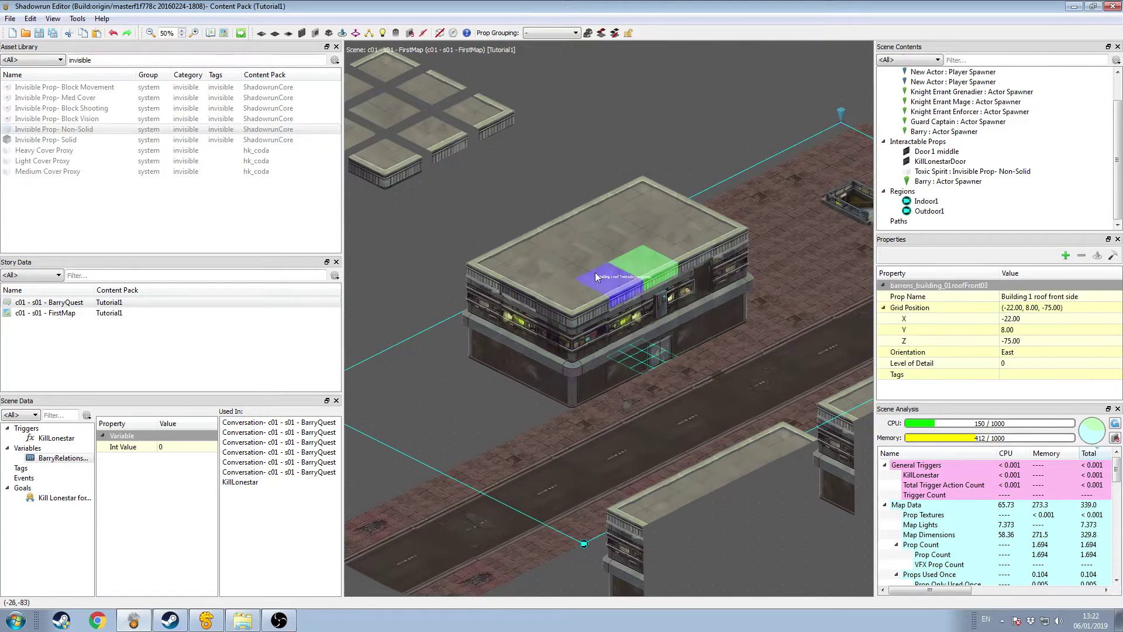
Filter the asset library to the barrens group and clear the "invisible" search text.
left_click(33, 60)
scroll(24, 106, "down", 2)
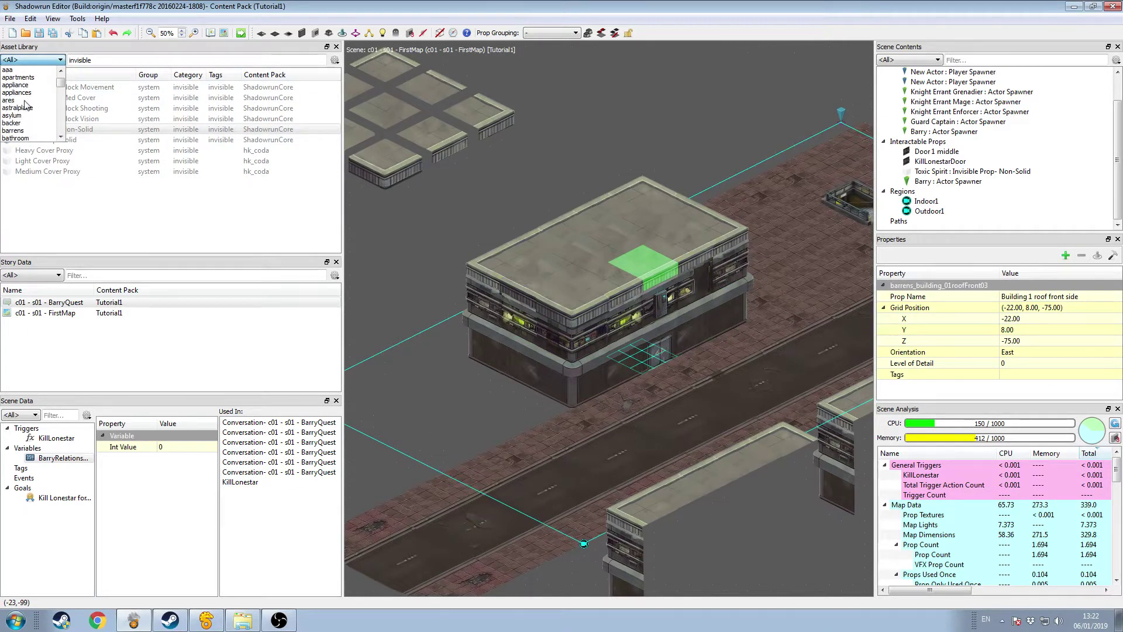
left_click(30, 131)
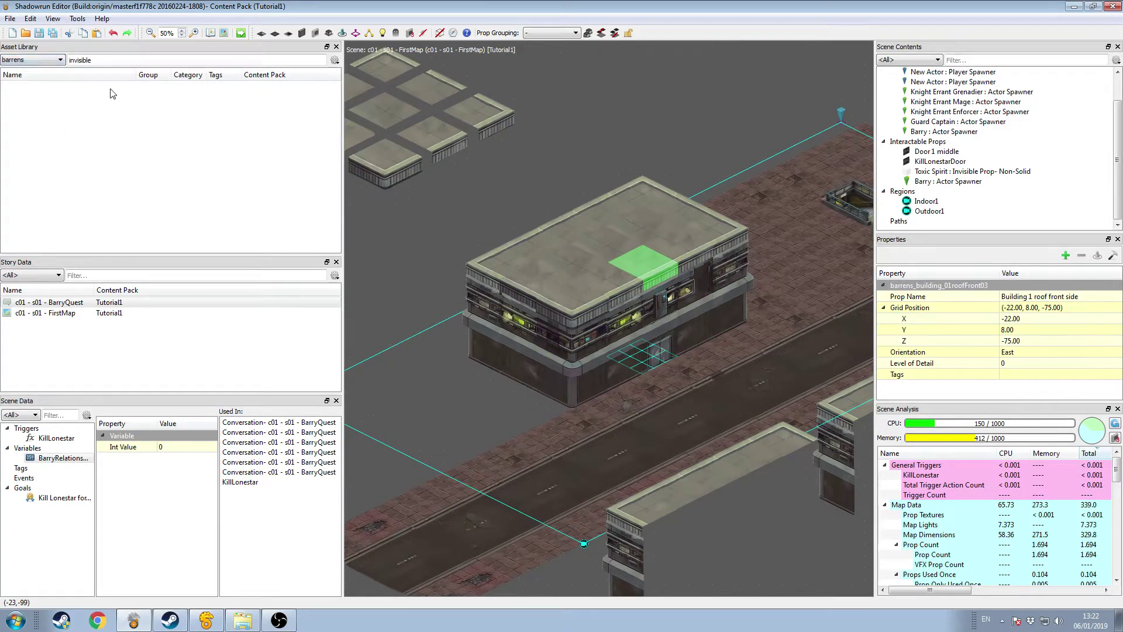
left_click(130, 60)
key("BackSpace")
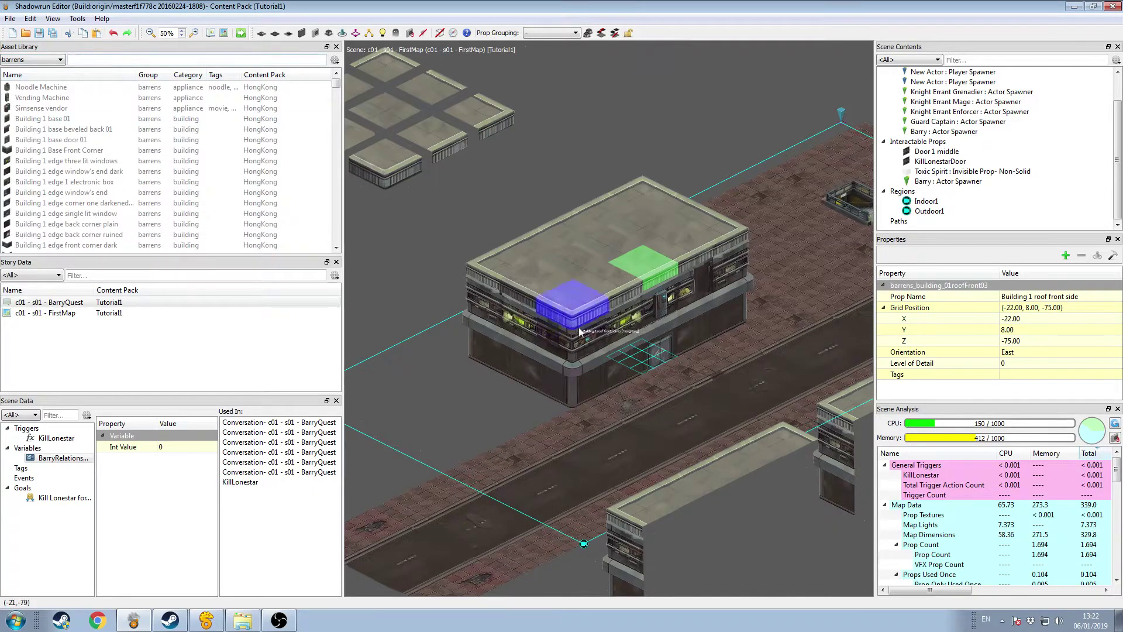
Select the Outdoor1 region and examine the street area beside the building.
scroll(581, 369, "down", 2)
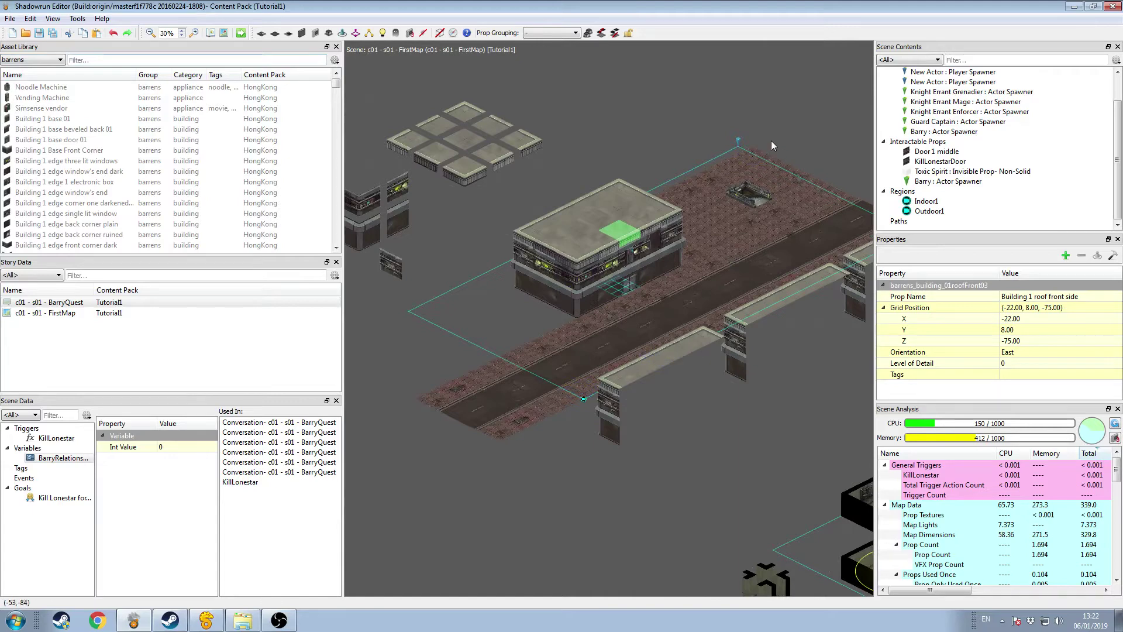
double_click(930, 211)
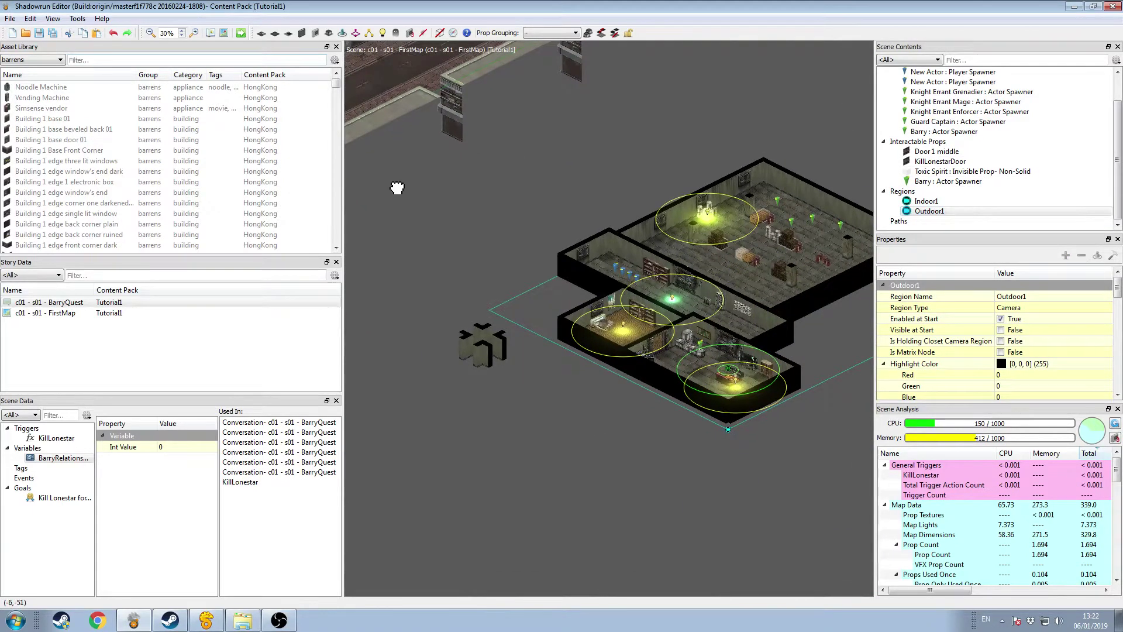
scroll(397, 187, "up", 2)
scroll(506, 272, "up", 2)
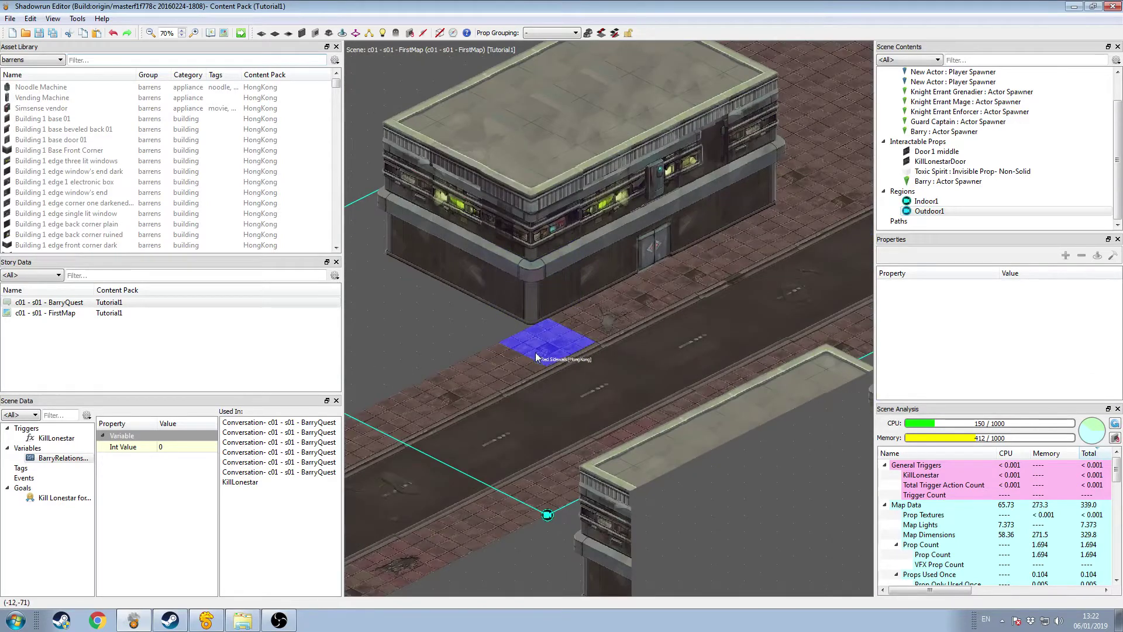
Select the Red Sidewalk 3 tile near the building, and select the building's roof front corner.
mouse_move(506, 361)
left_mouse_down()
mouse_move(443, 335)
mouse_move(490, 371)
mouse_move(500, 362)
left_mouse_up()
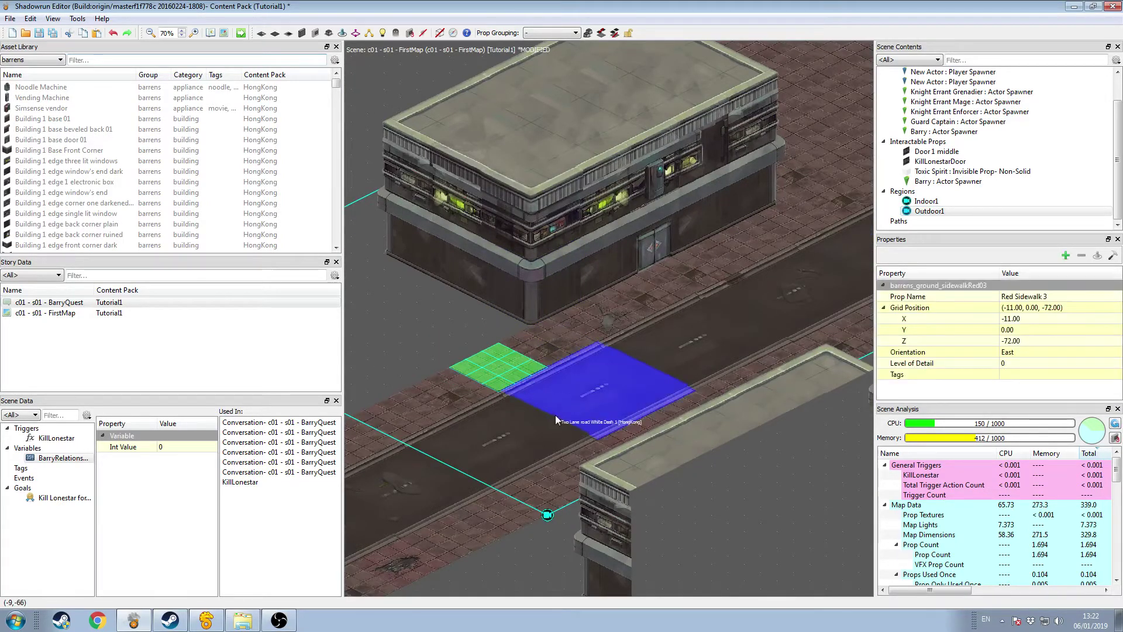
left_click_drag(556, 416, 509, 191)
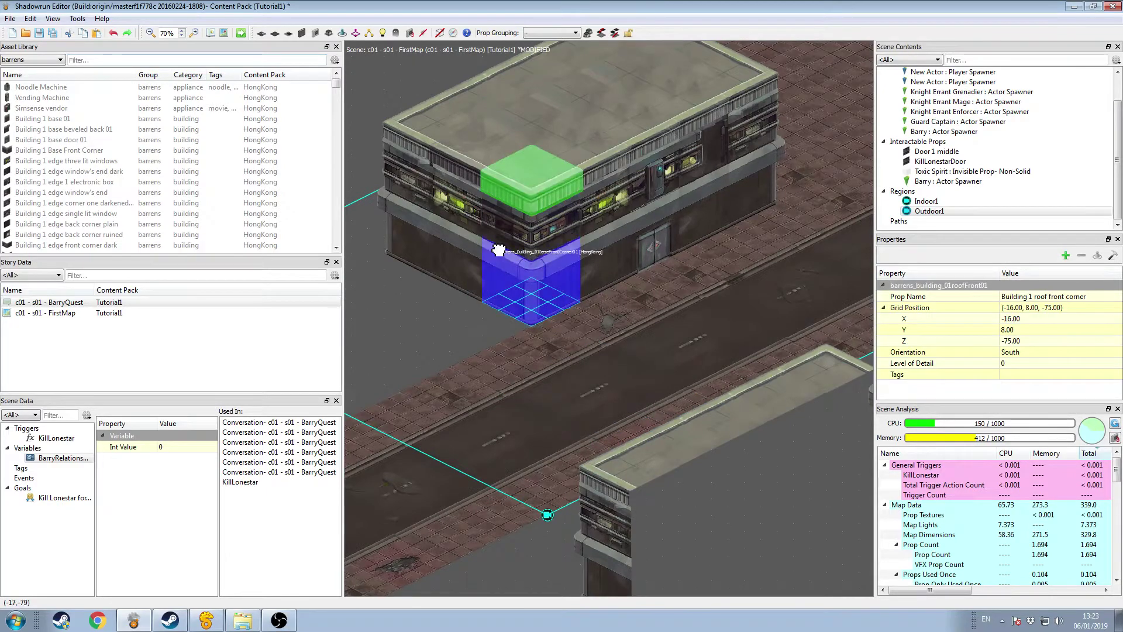
Lower the Building 1 edge front corner dark piece to height 4 so it sits on the front corner base.
scroll(497, 250, "down", 2)
middle_click_drag(489, 228, 602, 318)
mouse_move(560, 223)
middle_mouse_down()
mouse_move(647, 185)
mouse_move(727, 174)
mouse_move(616, 316)
middle_mouse_up()
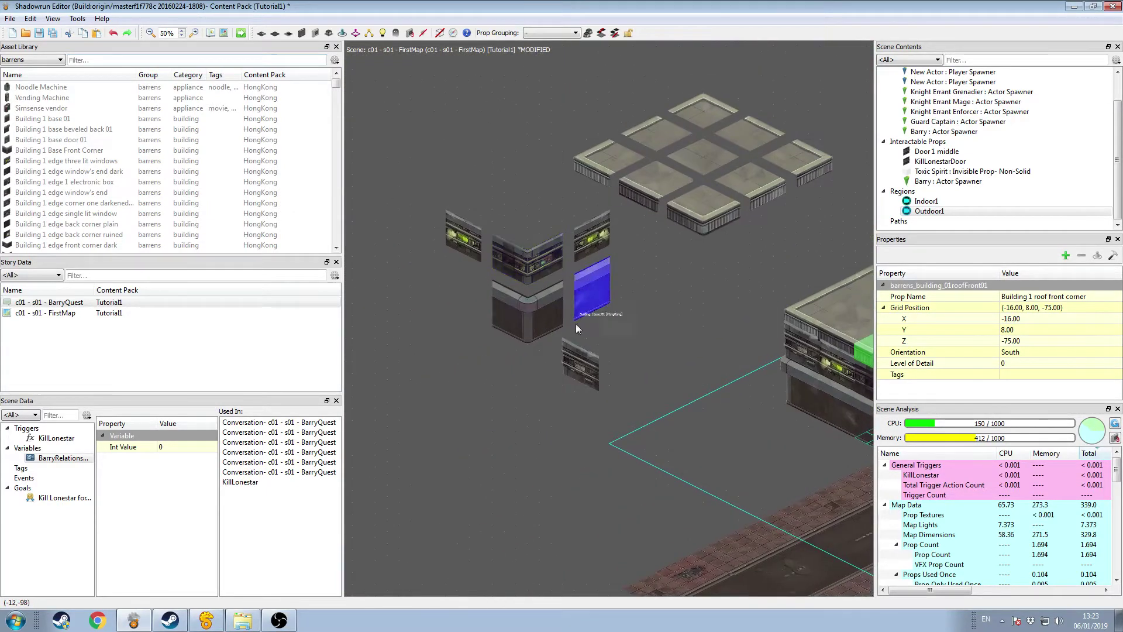
middle_click_drag(623, 272, 600, 286)
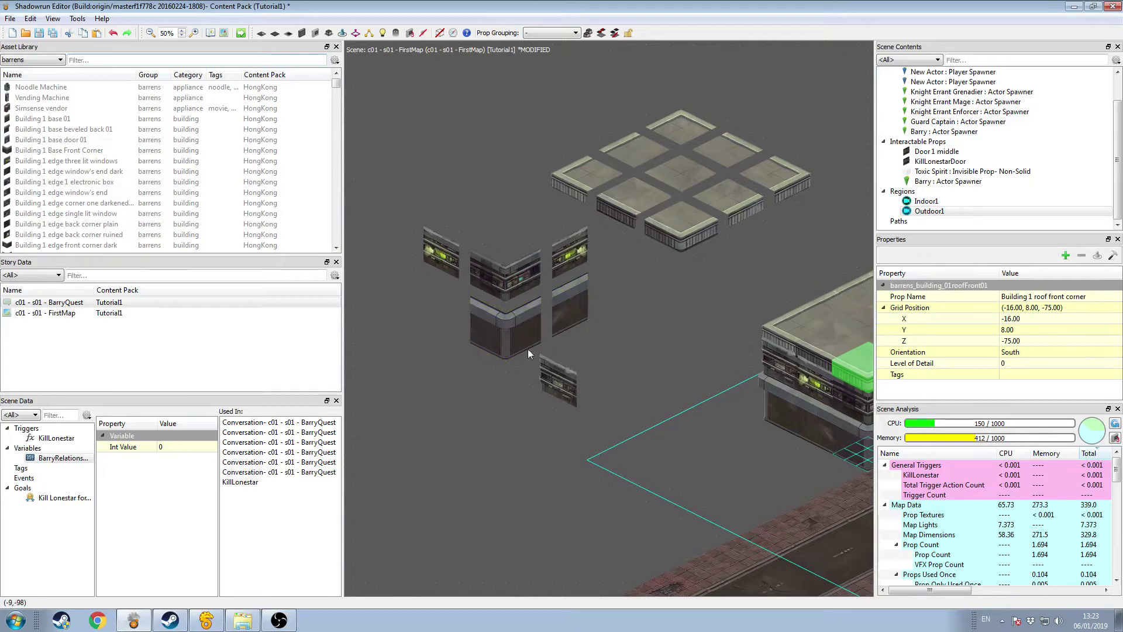
middle_click_drag(588, 343, 338, 270)
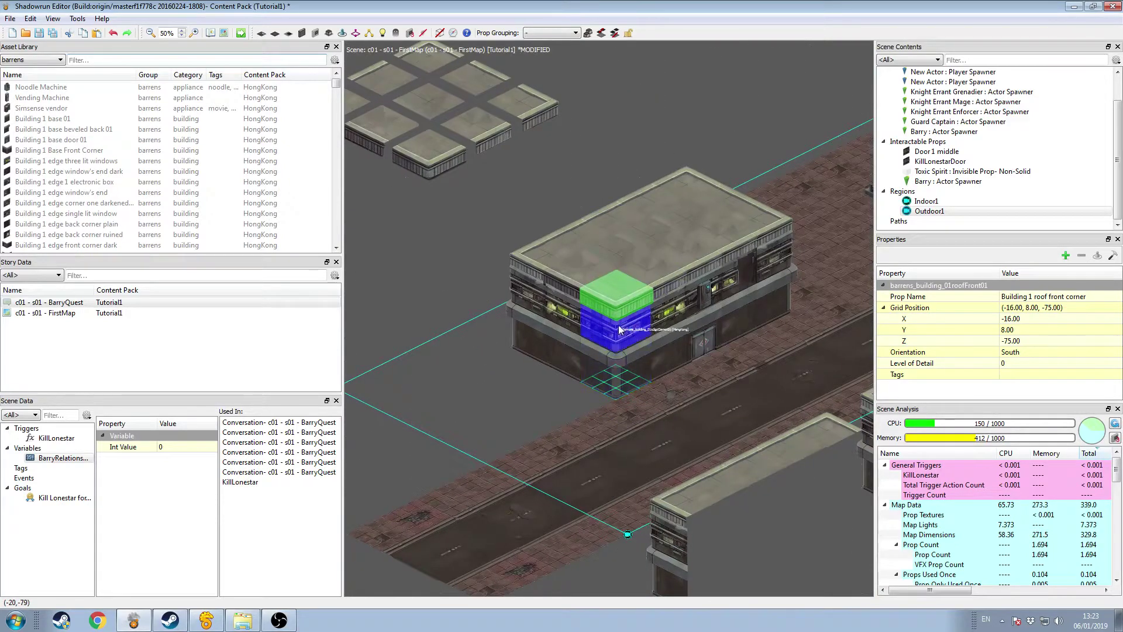
middle_click_drag(589, 301, 447, 276)
left_click(447, 268)
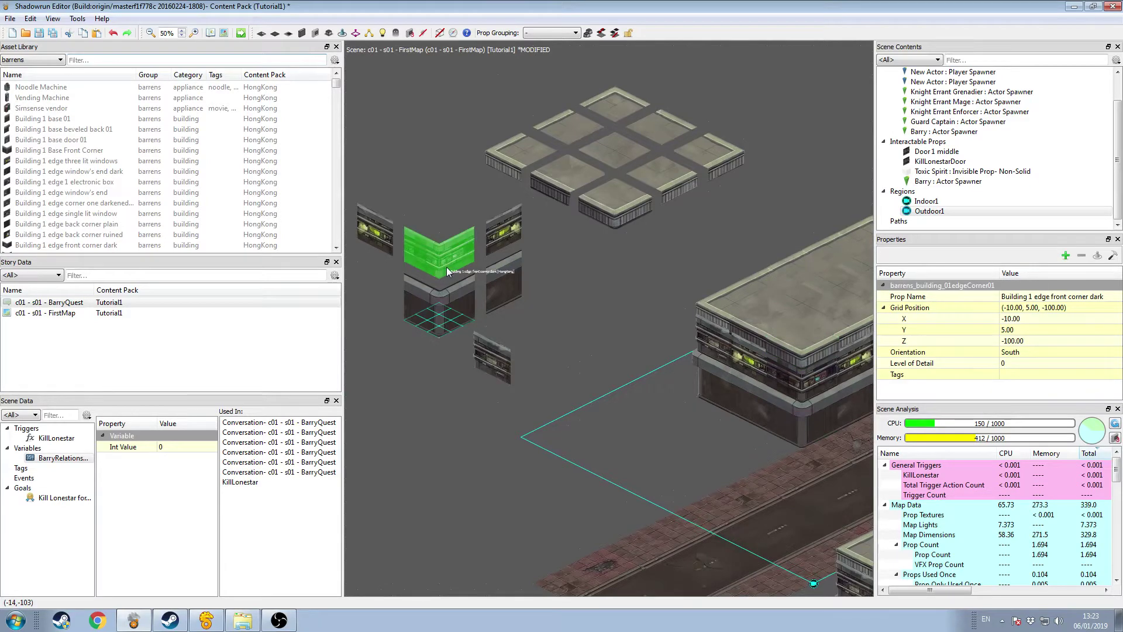
key("Page_Down")
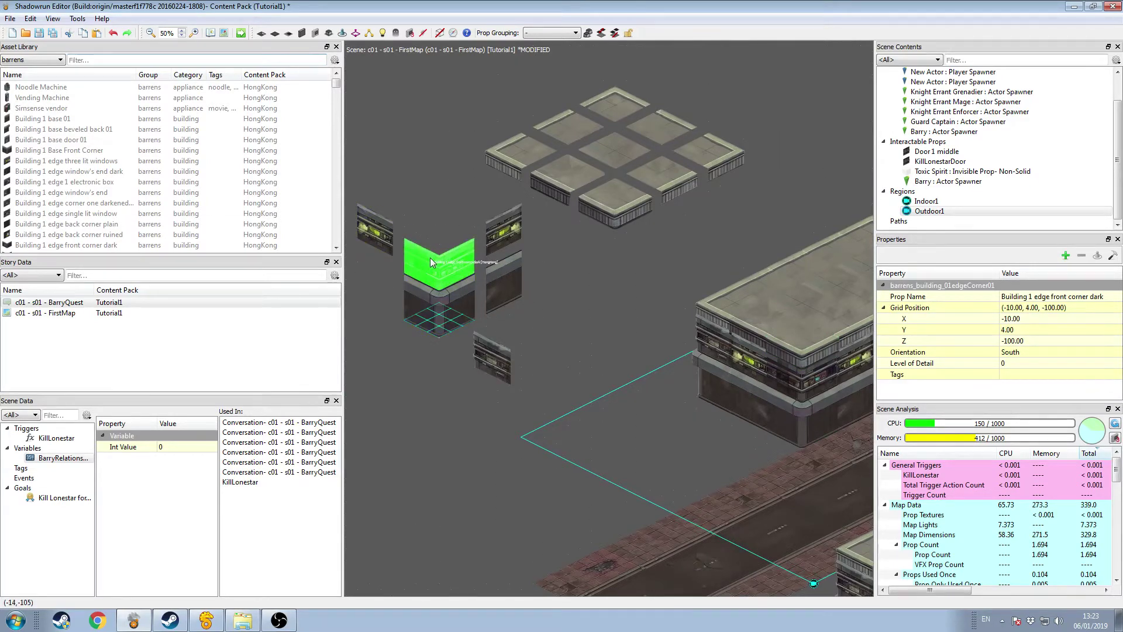
key("Page_Down")
key("Page_Up")
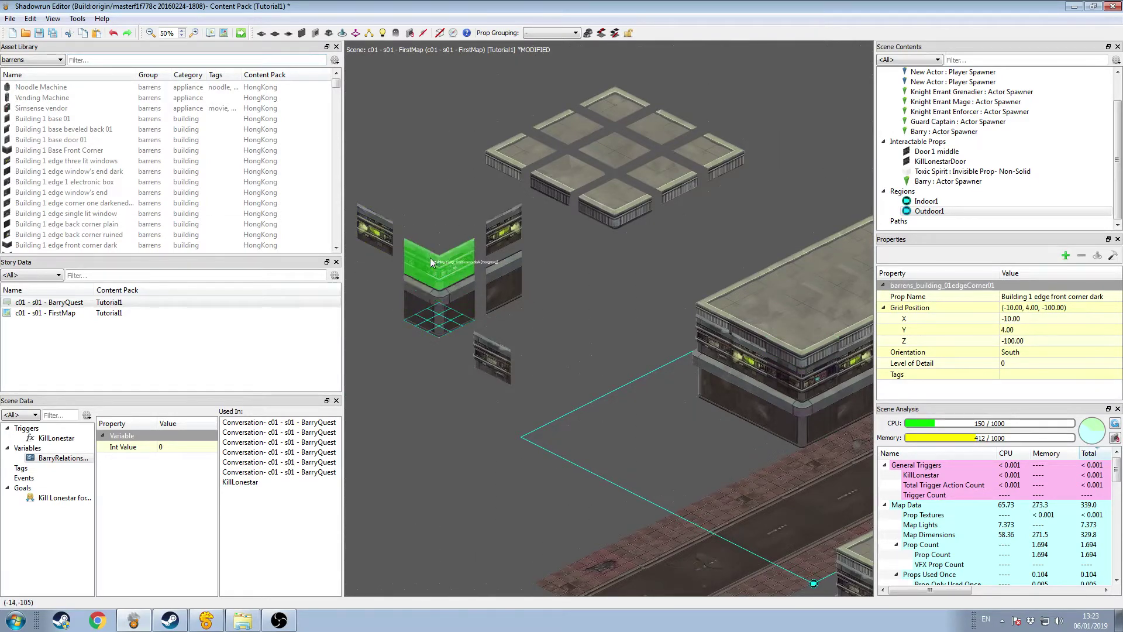
Place a Building 1 edge window's end dark piece and a Building 1 edge 1 electronic box piece near the separate wall pieces.
middle_click_drag(451, 351, 548, 333)
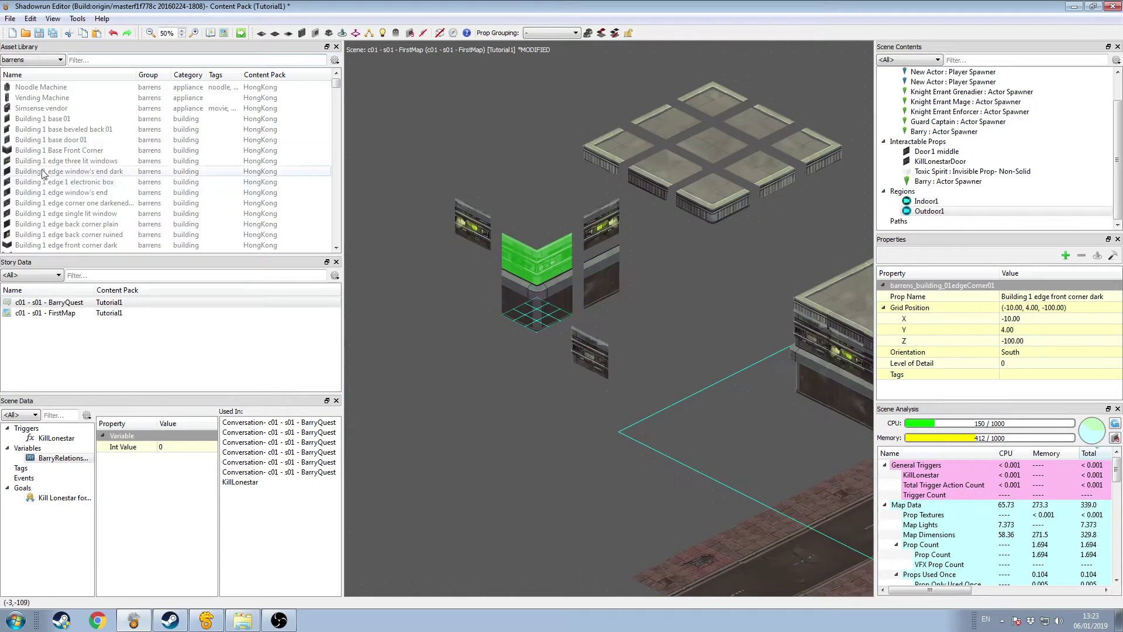
left_click_drag(82, 171, 415, 334)
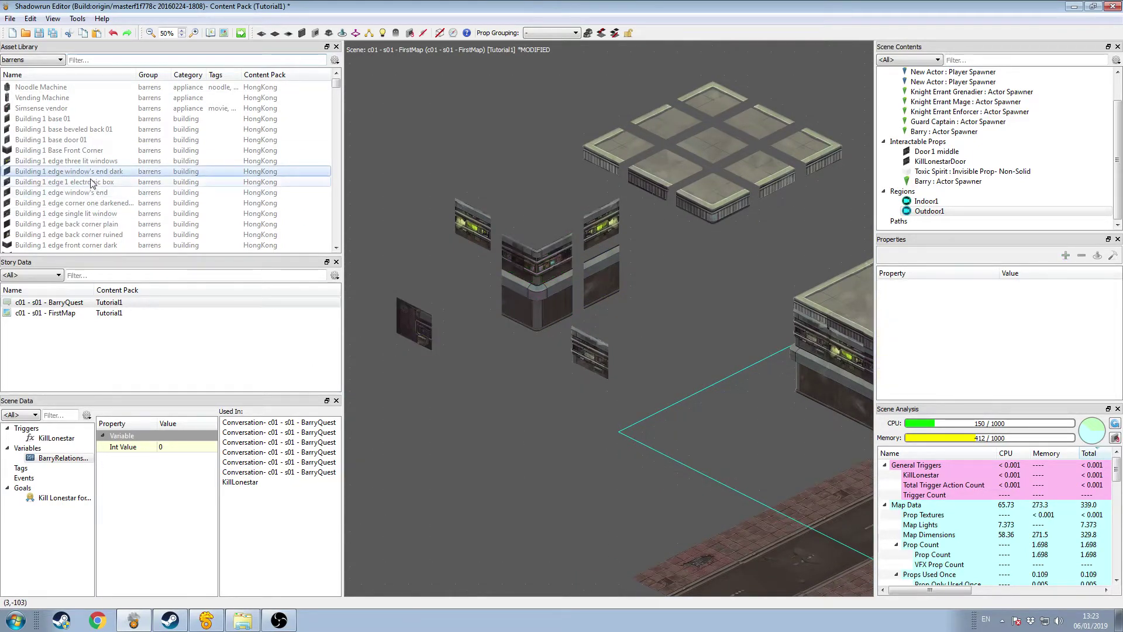
left_click_drag(90, 181, 489, 380)
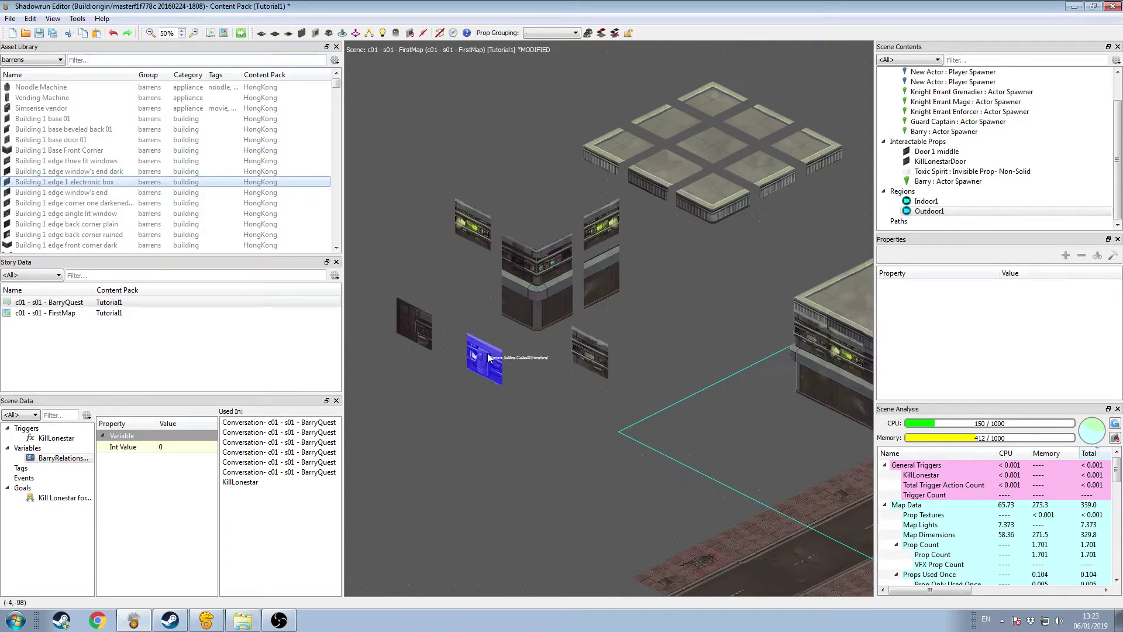
Move the electronic box piece to grid position X -5, Z -106 above the dark window's end piece, and remove it.
left_click_drag(489, 358, 422, 317)
key("Up")
key("Up")
key("Up")
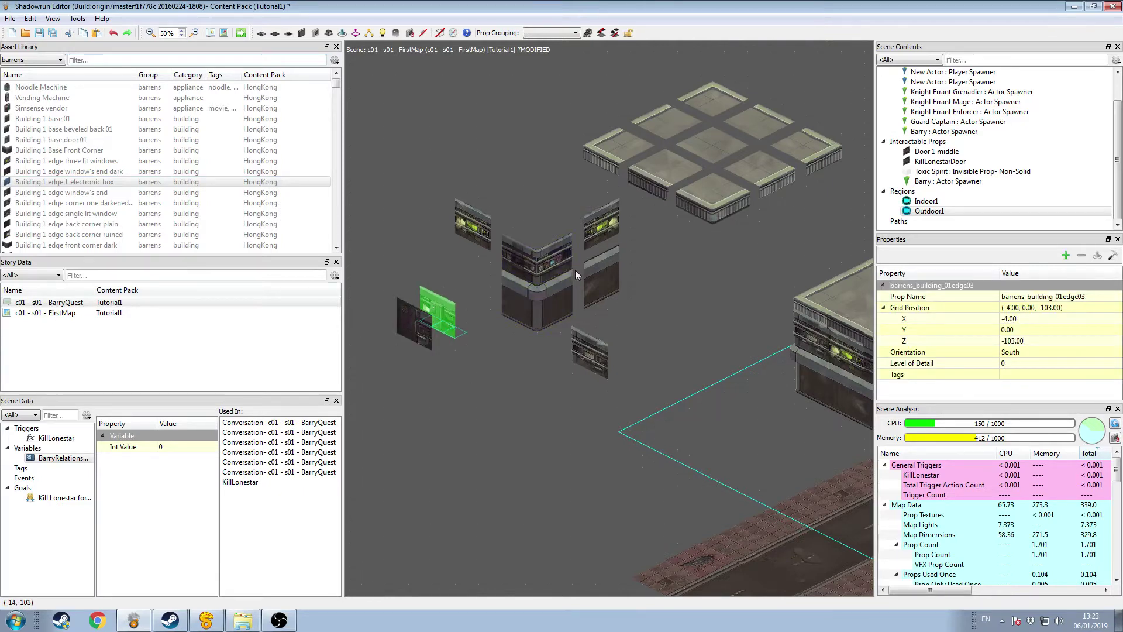
key("Left")
key("Left")
key("Left")
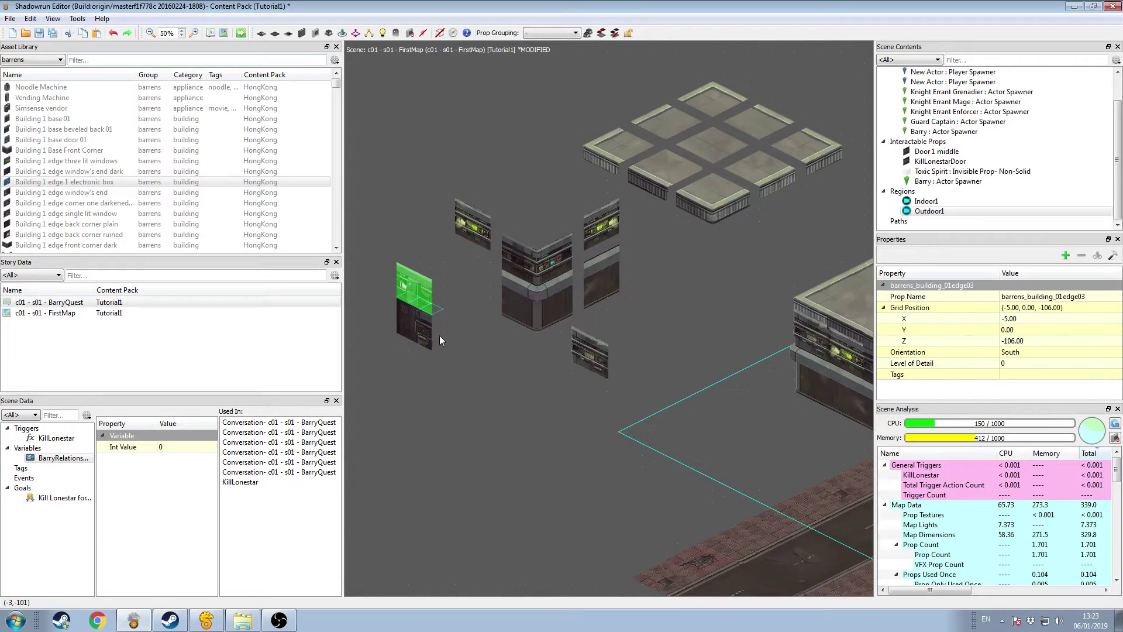
key("Delete")
Copy the Building 1 base 01 wall and place it facing South at X -8, Z -104, below the lit window edge piece.
left_click_drag(416, 338, 603, 295)
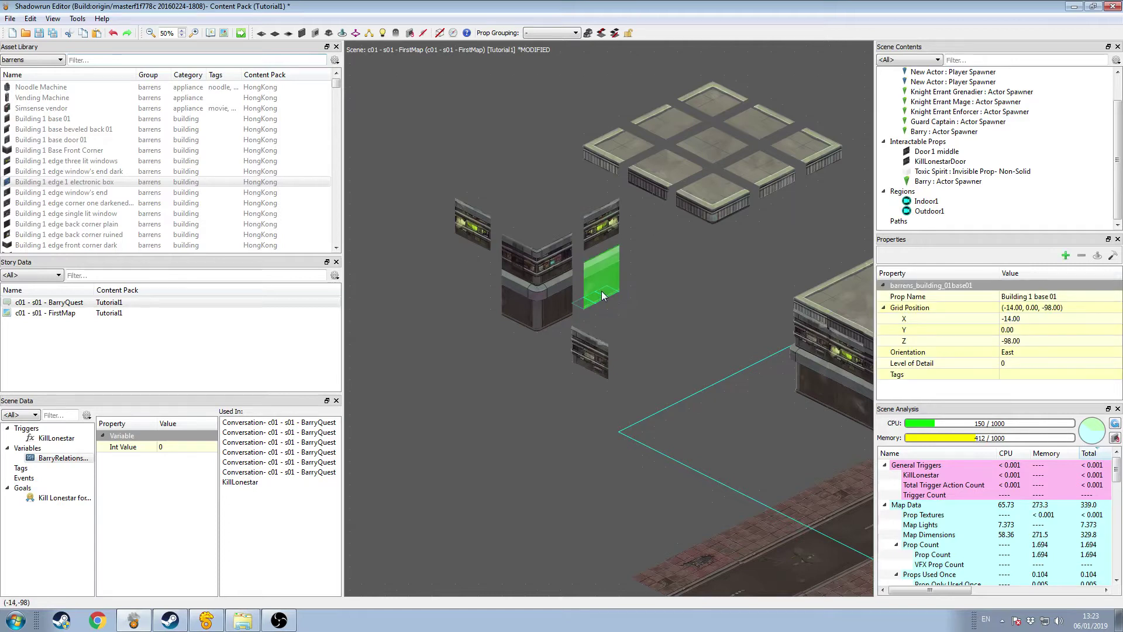
key("ctrl+v")
left_click(481, 312)
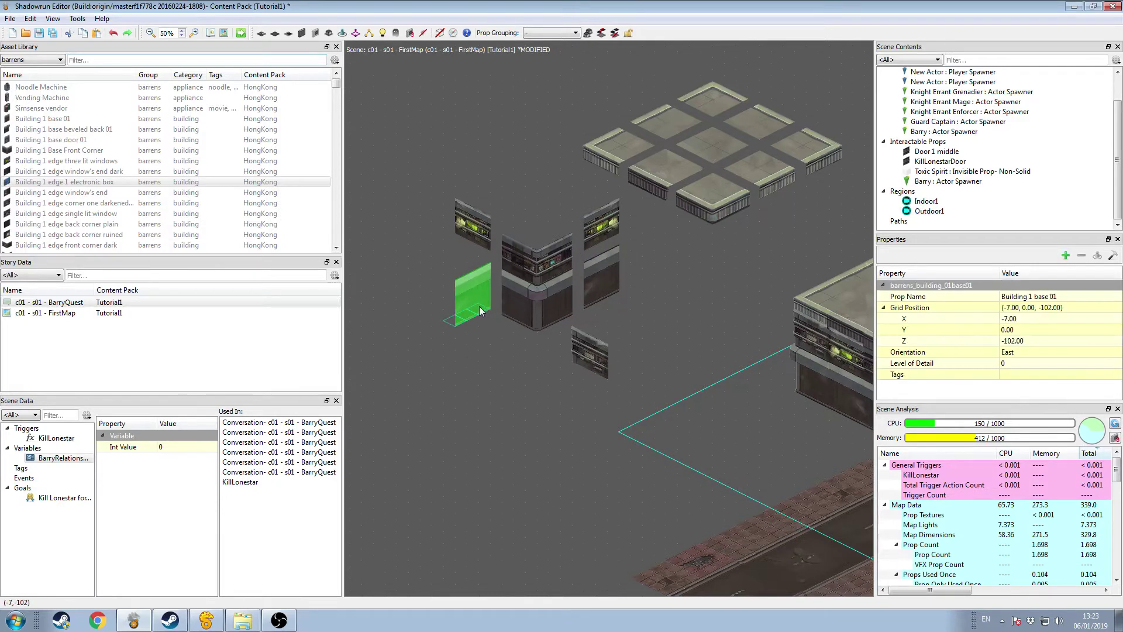
key("space")
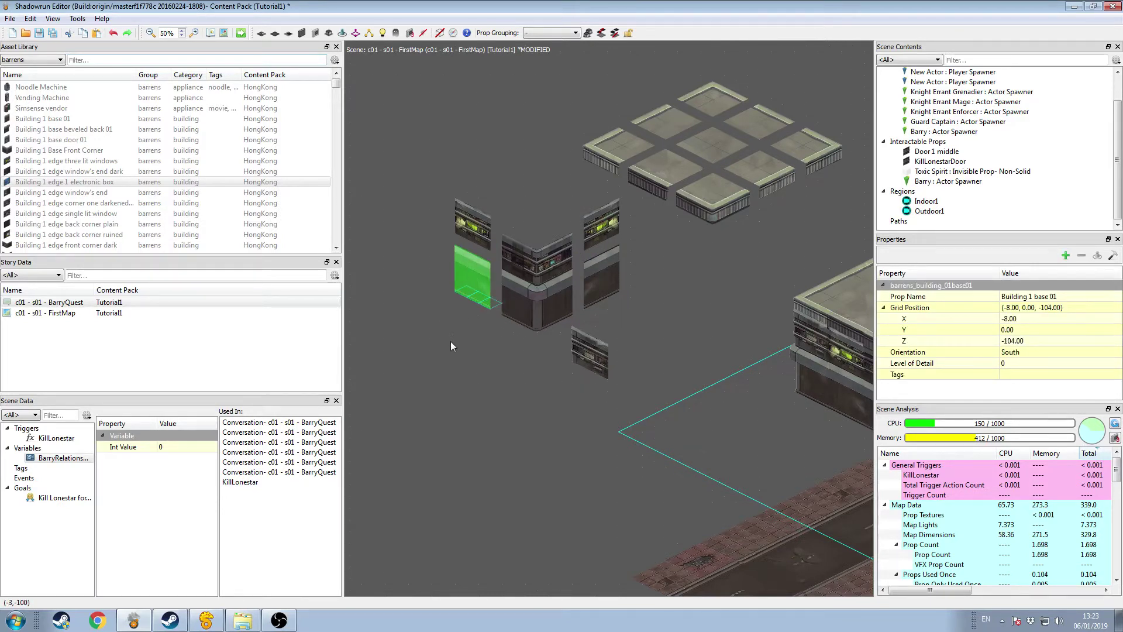
left_click(451, 342)
Select the wall bases and roof side corner pieces in turn to compare their positions and orientations.
middle_click_drag(714, 191, 626, 272)
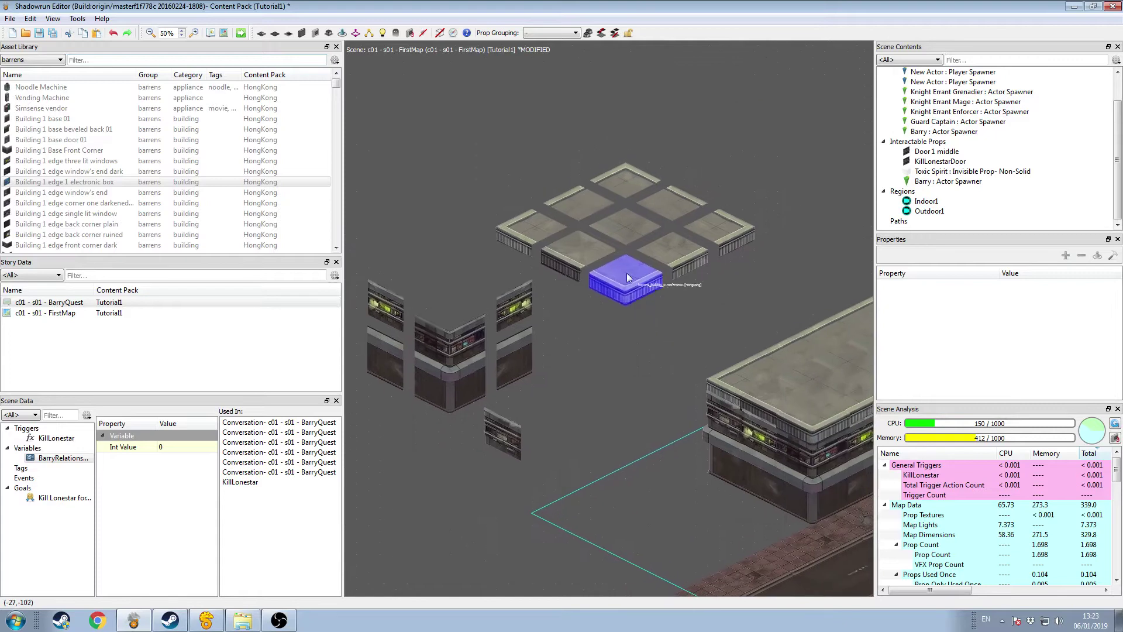
left_click(389, 365)
left_click(515, 357)
left_click(562, 237)
left_click(674, 234)
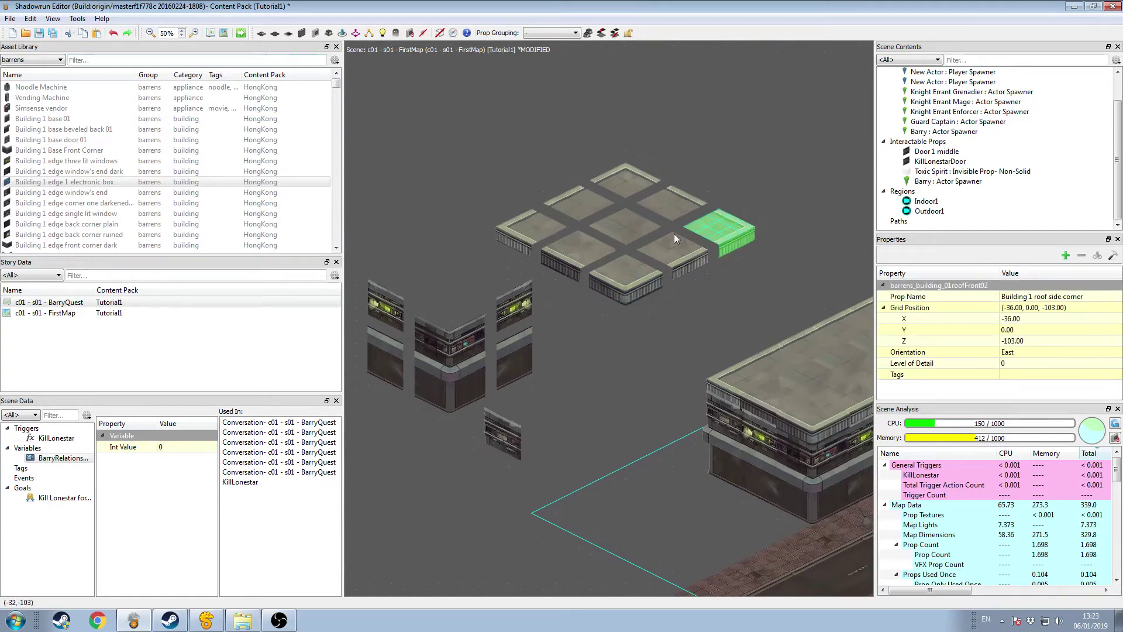
left_click(521, 229)
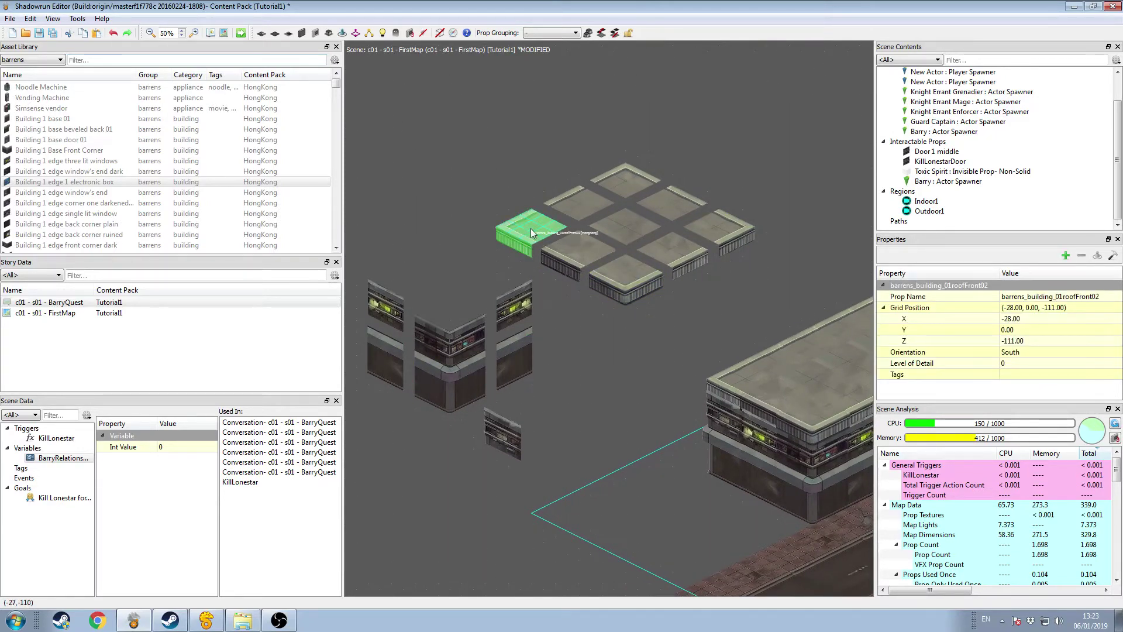
Try a copy of the Building 1 roof side corner facing East at X -31, Z -116, and delete the copy.
mouse_move(531, 228)
left_mouse_down()
mouse_move(546, 110)
mouse_move(542, 226)
left_mouse_up()
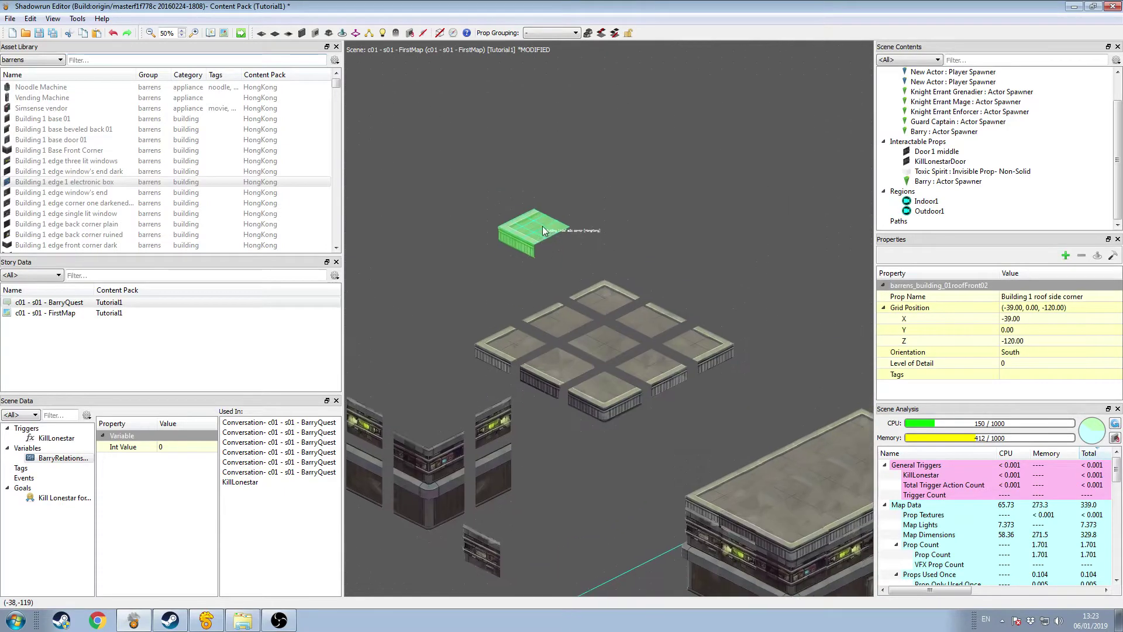
left_click_drag(504, 333, 494, 305)
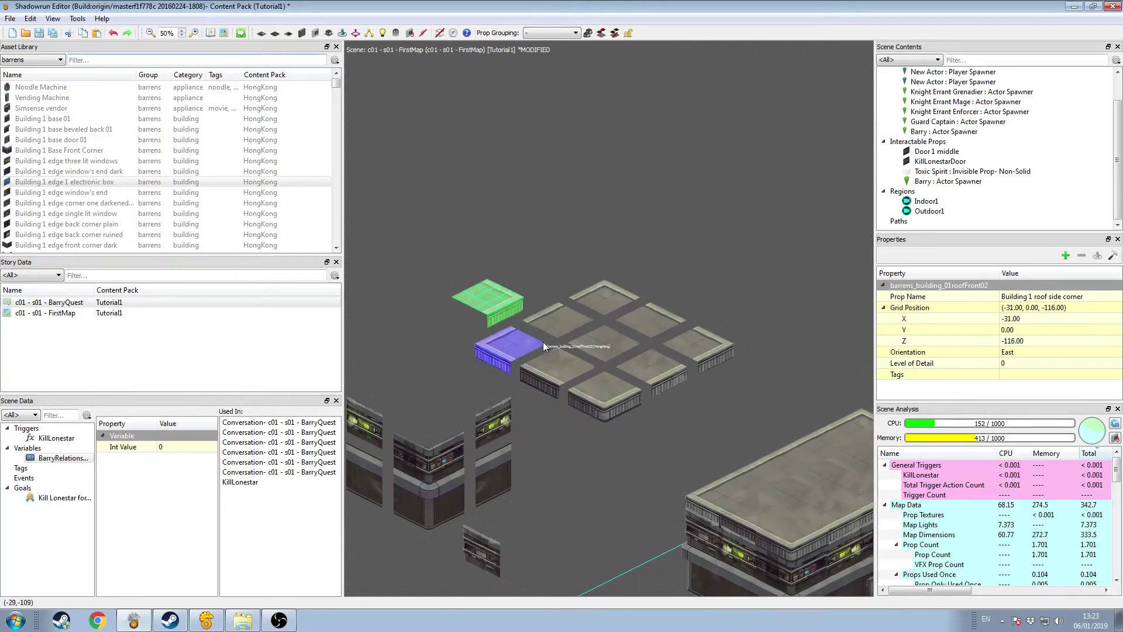
key("Delete")
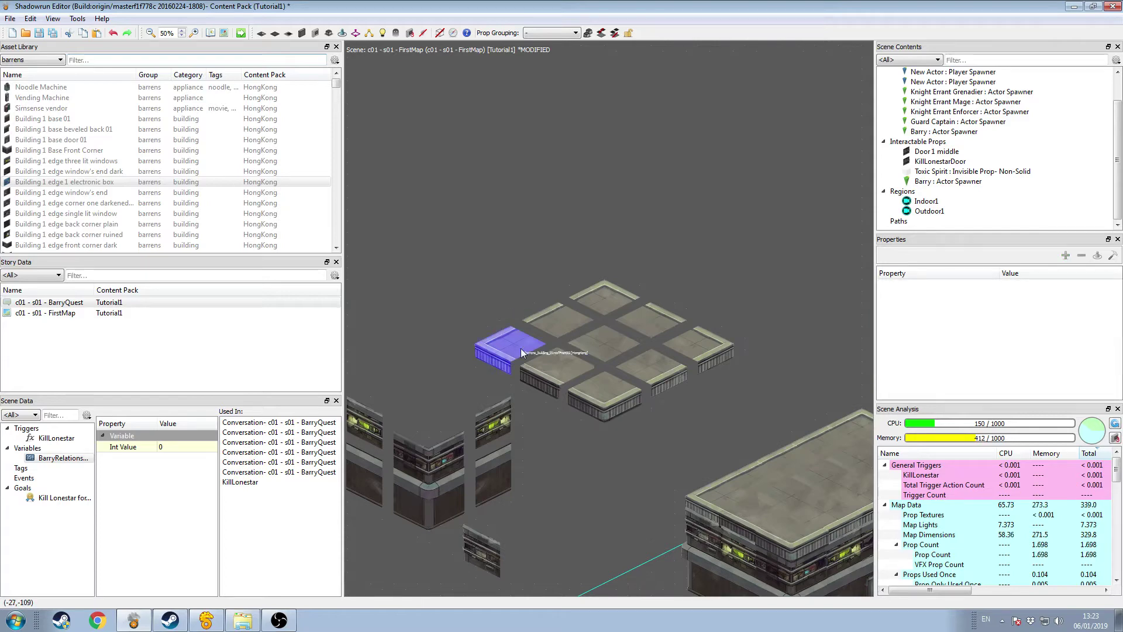
Examine the whole outdoor street with its partial buildings across the road, and the indoor area beyond it.
scroll(526, 322, "down", 1)
scroll(597, 348, "down", 1)
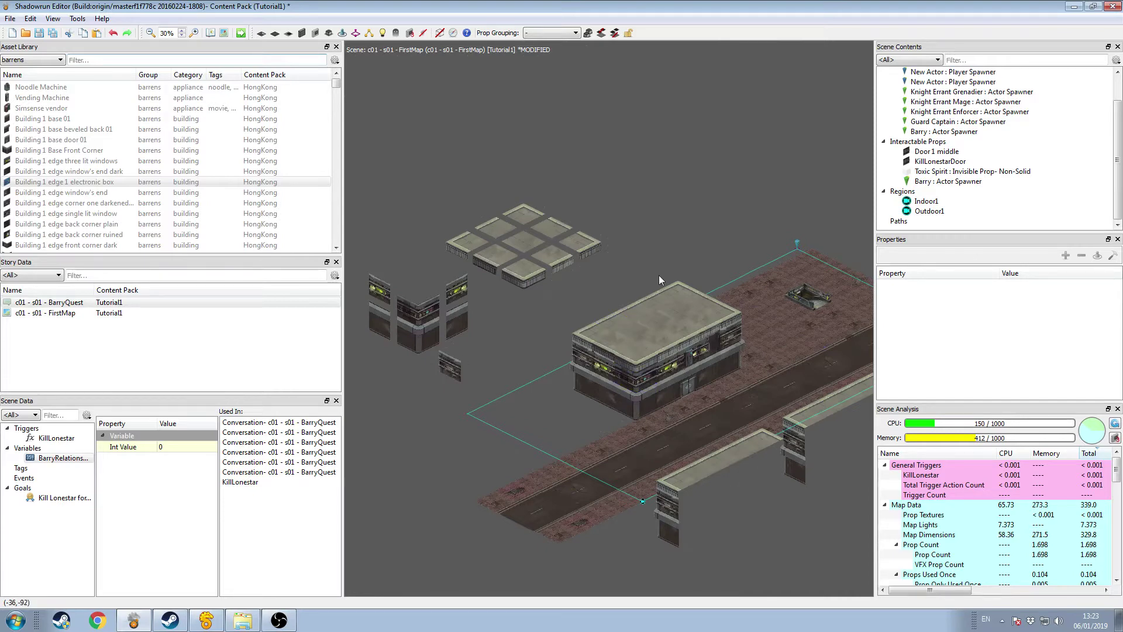
scroll(661, 278, "down", 1)
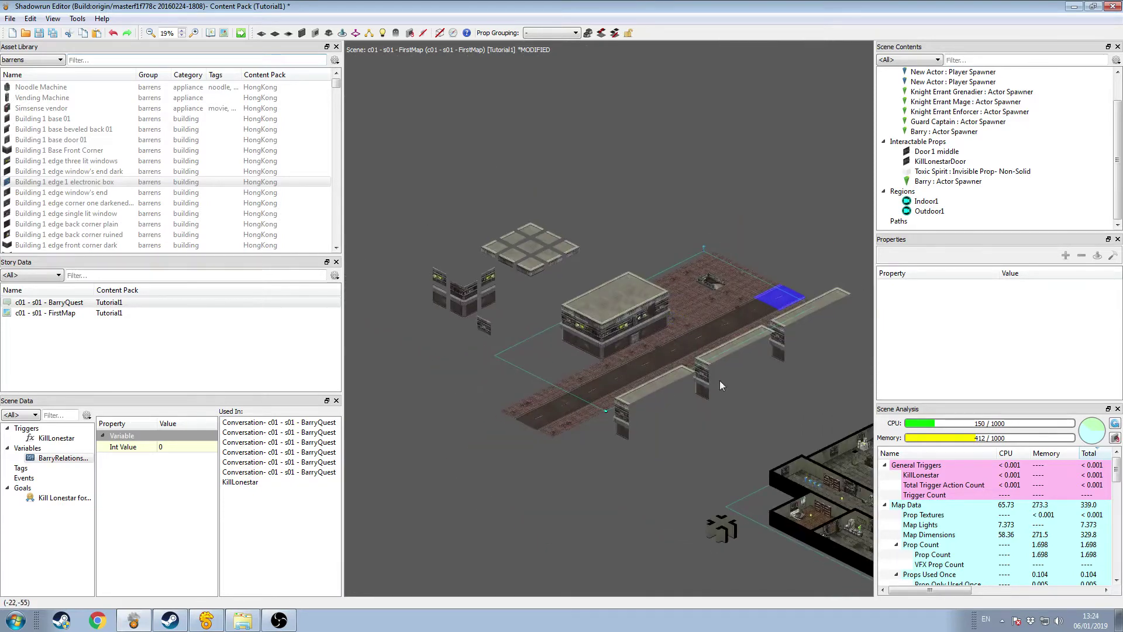
middle_click_drag(720, 384, 619, 358)
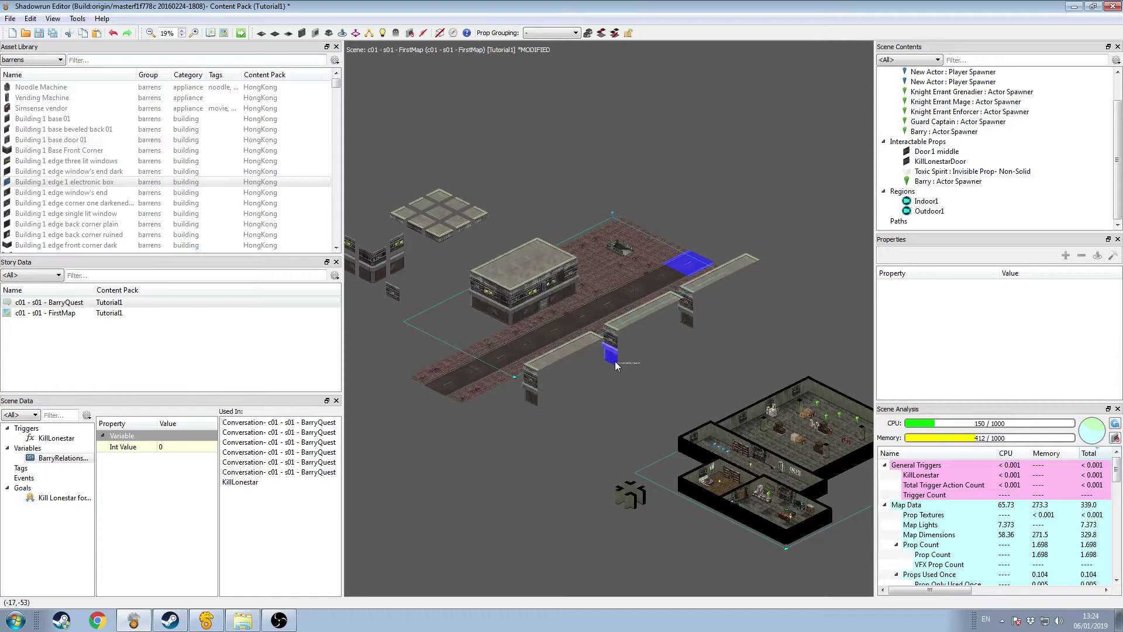
scroll(657, 250, "up", 2)
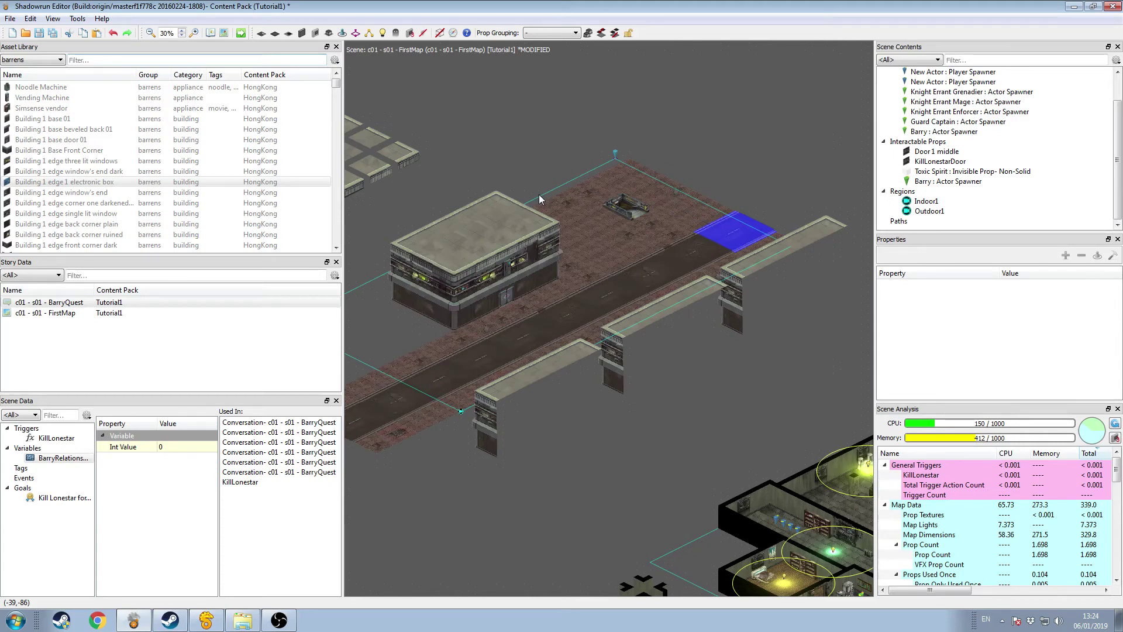
middle_click_drag(539, 195, 610, 204)
middle_click_drag(766, 377, 570, 279)
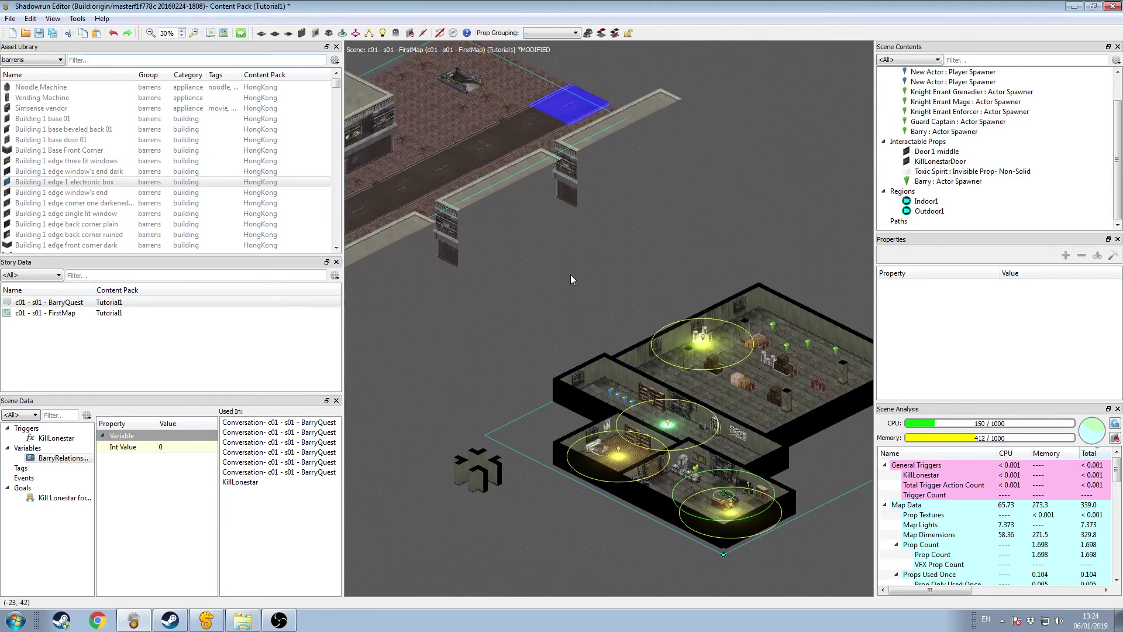